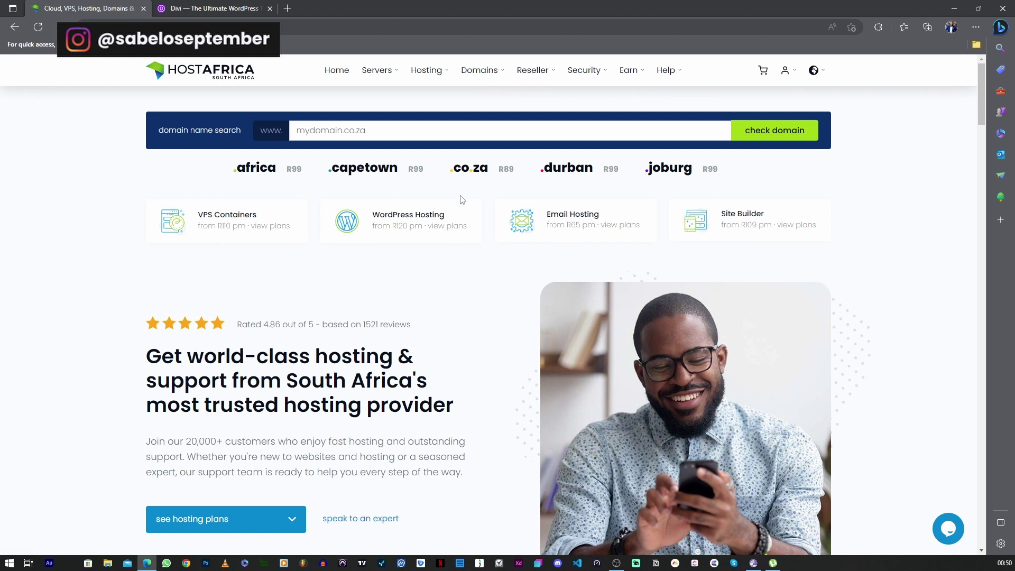
Search for 'divitutorial' and order the available divitutorial.co.za domain
click(337, 132)
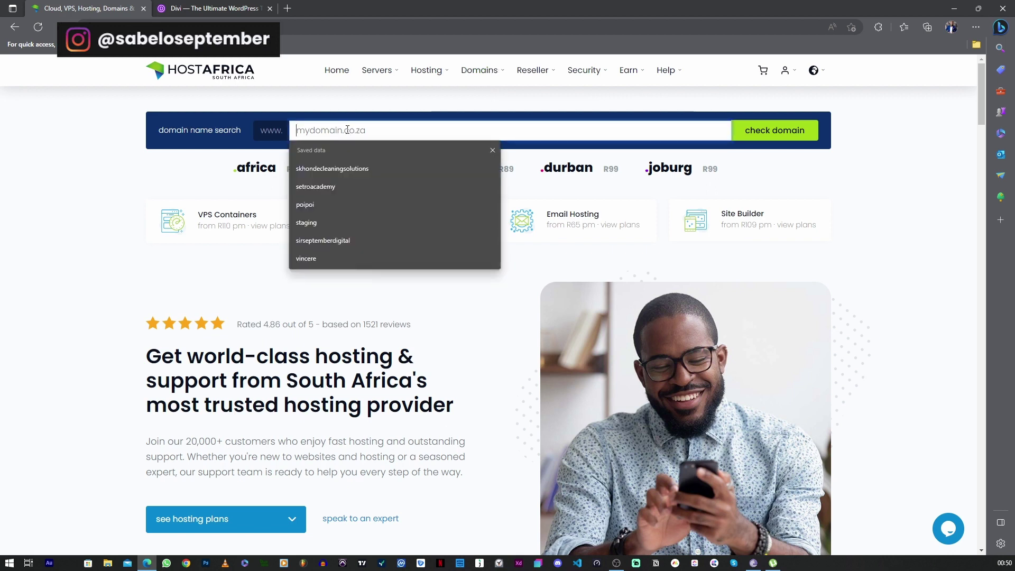
text(divitutorial)
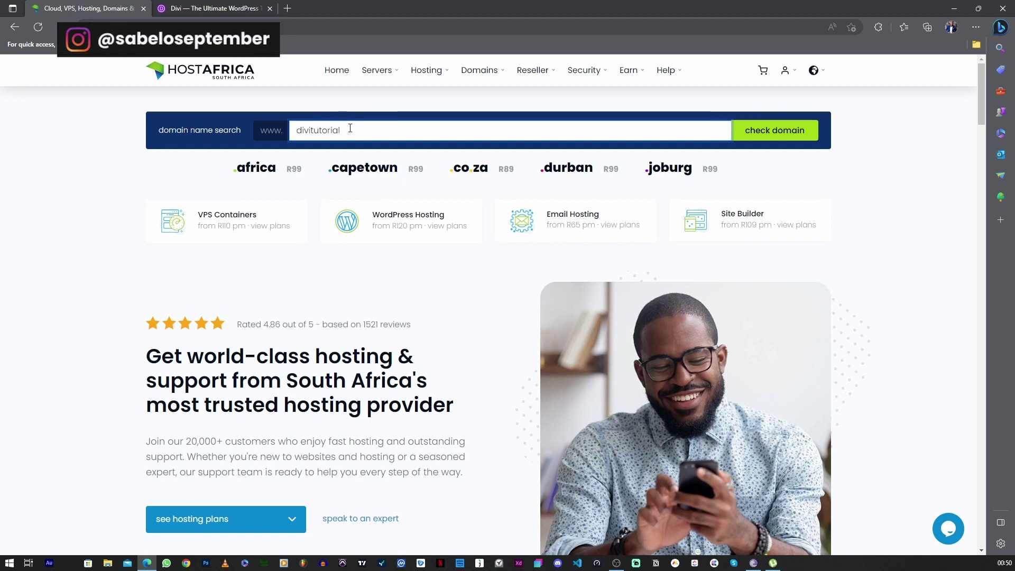
click(761, 133)
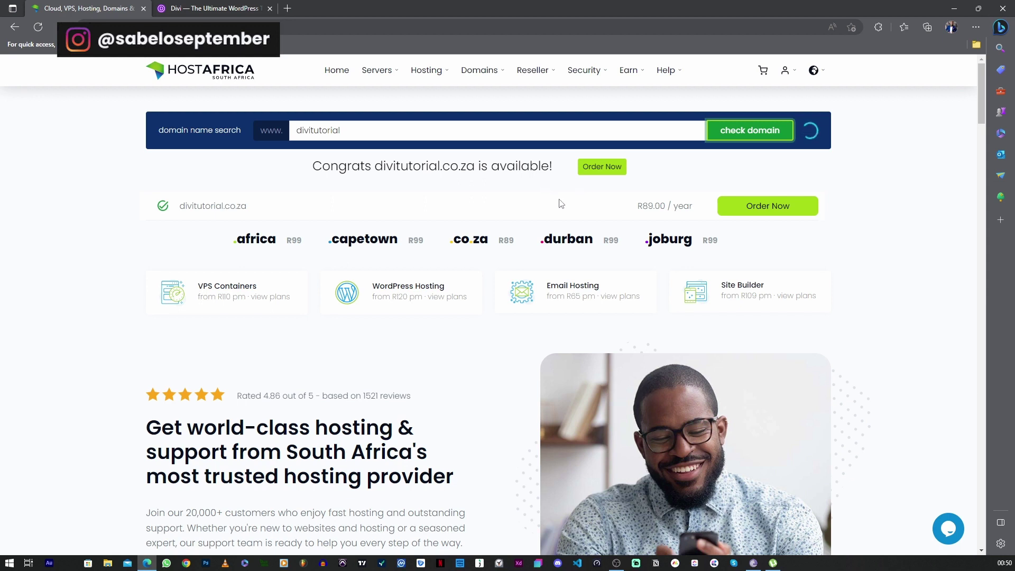
click(606, 168)
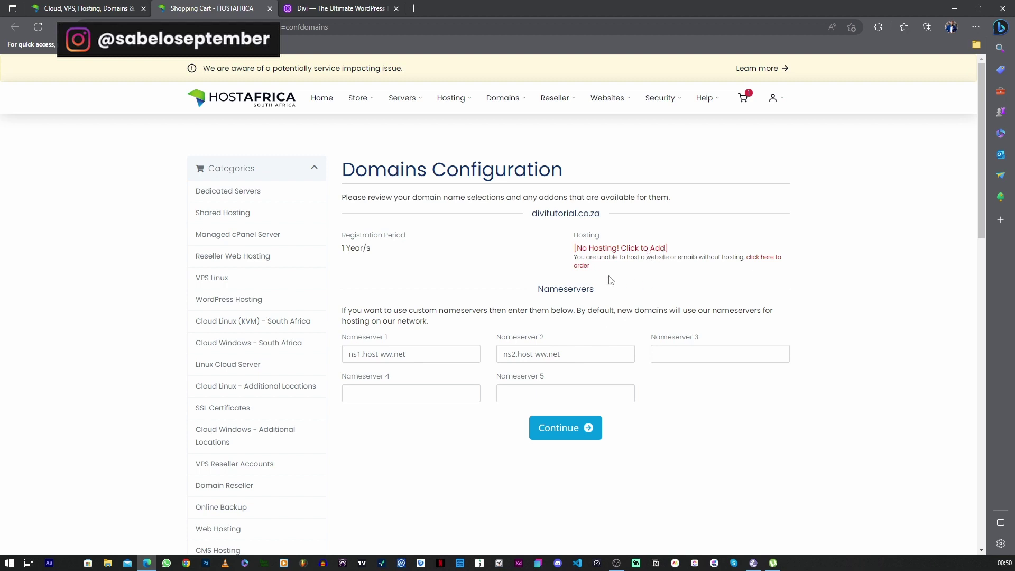
Add hosting to the domain order via the WordPress Hosting page
click(613, 248)
click(449, 100)
click(450, 99)
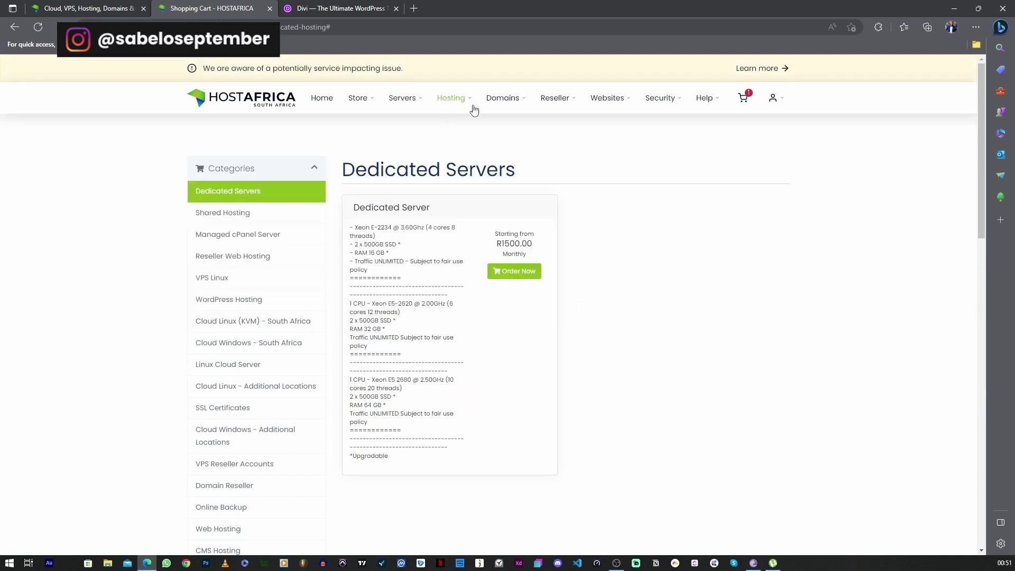
click(450, 100)
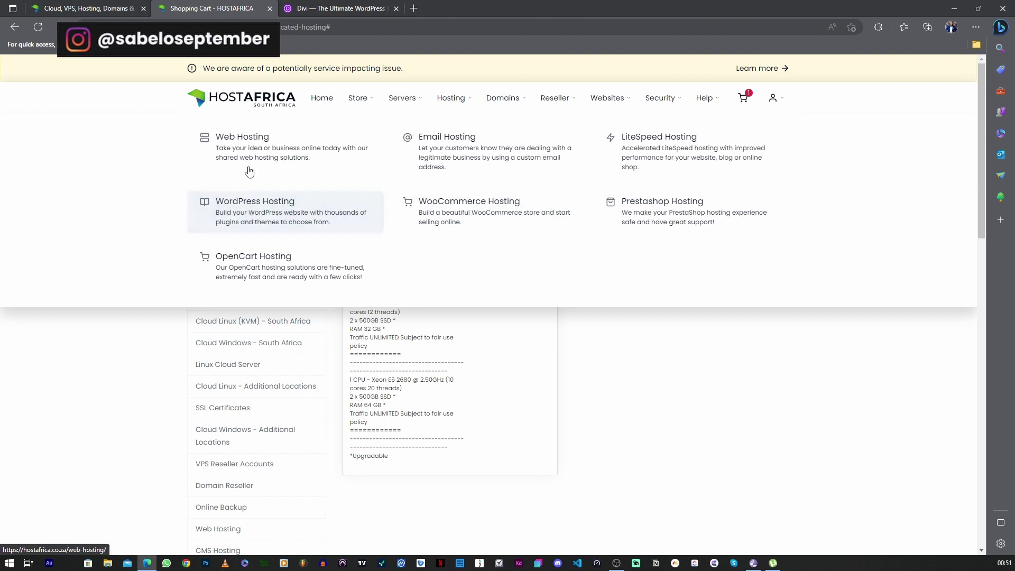
click(239, 211)
Order the R120 per month Starter WordPress hosting plan
click(224, 352)
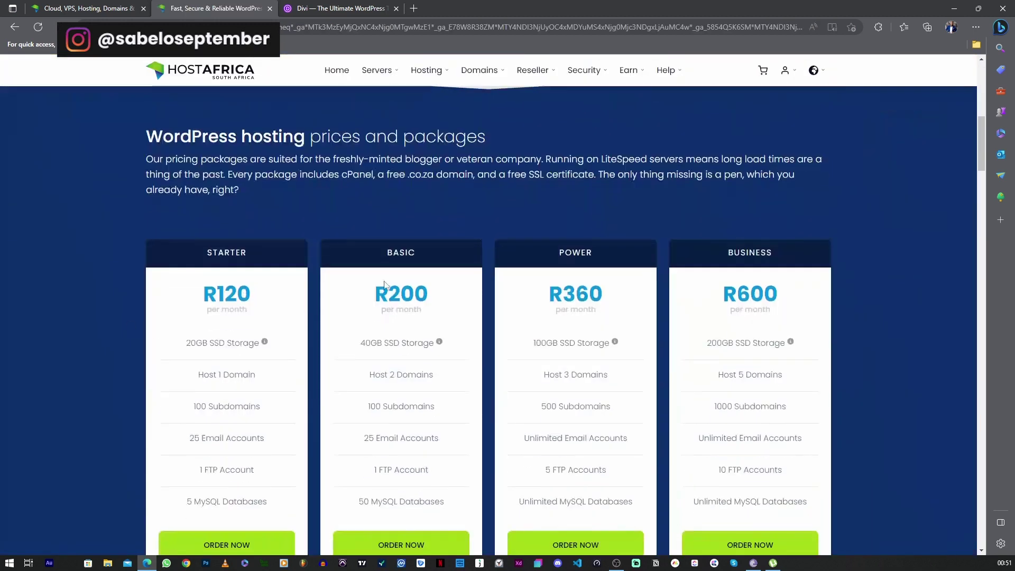
scroll(344, 311, down, 1)
scroll(285, 334, up, 1)
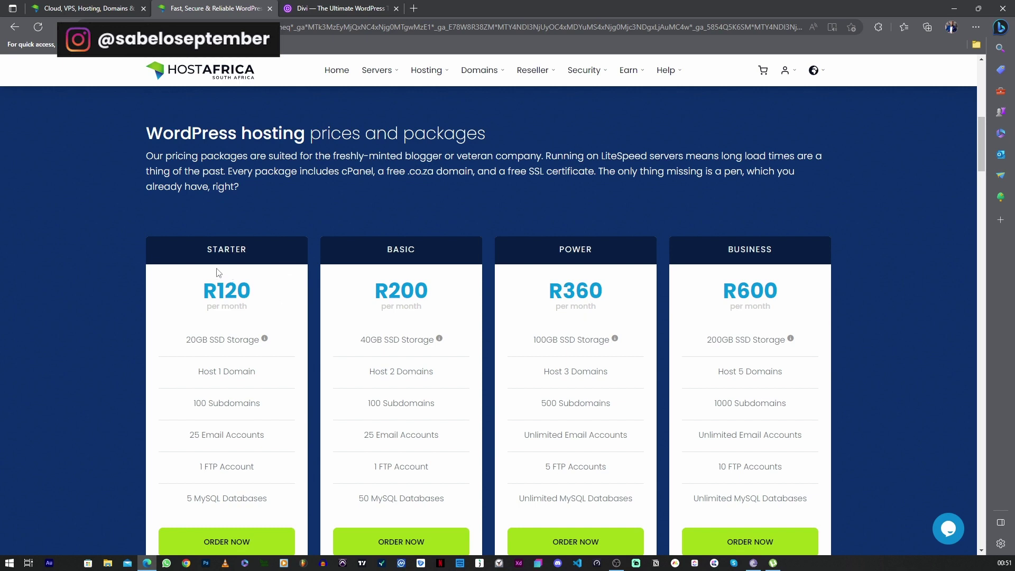
scroll(159, 365, down, 3)
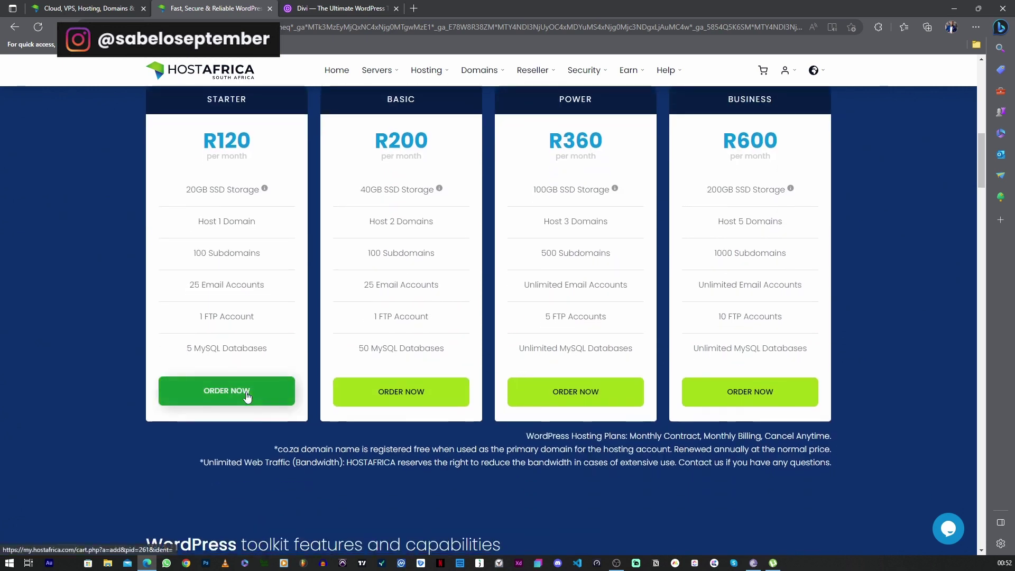
click(246, 394)
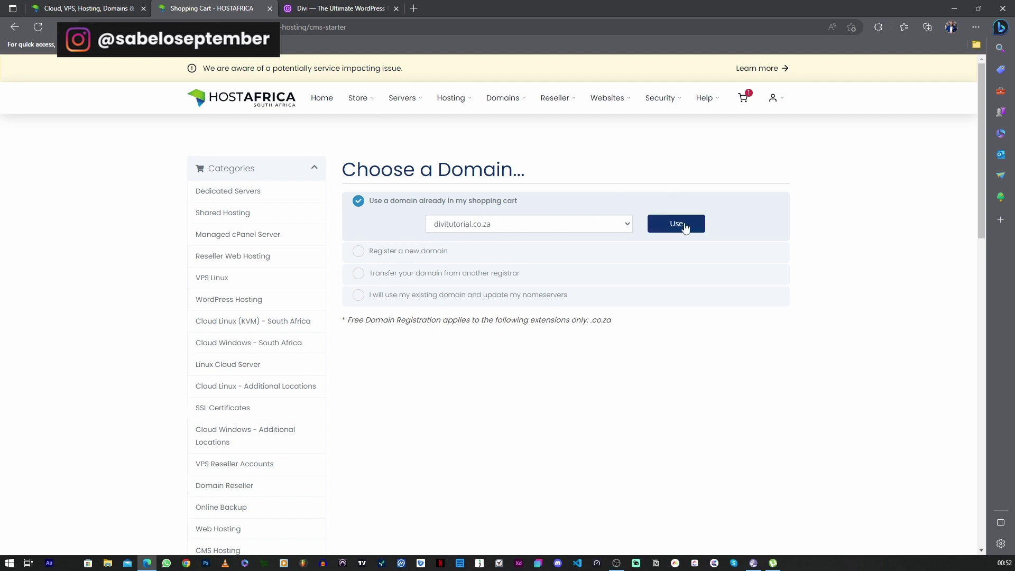
Use divitutorial.co.za from the cart for the Starter plan and add the free SSL AutoSSL addon
click(653, 228)
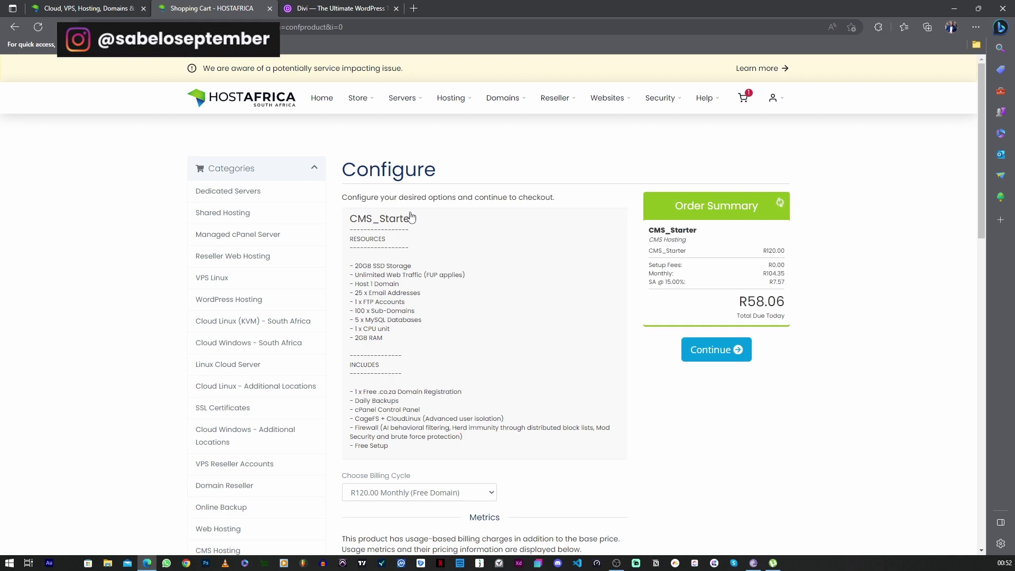
scroll(411, 217, down, 8)
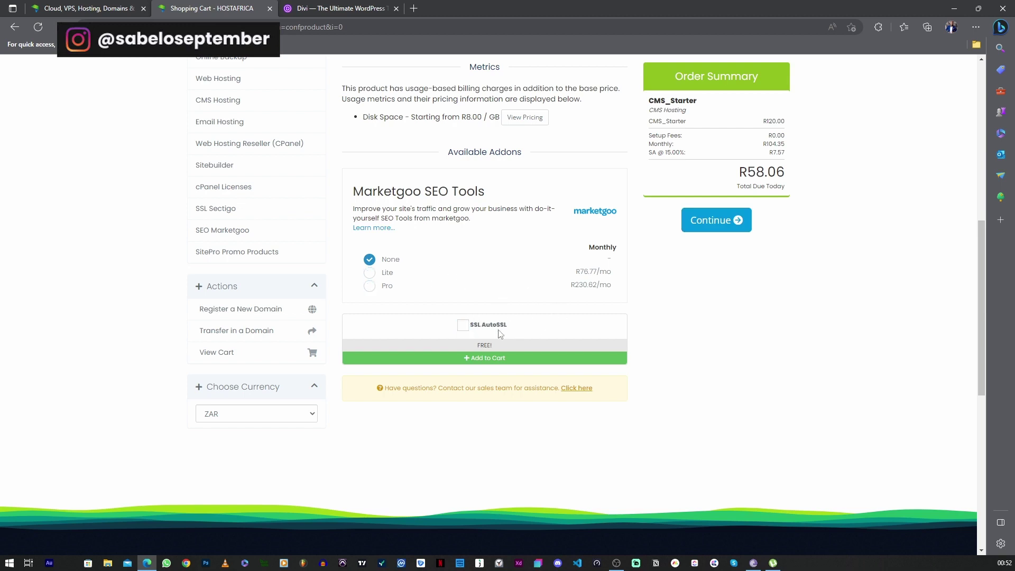
click(461, 330)
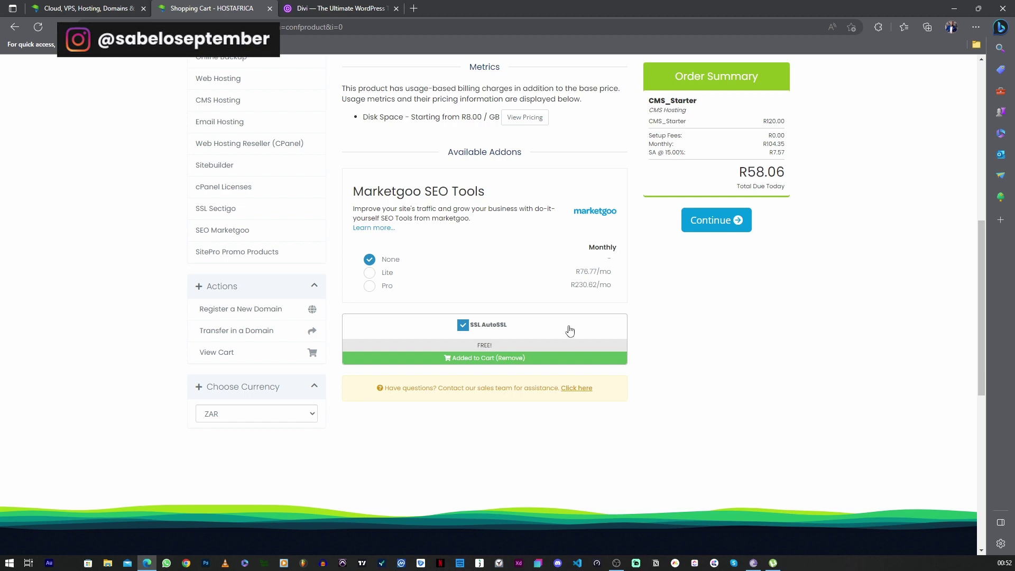
Continue past the recommended addons and proceed to checkout for R58.06
click(721, 232)
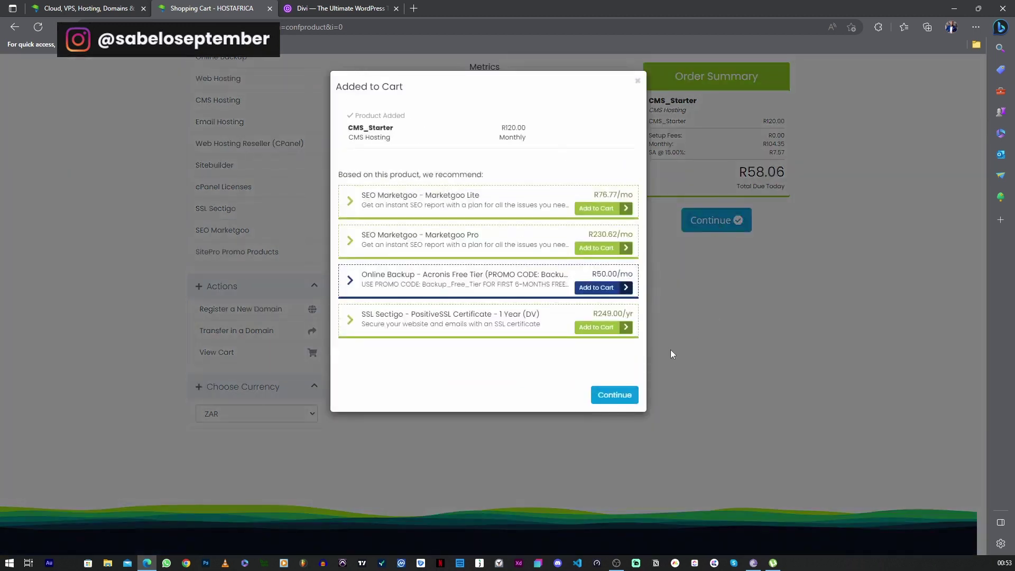
click(622, 400)
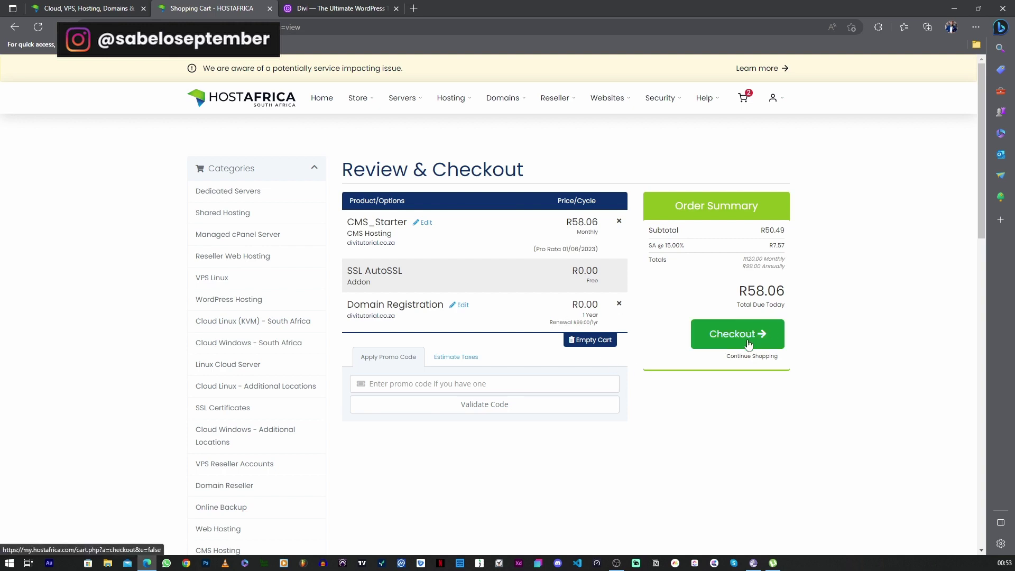
click(733, 340)
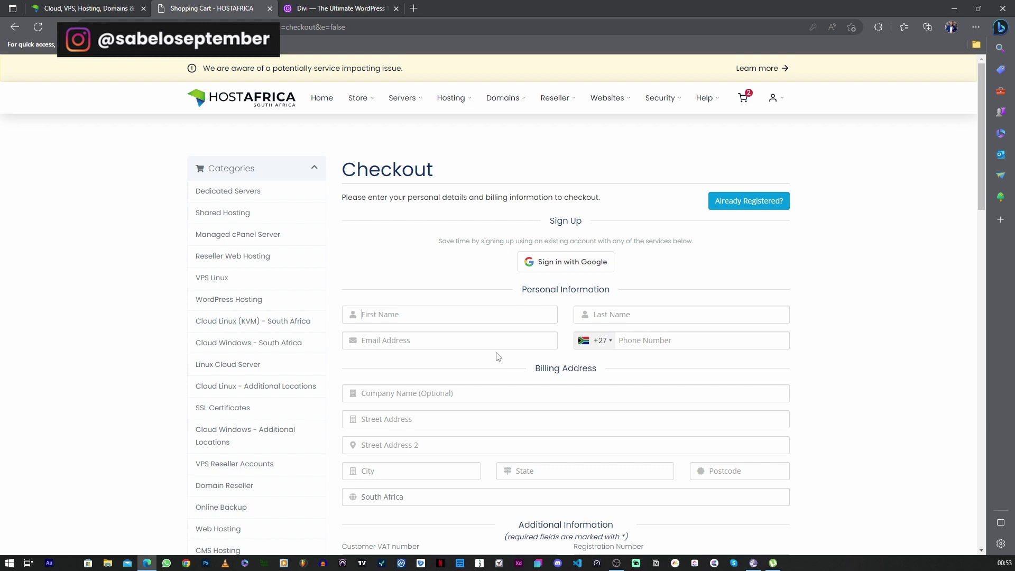
Scroll through the checkout form's personal details, billing address and payment sections
scroll(376, 334, down, 3)
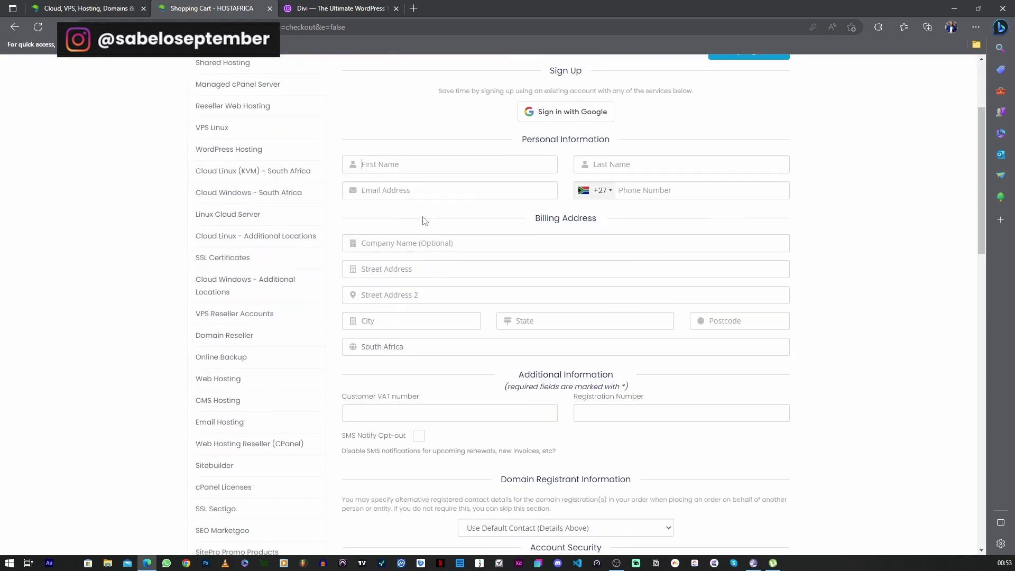
scroll(429, 276, down, 4)
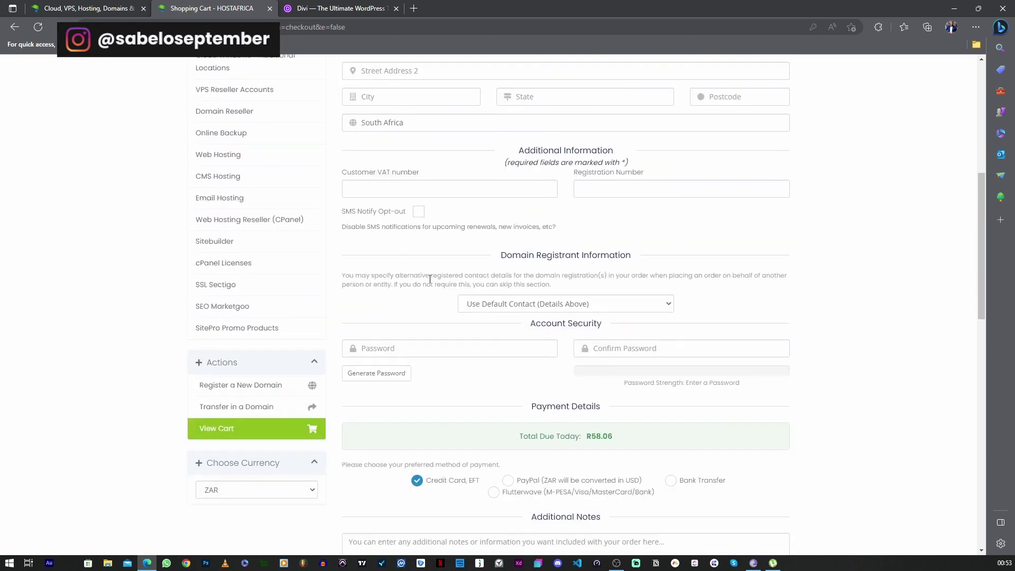
scroll(430, 278, down, 3)
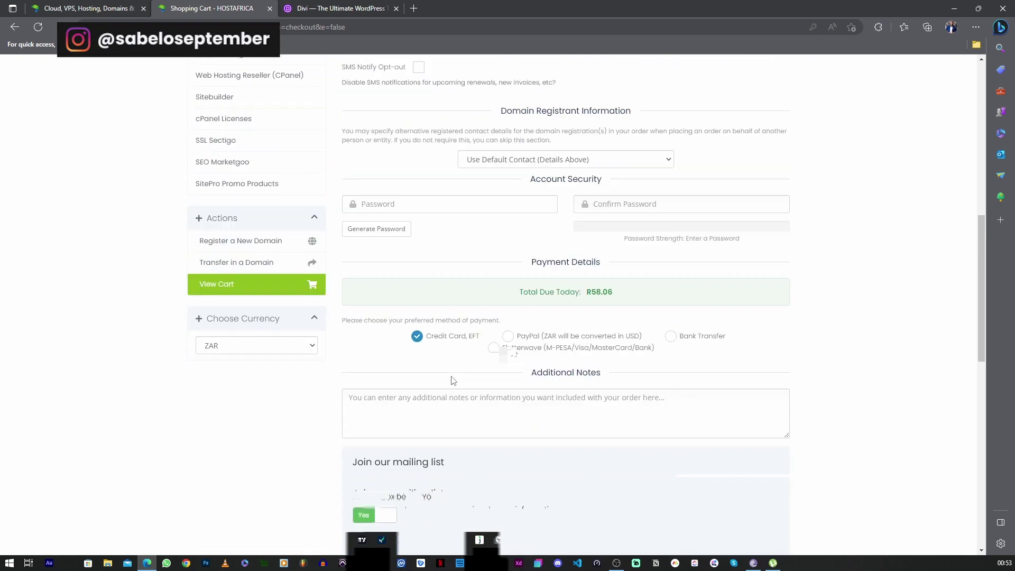
scroll(515, 354, down, 1)
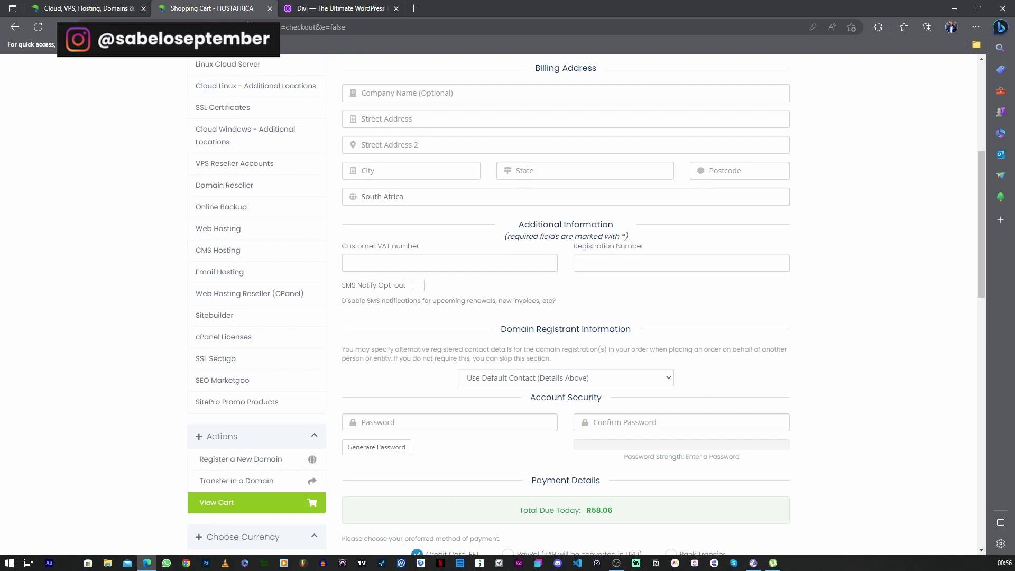
Open the Divi pricing page on Elegant Themes
click(312, 7)
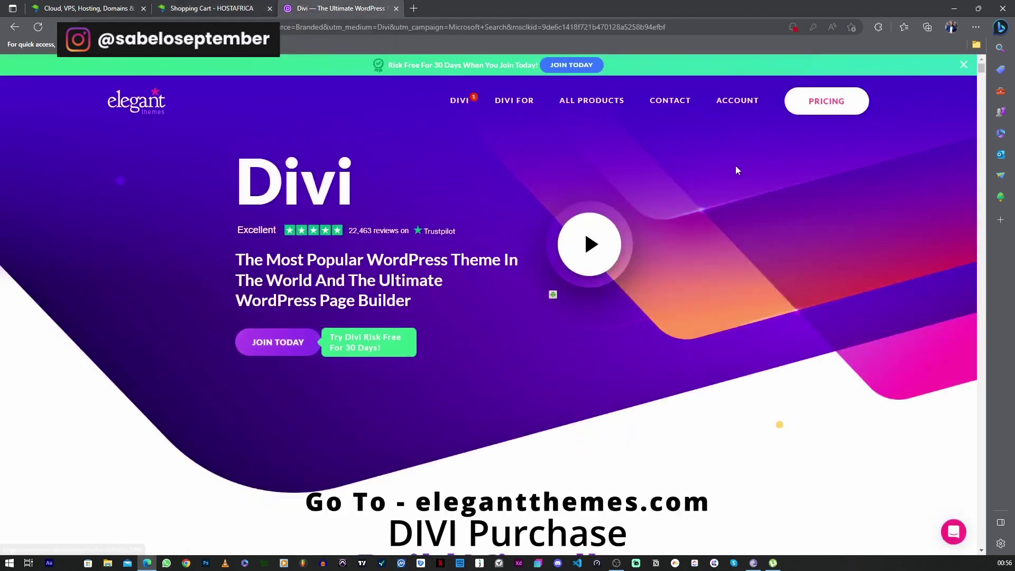
click(826, 101)
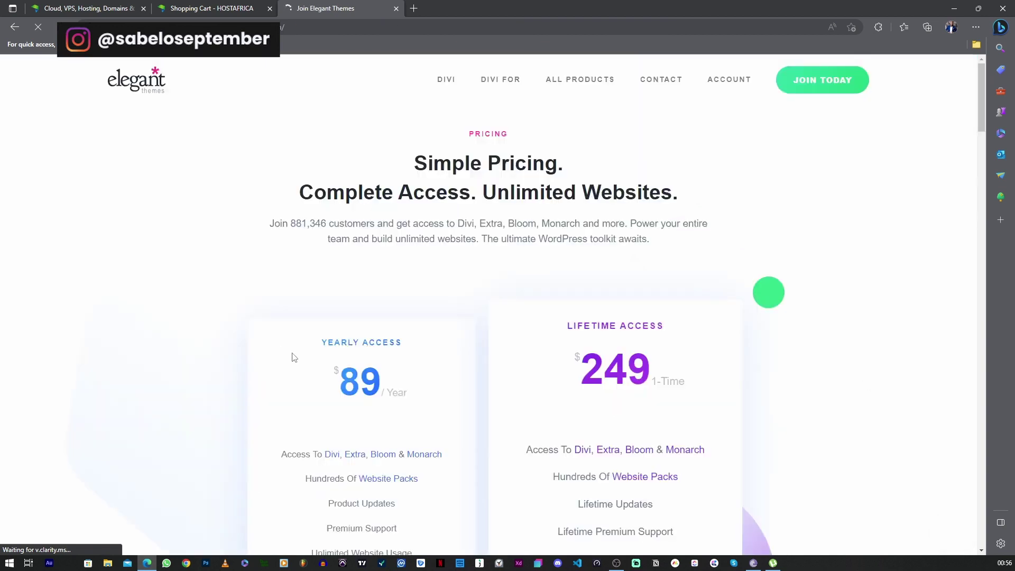
scroll(190, 327, down, 2)
scroll(159, 296, up, 2)
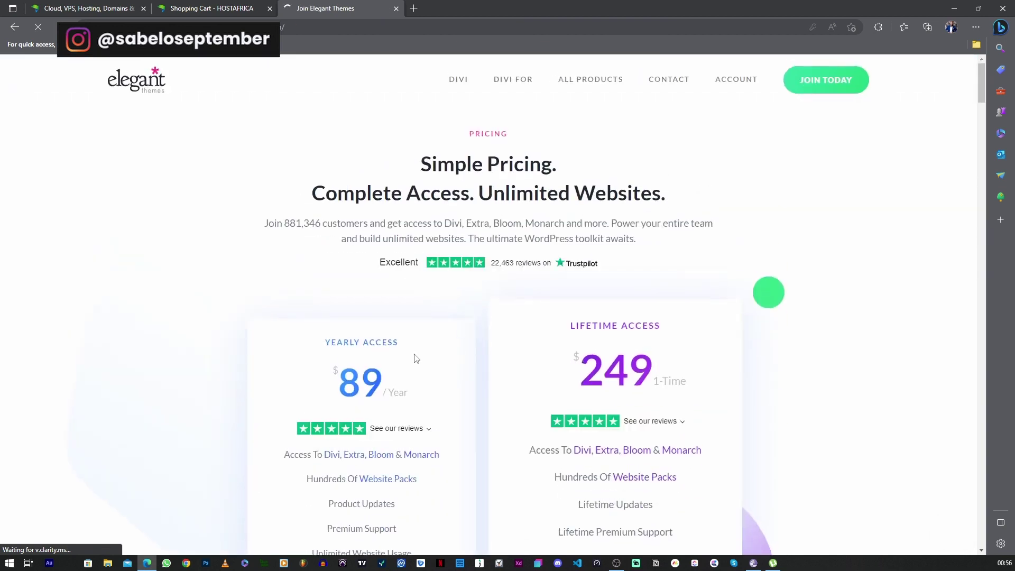
scroll(217, 364, down, 5)
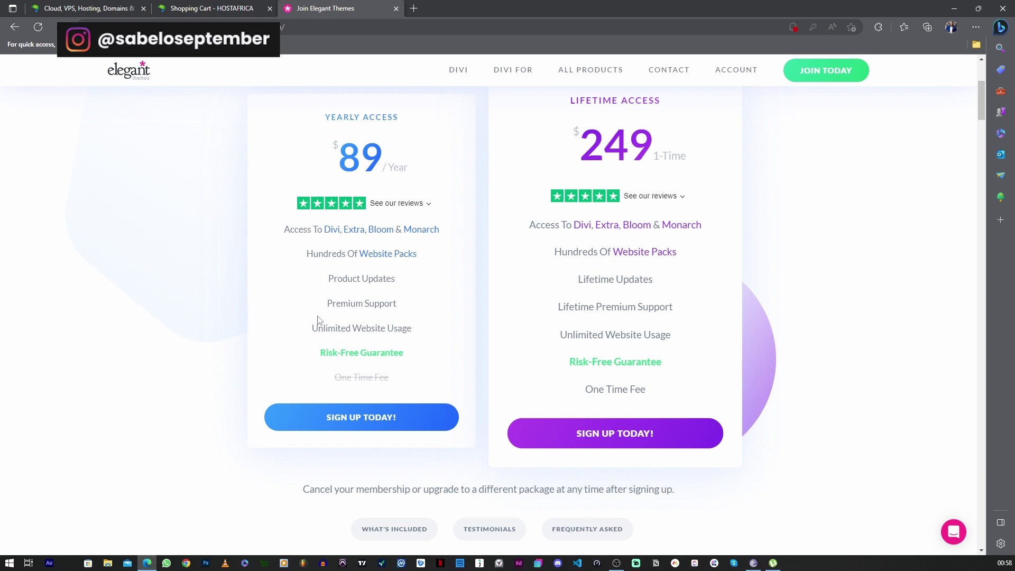
scroll(333, 307, up, 4)
scroll(353, 255, down, 4)
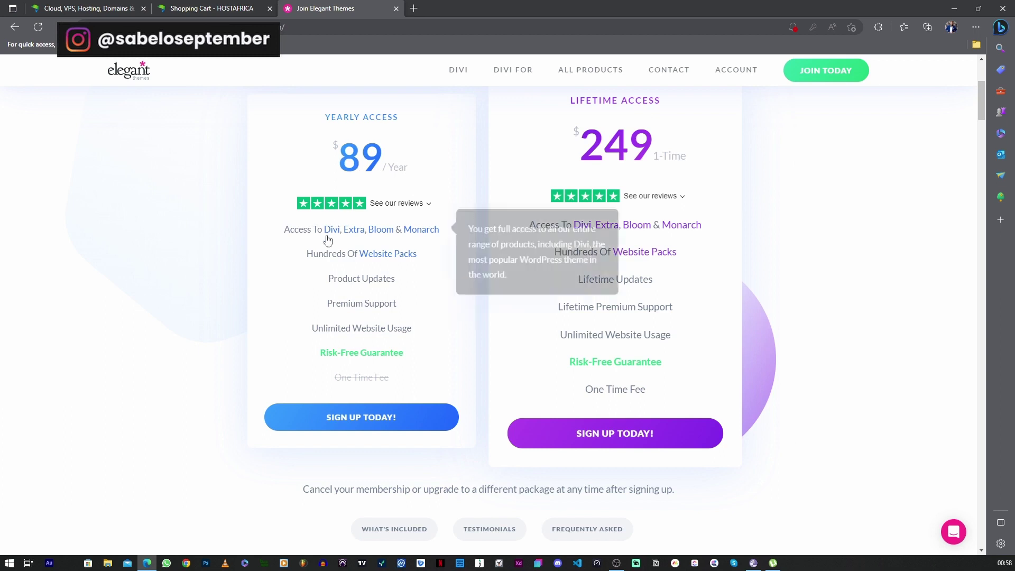
Open the sign-up form for the $89 Yearly Access membership
mouse_move(390, 288)
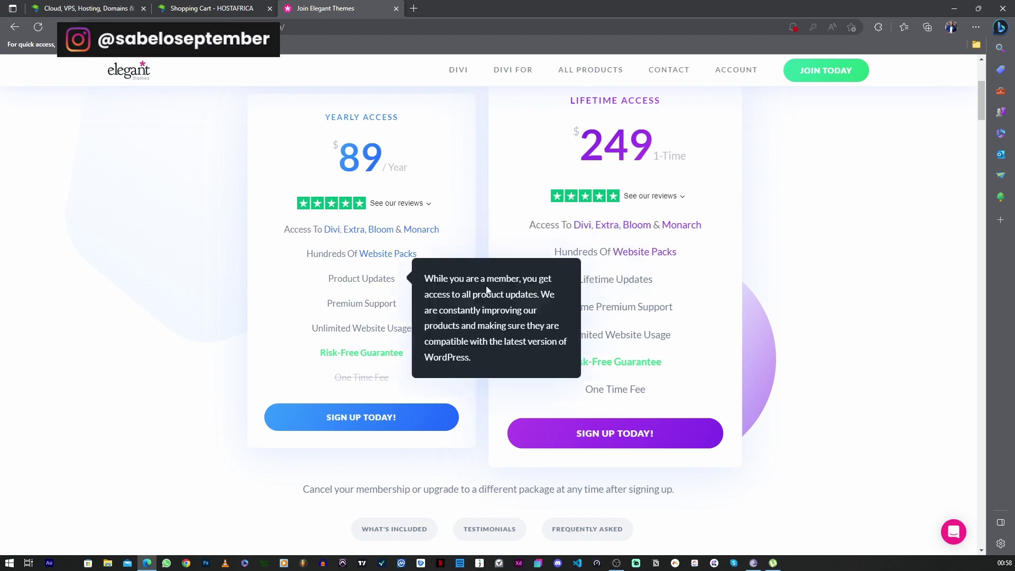
mouse_move(407, 338)
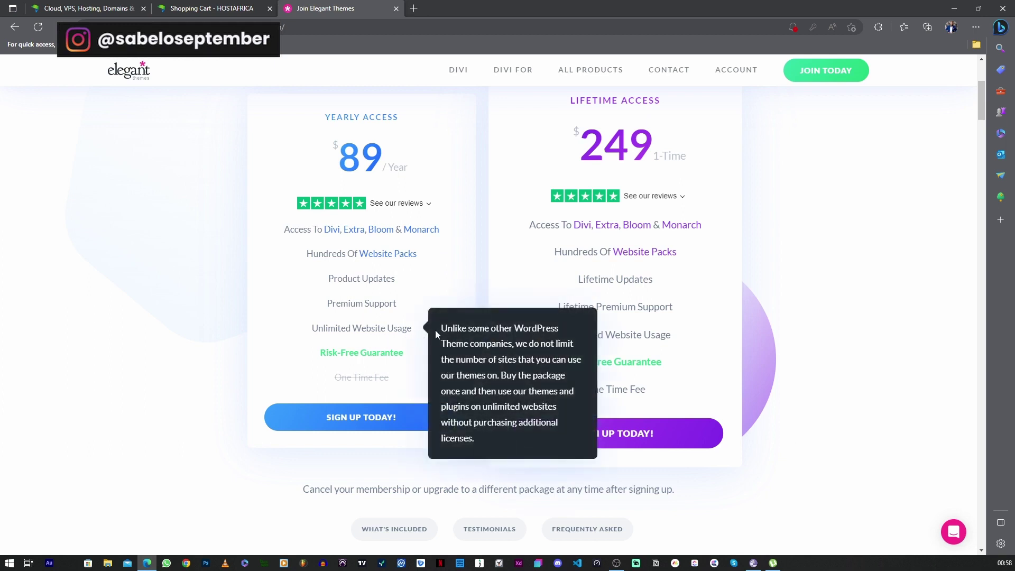
scroll(307, 372, down, 1)
scroll(334, 334, up, 1)
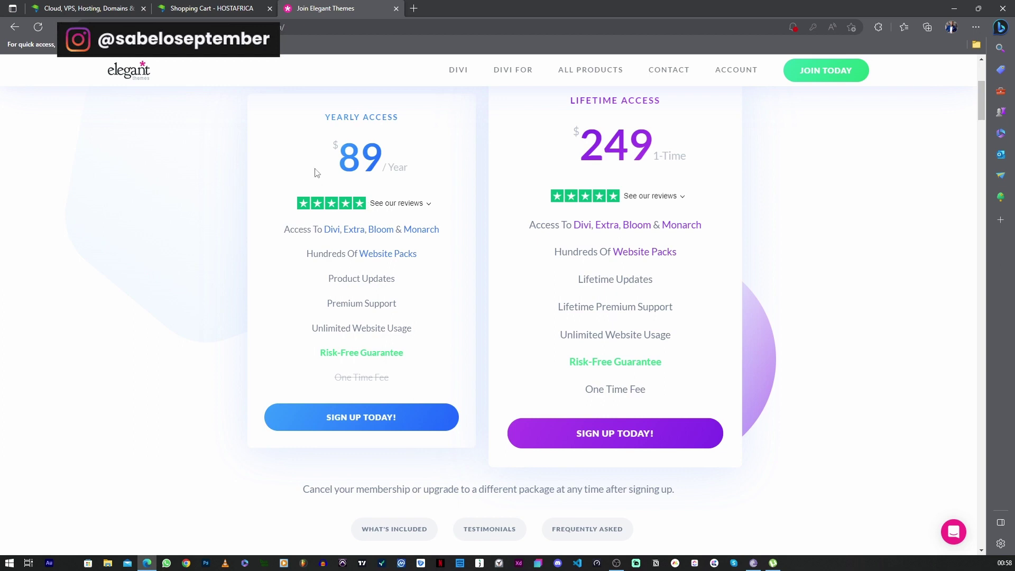
mouse_move(361, 339)
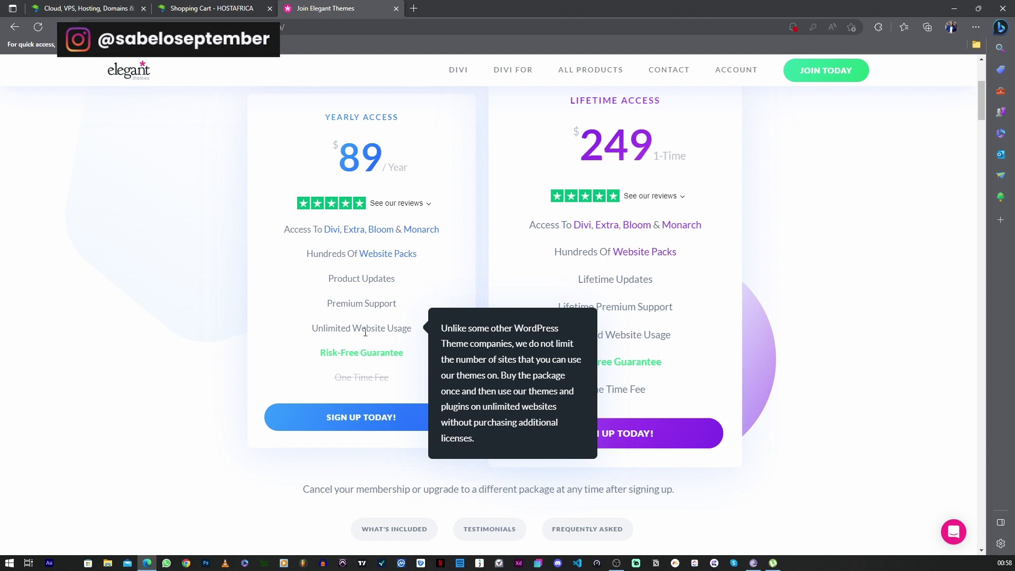
scroll(732, 277, up, 1)
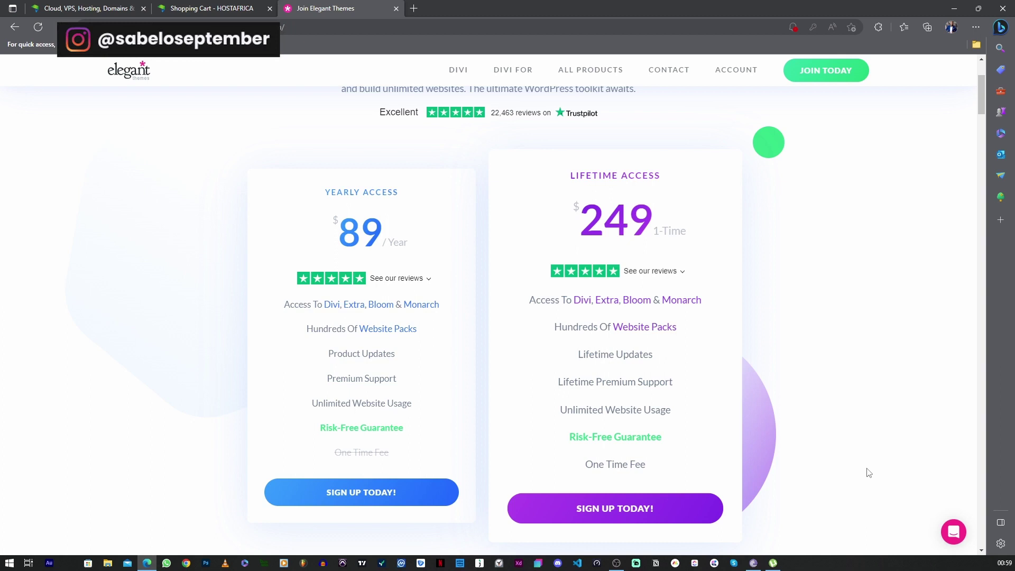
scroll(645, 265, down, 1)
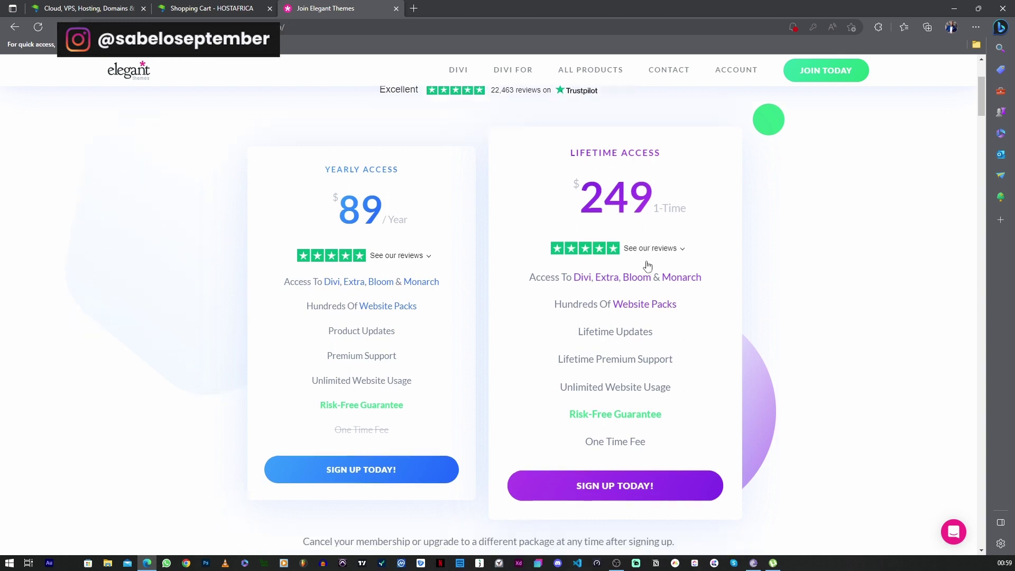
scroll(690, 388, down, 5)
scroll(690, 387, up, 4)
click(341, 413)
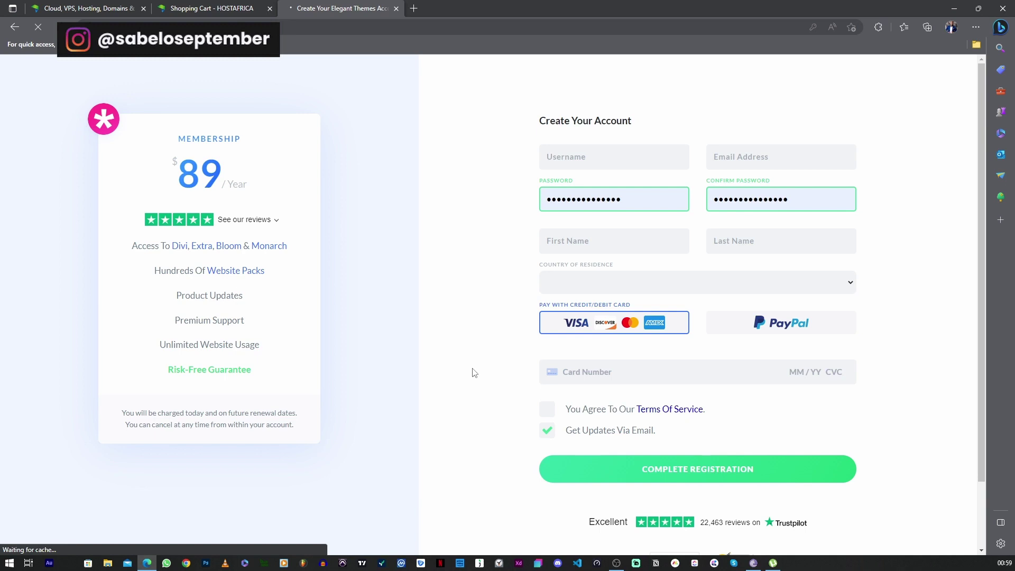
Log in to the Elegant Themes Members Area using the saved login details
click(555, 364)
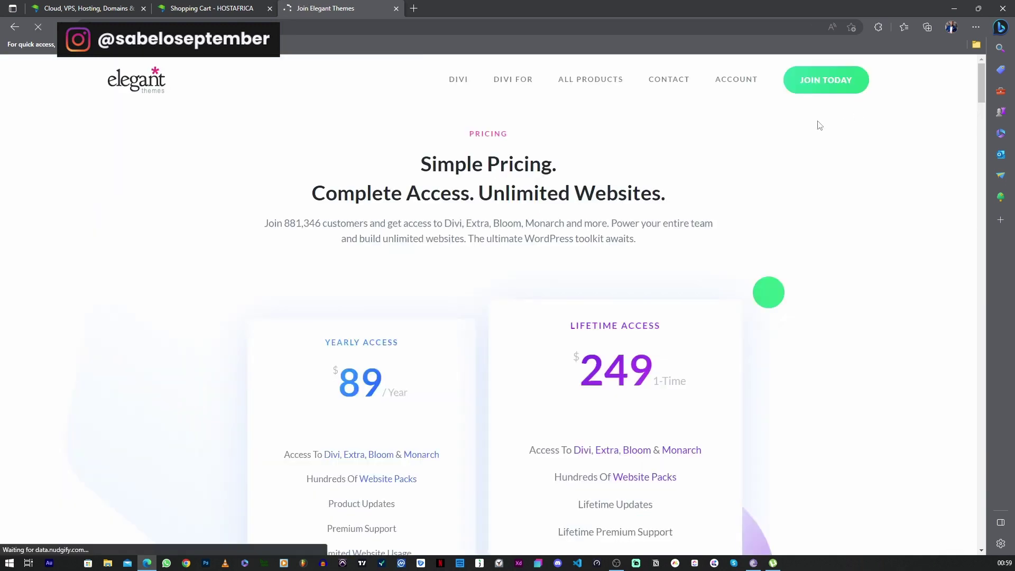
mouse_move(726, 94)
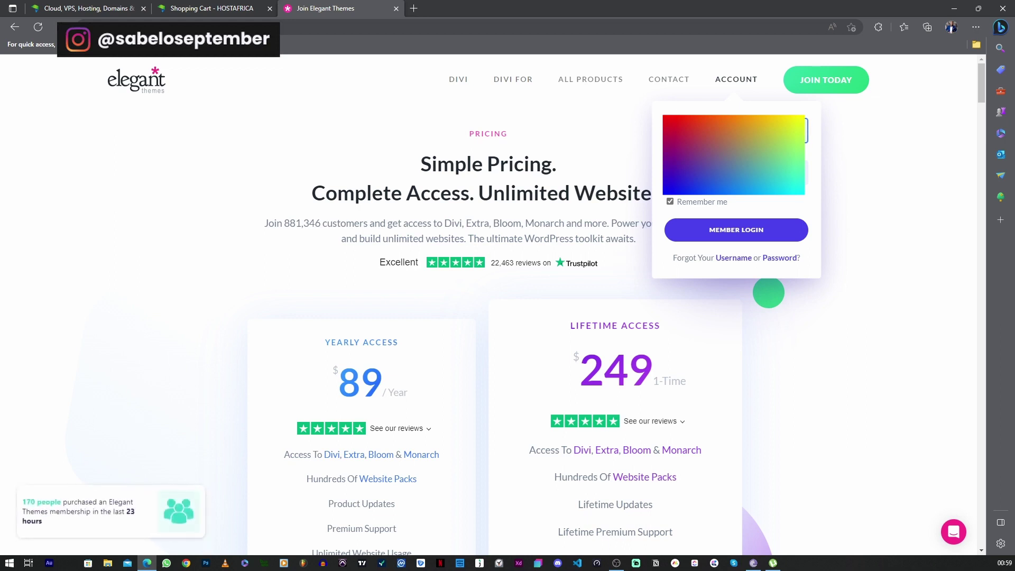
click(733, 130)
click(728, 87)
Download the Divi theme from the Members Area
scroll(681, 276, down, 3)
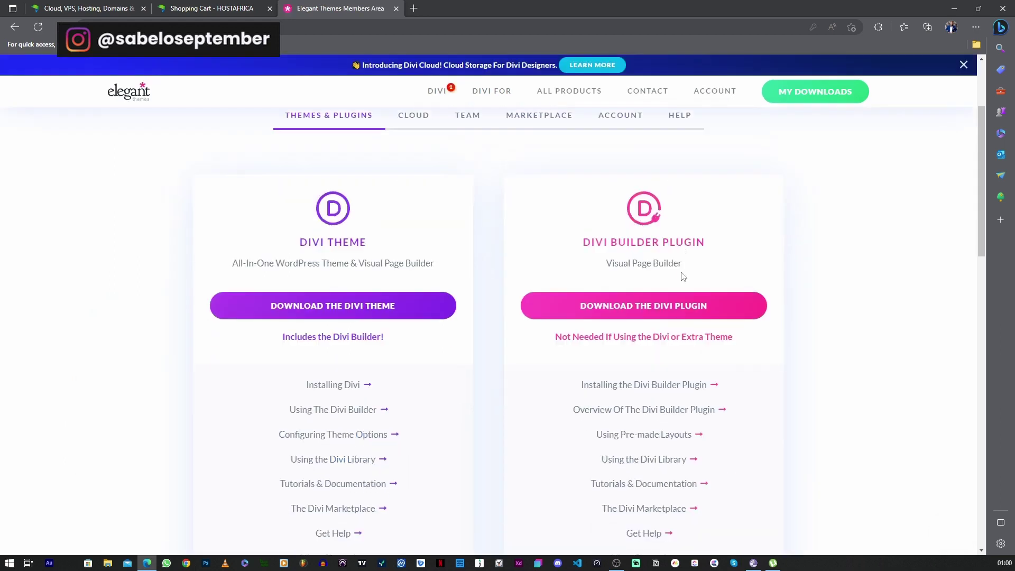
scroll(539, 288, up, 3)
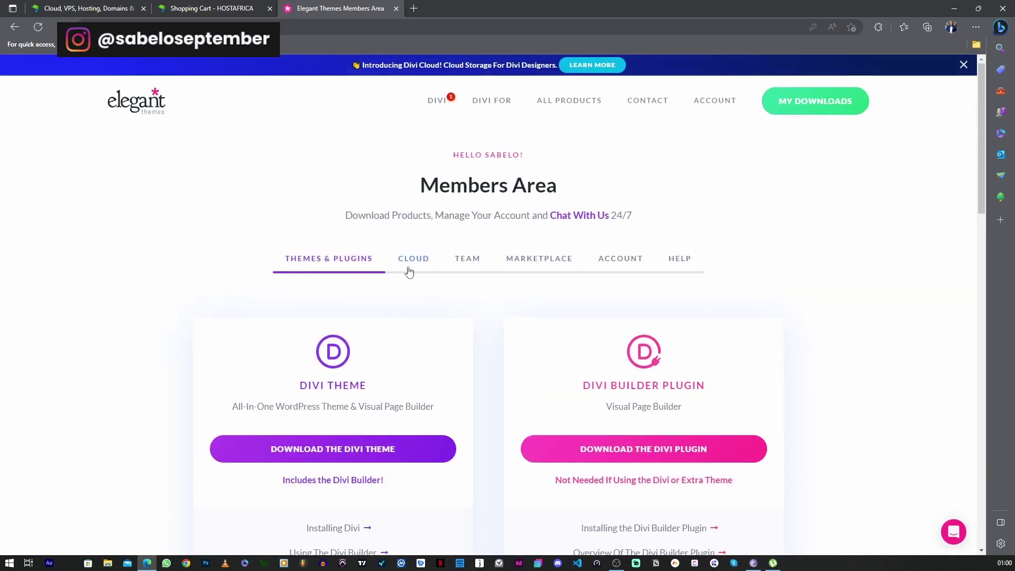
scroll(597, 325, down, 4)
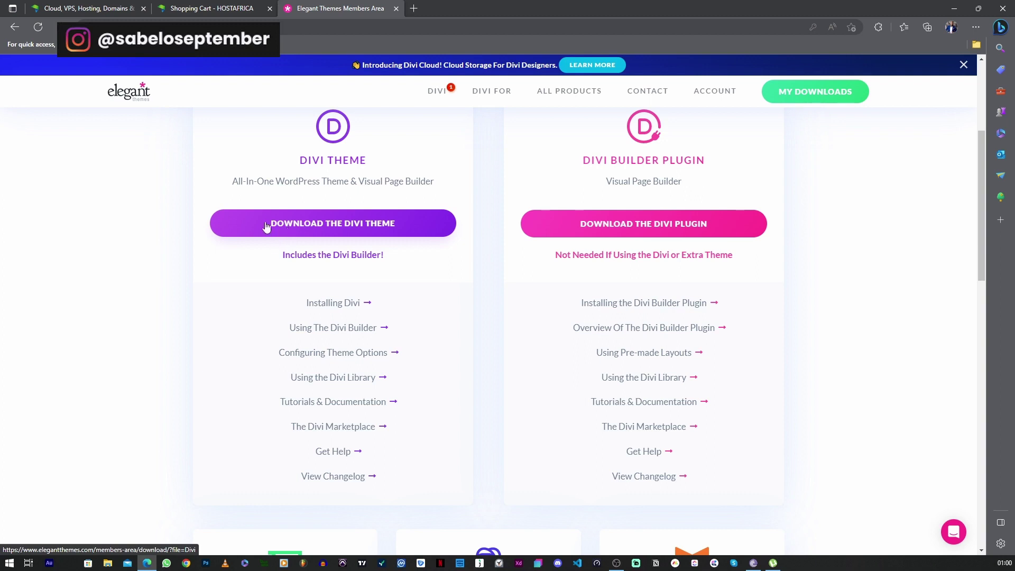
click(320, 232)
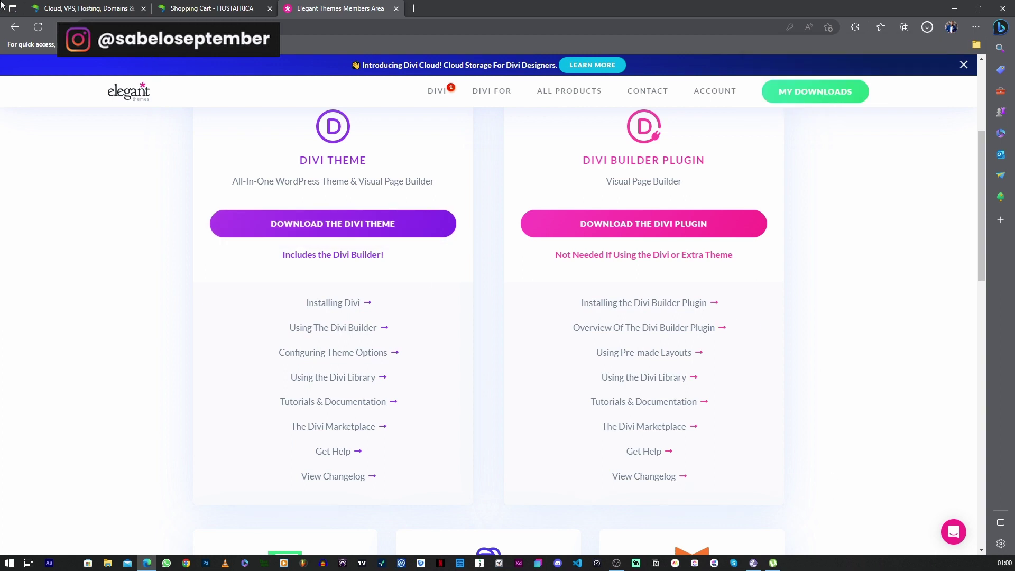
Log in to the HostAfrica client area and then into cPanel
click(80, 8)
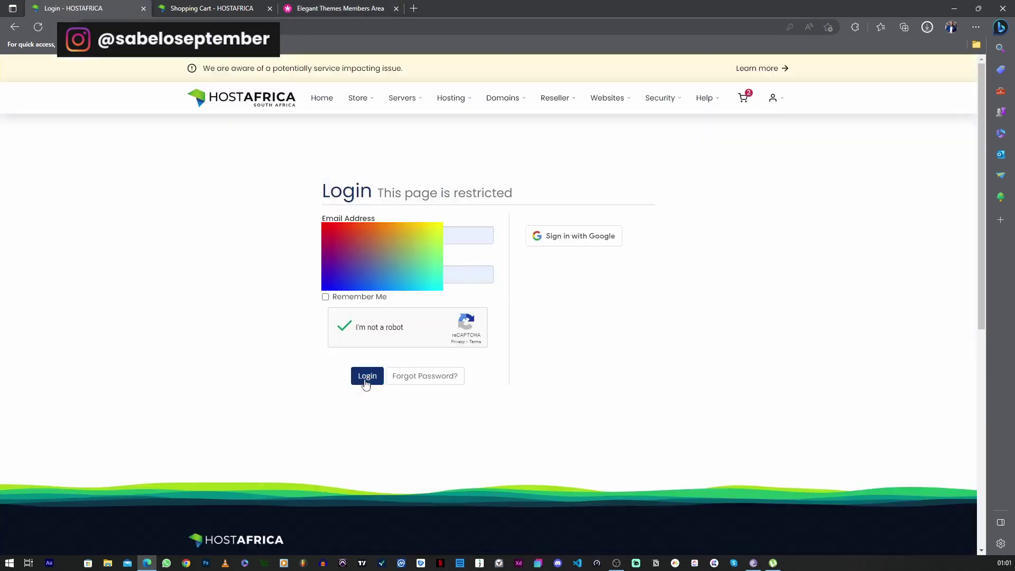
click(367, 376)
scroll(672, 126, down, 4)
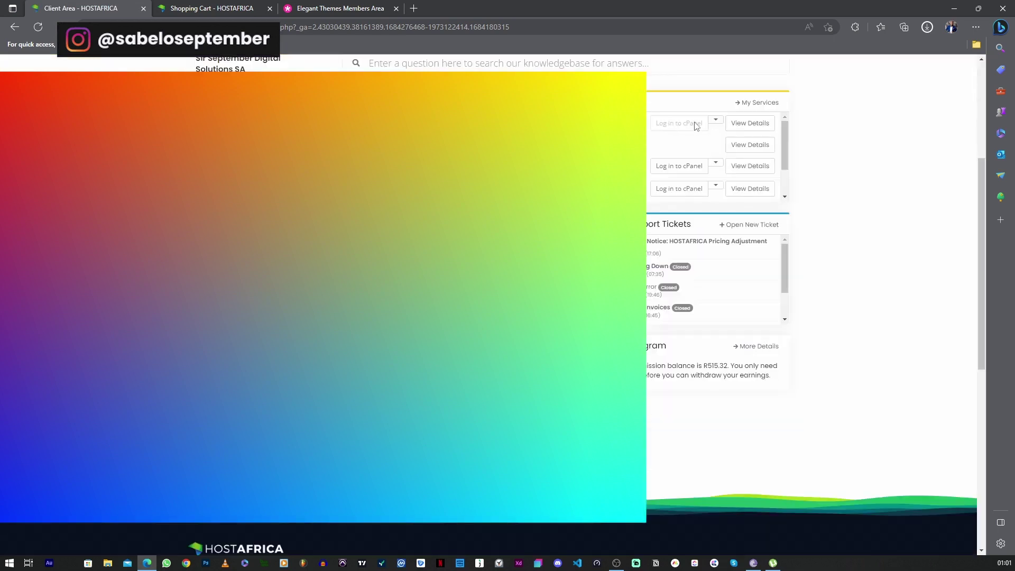
click(678, 124)
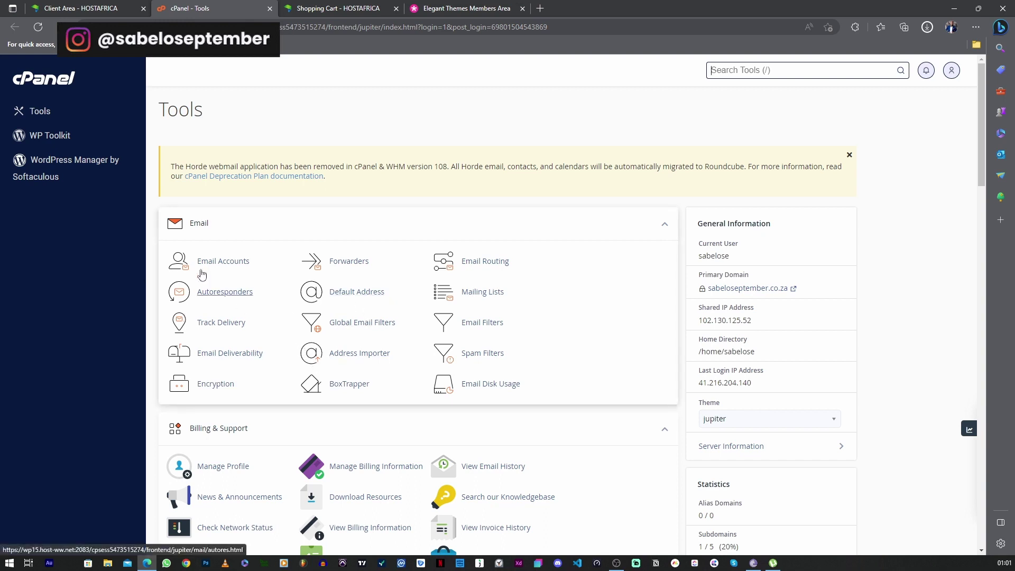
Open Softaculous WordPress and its WordPress Management page
scroll(538, 399, down, 1)
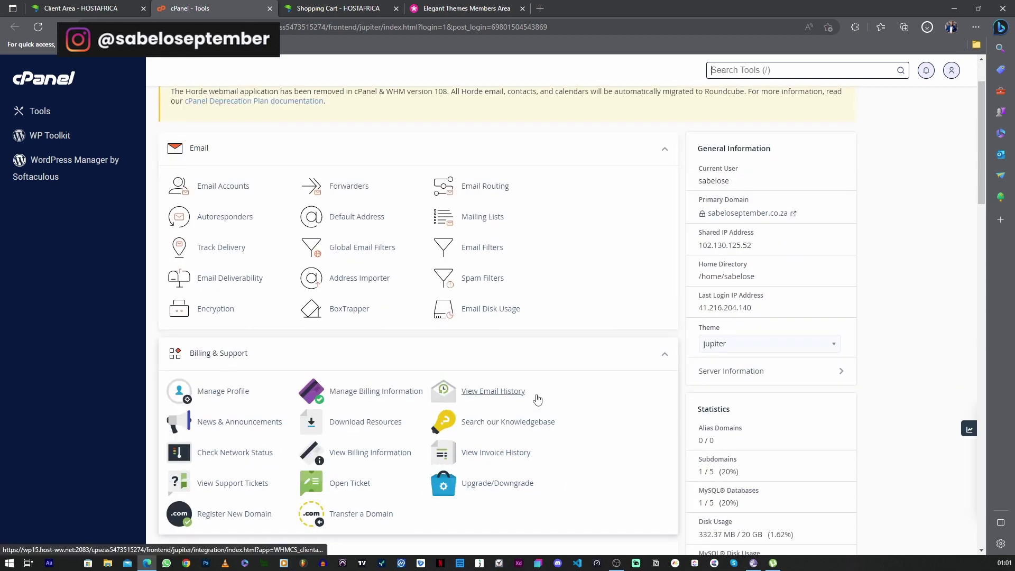
scroll(264, 370, down, 6)
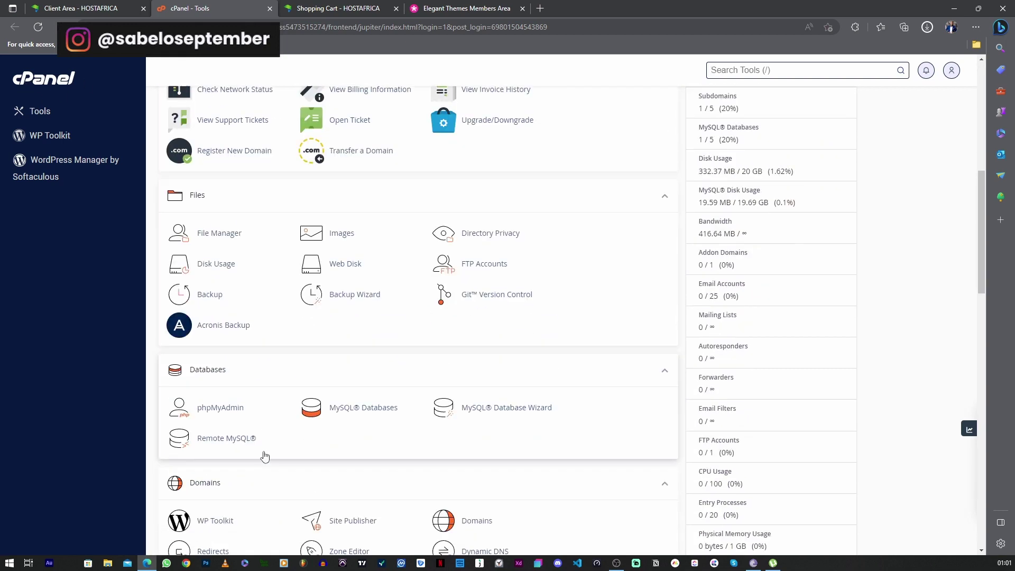
scroll(270, 459, down, 7)
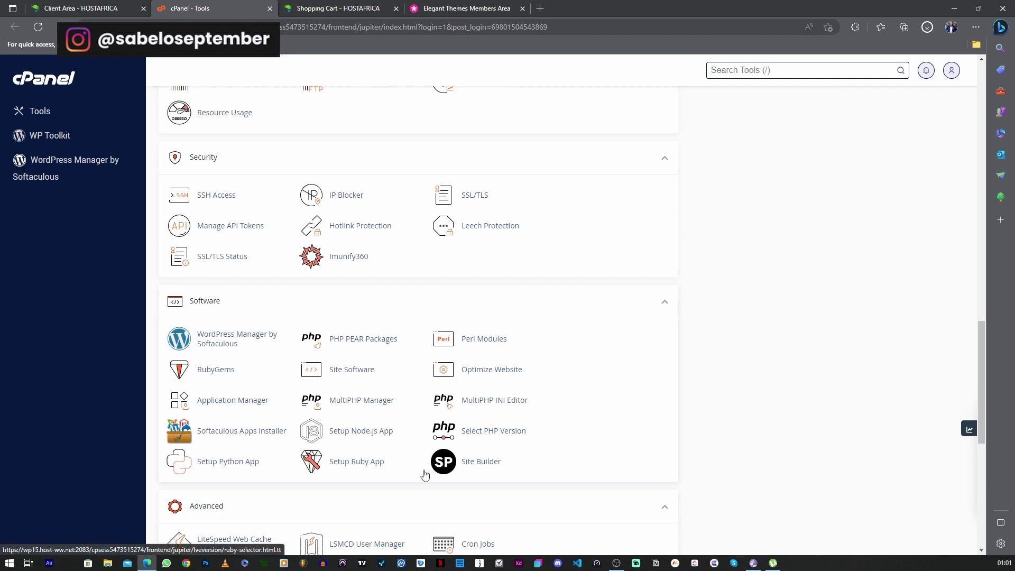
scroll(541, 380, down, 1)
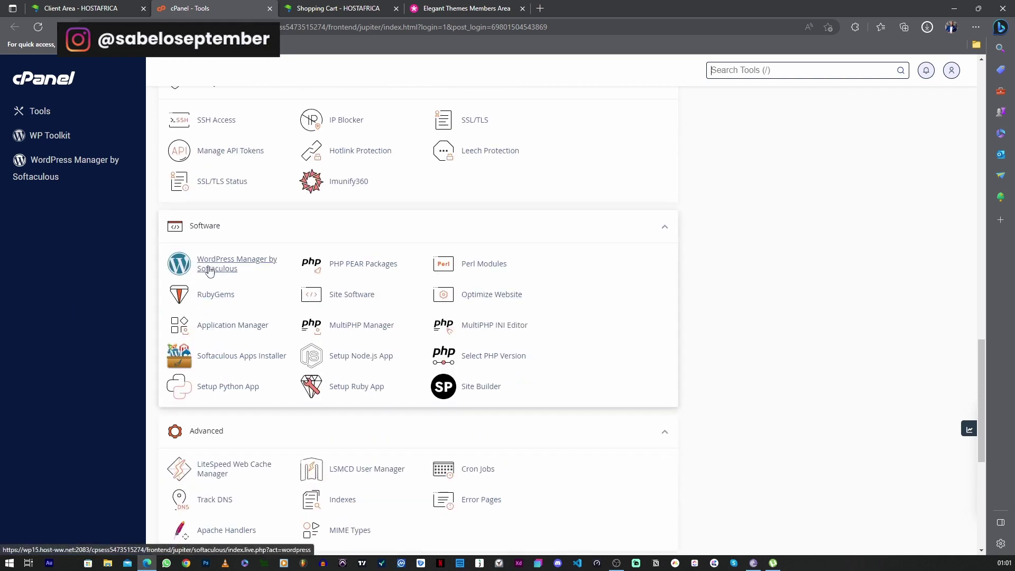
scroll(293, 376, down, 5)
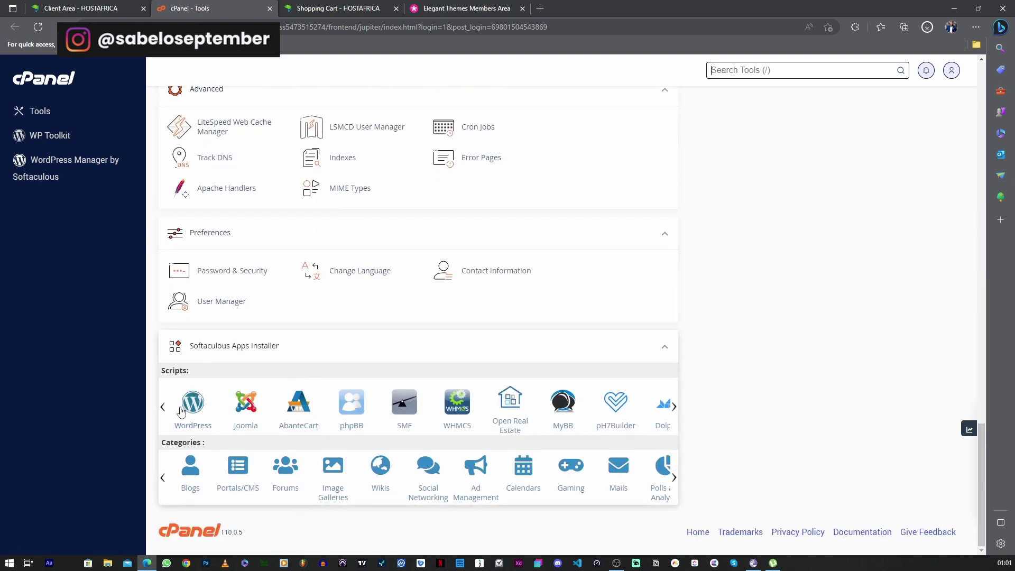
click(193, 408)
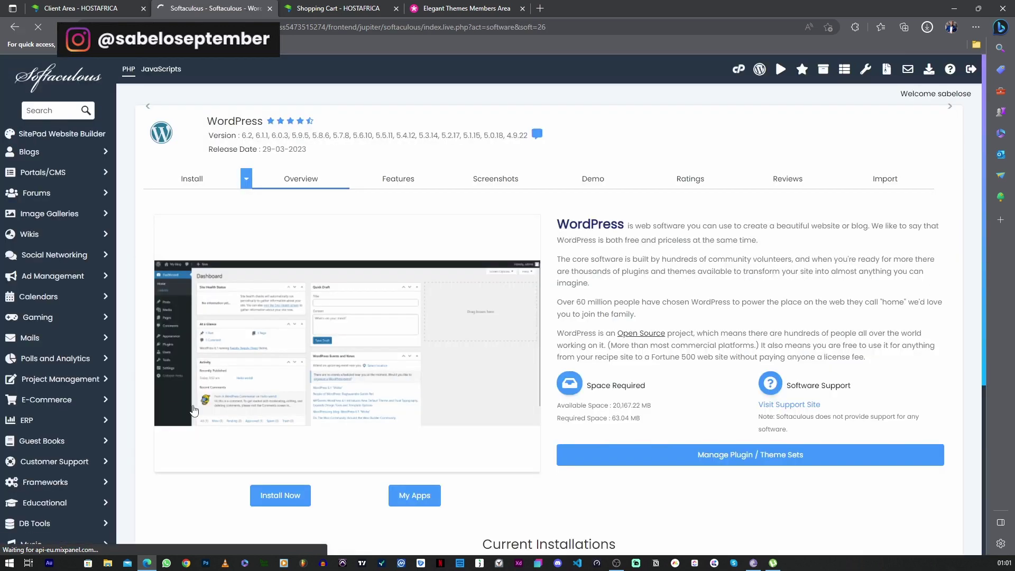
click(759, 69)
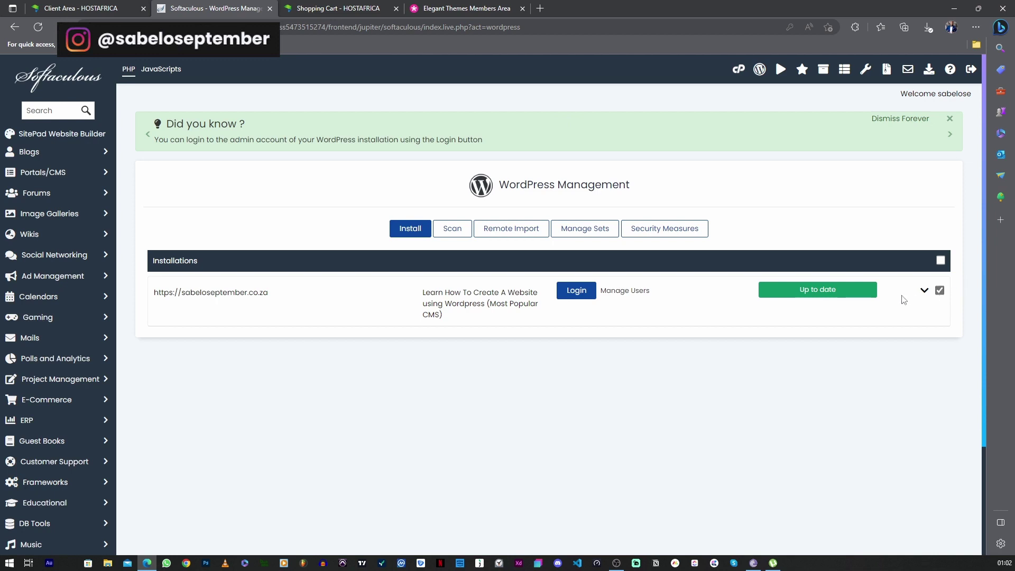
click(924, 290)
click(924, 291)
click(923, 290)
scroll(867, 308, down, 3)
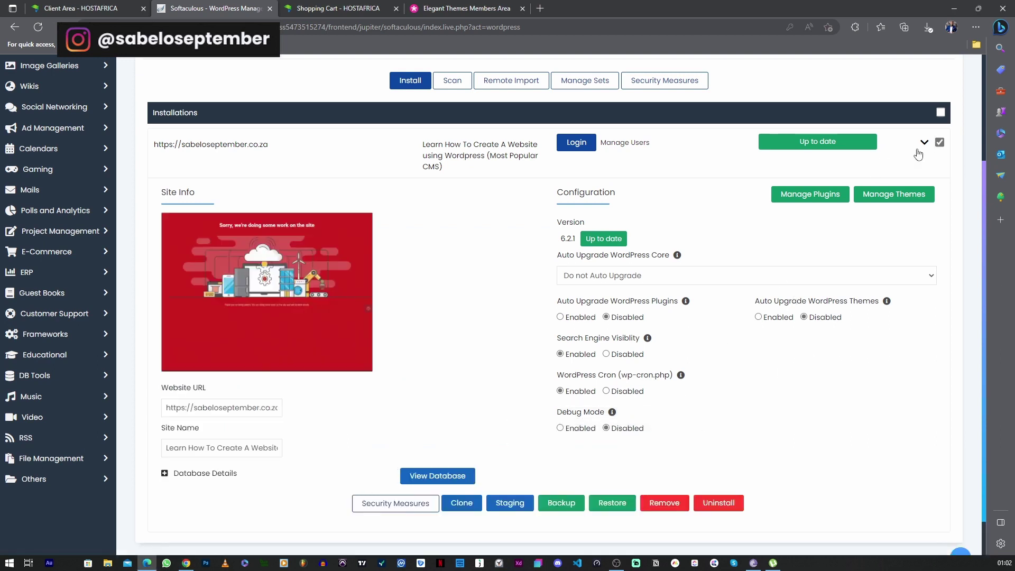
click(924, 142)
scroll(765, 199, up, 2)
scroll(692, 393, up, 1)
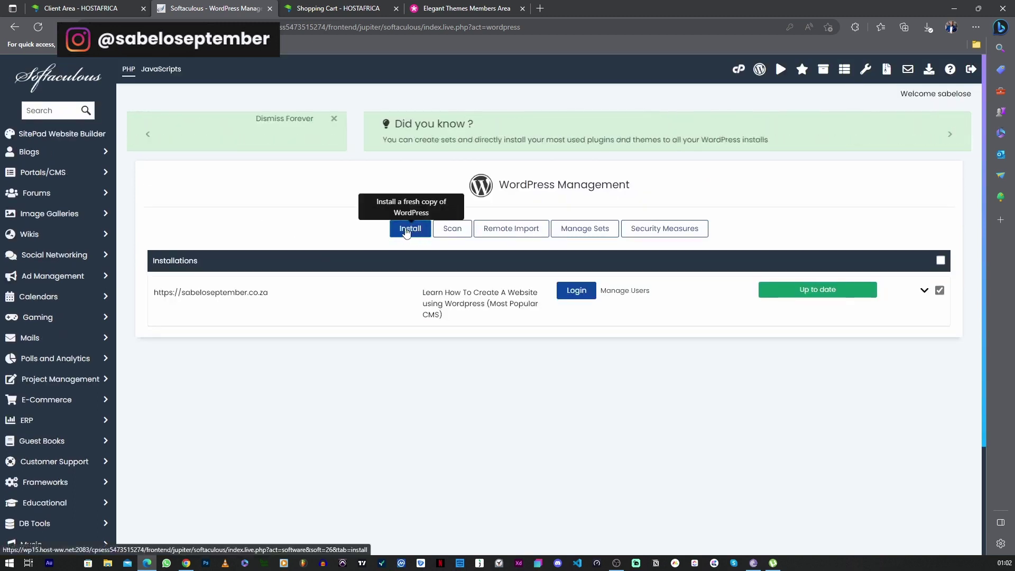
Start a new WordPress install on tutorial.sabeloseptember.co.za with the wp subdirectory removed
click(406, 231)
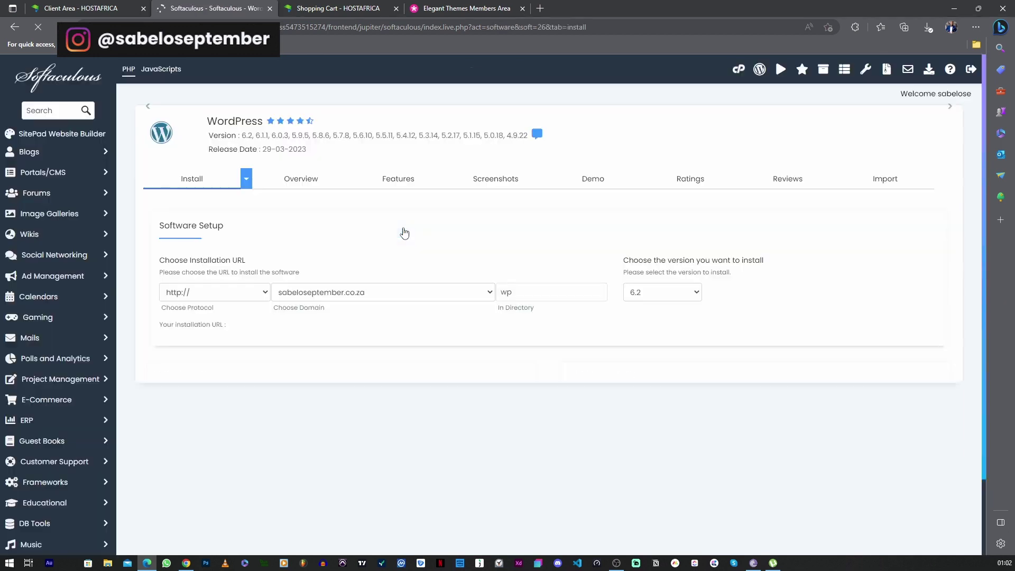
click(517, 349)
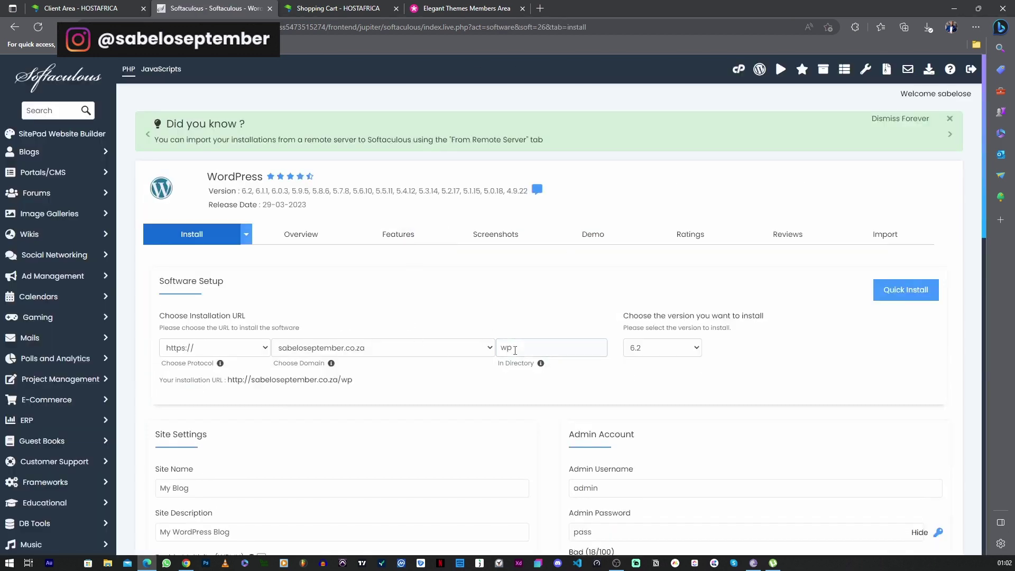
key(BackSpace)
key(BackSpace)
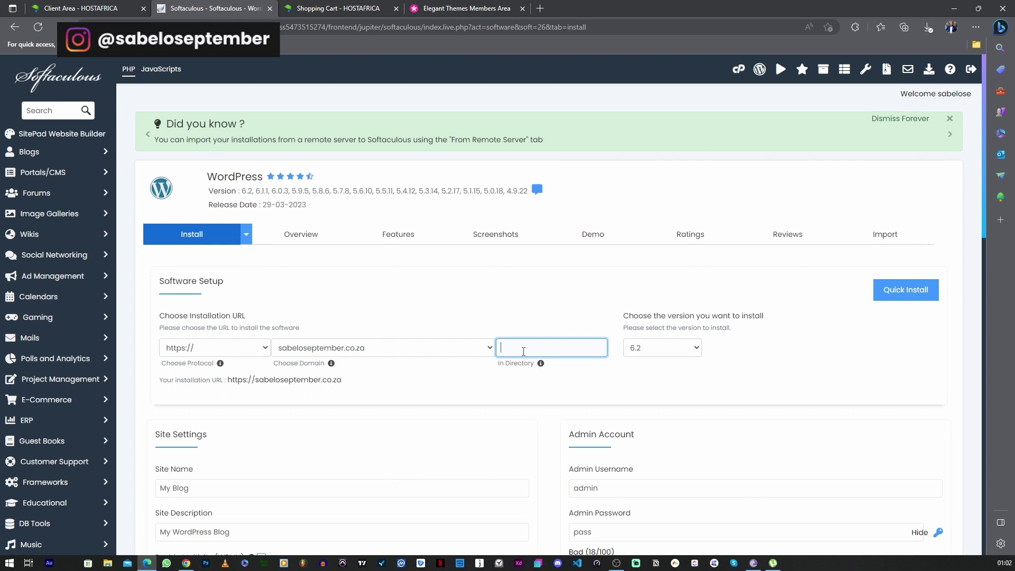
click(345, 353)
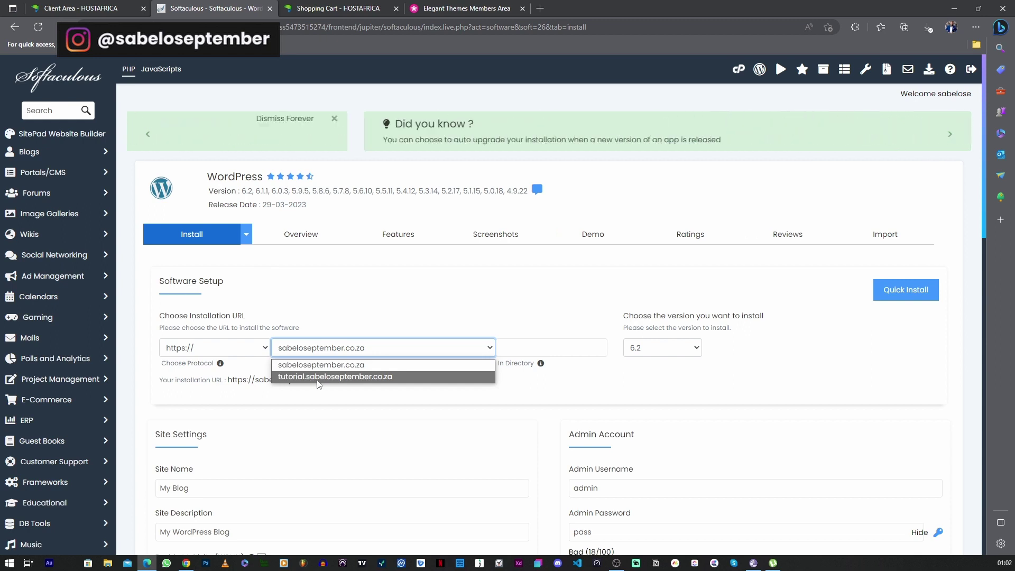
click(385, 377)
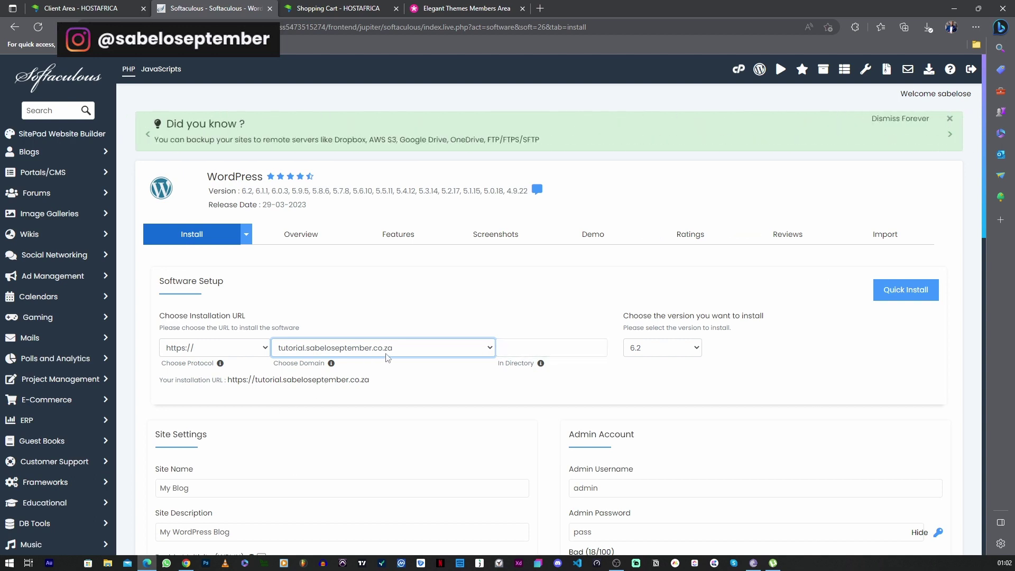
scroll(391, 358, down, 3)
click(203, 344)
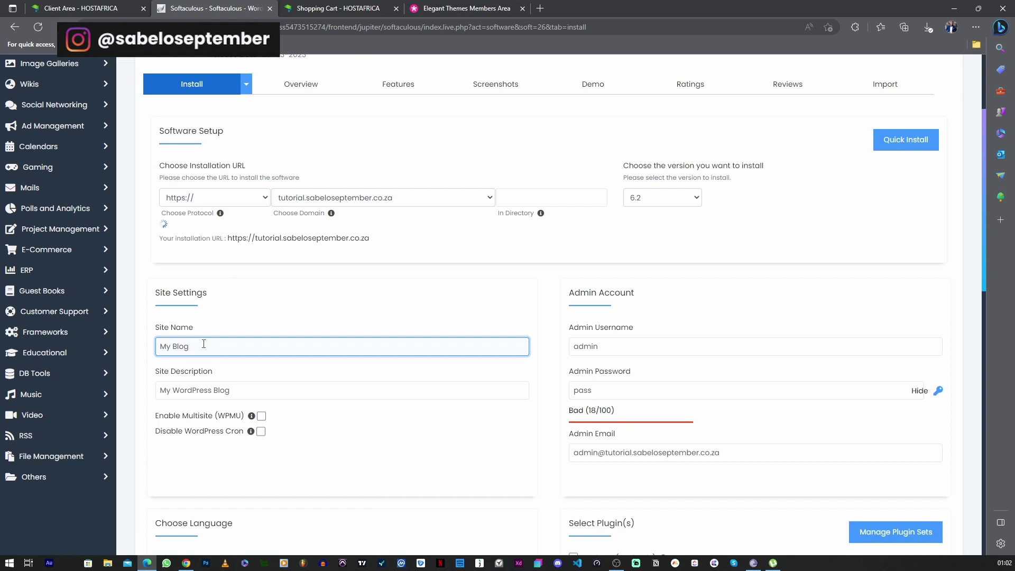
Name the site 'Divi Tutorial' with the description 'Learn Wordpress'
triple_click(204, 343)
text(Divi Tutorial)
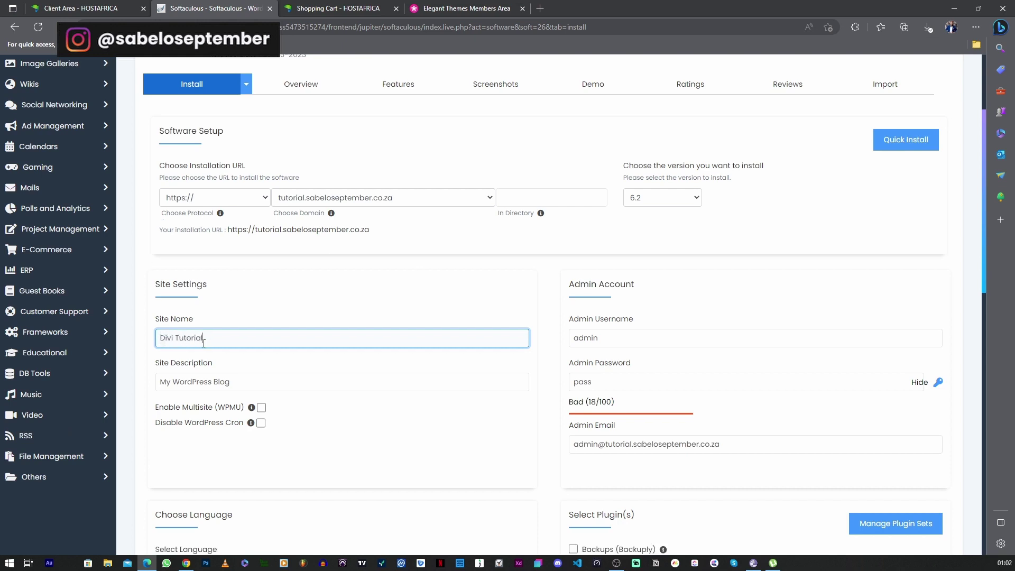
key(Tab)
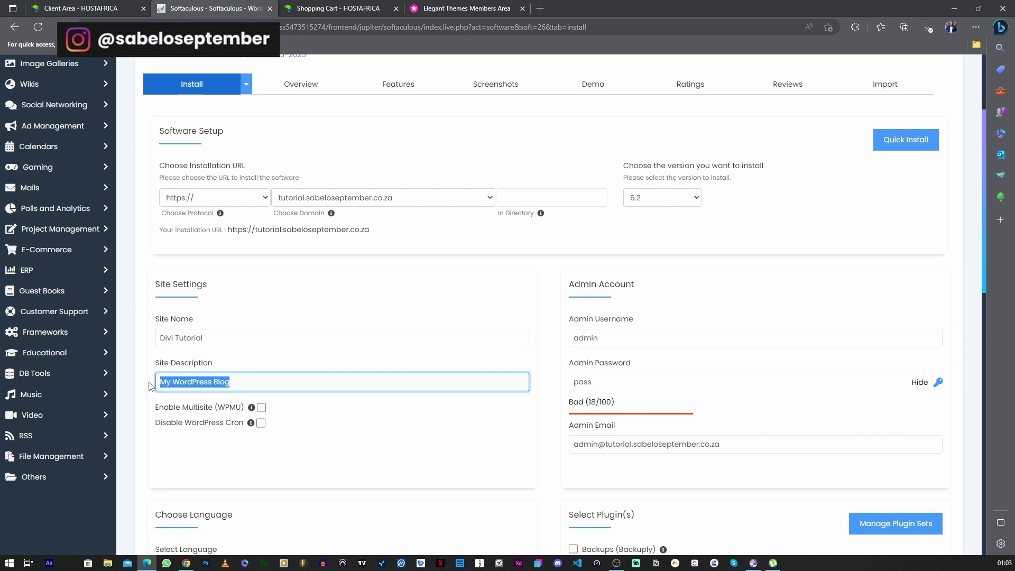
text(Learn Wordp)
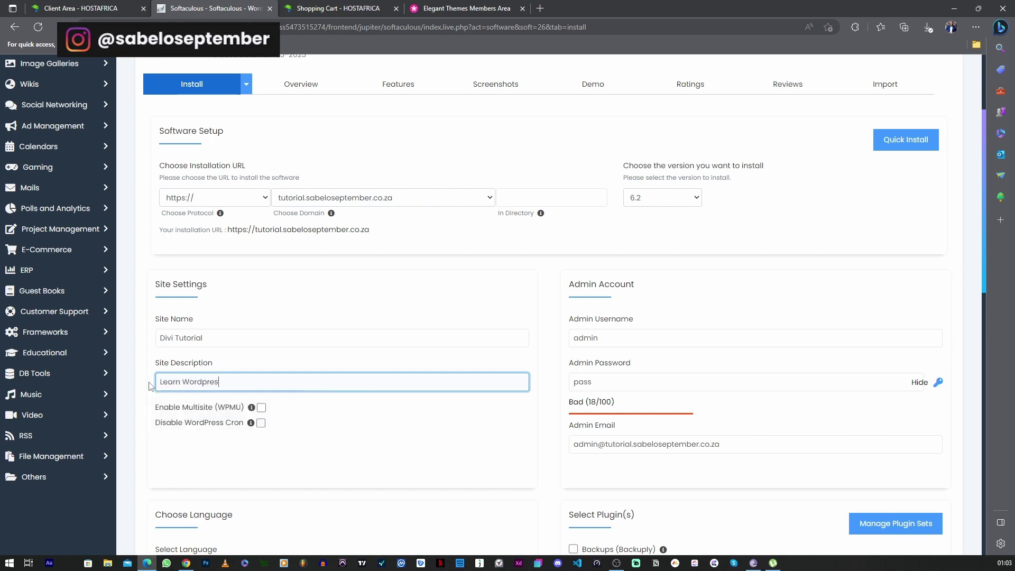
click(431, 446)
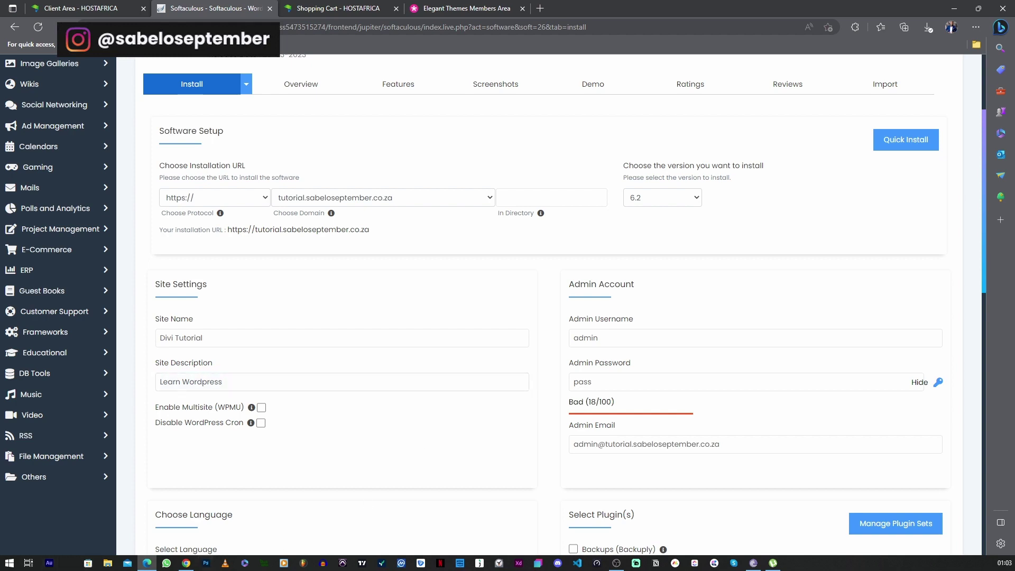
Fill in the admin username, a strong admin password and the admin email
key(alt+Tab)
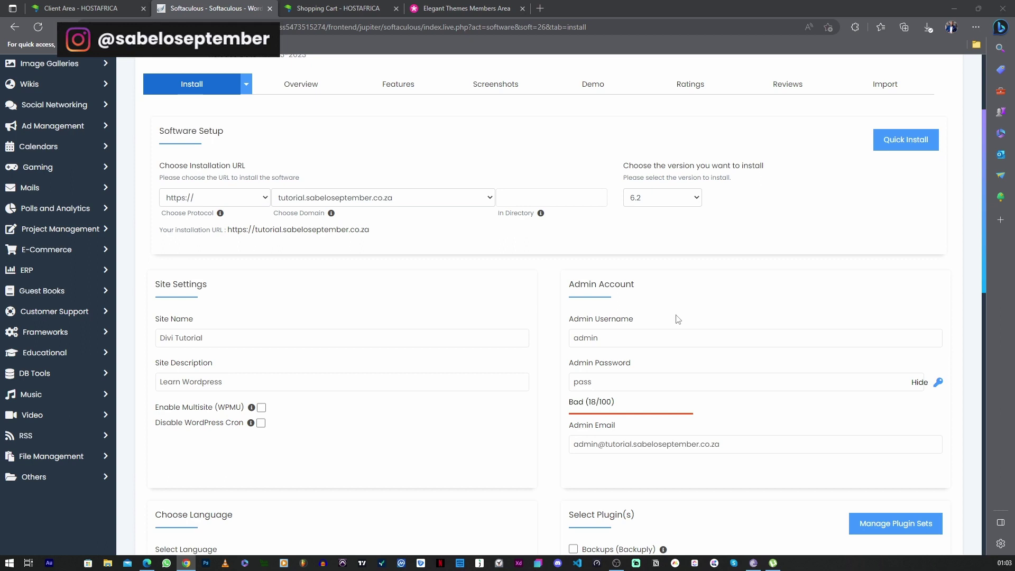
click(586, 337)
double_click(585, 337)
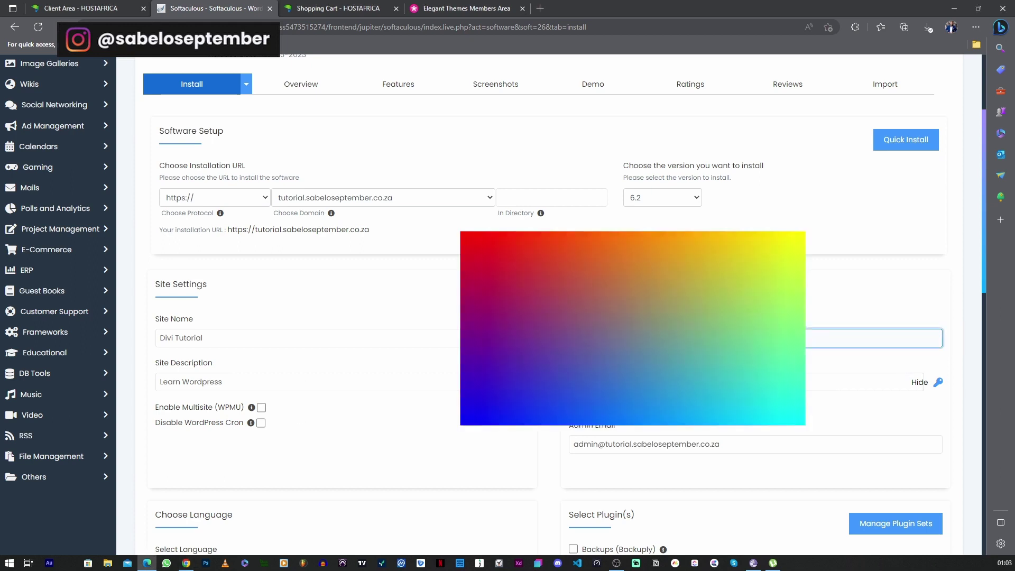
key(alt+Tab)
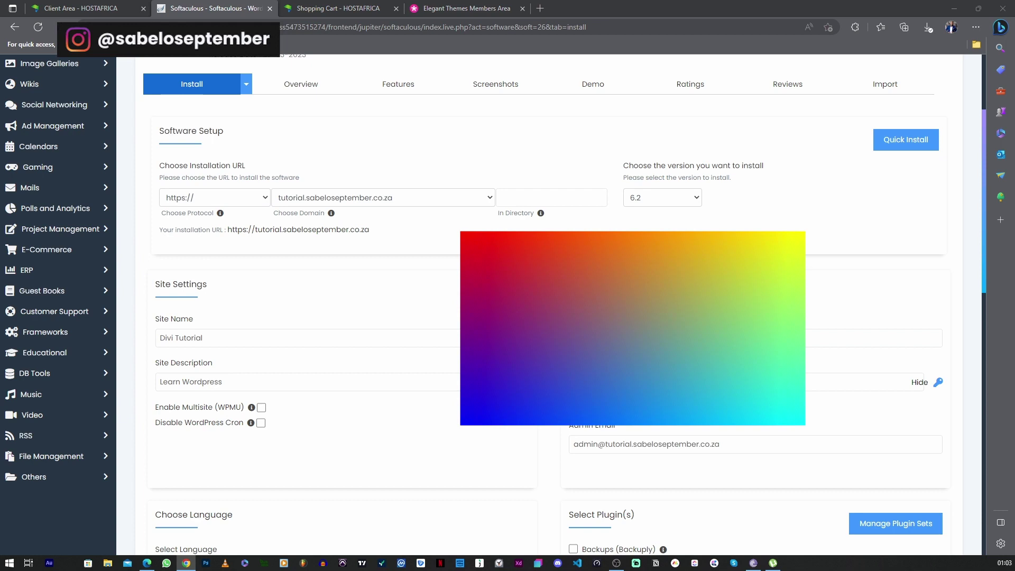
key(alt+Tab)
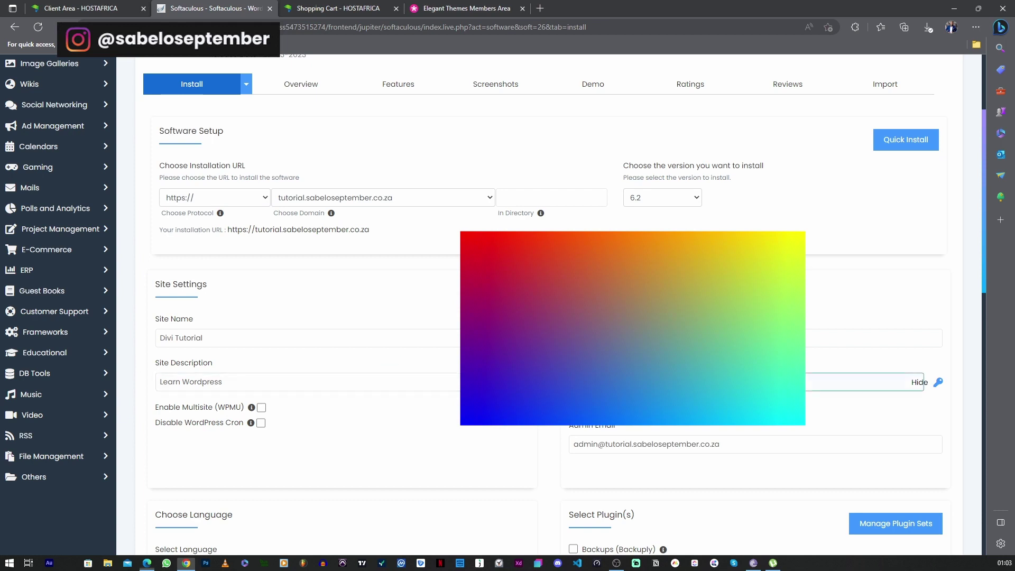
scroll(793, 431, down, 1)
click(756, 370)
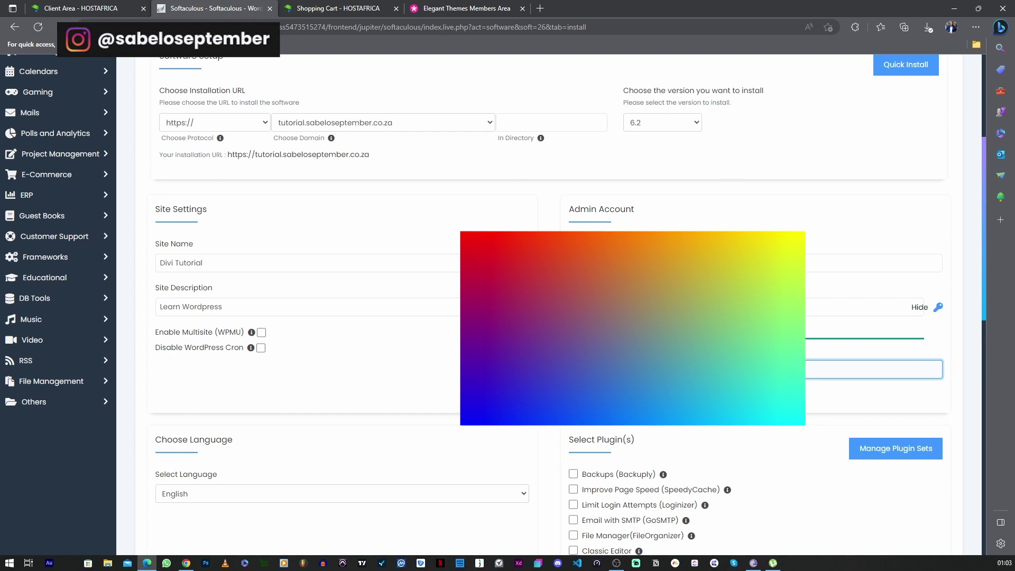
click(756, 369)
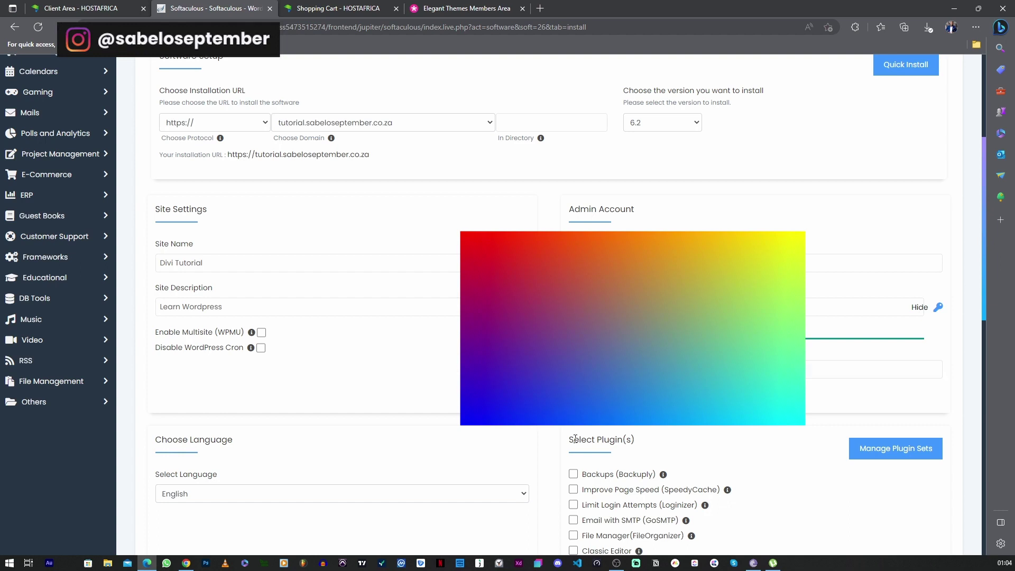
Keep the tutorial subdomain as the installation domain and move down to Select Theme
scroll(575, 438, up, 3)
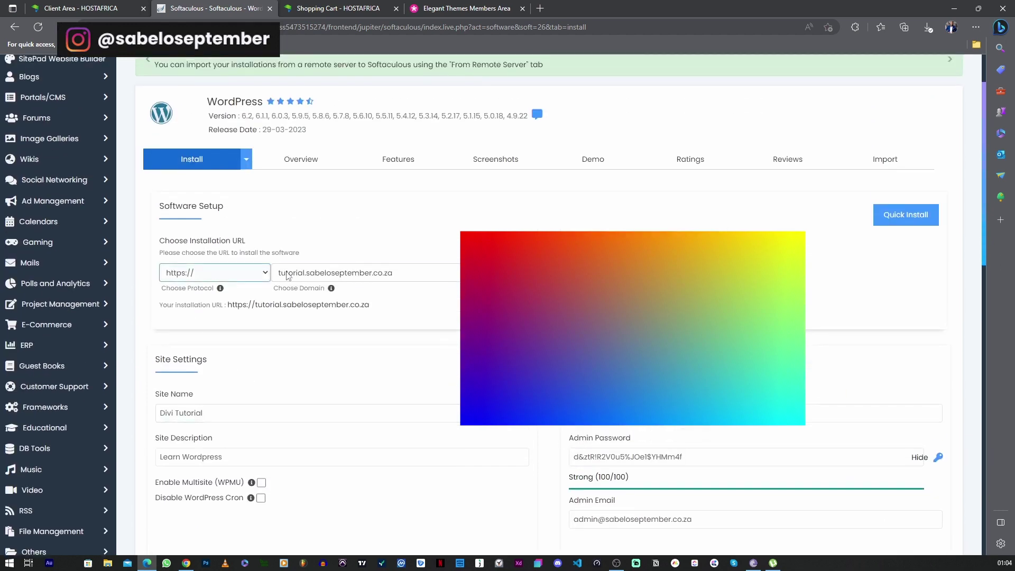
click(317, 272)
click(319, 286)
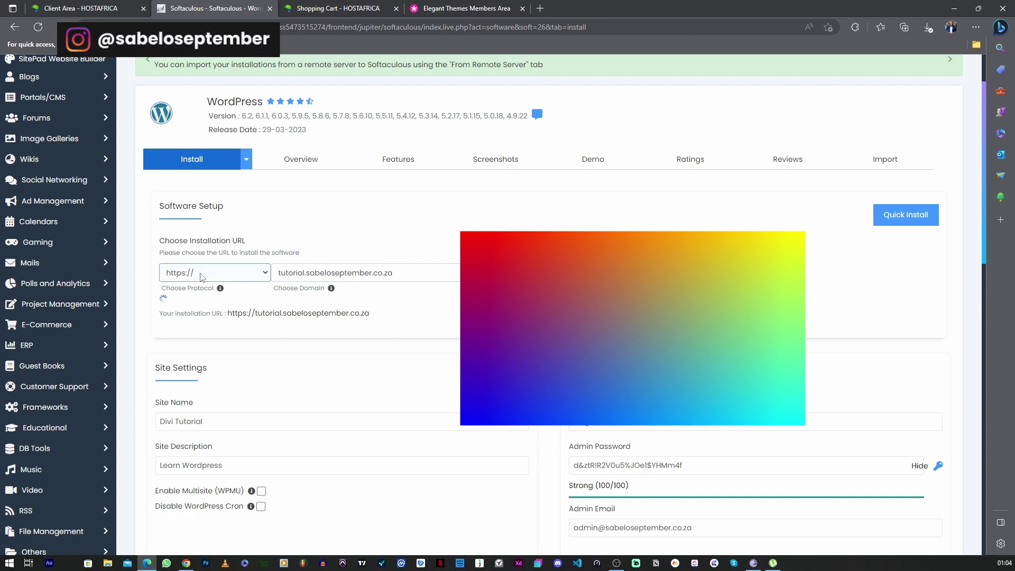
click(319, 280)
click(319, 286)
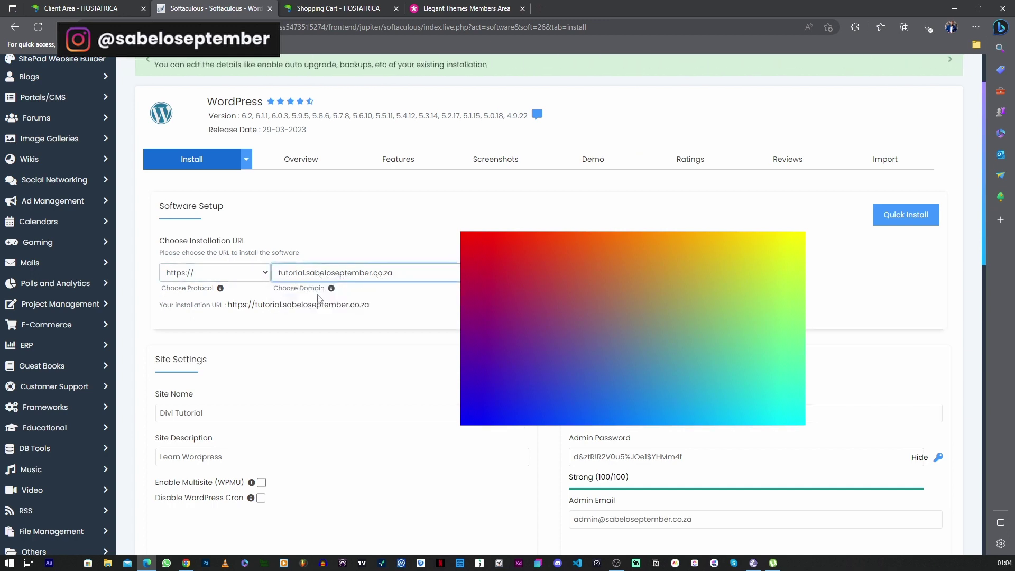
scroll(340, 305, down, 7)
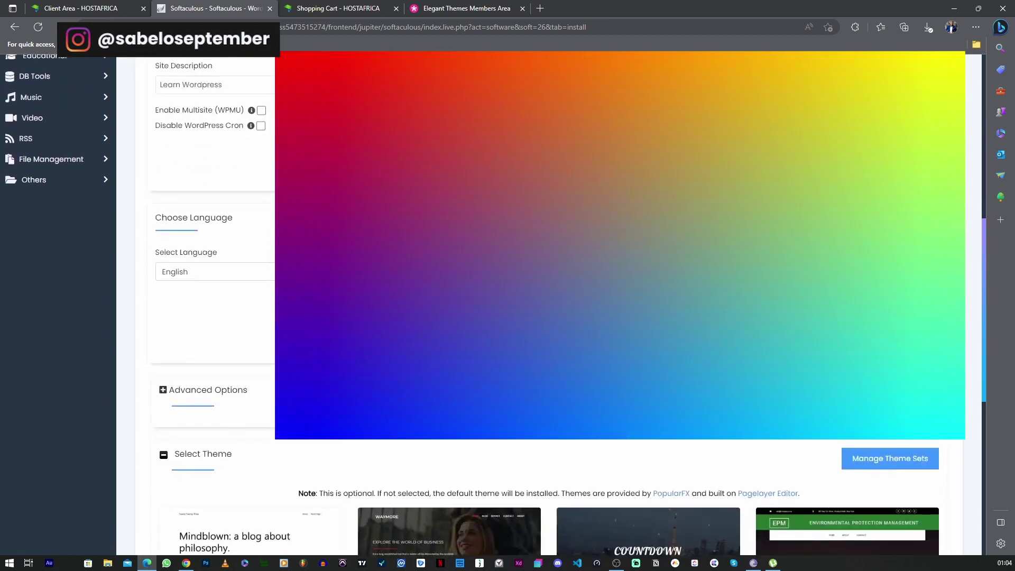
scroll(211, 296, down, 3)
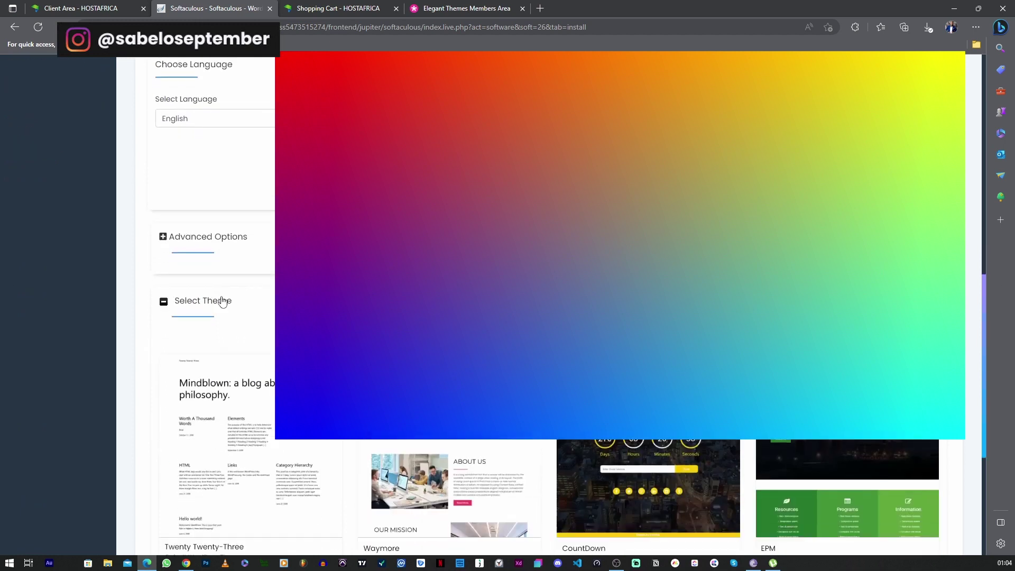
Set the permalink structure to Post name (/%postname%/) and save the change
scroll(222, 301, down, 3)
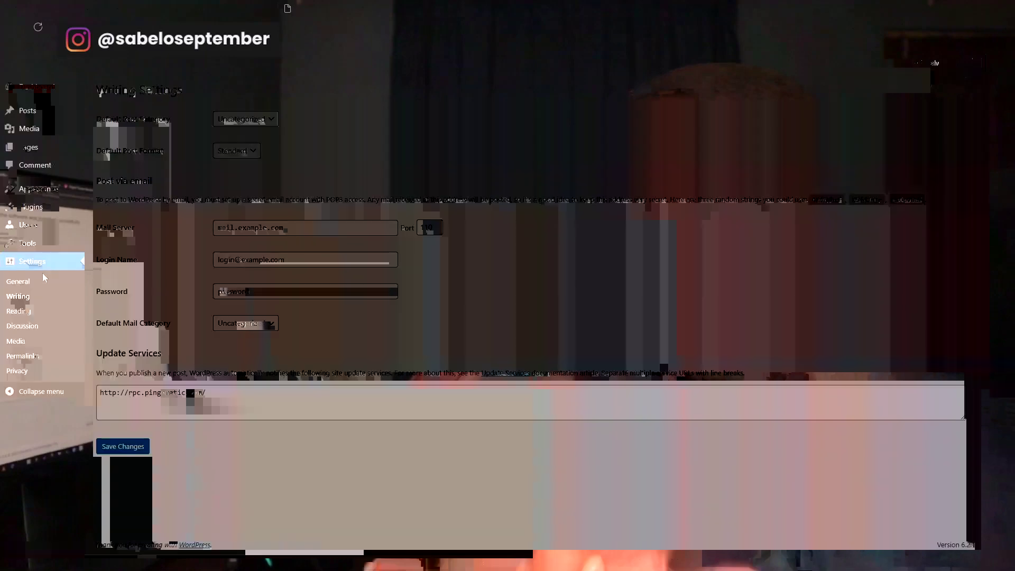
click(21, 358)
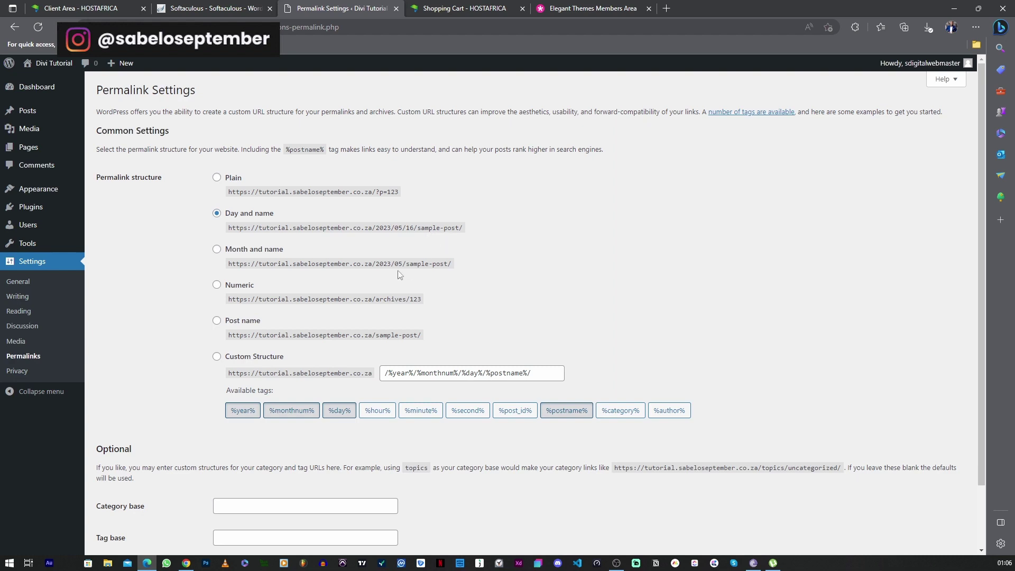
click(244, 324)
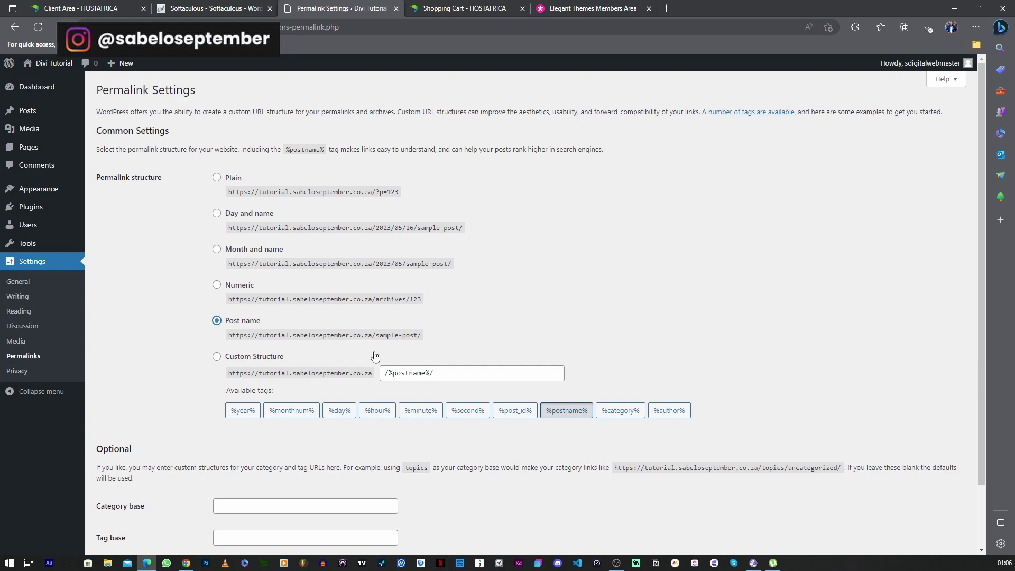
scroll(415, 370, down, 2)
click(141, 504)
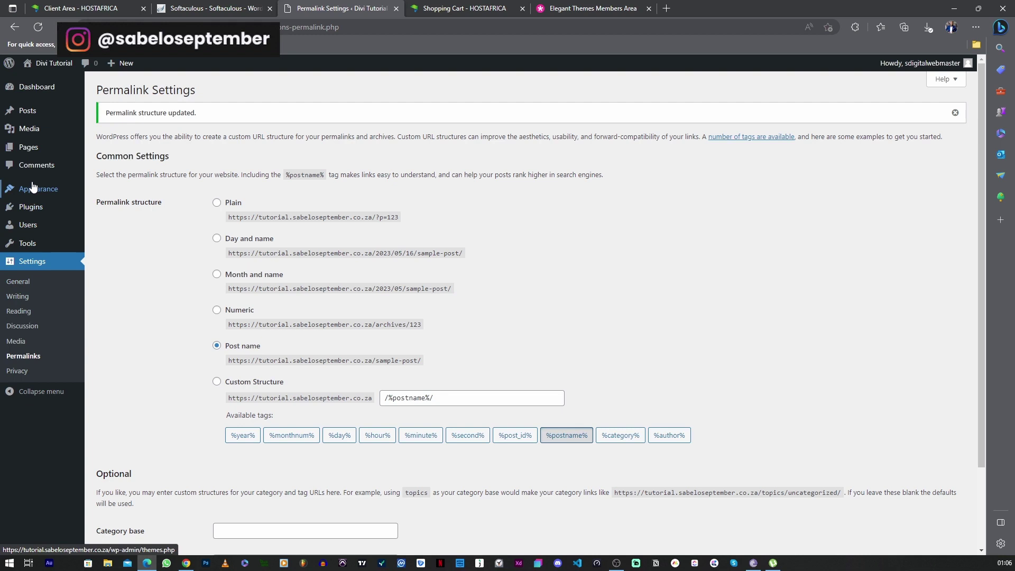
Move the Privacy Policy and Sample Page pages to the trash and begin a new page
click(36, 149)
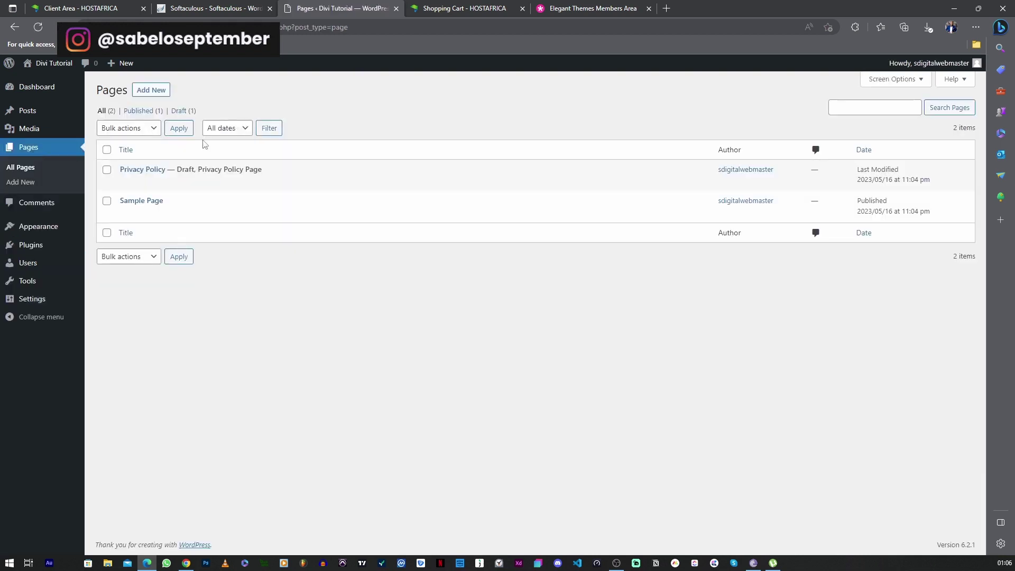
mouse_move(149, 168)
mouse_move(161, 213)
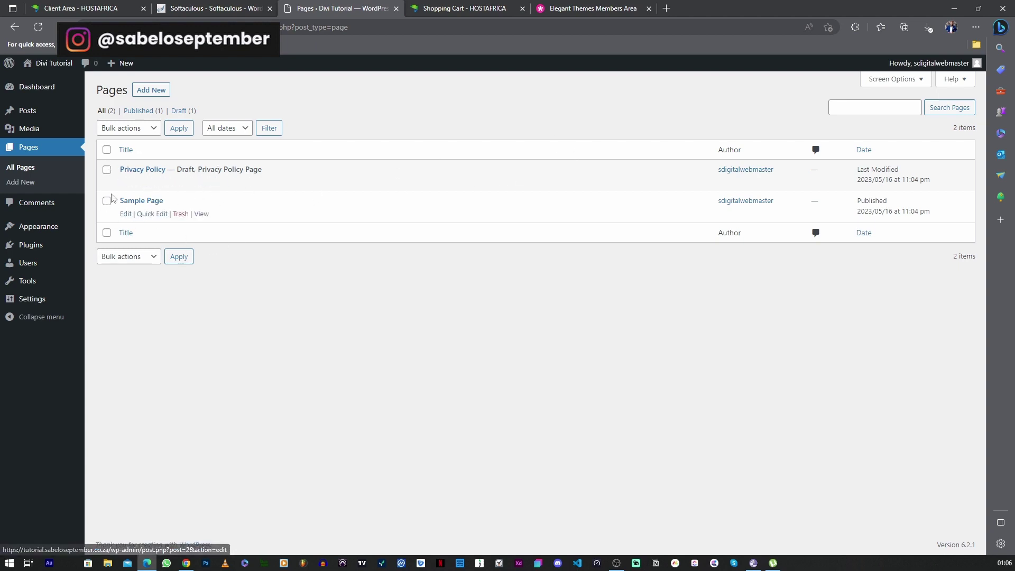
click(107, 170)
click(106, 202)
click(129, 129)
click(126, 166)
click(178, 129)
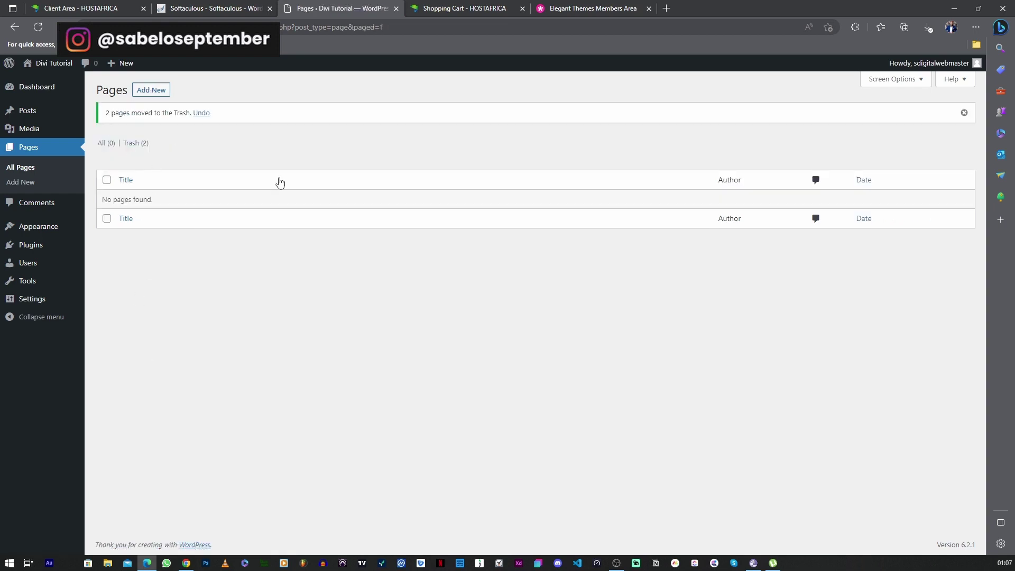
click(154, 94)
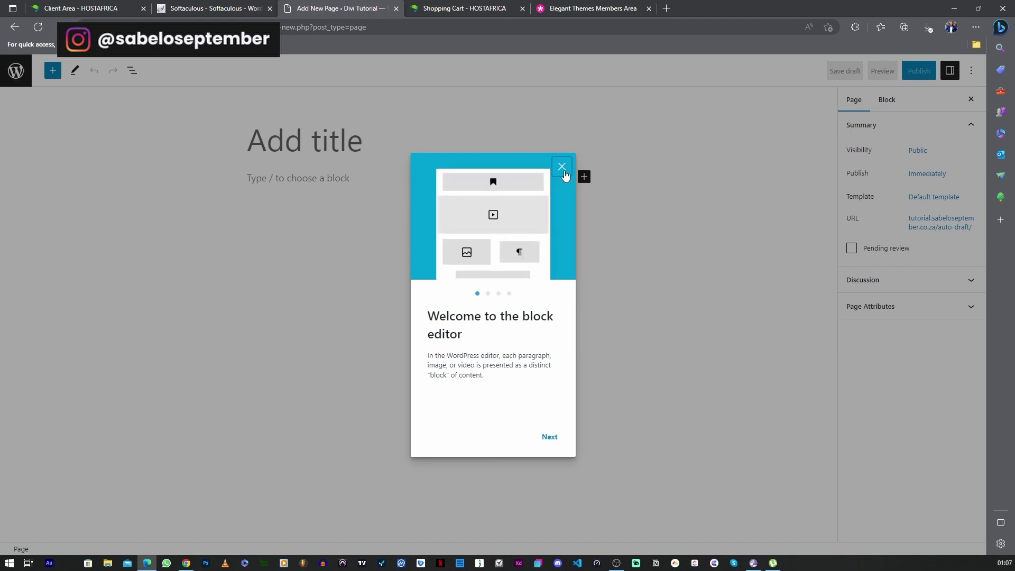
Publish the new page with the title 'Home'
click(561, 167)
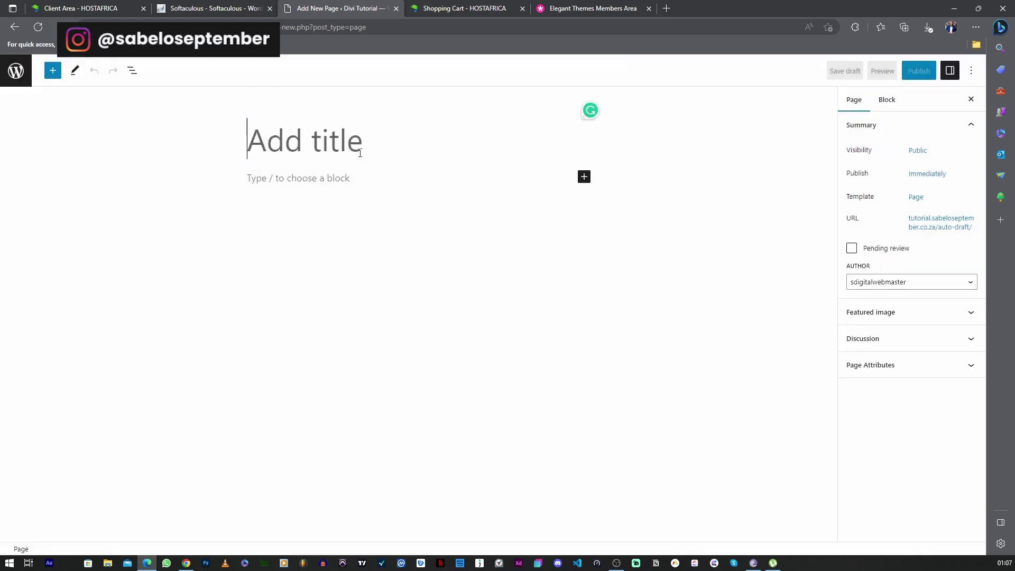
text(H)
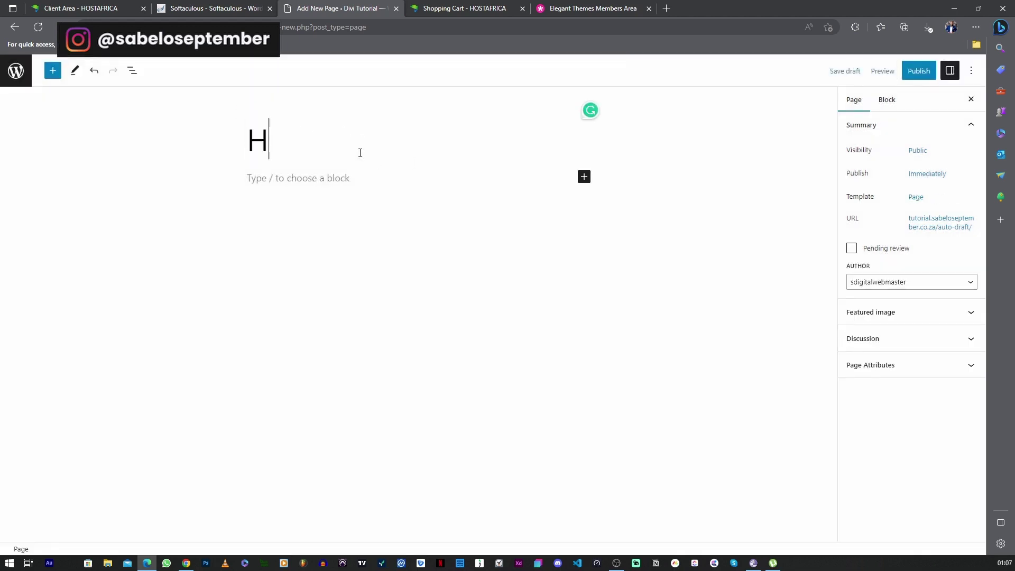
text(ome)
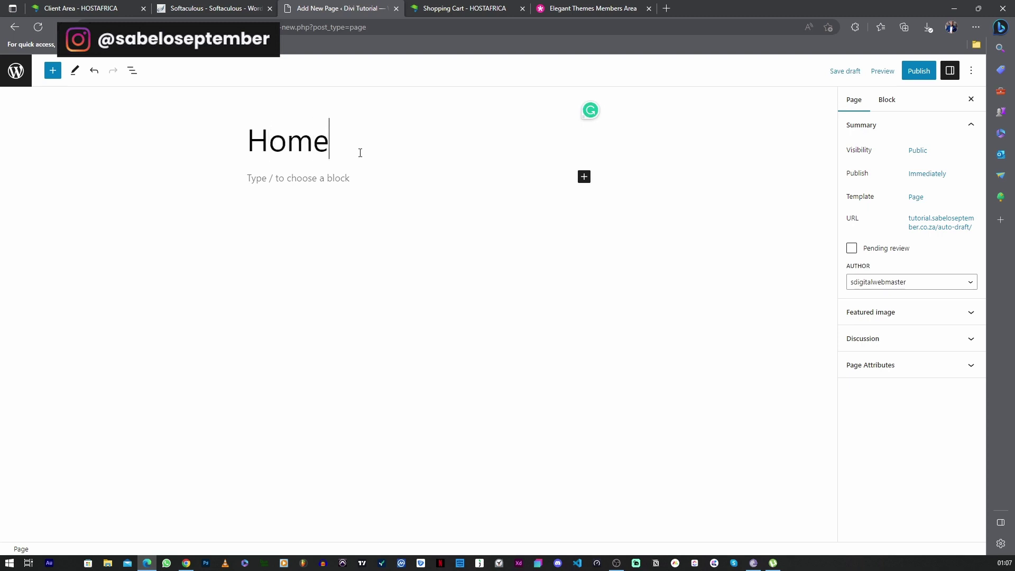
click(917, 71)
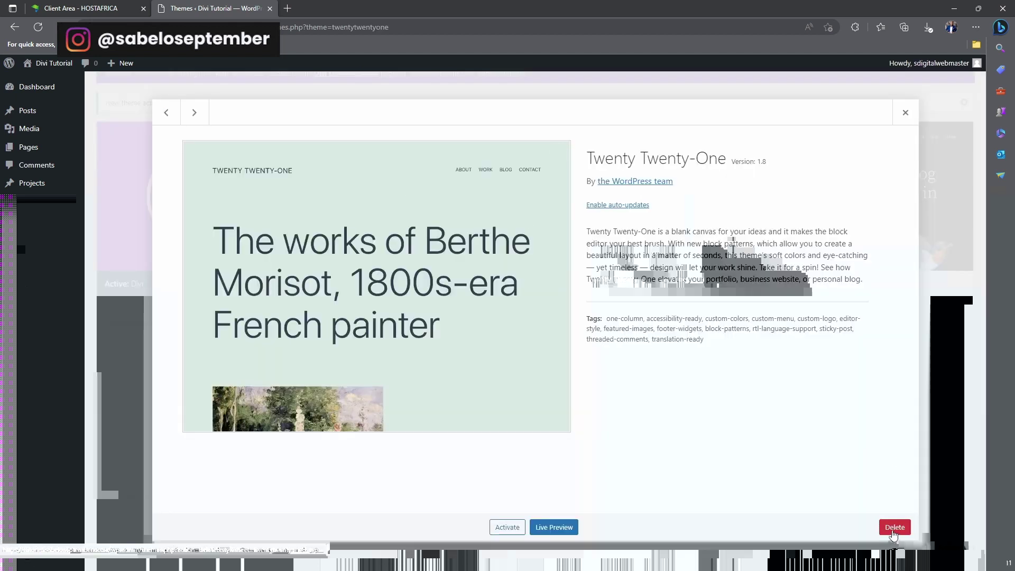
Delete the Twenty Twenty-One and Twenty Twenty-Two themes, leaving only Divi 4.21.0 installed
click(893, 529)
click(542, 102)
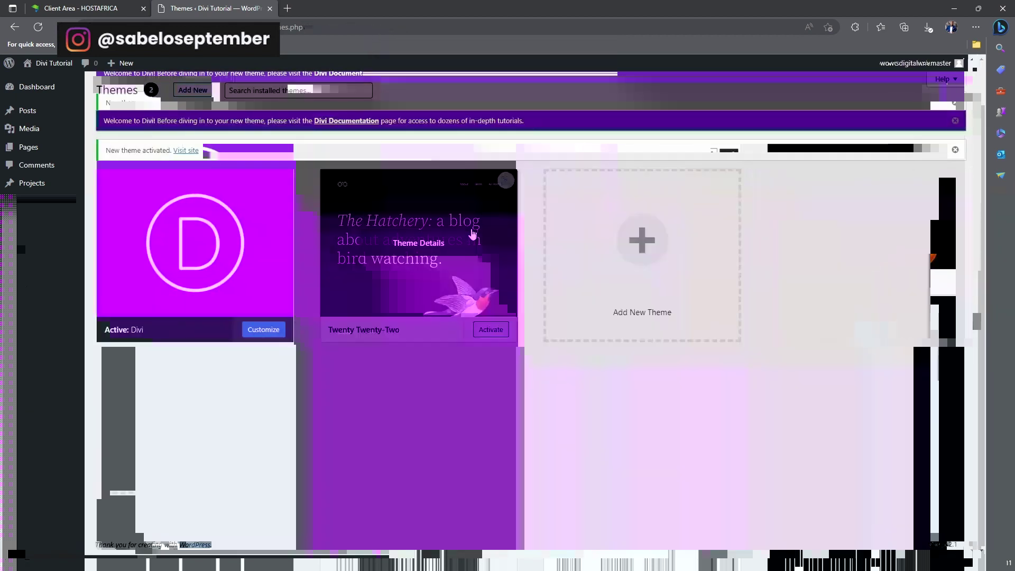
click(468, 233)
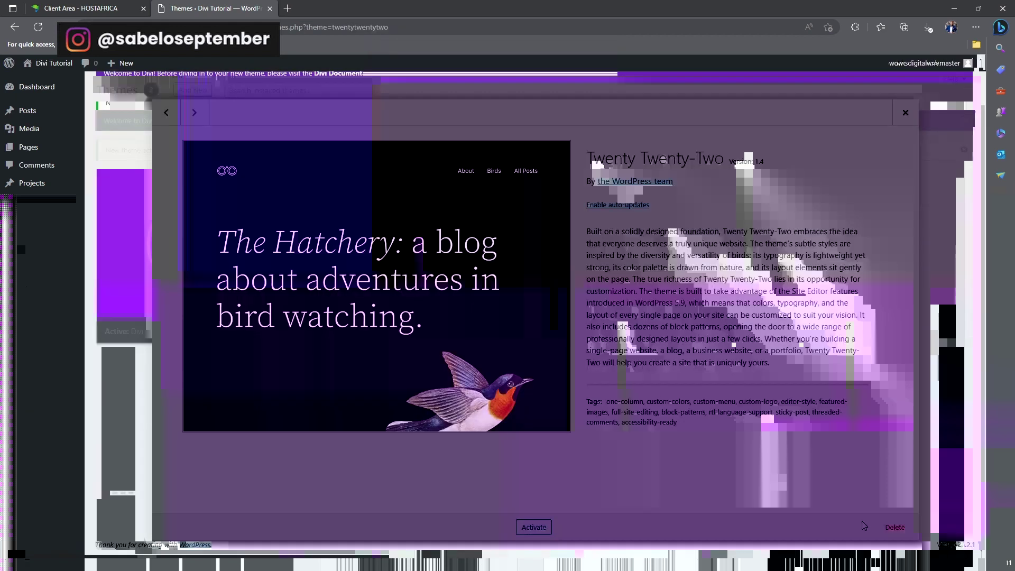
click(894, 527)
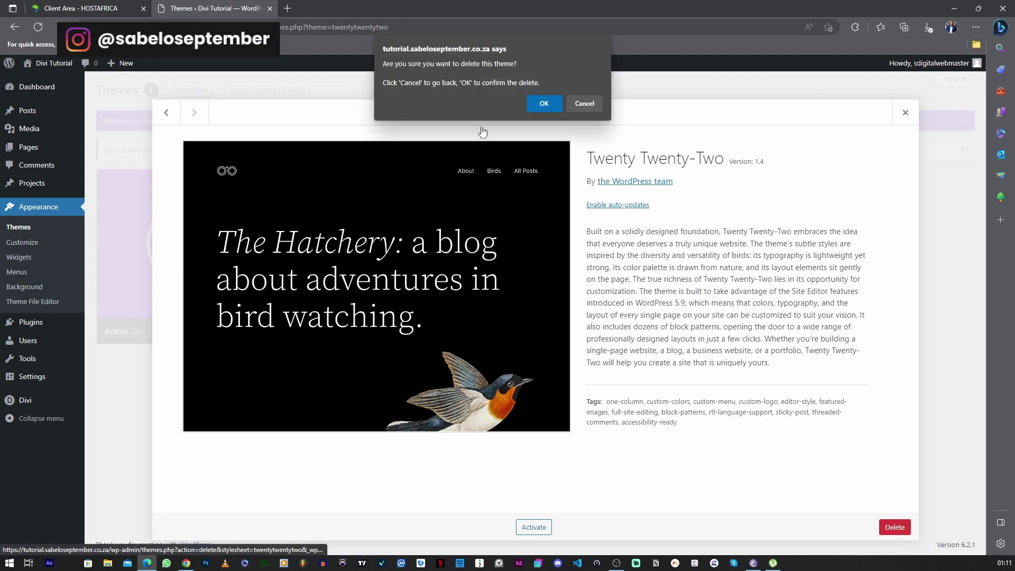
click(539, 102)
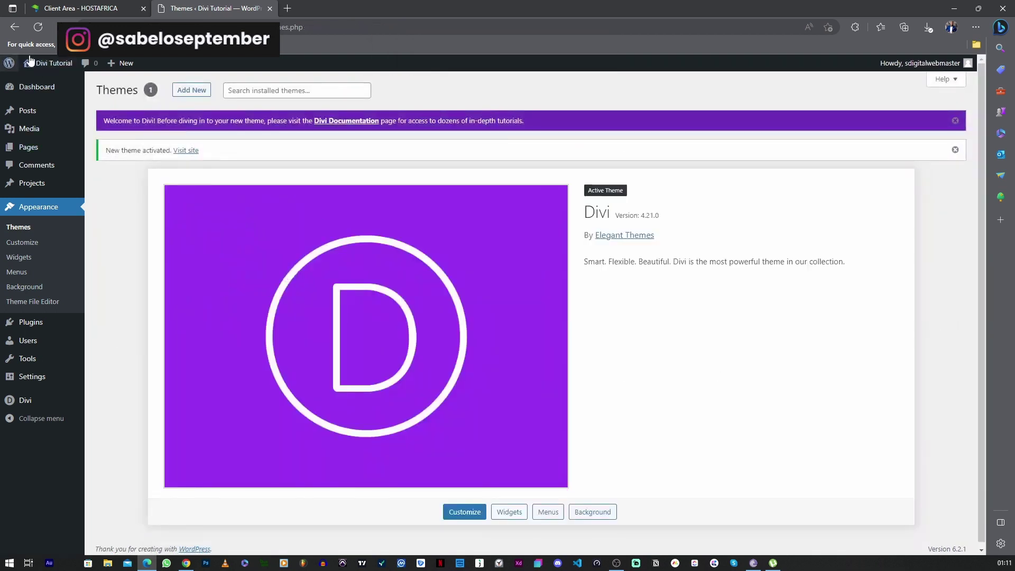
Visit the live site, open the Dashboard in a new tab, and close the HOSTAFRICA tab
mouse_move(40, 65)
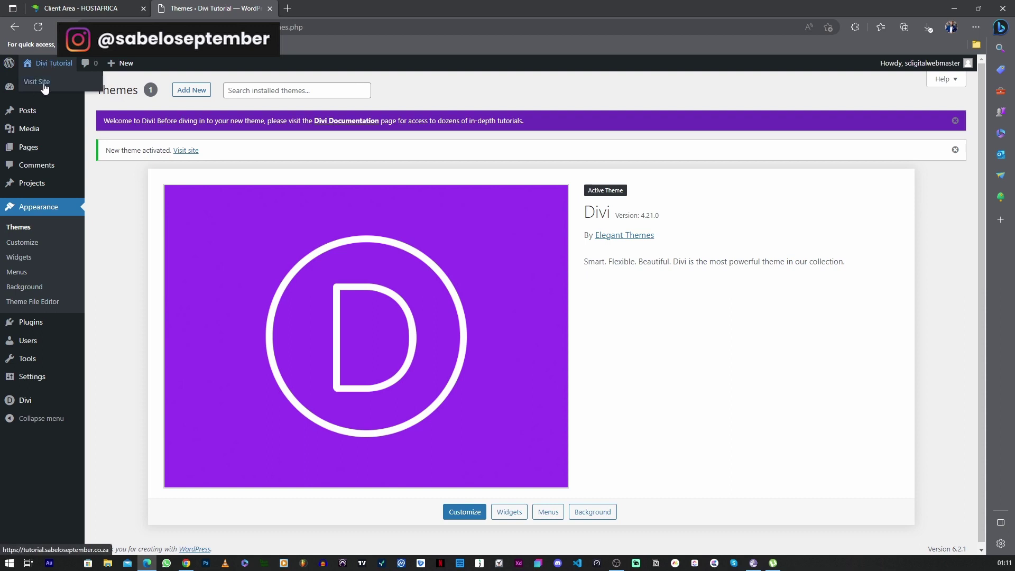
click(44, 84)
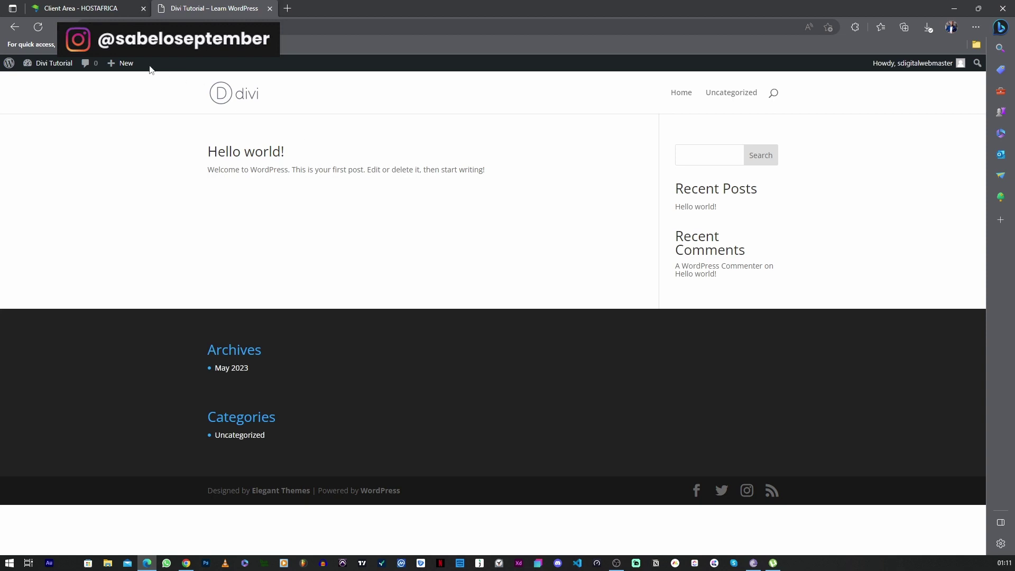
mouse_move(53, 66)
right_click(49, 87)
click(64, 91)
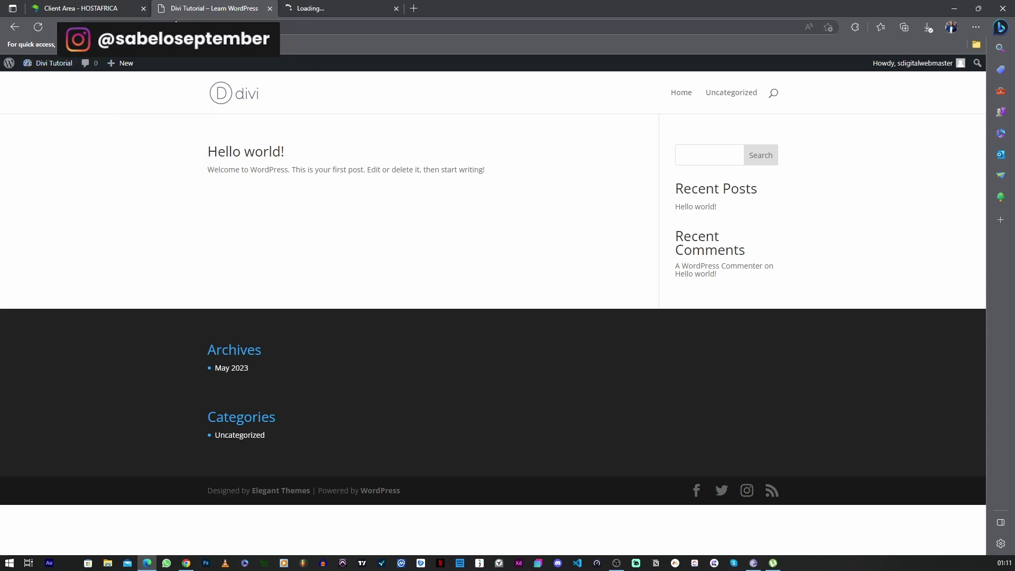
click(143, 9)
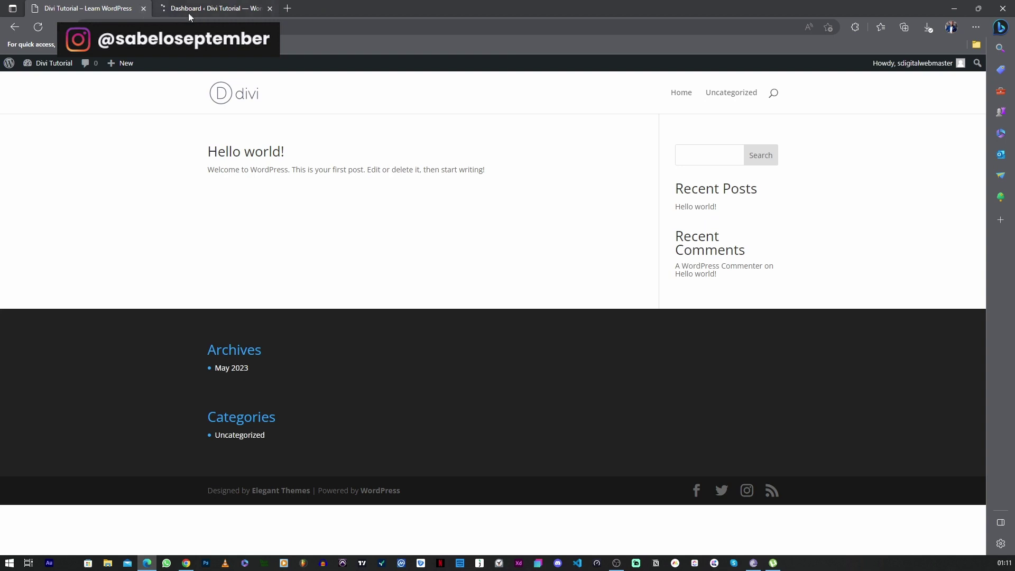
click(189, 13)
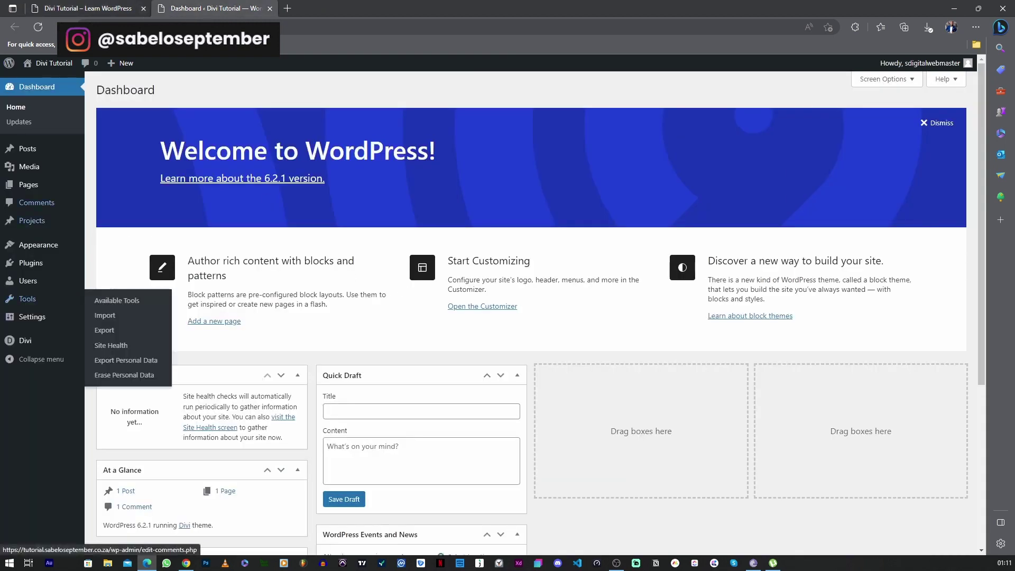
In Reading Settings, make 'Home' the static homepage and save the changes
click(23, 189)
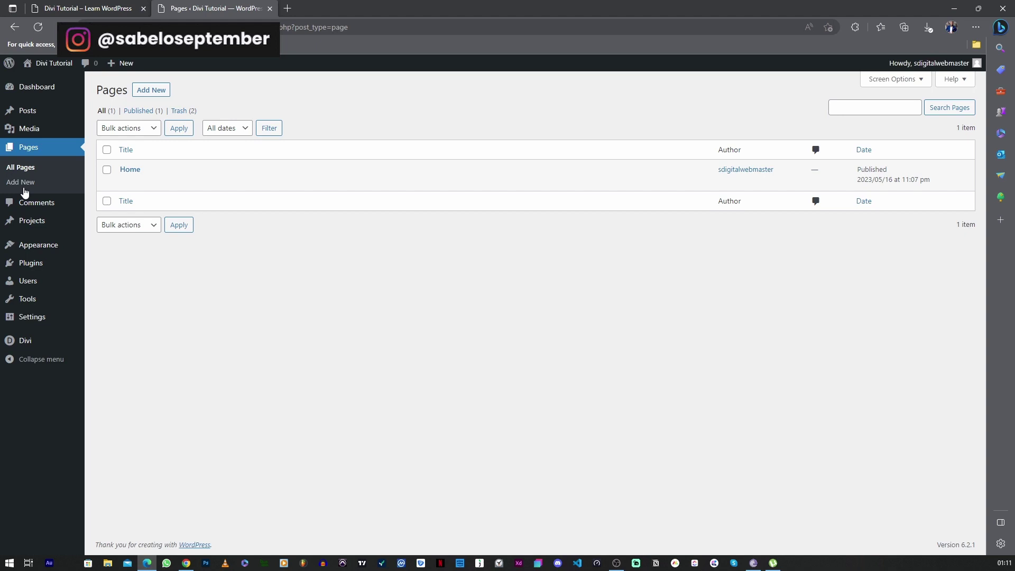
mouse_move(137, 74)
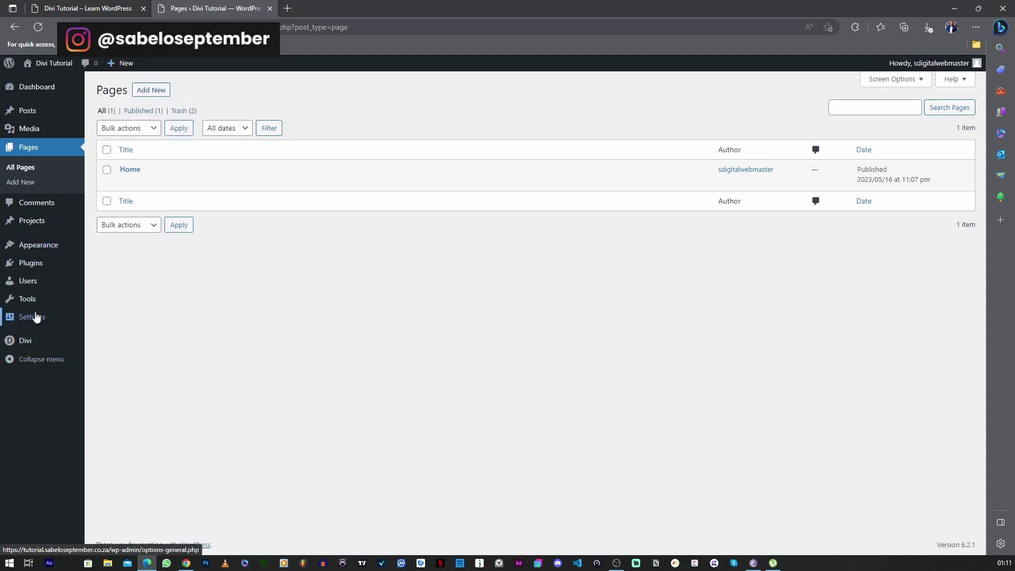
mouse_move(38, 321)
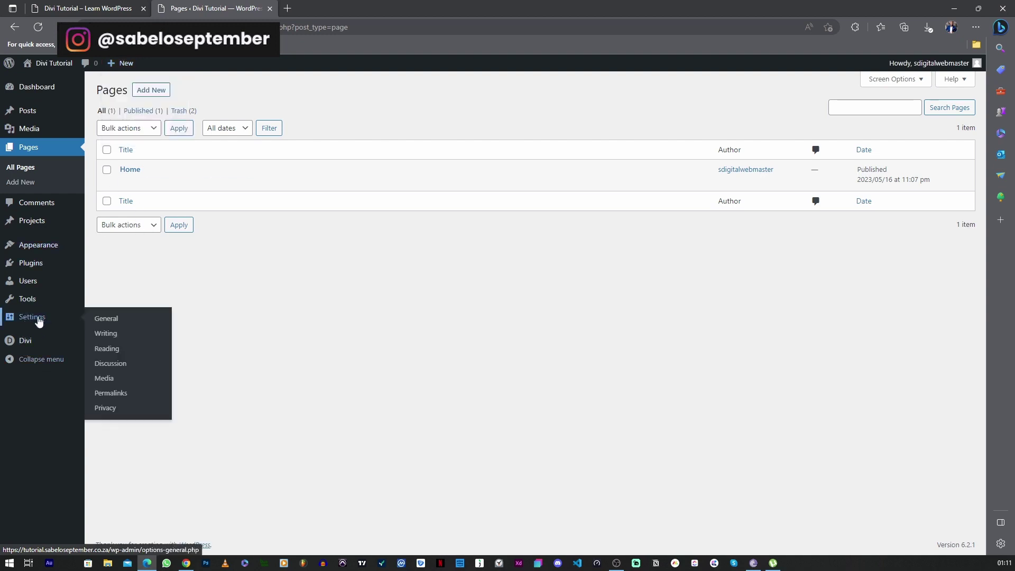
click(100, 354)
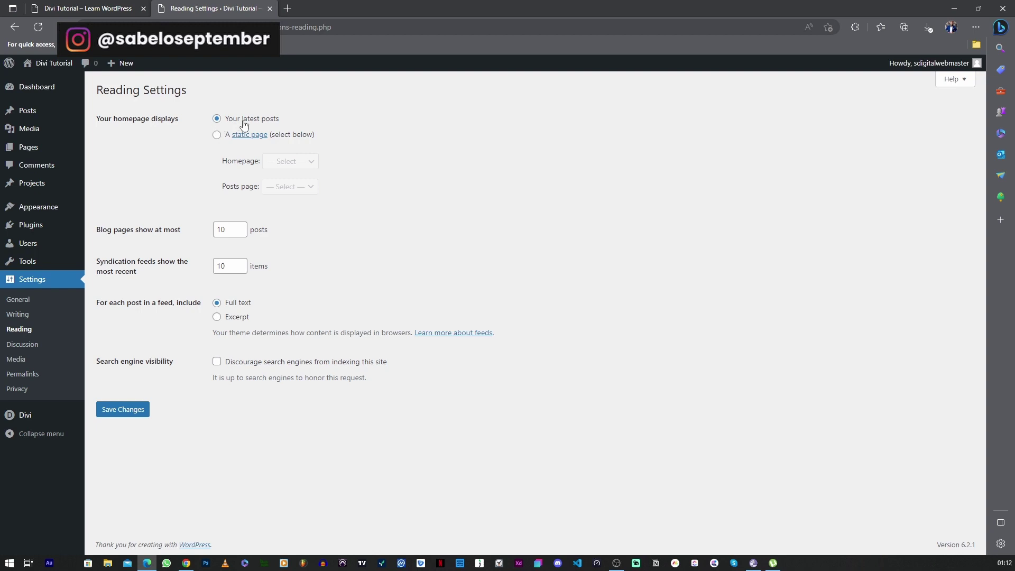
click(217, 135)
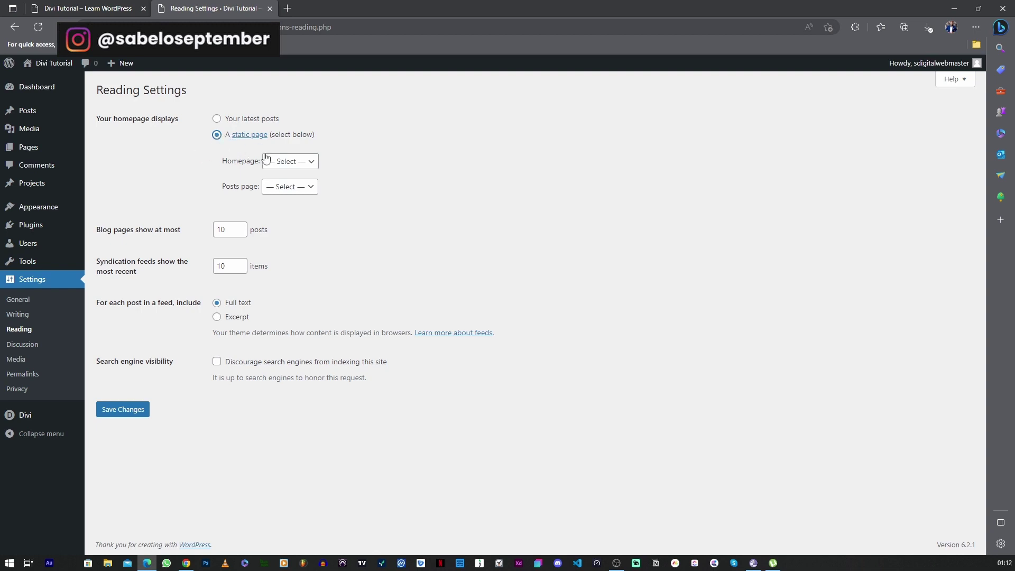
click(288, 162)
click(294, 189)
click(132, 410)
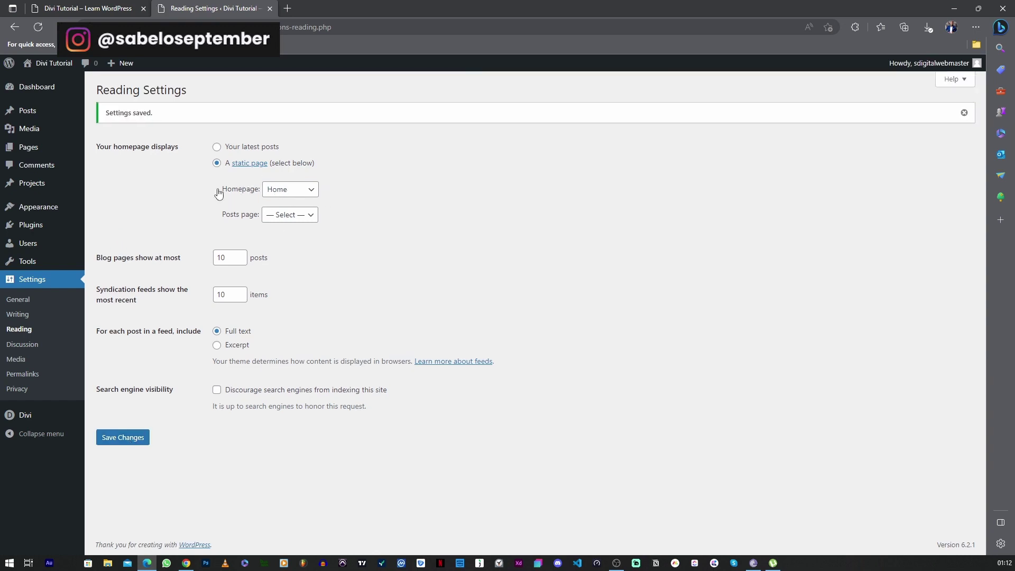
mouse_move(37, 64)
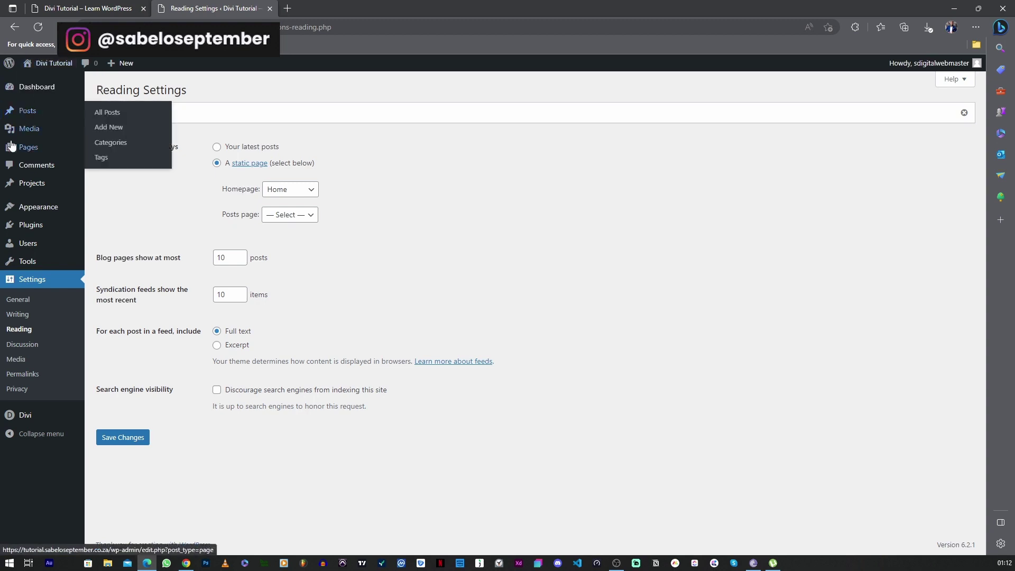
click(33, 148)
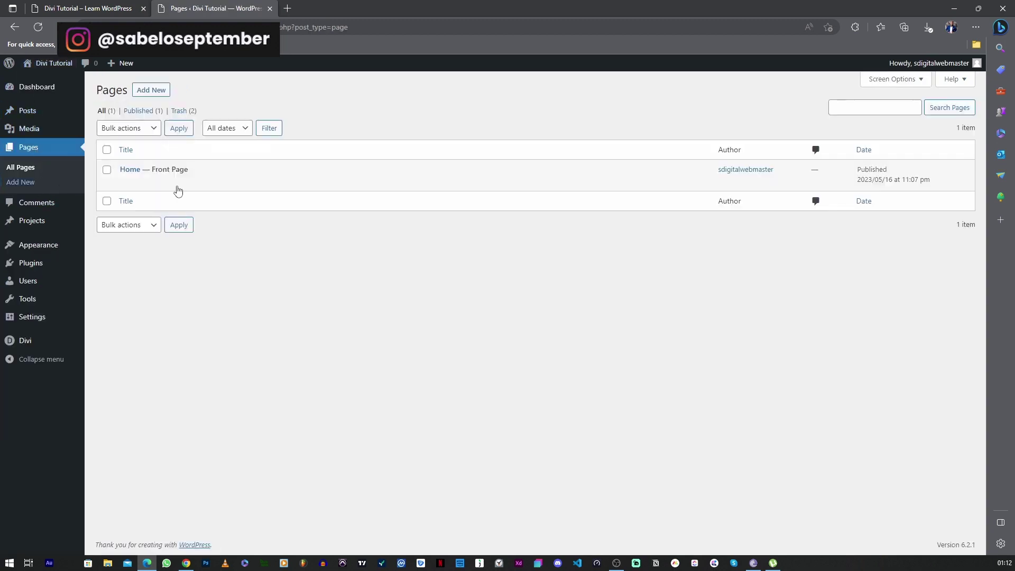
Open Home in the Divi builder, close Load From Library, and exit discarding changes
click(125, 182)
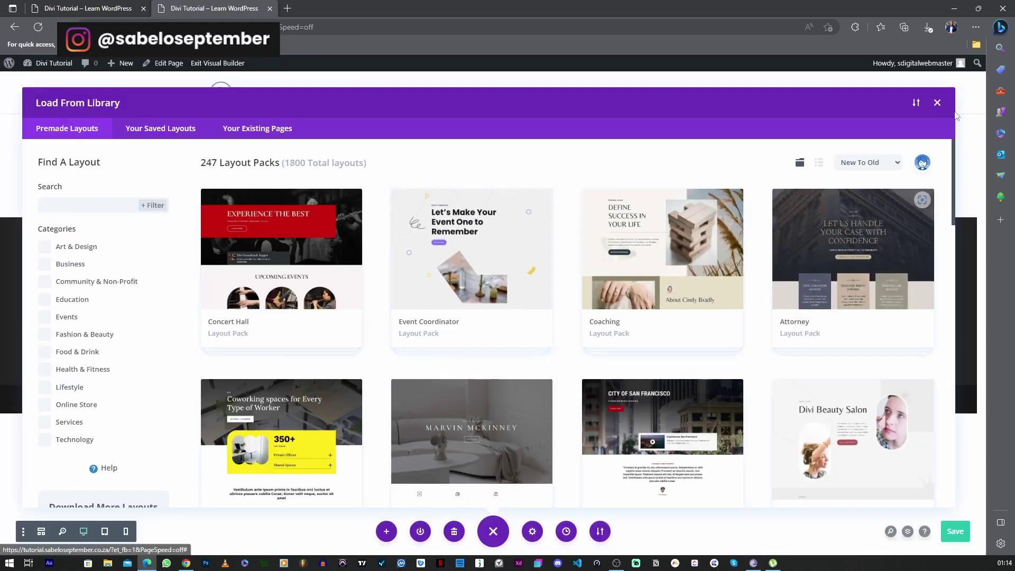
click(937, 103)
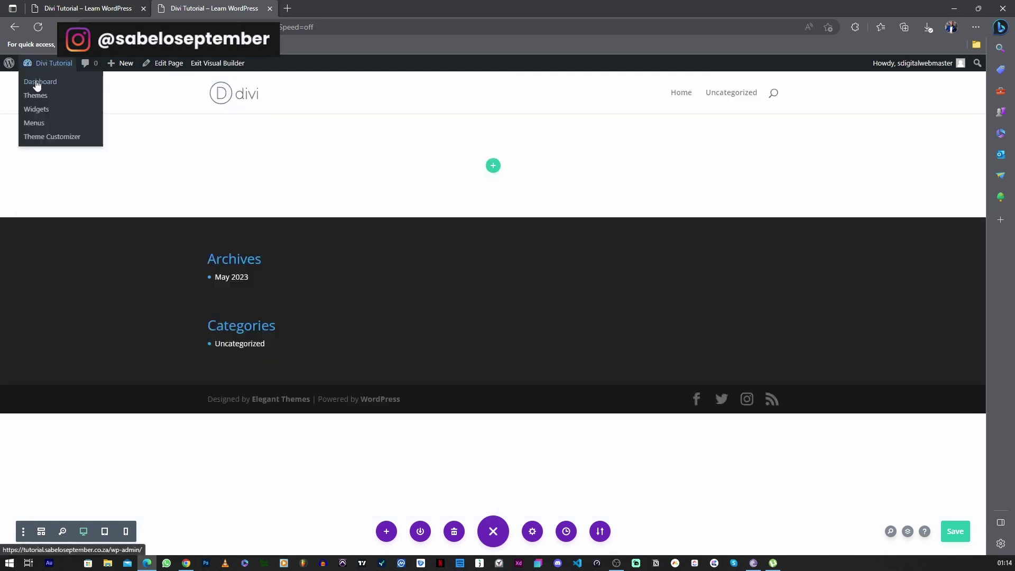
click(37, 82)
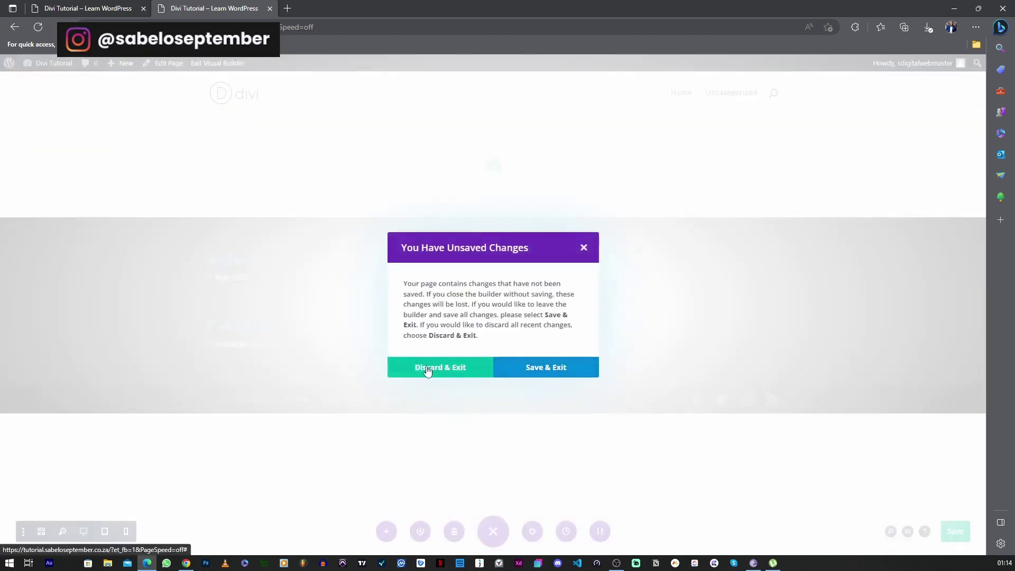
click(427, 369)
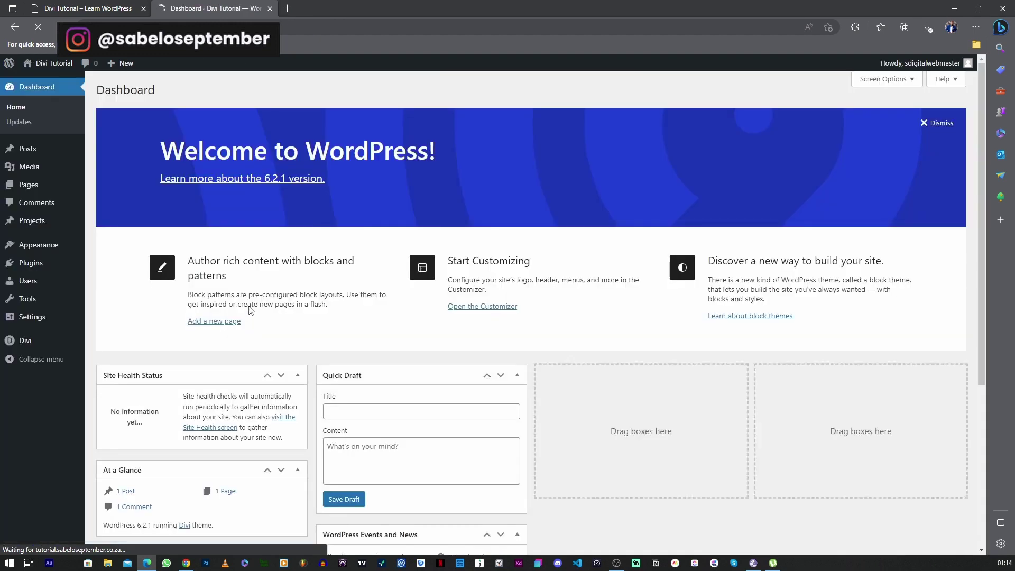
mouse_move(19, 346)
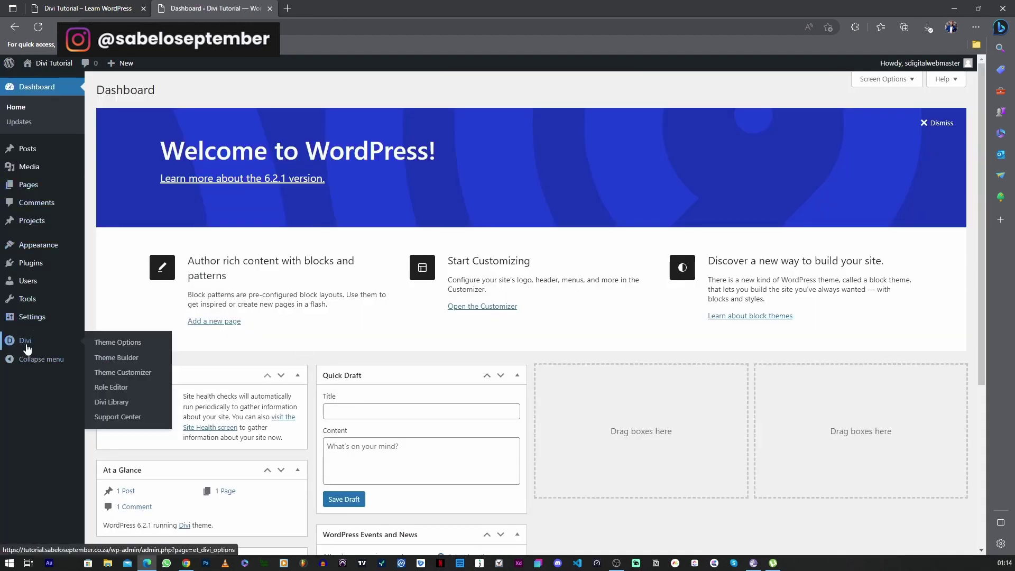
Open the Updates tab of Divi Theme Options and the Elegant Themes members area in a new tab
click(34, 348)
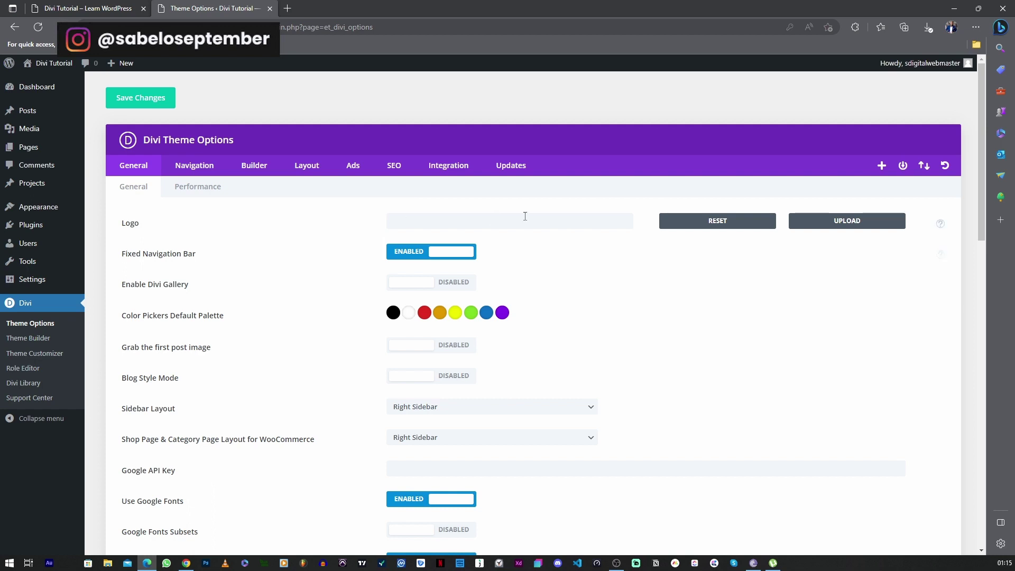
click(511, 168)
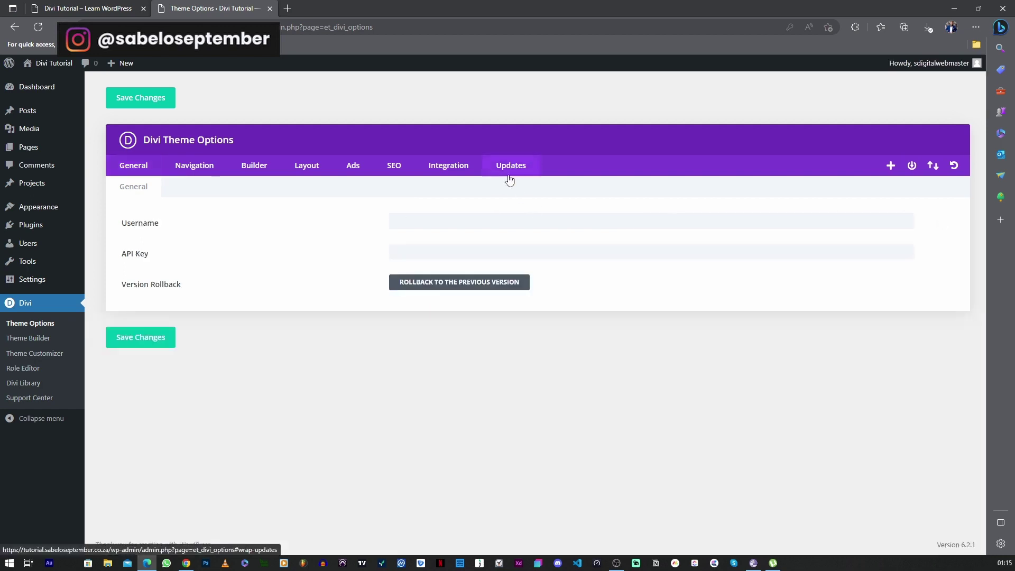
click(438, 219)
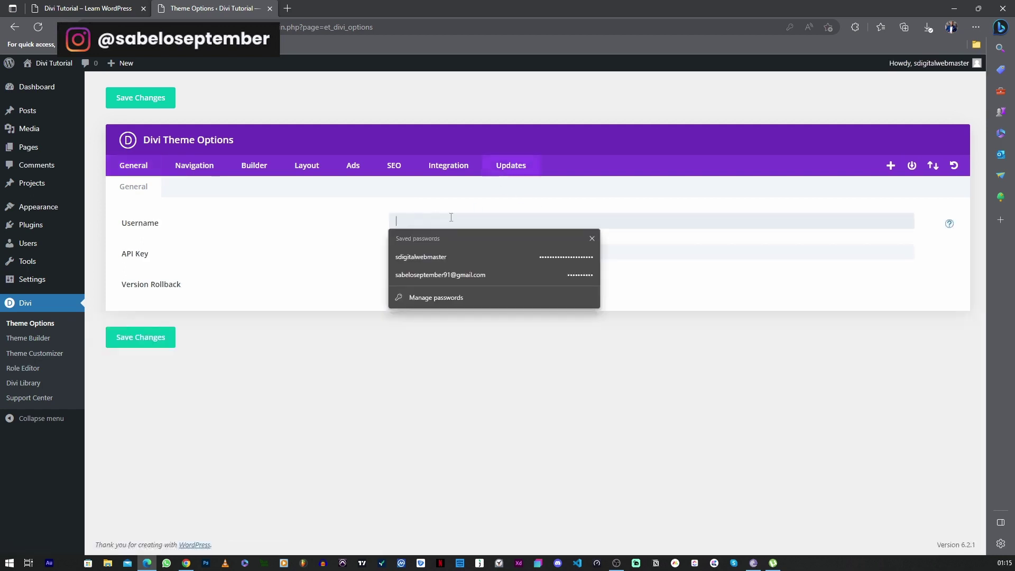
click(262, 268)
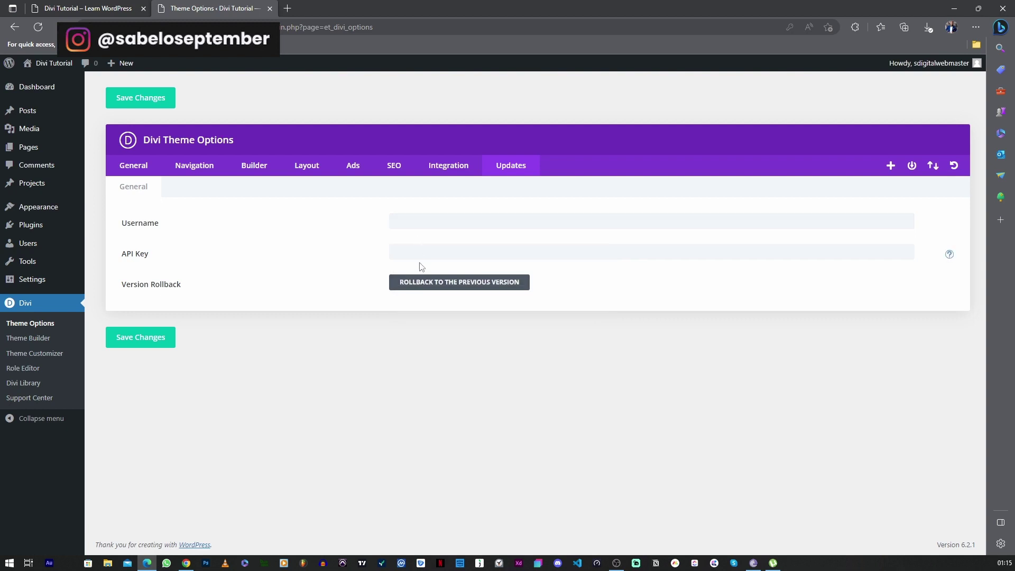
click(287, 8)
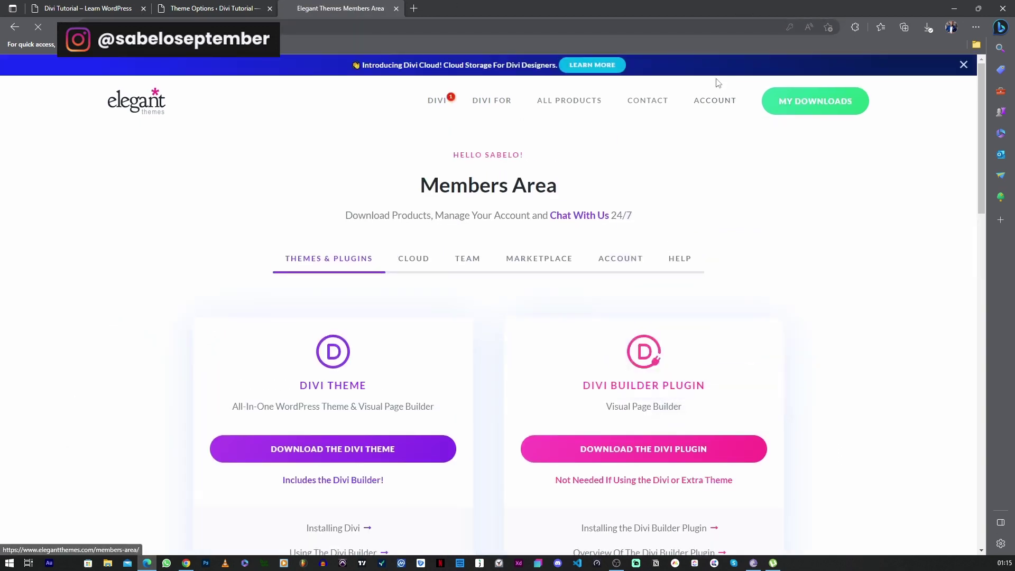
Find the Username & API Key entry under ACCOUNT, then move the members area tab aside
mouse_move(714, 103)
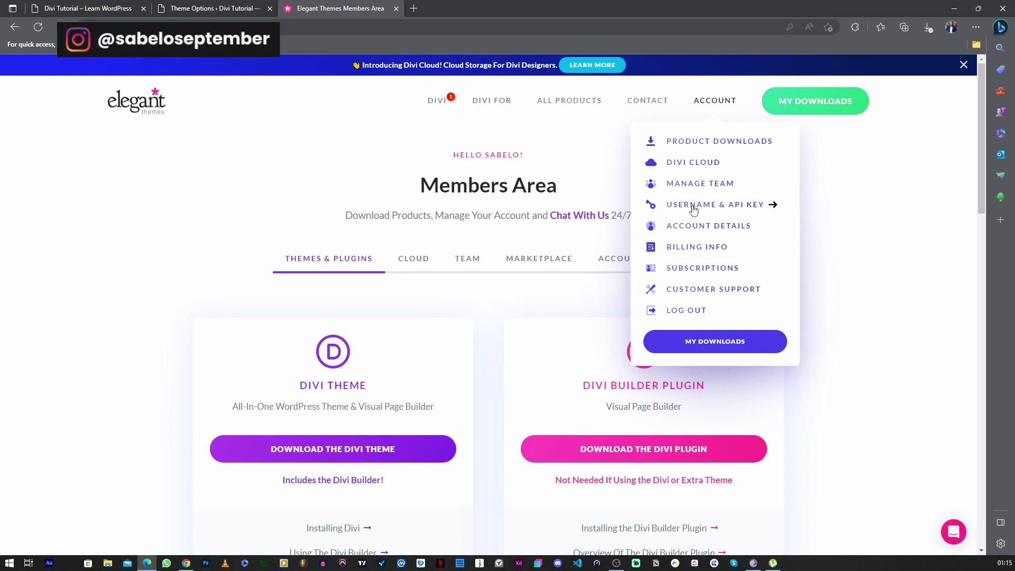
drag(325, 9, 0, 9)
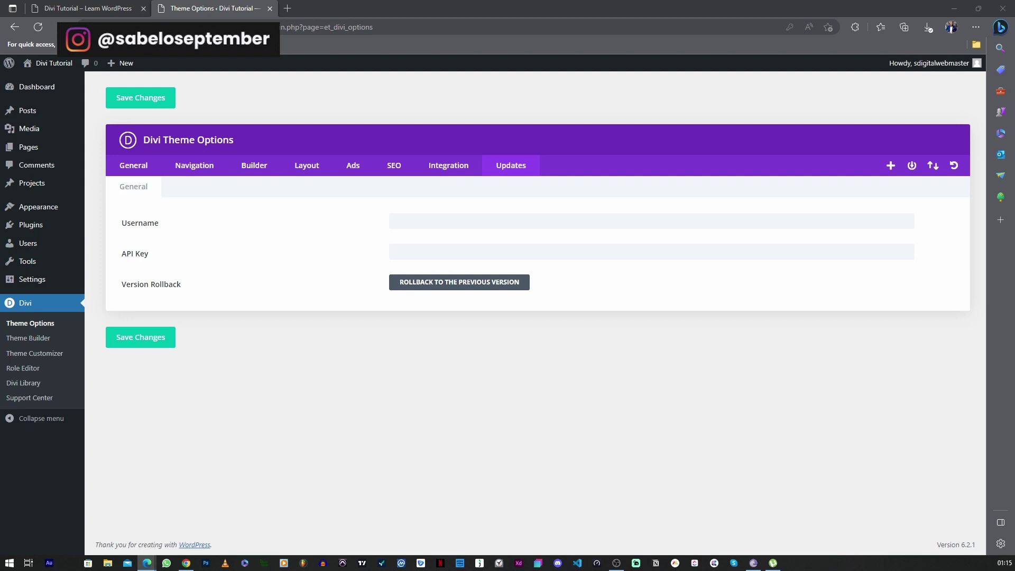
Save the entered Elegant Themes username and API key, then reopen Divi Theme Options
click(137, 337)
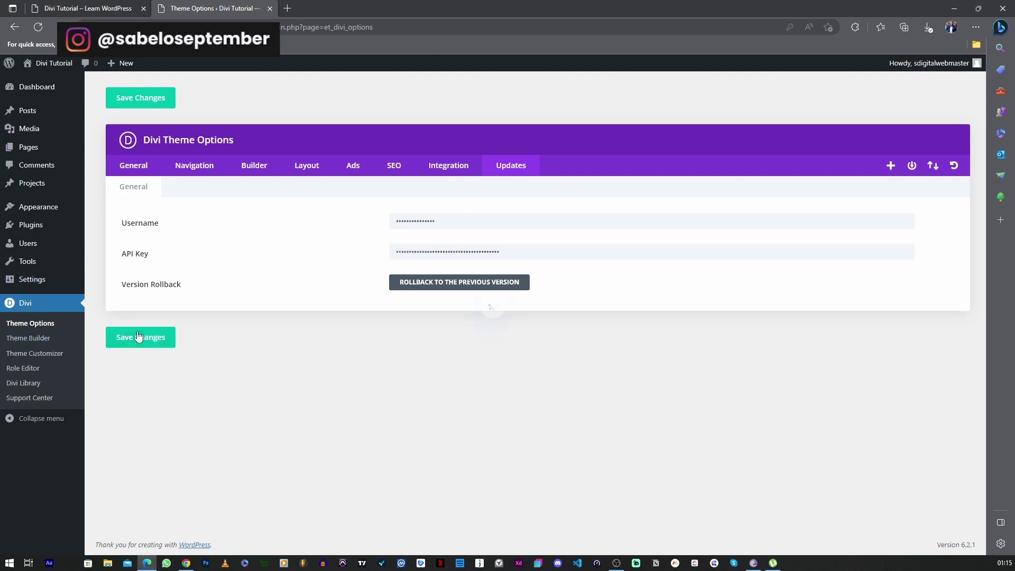
click(32, 309)
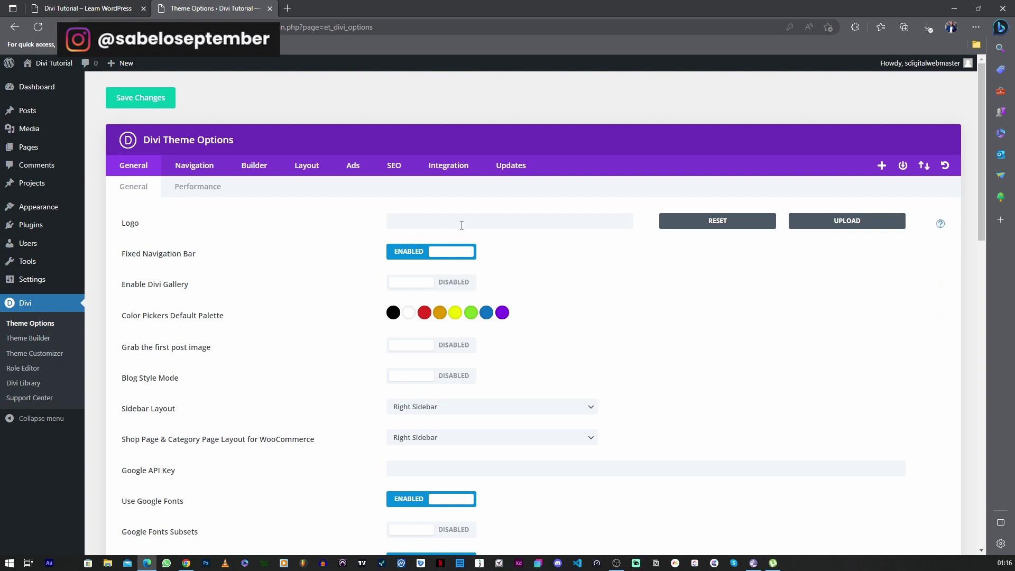
Upload Tutorial-Grey.png from the Tutorial Logos folder and set it as the Divi logo
click(832, 224)
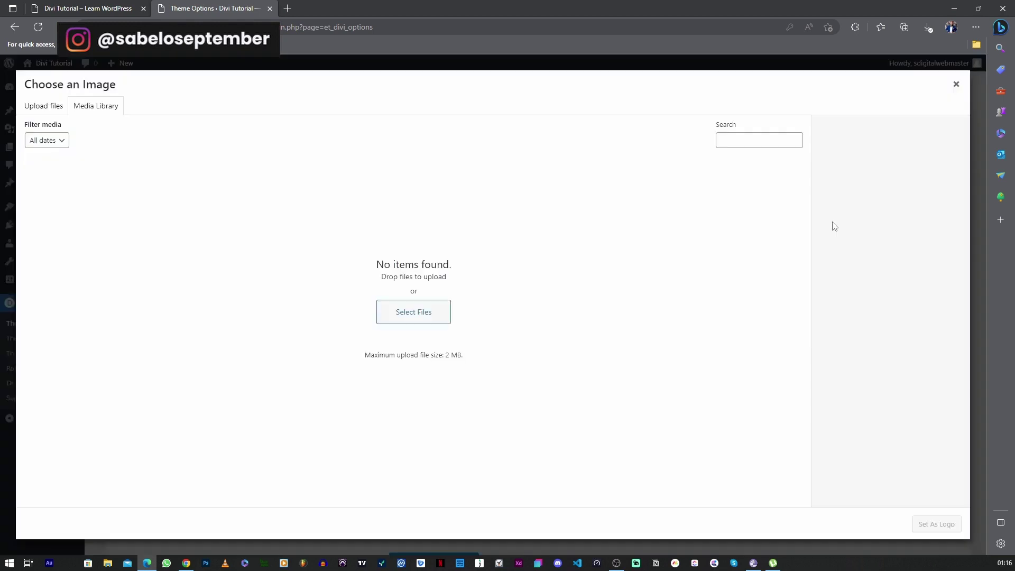
click(418, 315)
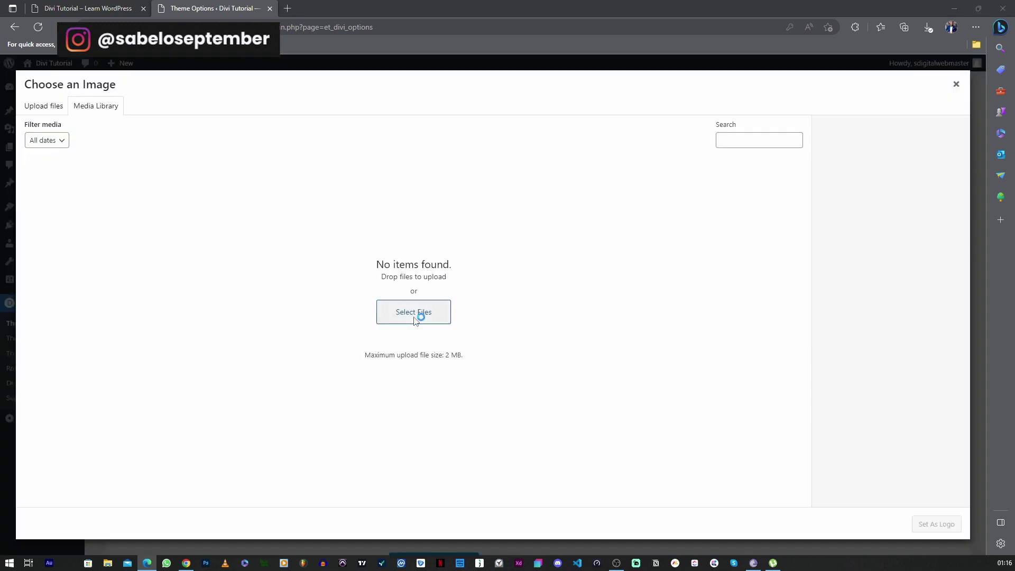
click(225, 132)
double_click(225, 132)
click(189, 98)
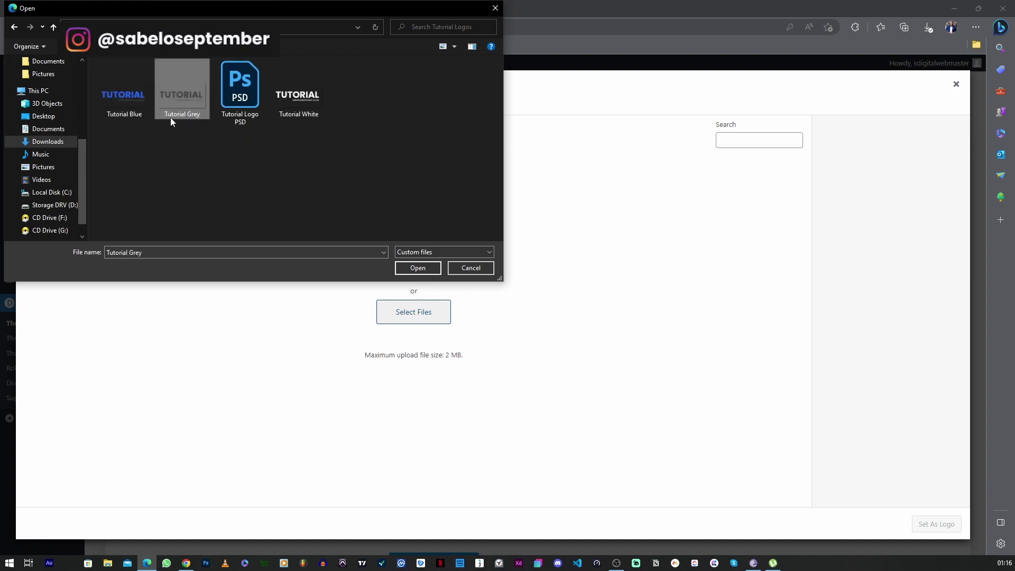
click(418, 267)
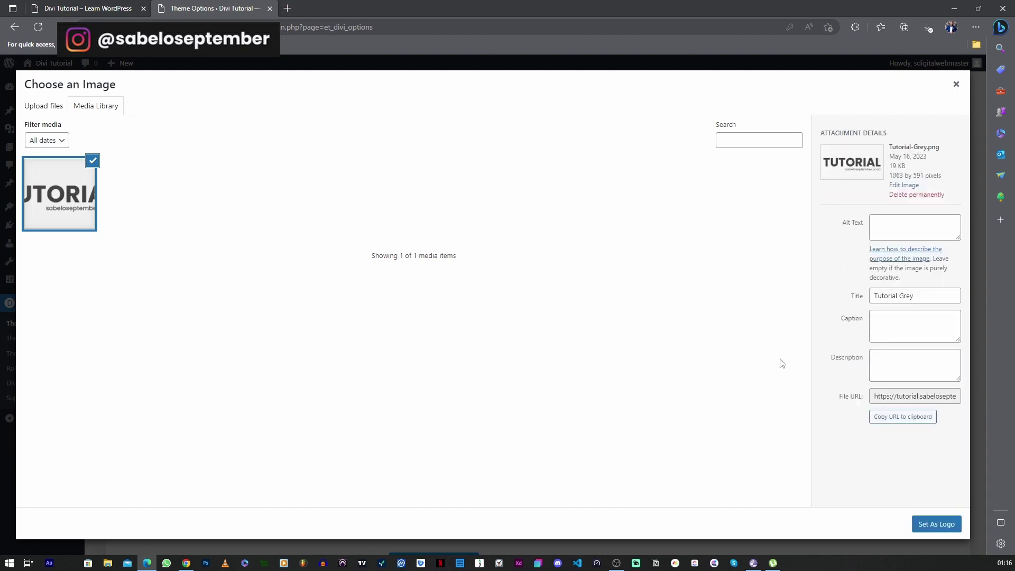
drag(913, 296, 847, 299)
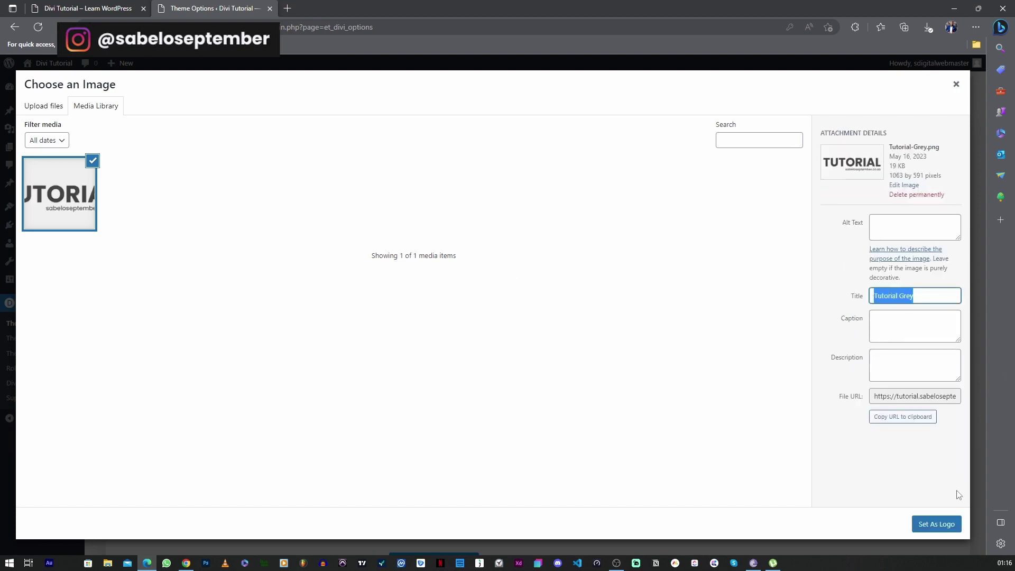
click(933, 528)
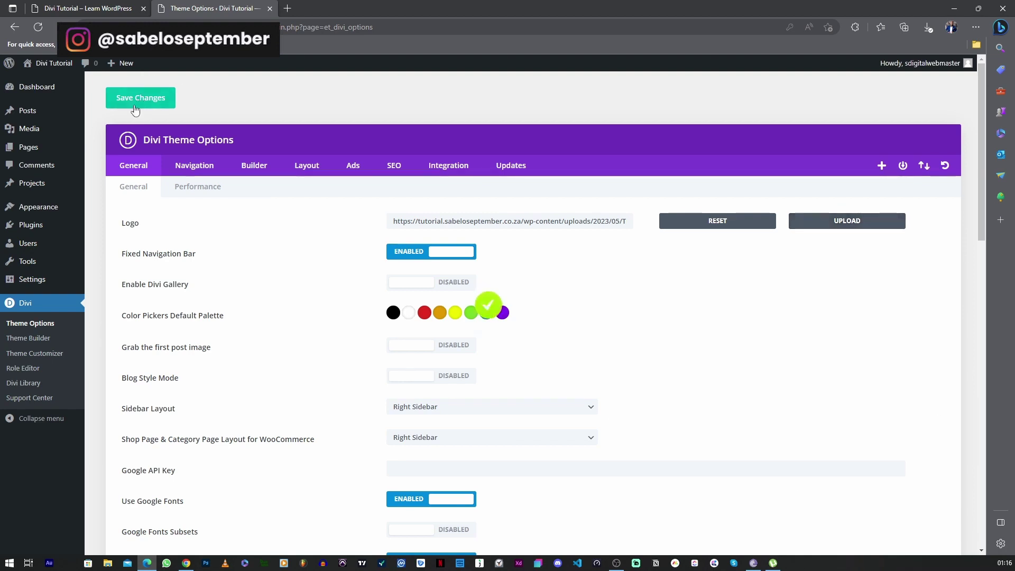
mouse_move(82, 144)
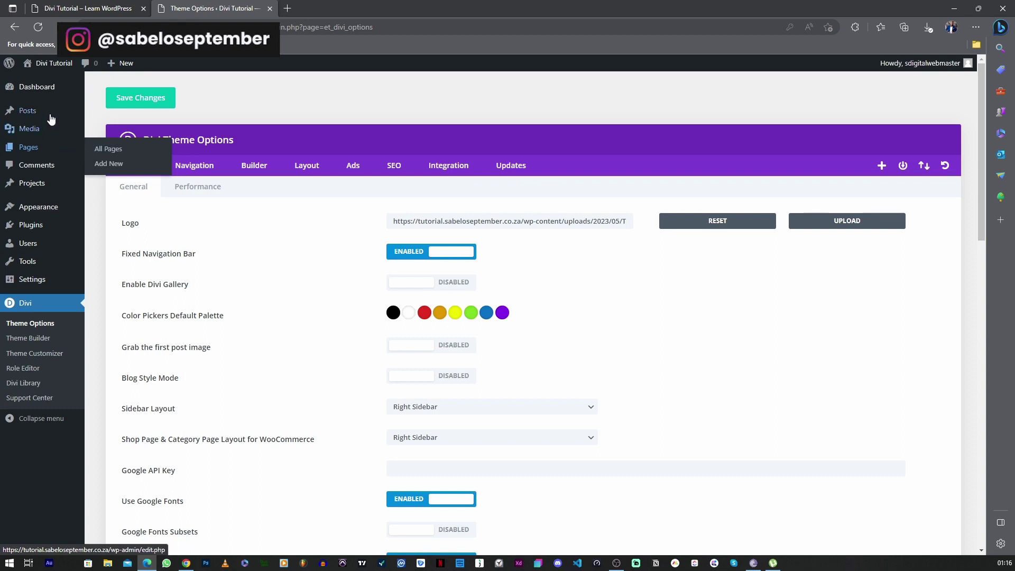
Check the logo on the live site, then reopen the Home page in the Visual Builder
mouse_move(62, 66)
click(49, 86)
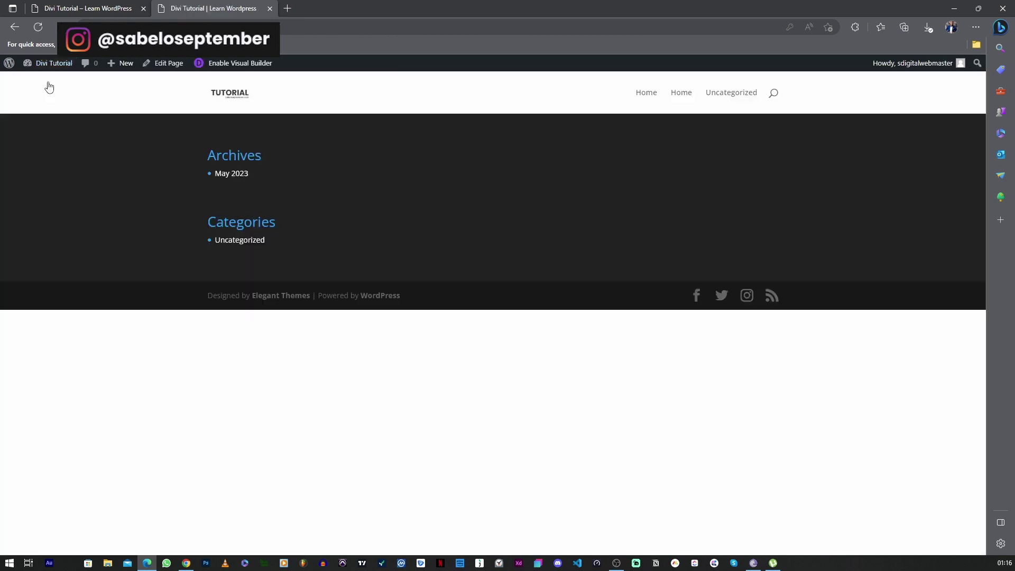
click(198, 63)
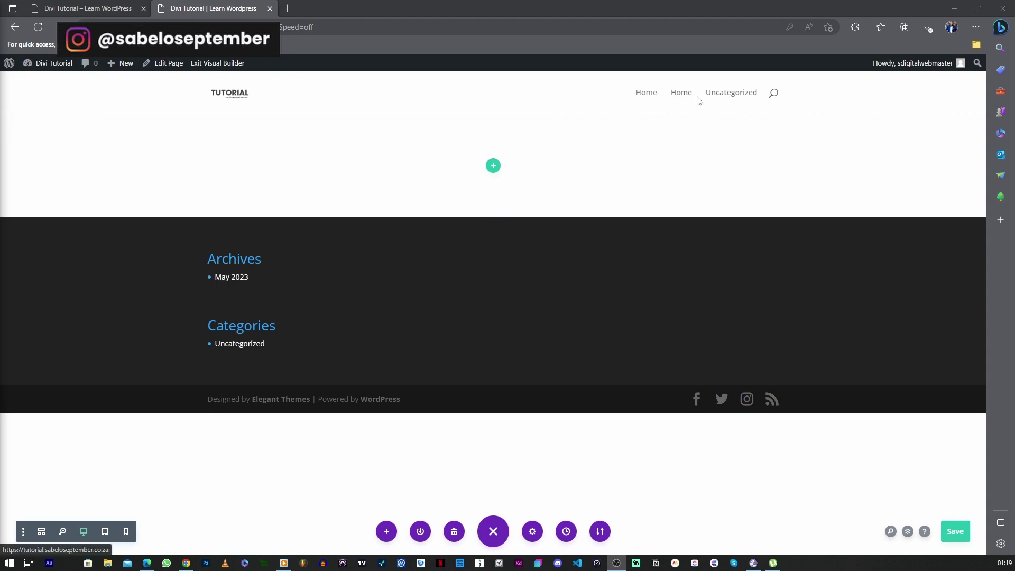
Go to the Theme Customizer from the site menu, choosing Save & Exit for the page edits
mouse_move(68, 70)
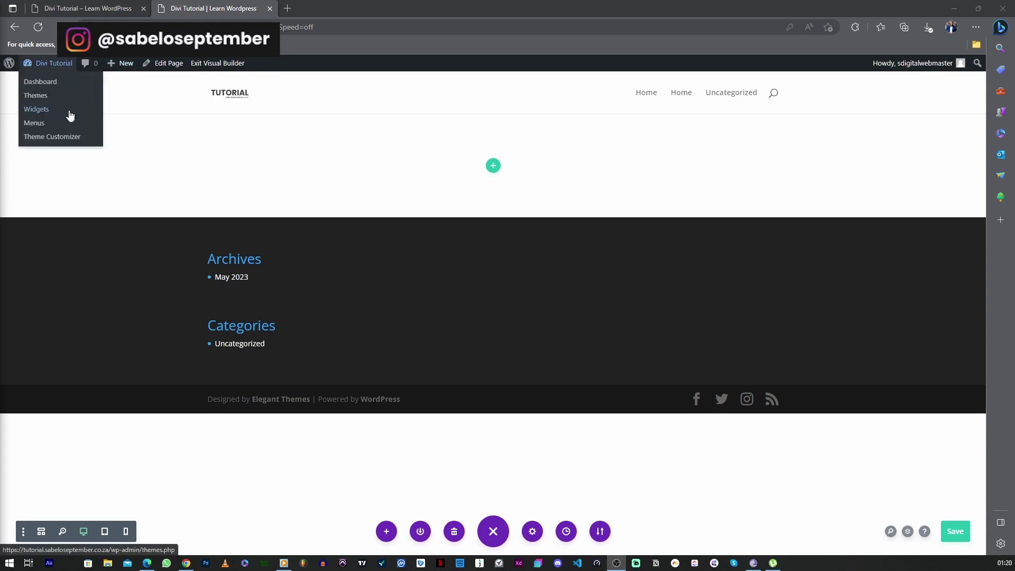
click(40, 136)
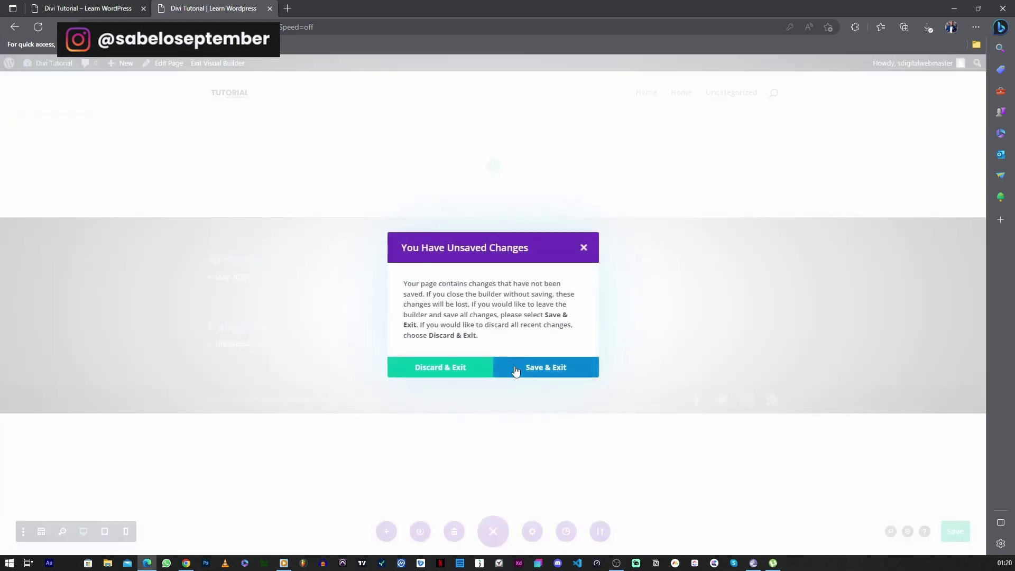
click(516, 371)
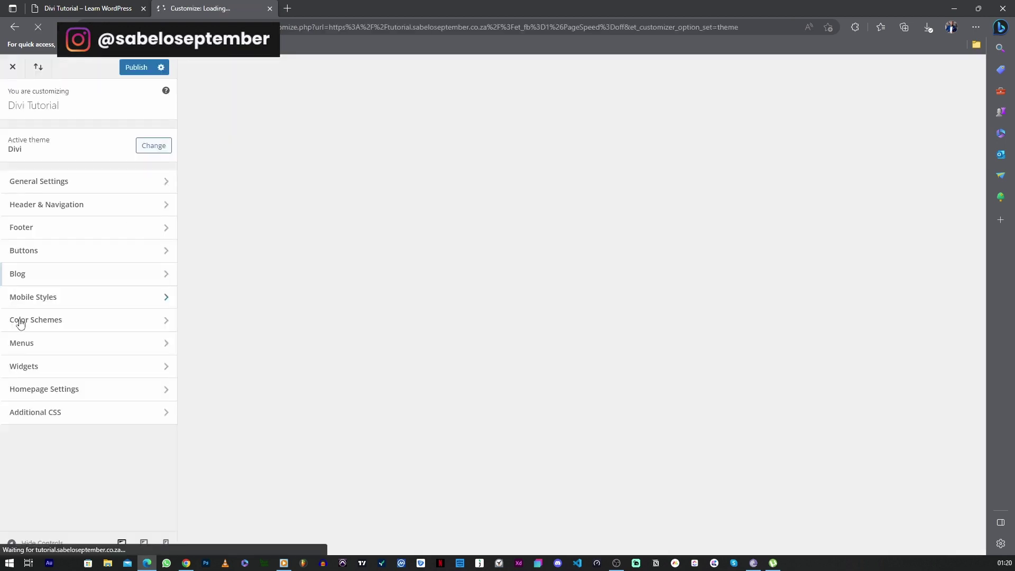
Create 'Main Menu' as the Primary Menu with the Home page and publish it
click(45, 347)
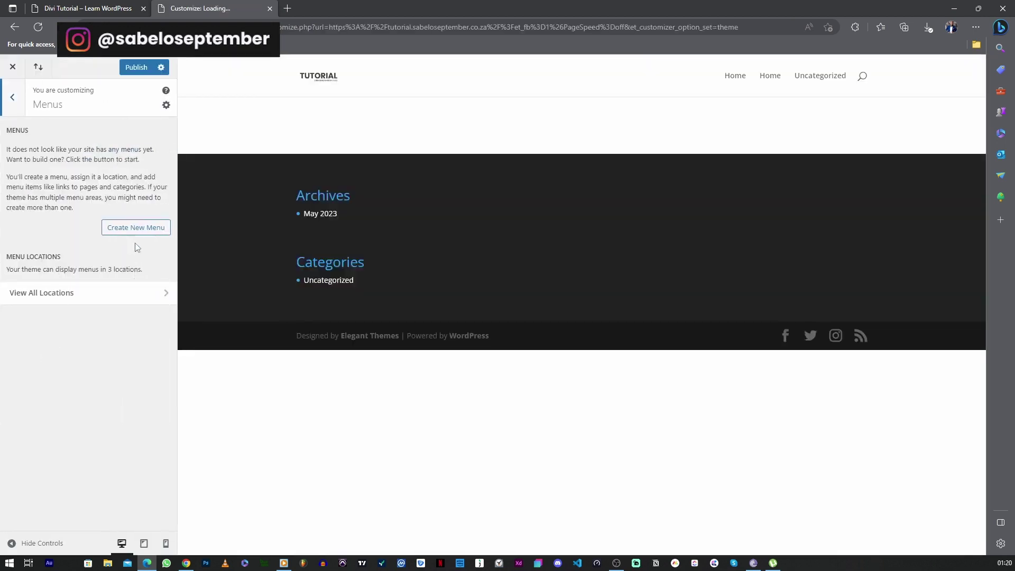
click(136, 228)
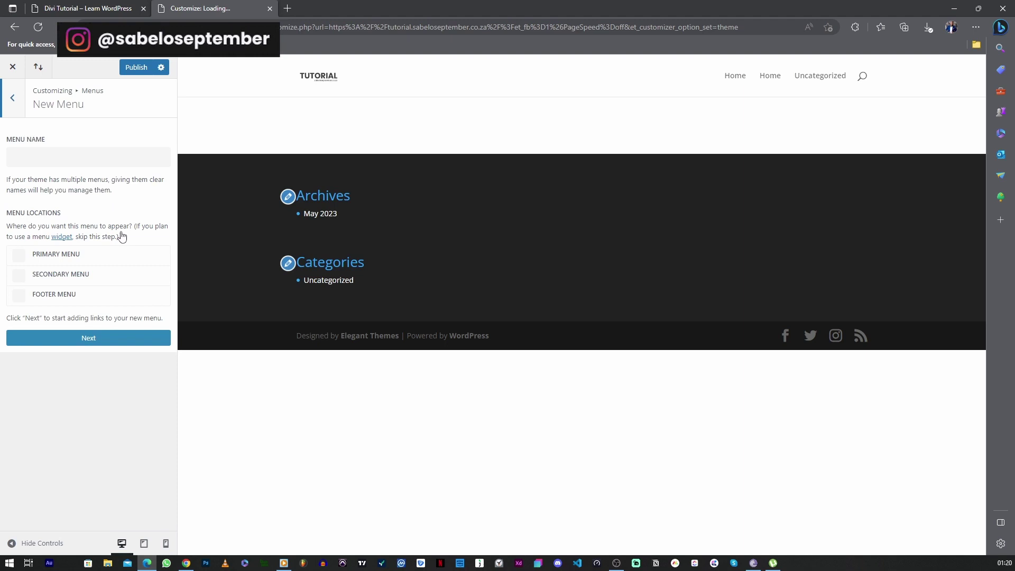
click(20, 257)
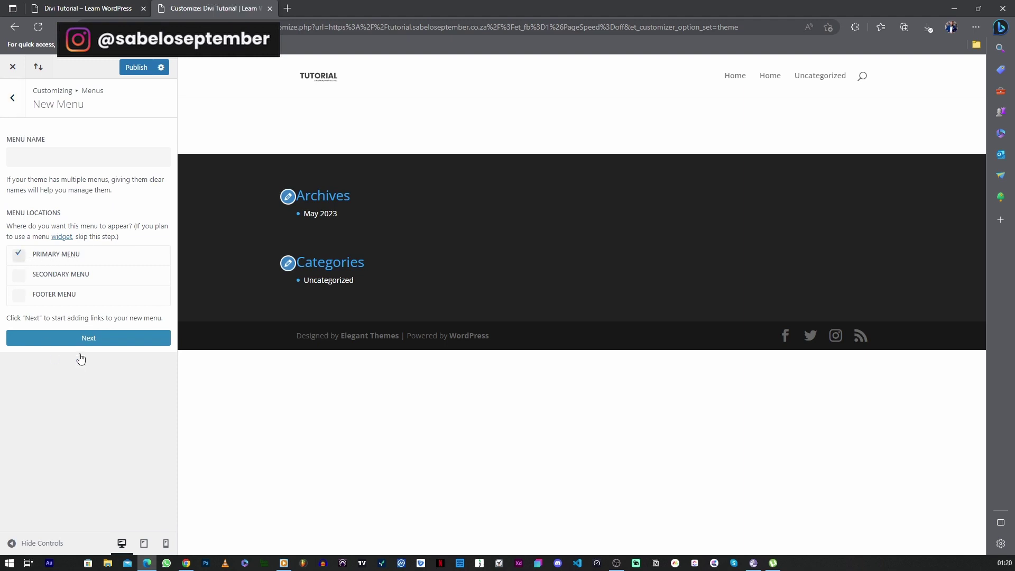
click(95, 341)
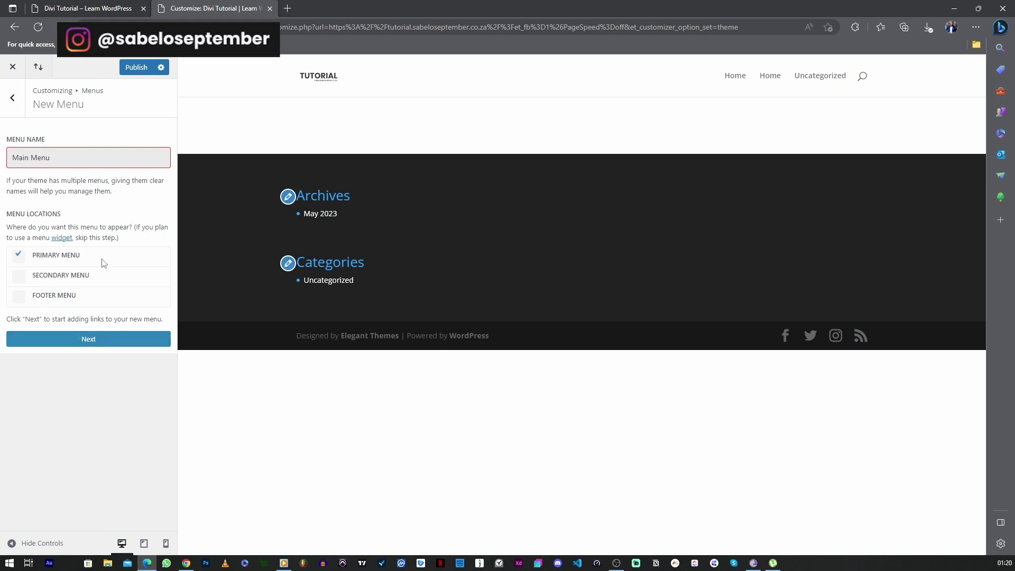
click(89, 341)
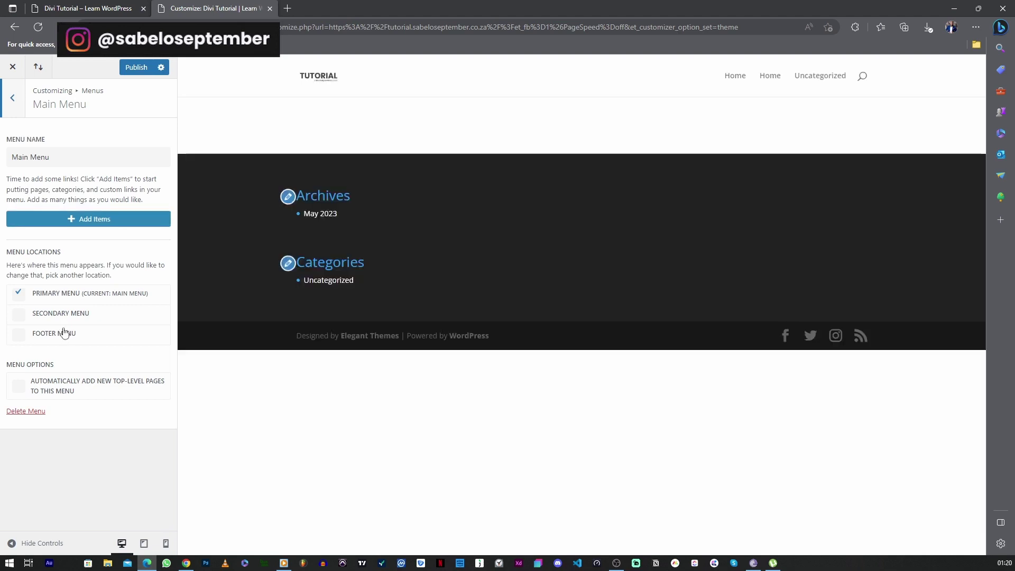
click(99, 226)
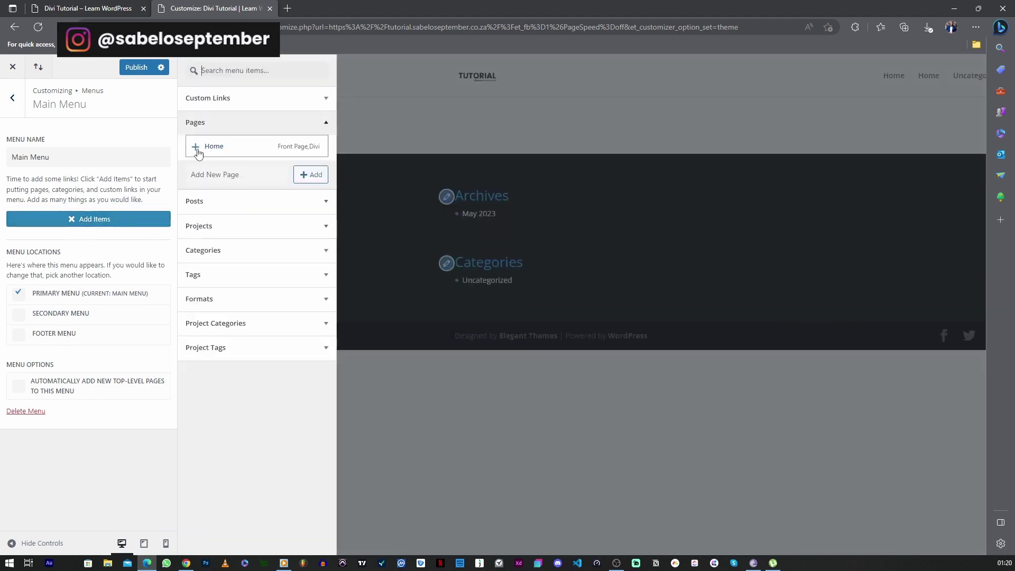
click(195, 148)
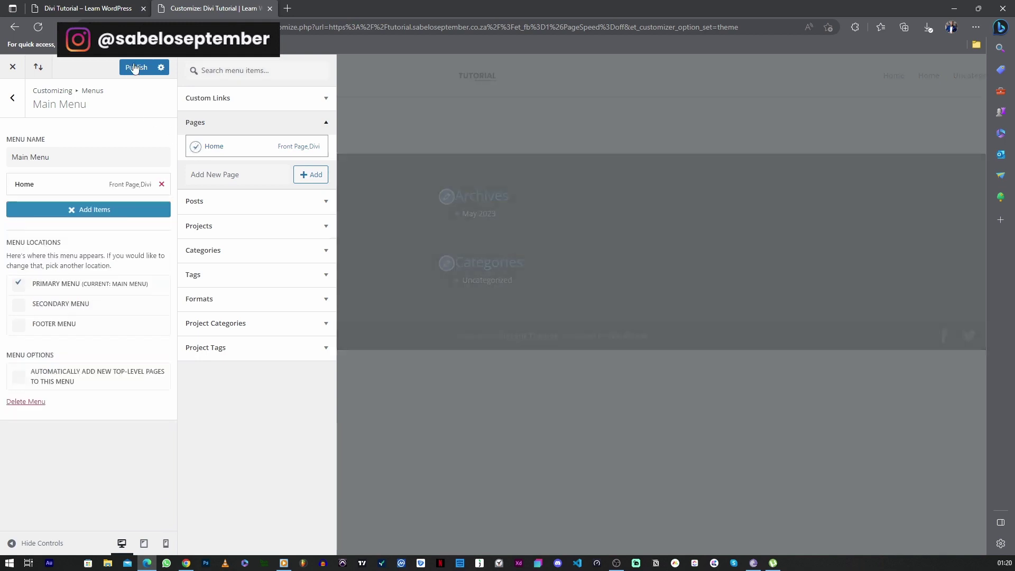
click(136, 67)
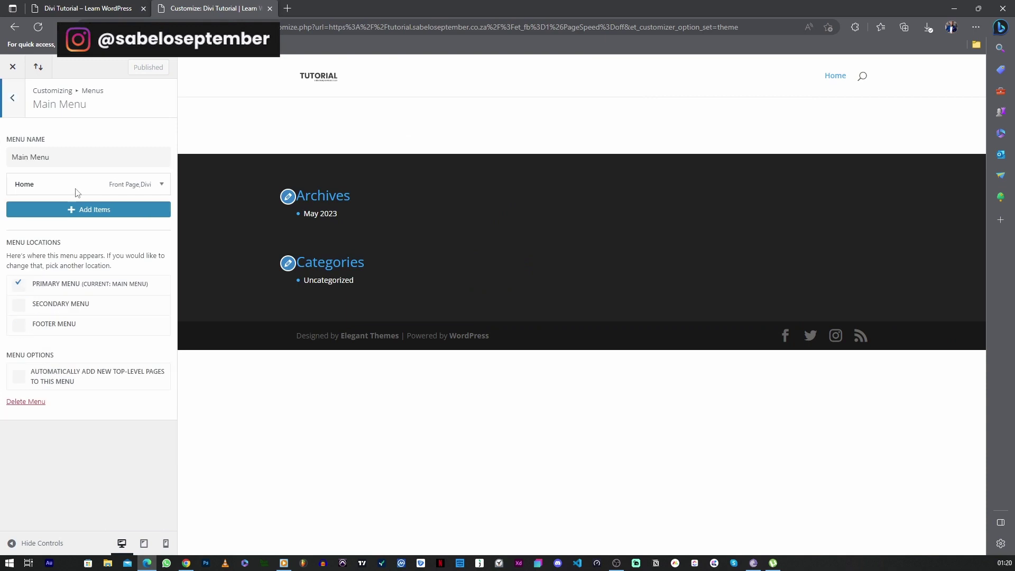
Return to the main customizer sections and open General Settings
click(14, 101)
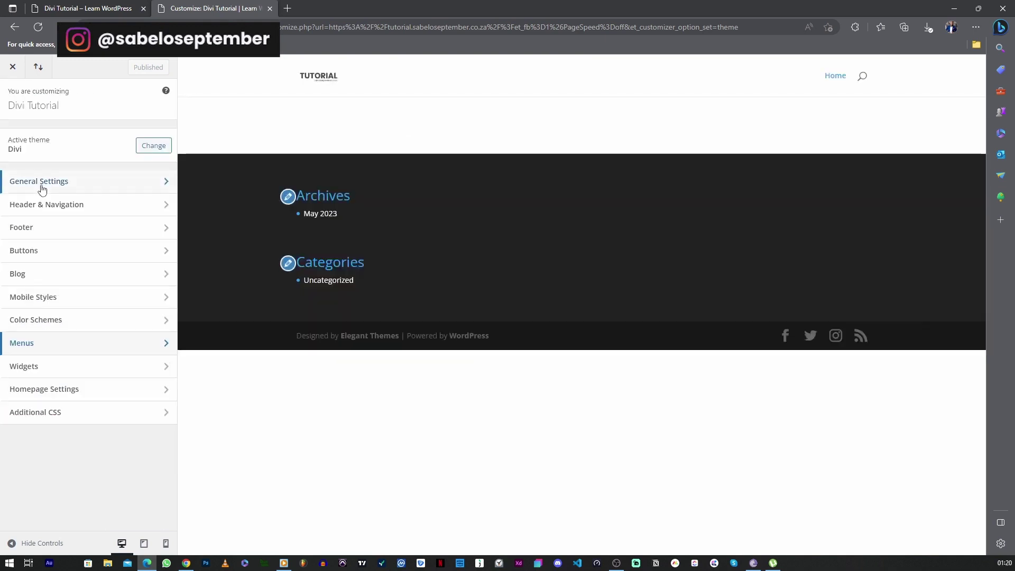
click(30, 180)
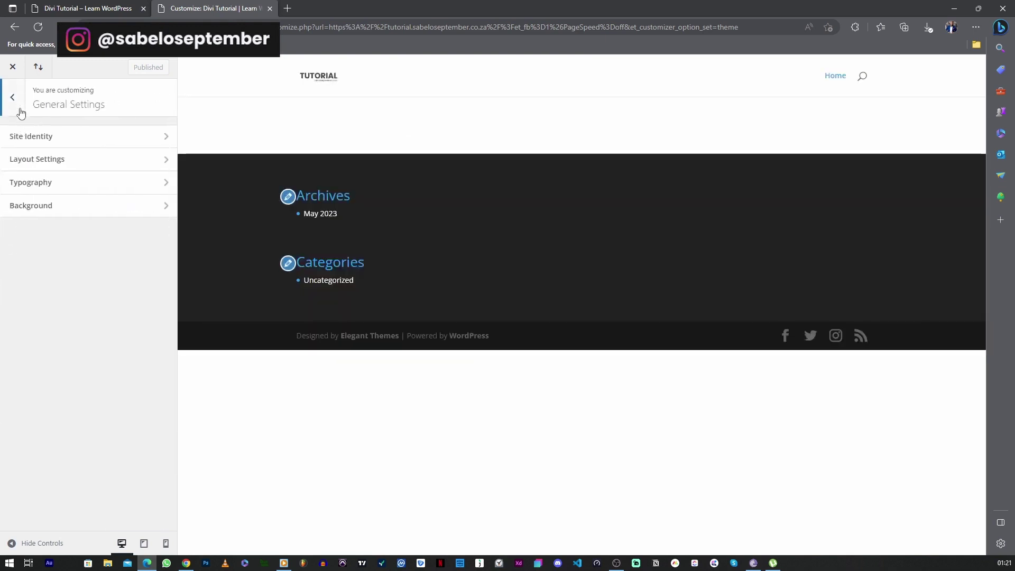
key(Escape)
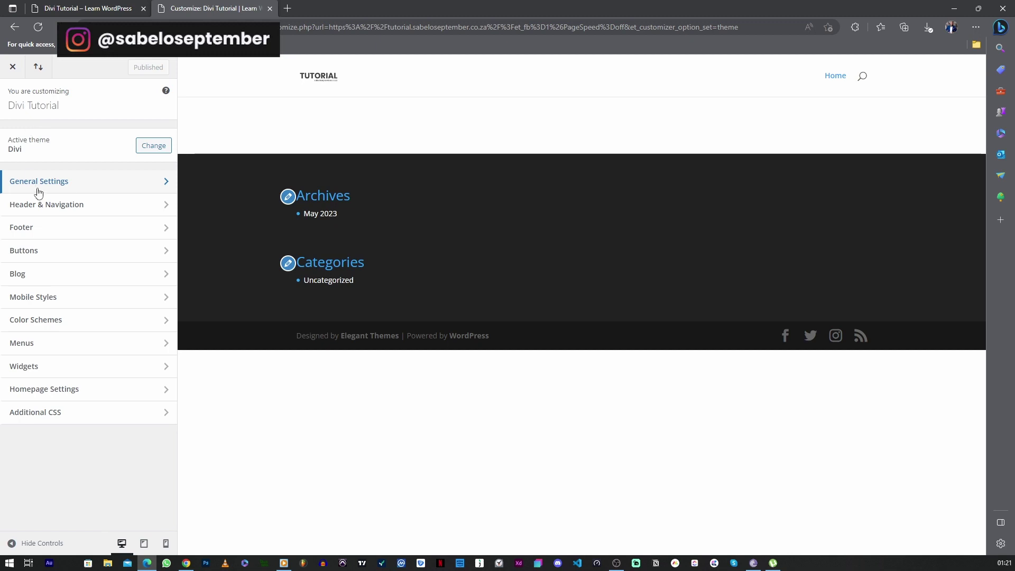
click(38, 190)
Set the Header Font to Poppins in the Typography settings
click(37, 189)
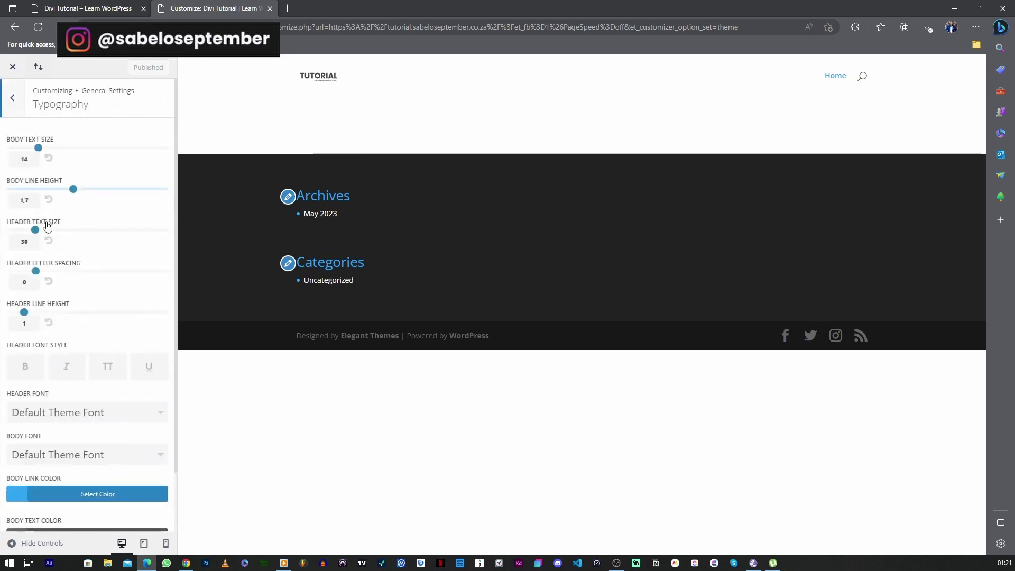
scroll(24, 407, down, 1)
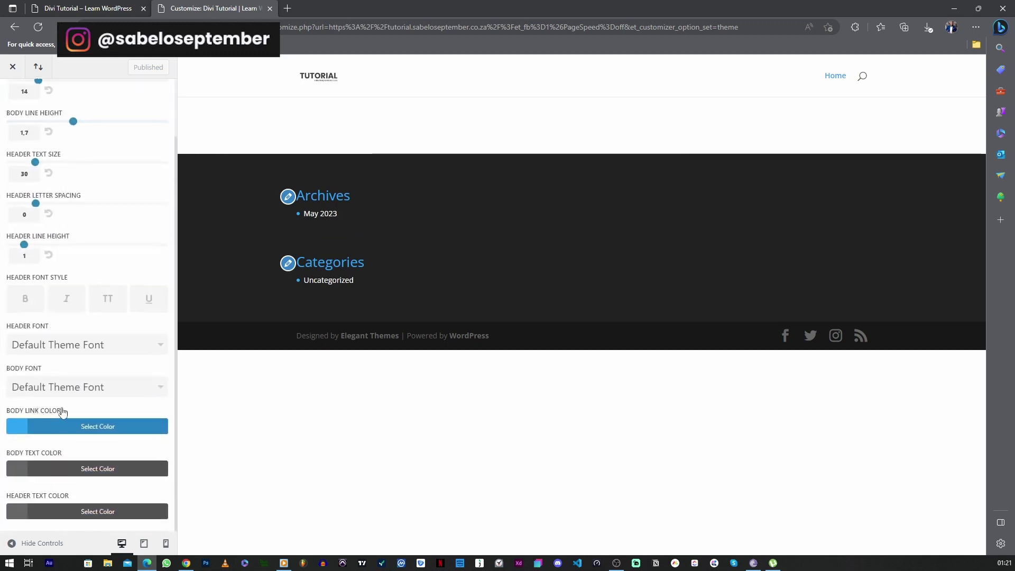
click(45, 342)
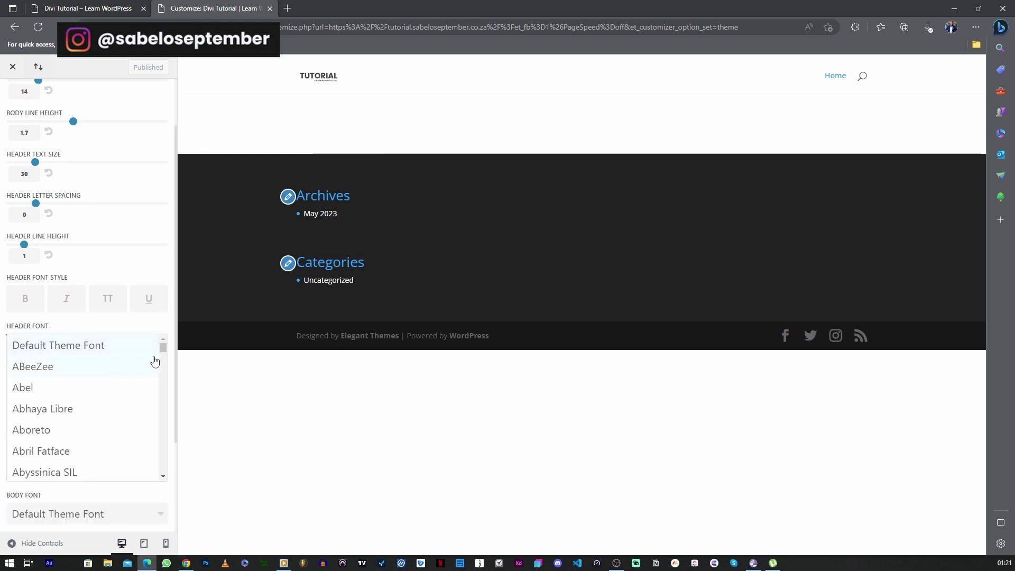
drag(164, 351, 170, 406)
click(85, 406)
Set the Body Font to Poppins and publish the font changes
click(107, 387)
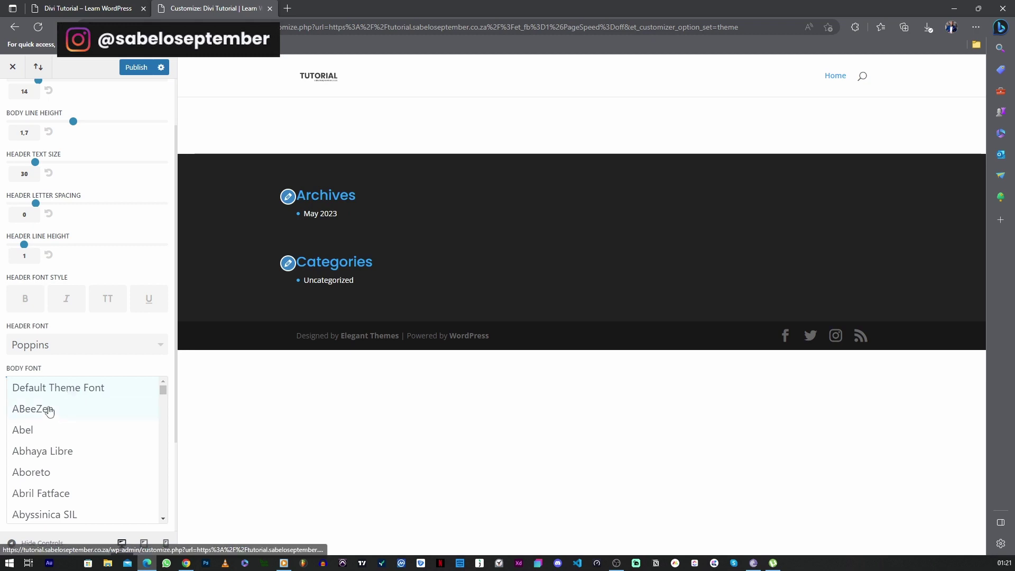
scroll(129, 430, down, 2)
drag(160, 390, 157, 495)
scroll(79, 454, up, 10)
scroll(36, 462, down, 1)
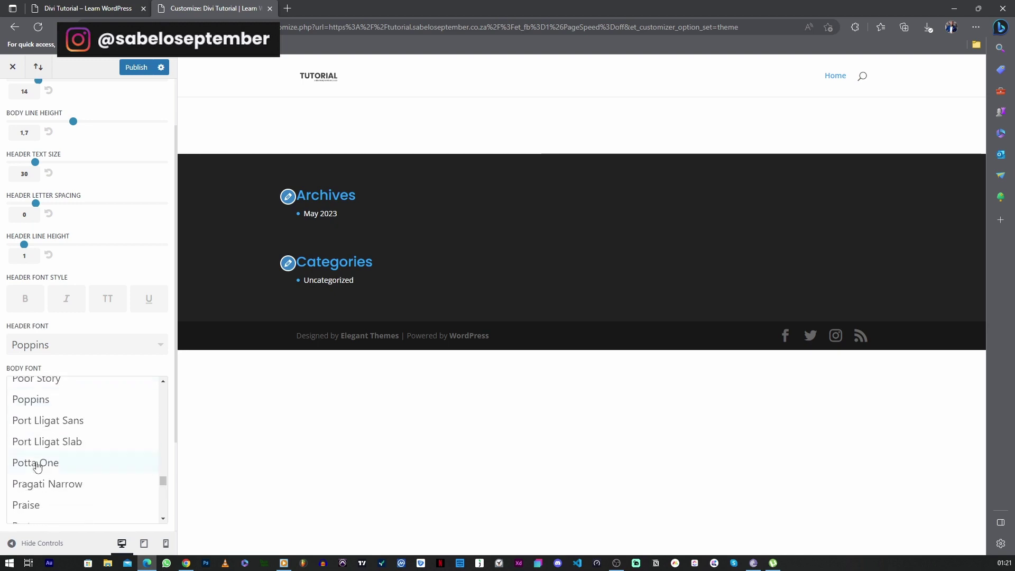
click(40, 396)
click(135, 69)
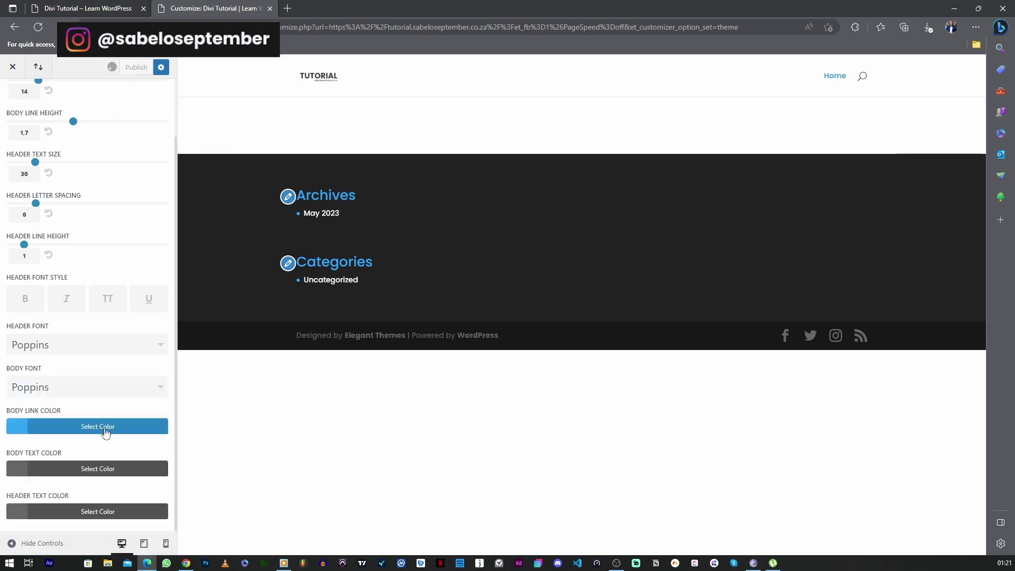
scroll(99, 399, up, 3)
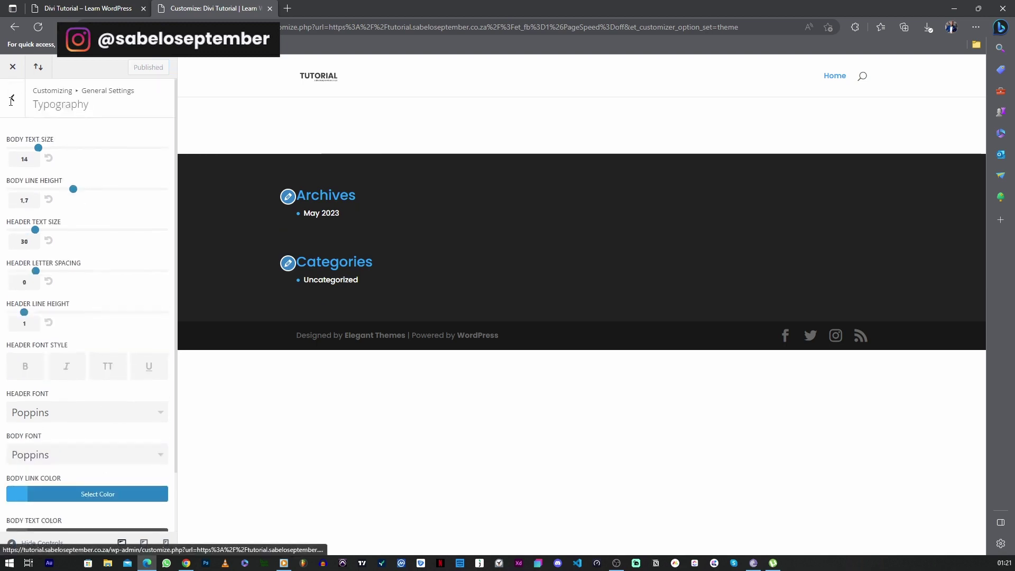
click(15, 99)
Look over Layout Settings, then enlarge the header logo in the Primary Menu Bar settings
click(30, 165)
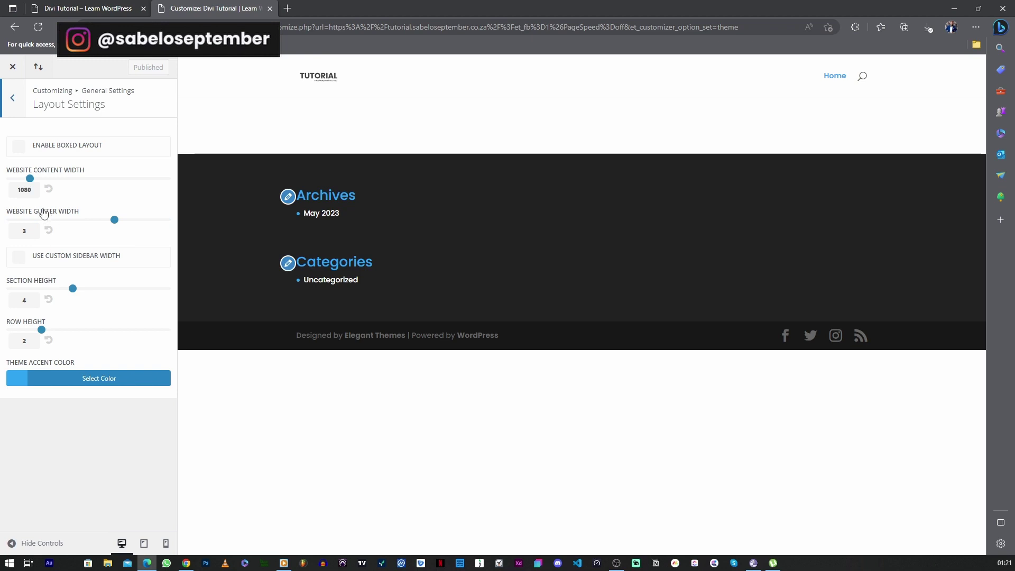
click(14, 103)
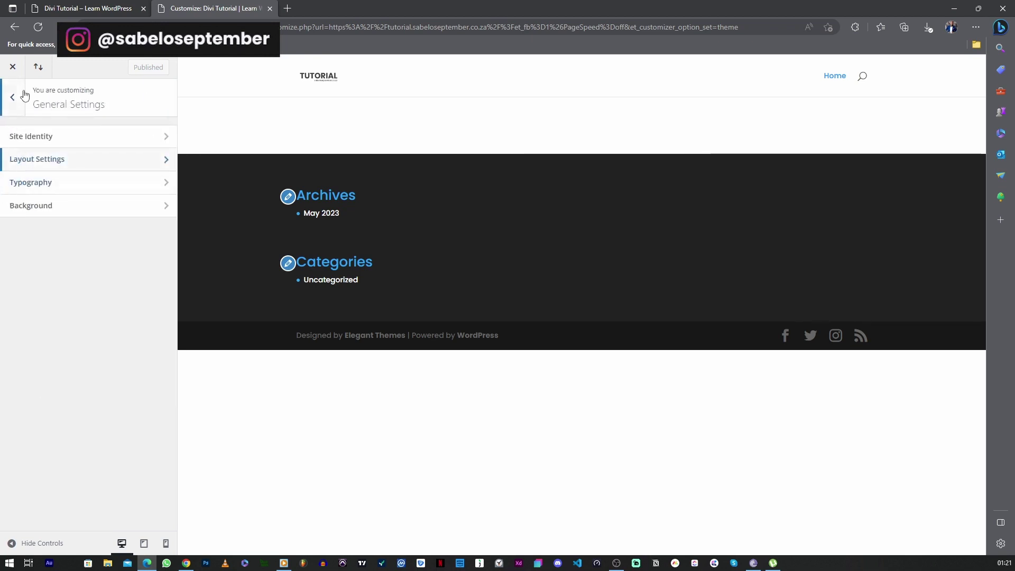
click(24, 95)
click(37, 204)
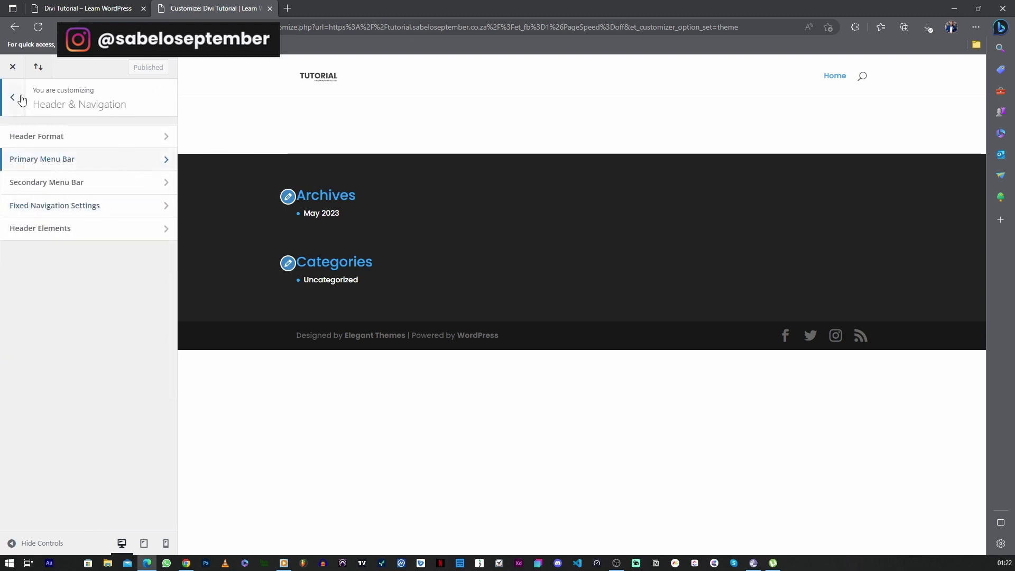
click(28, 160)
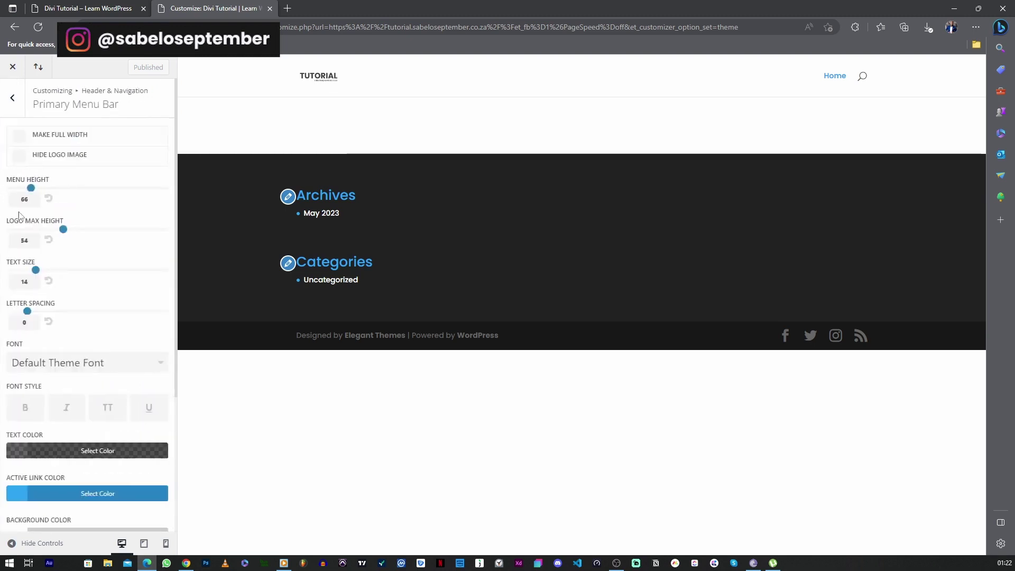
drag(61, 233, 198, 235)
Set the primary menu font to Poppins
click(62, 368)
scroll(159, 397, down, 1)
drag(163, 363, 162, 463)
click(51, 410)
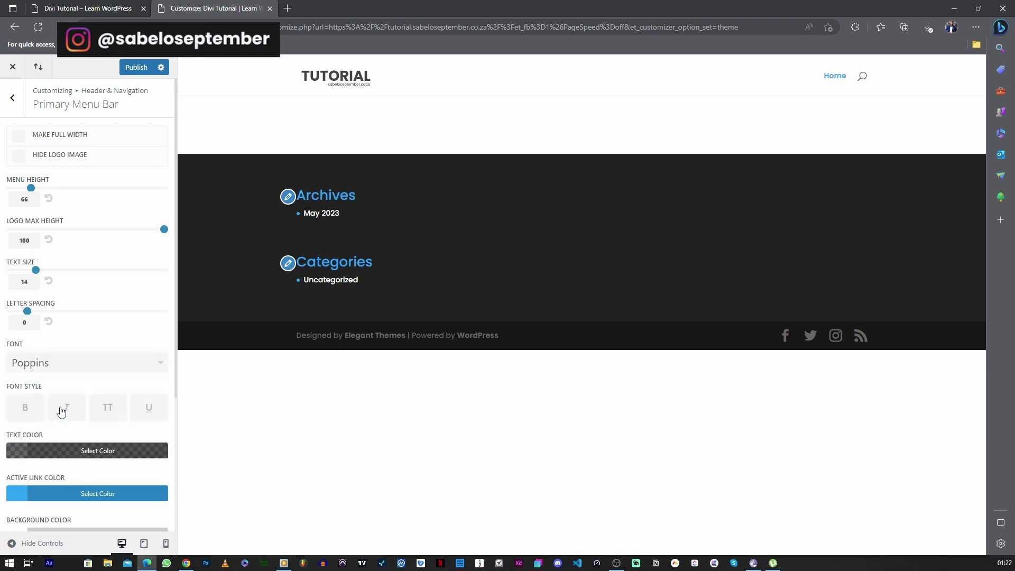
scroll(79, 376, down, 3)
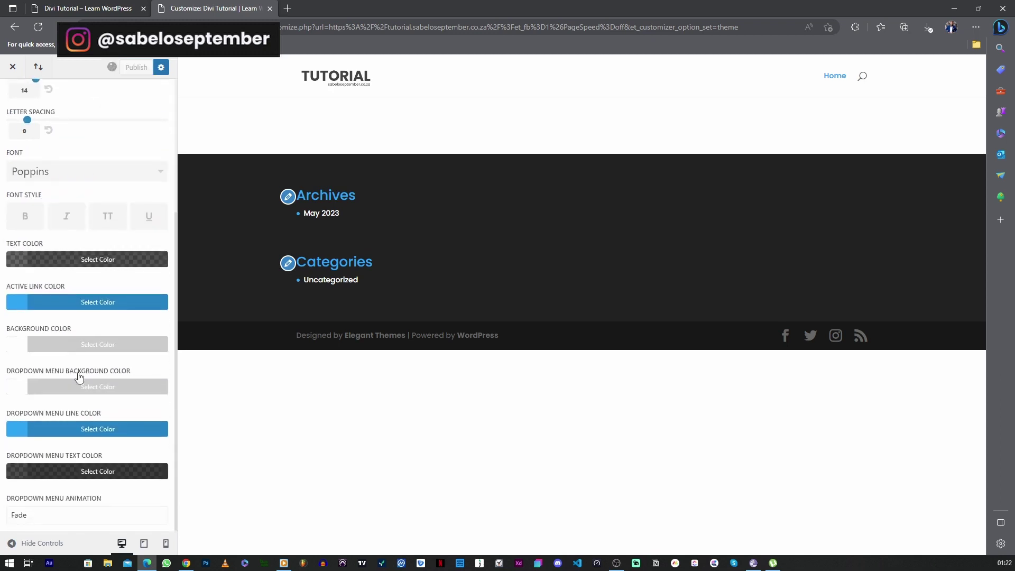
scroll(21, 159, up, 5)
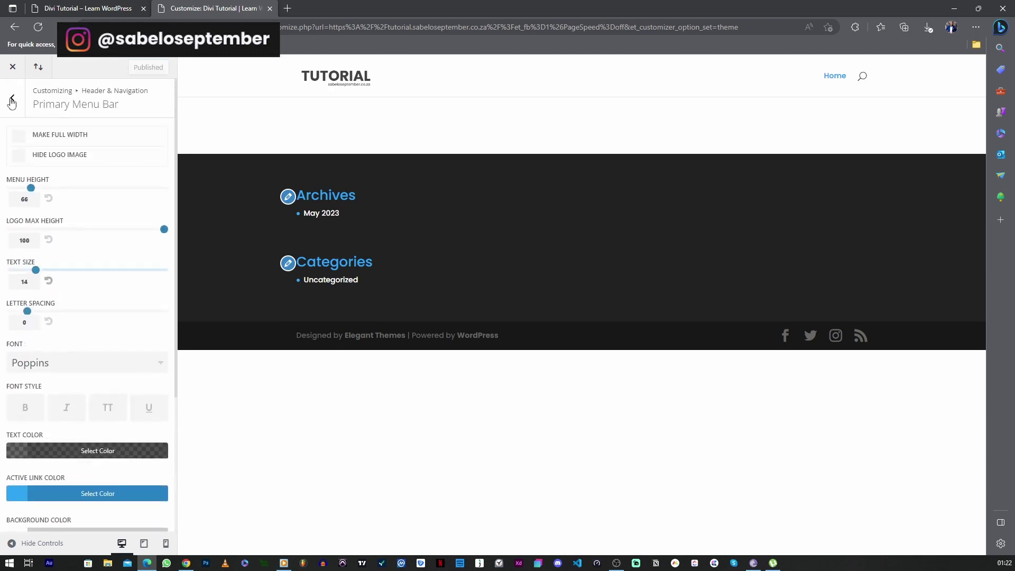
click(12, 100)
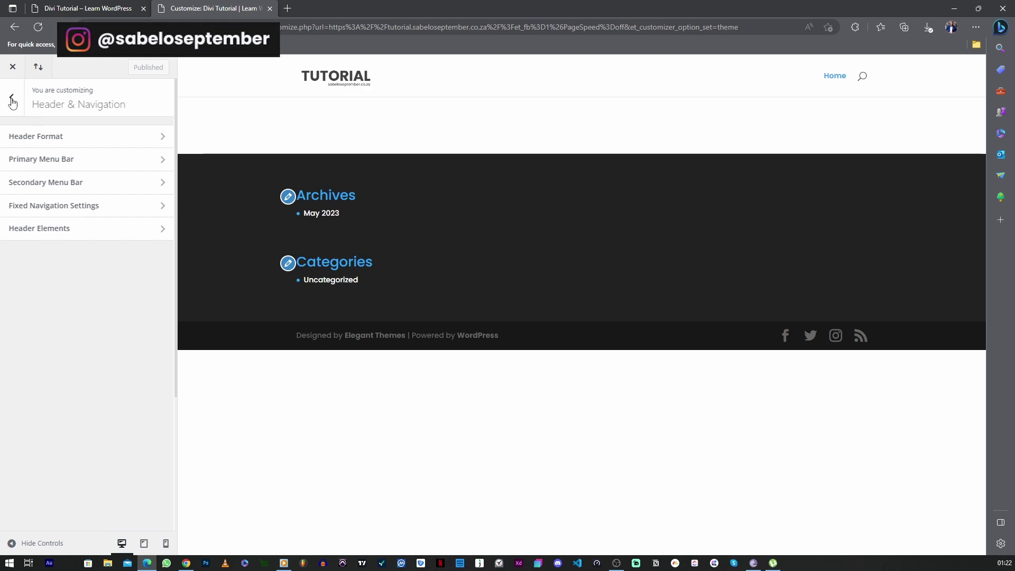
Hide the search icon in Header Elements and publish the header changes
click(39, 228)
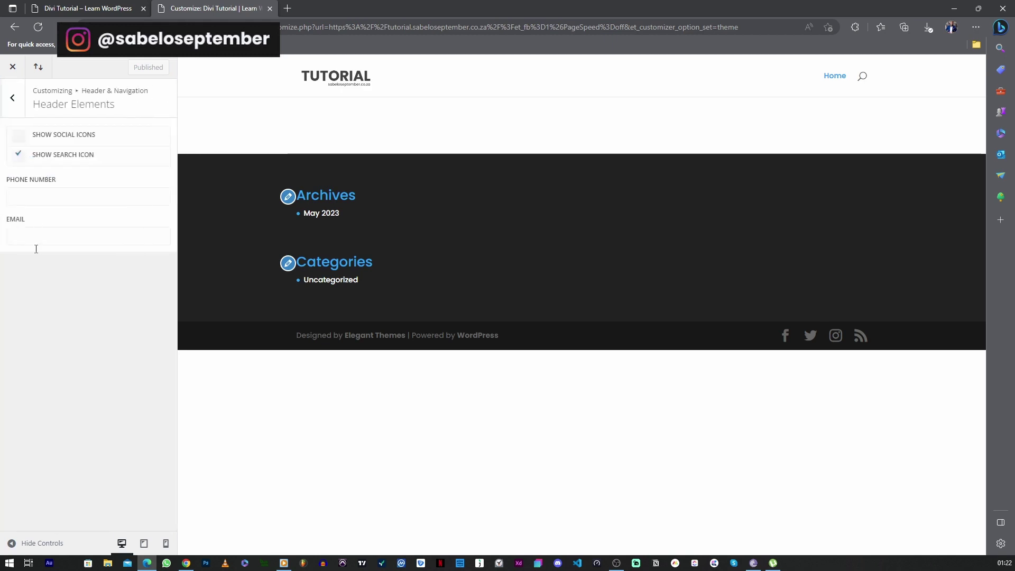
click(19, 156)
click(131, 65)
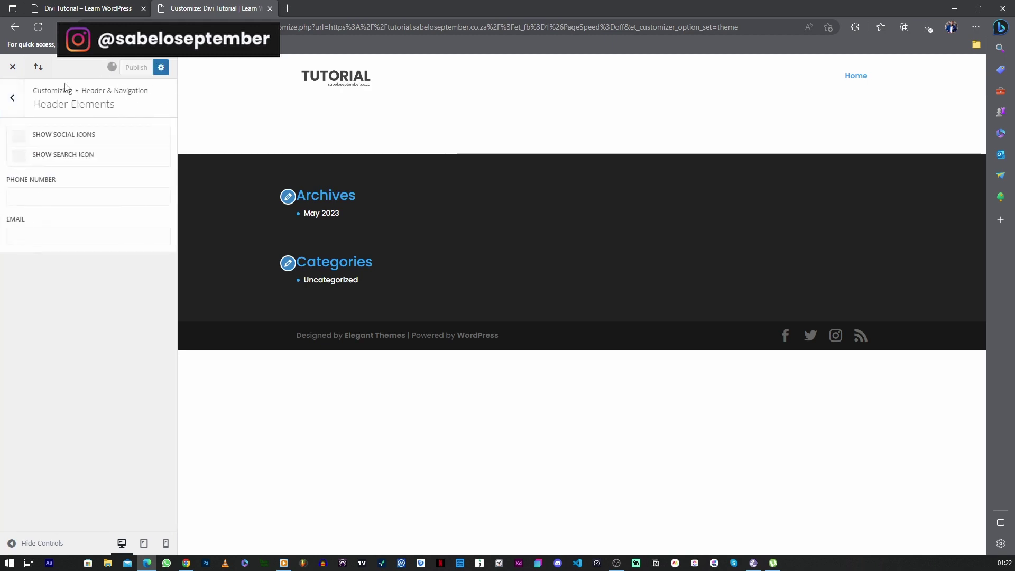
click(14, 102)
click(13, 100)
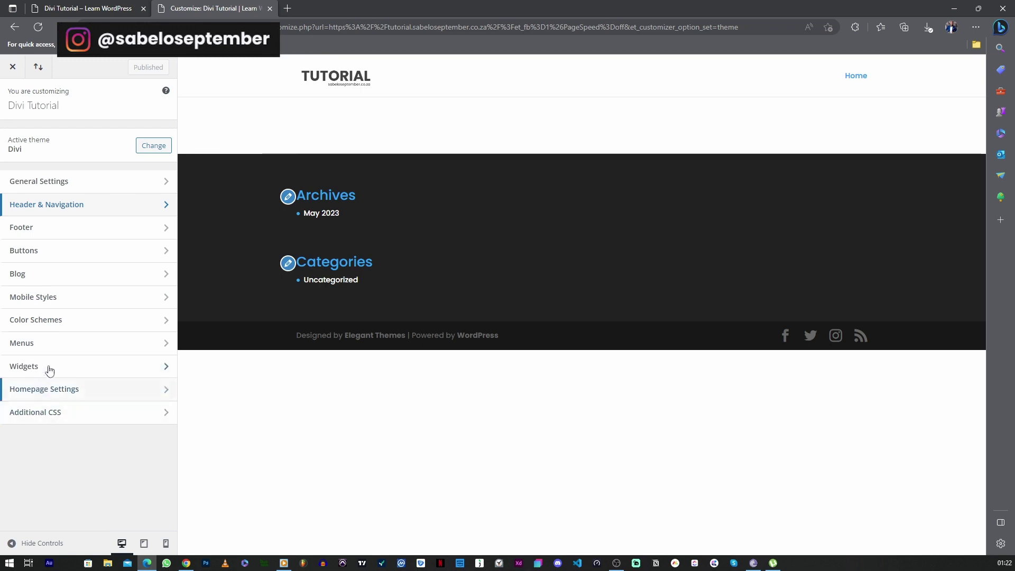
In the footer Bottom Bar, toggle the credits and start editing the footer credits text
click(36, 233)
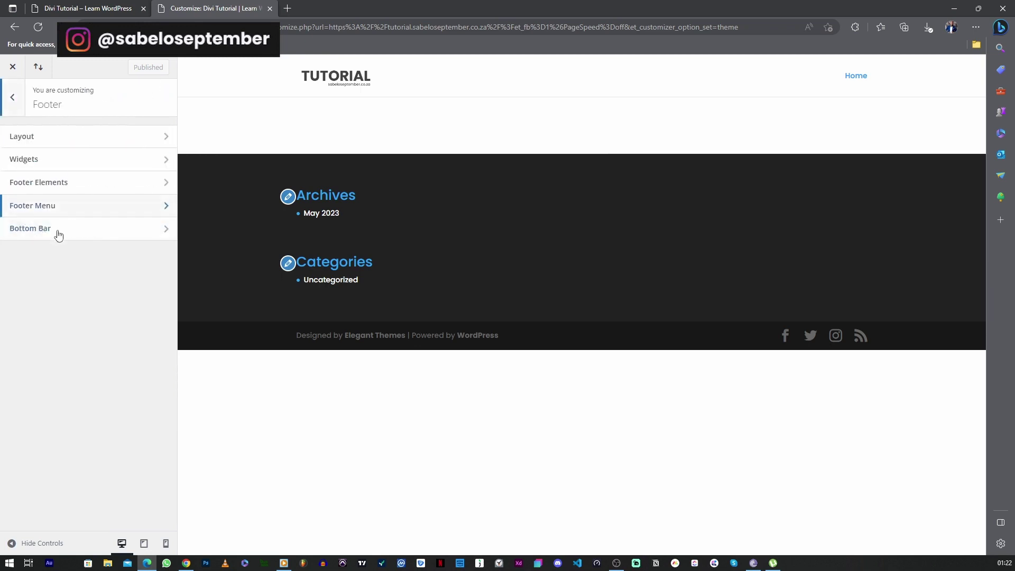
click(58, 231)
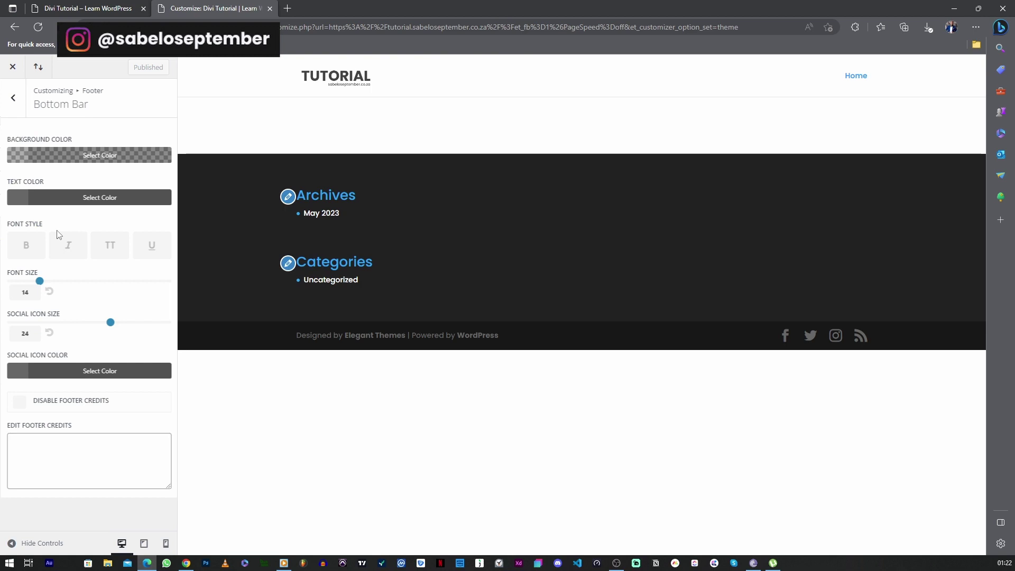
click(18, 401)
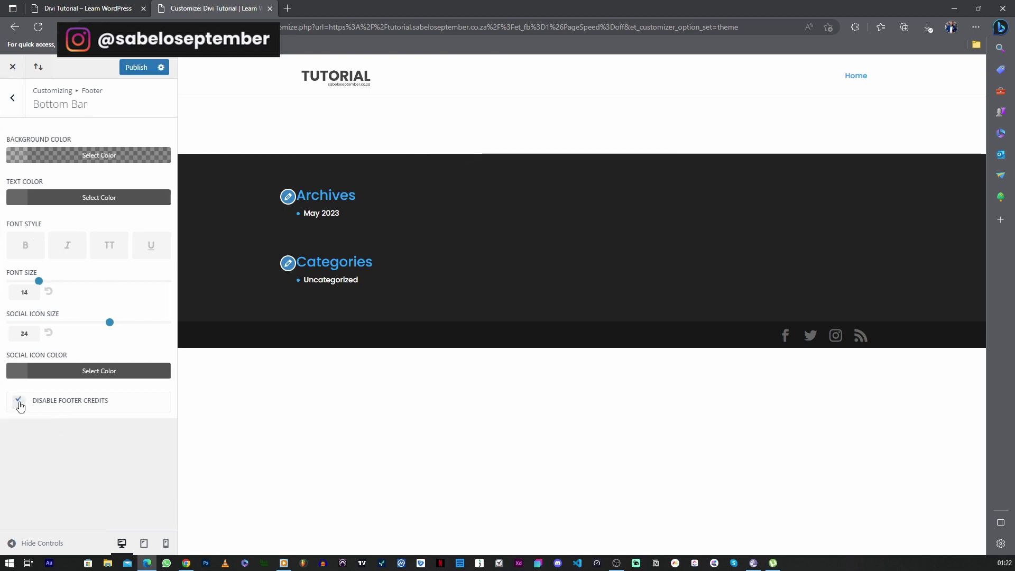
click(19, 403)
click(42, 439)
key(Tab)
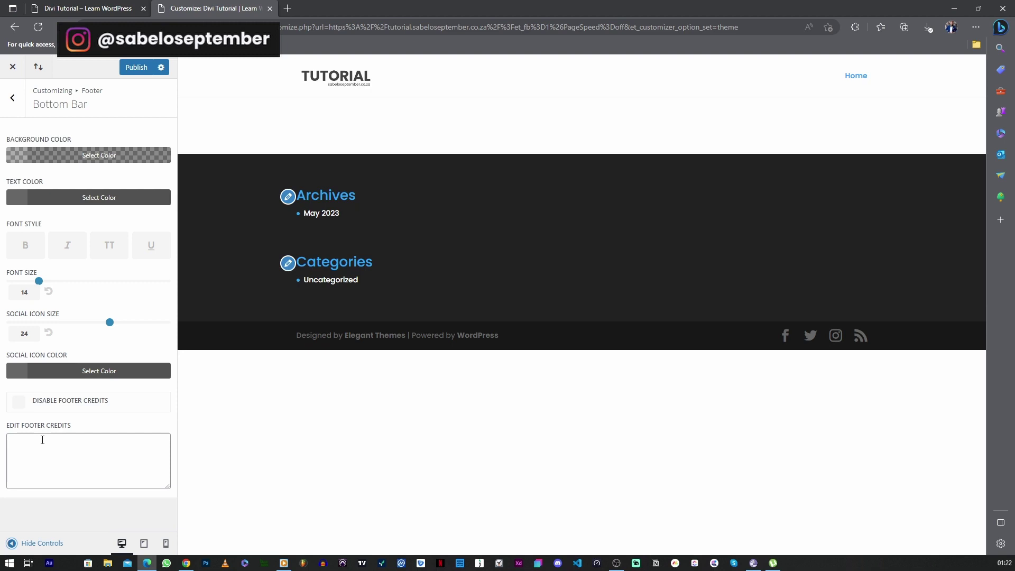
click(43, 439)
text(Company NAME)
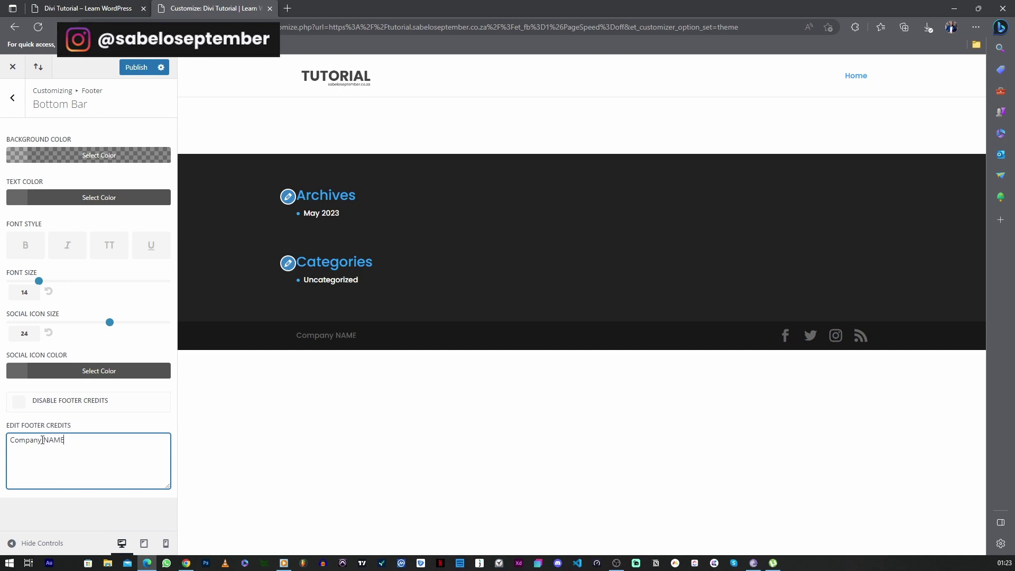
Make the credits text white, disable the footer credits, and publish
click(61, 201)
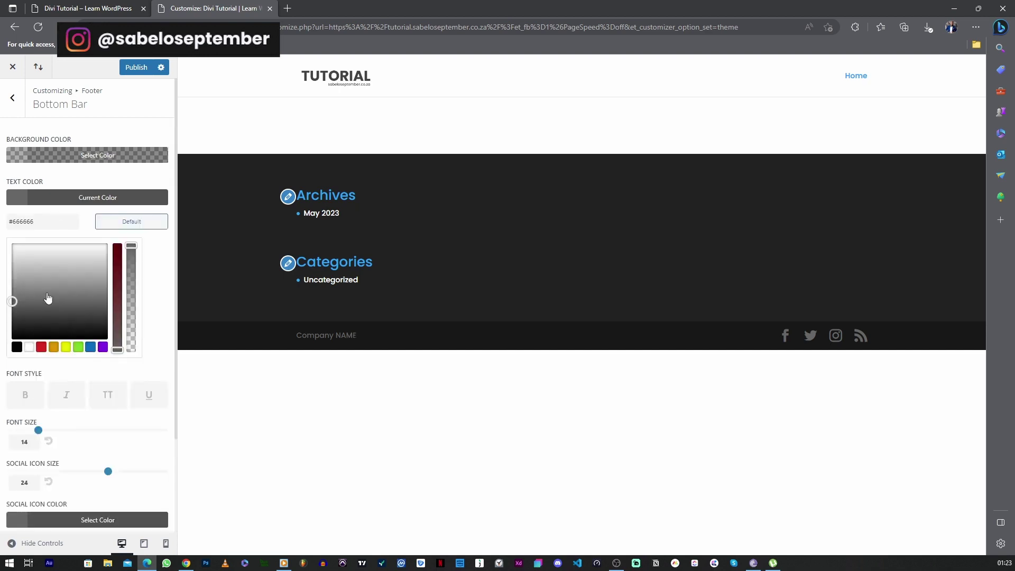
click(29, 347)
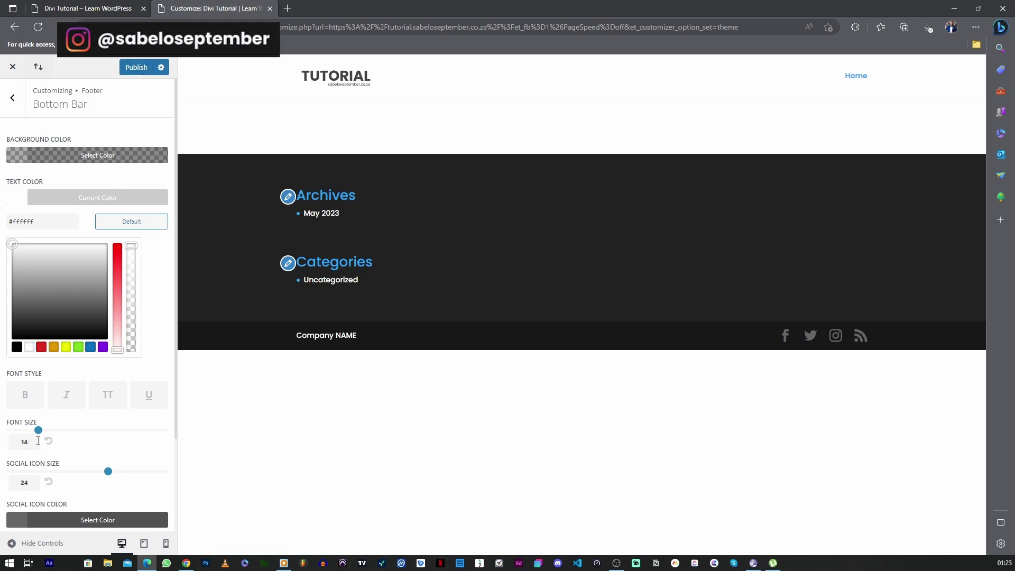
scroll(31, 361, down, 2)
click(20, 434)
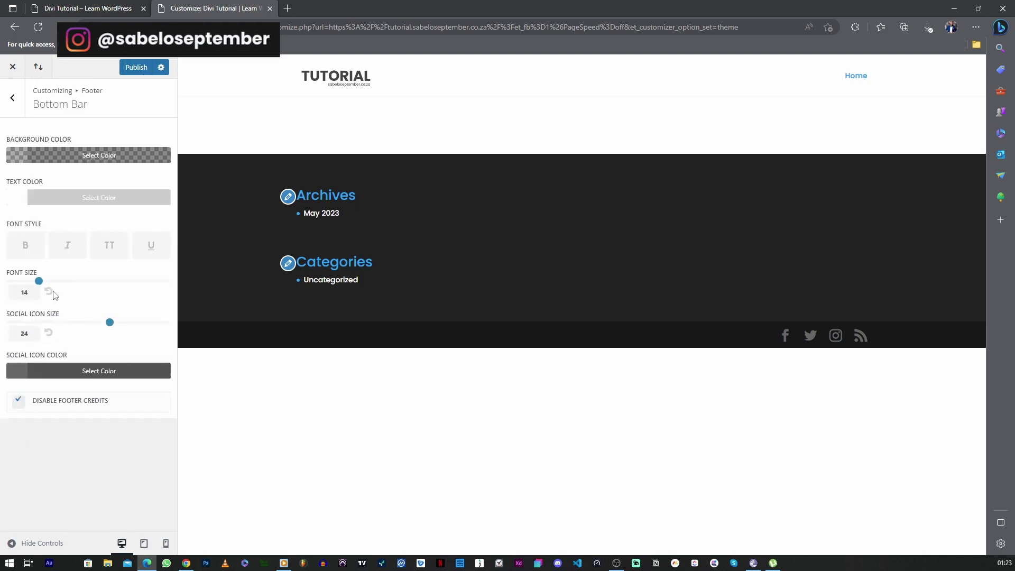
click(132, 69)
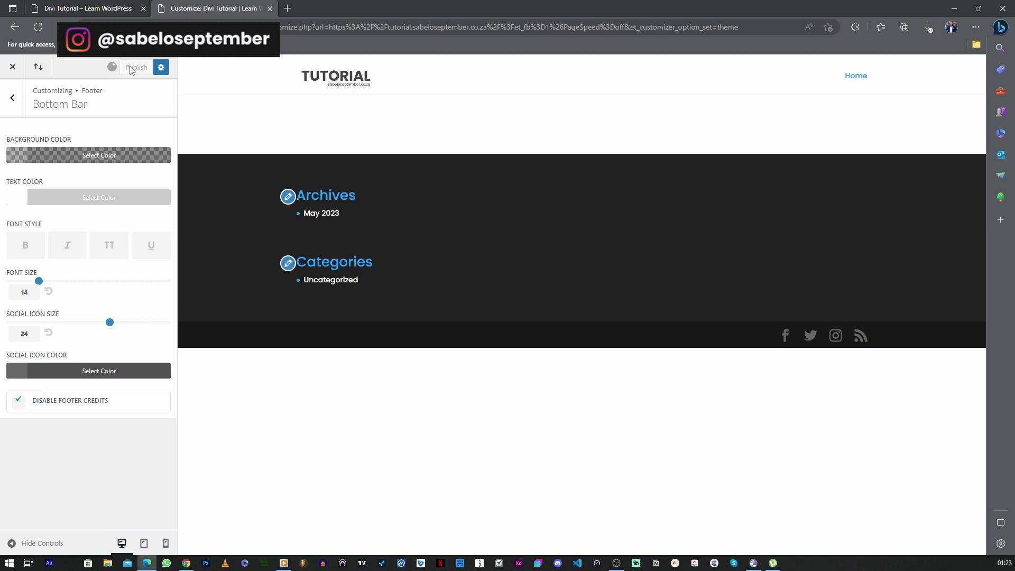
click(15, 104)
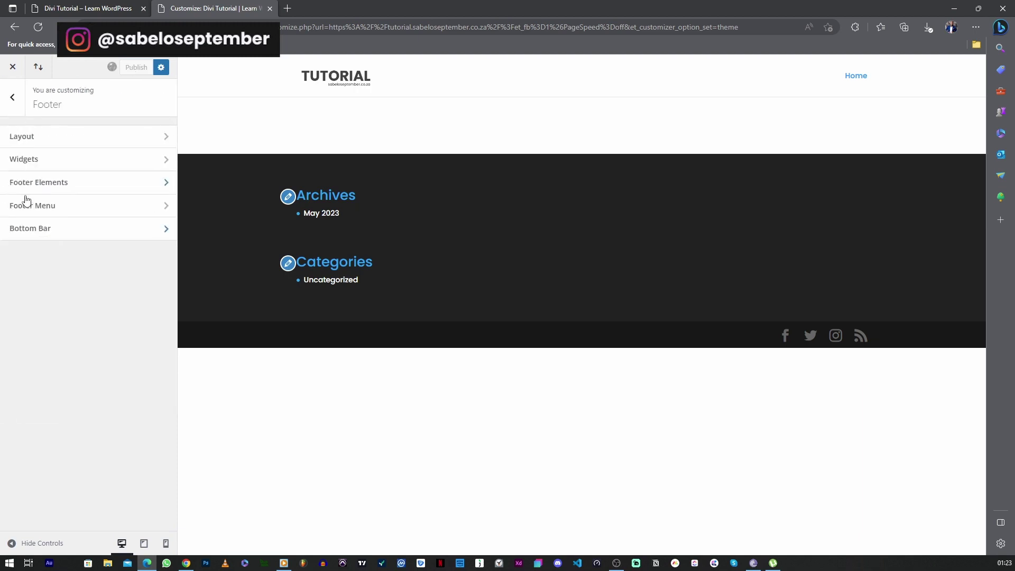
Untick Show Social Icons in Footer Elements and publish the change
click(50, 189)
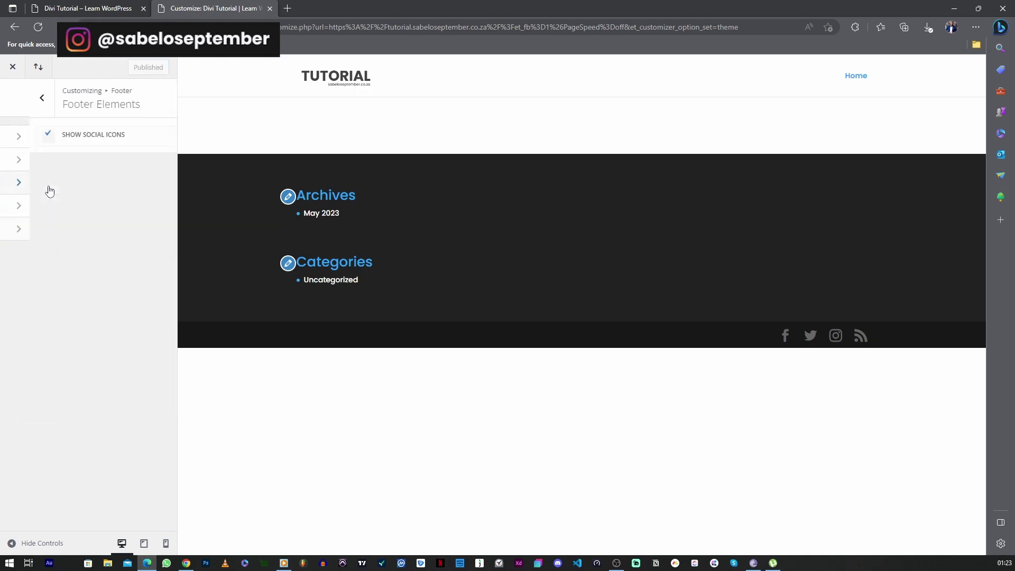
click(19, 135)
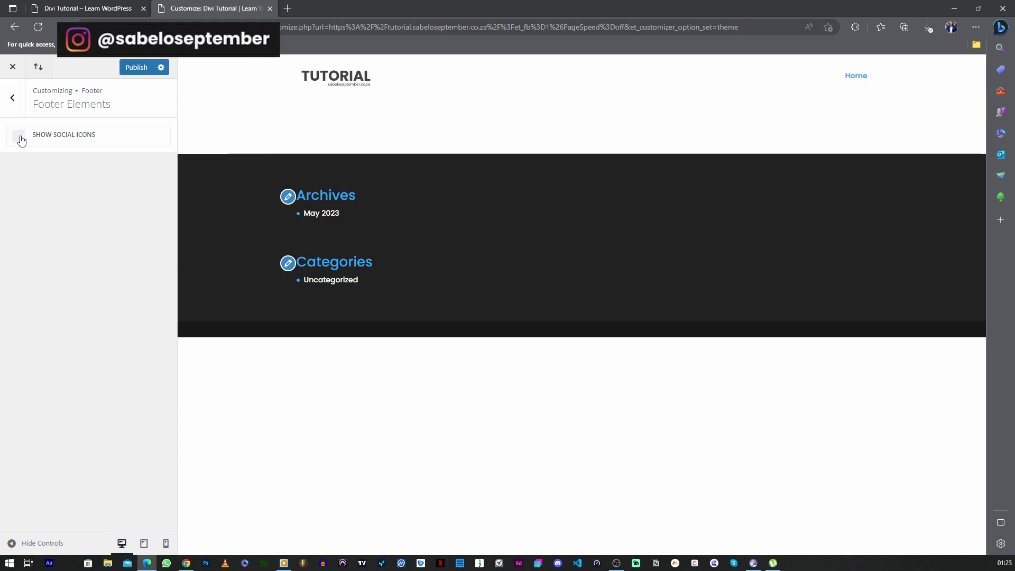
click(19, 135)
click(19, 136)
click(19, 135)
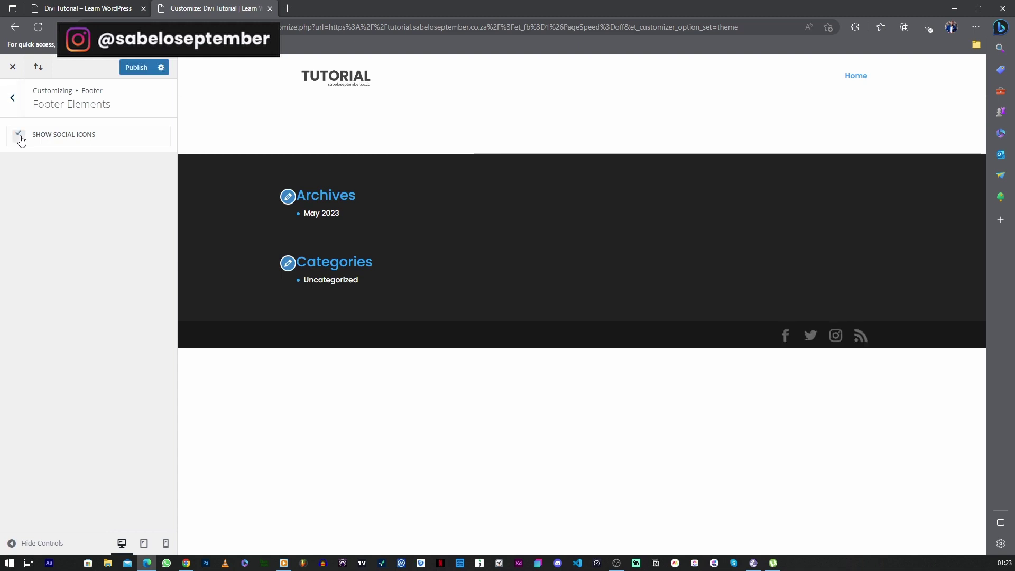
click(19, 135)
click(136, 67)
click(12, 97)
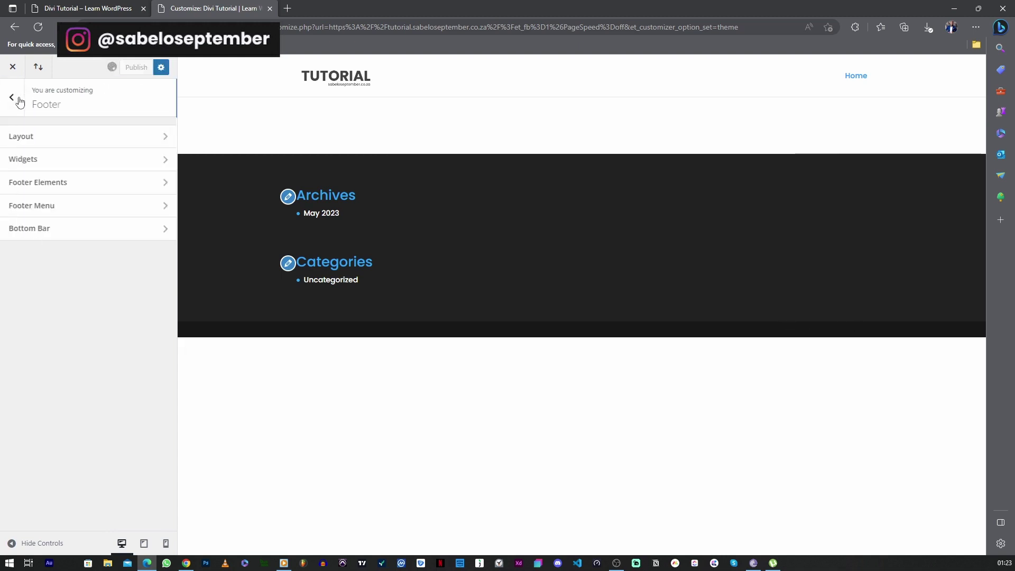
Delete the Archives widget from Footer Area #1
click(34, 159)
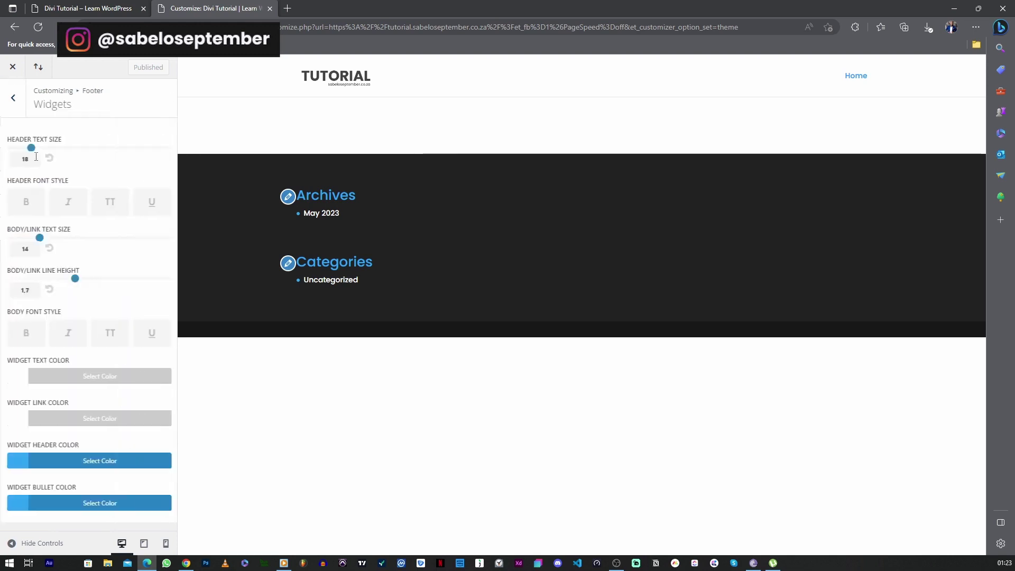
click(287, 199)
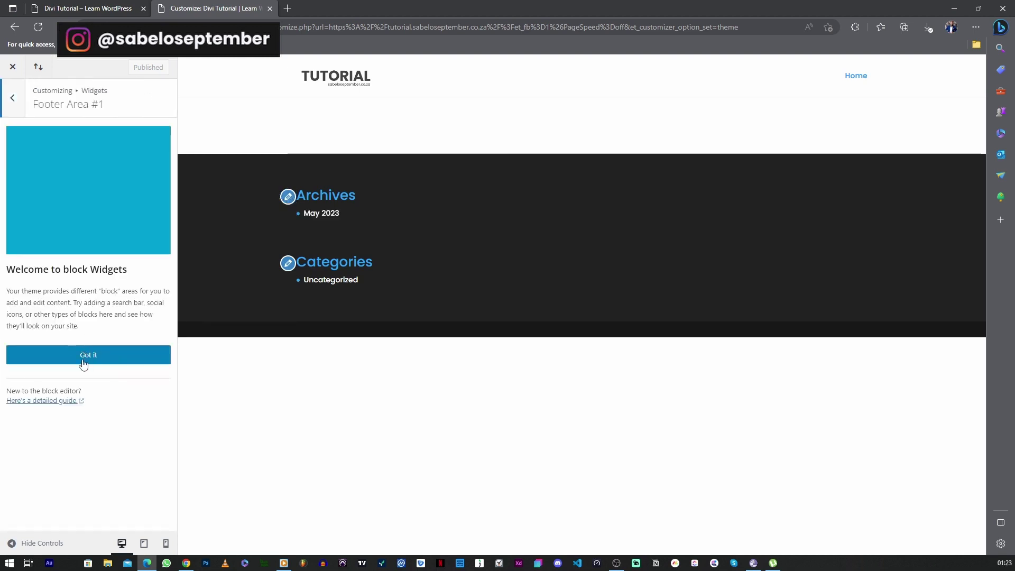
click(83, 361)
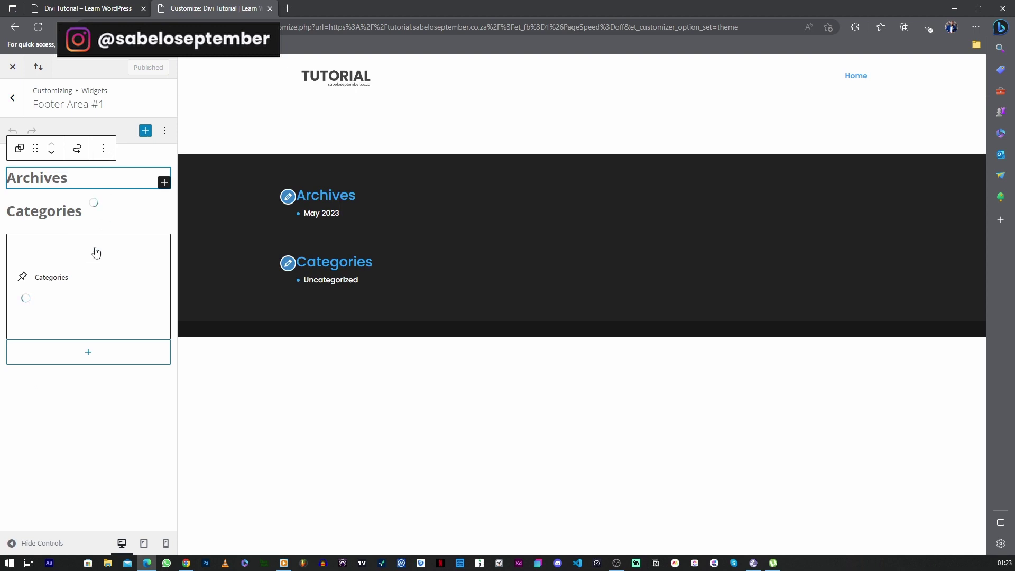
click(103, 148)
click(113, 414)
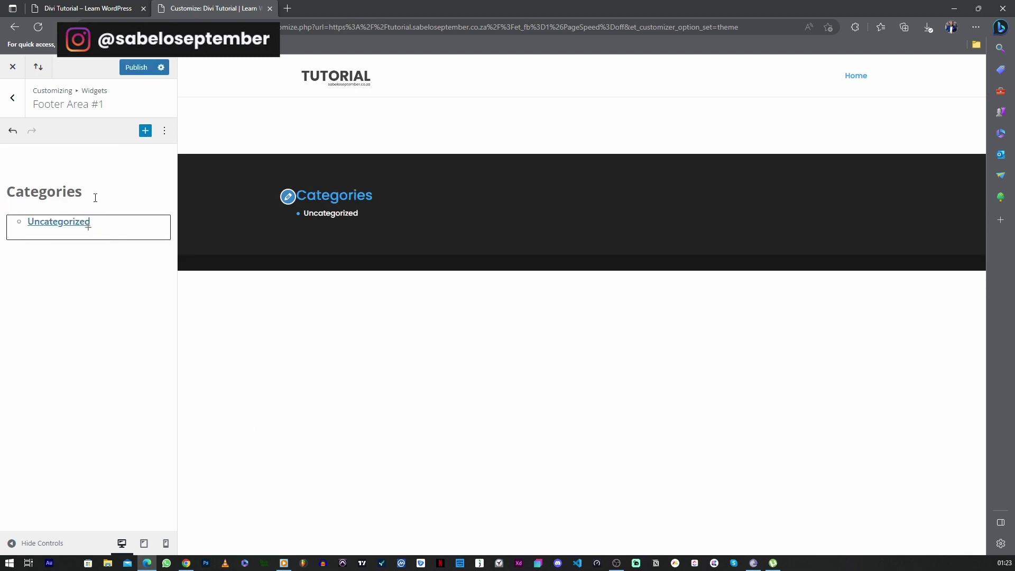
Remove the Categories heading and its group, then publish the removals
click(77, 177)
click(280, 148)
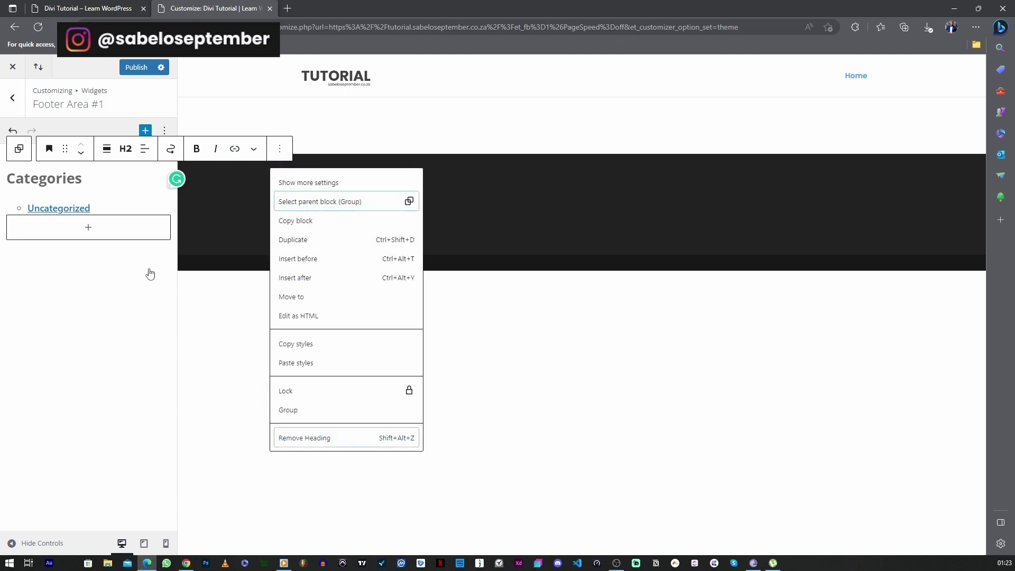
key(shift+alt+z)
click(71, 149)
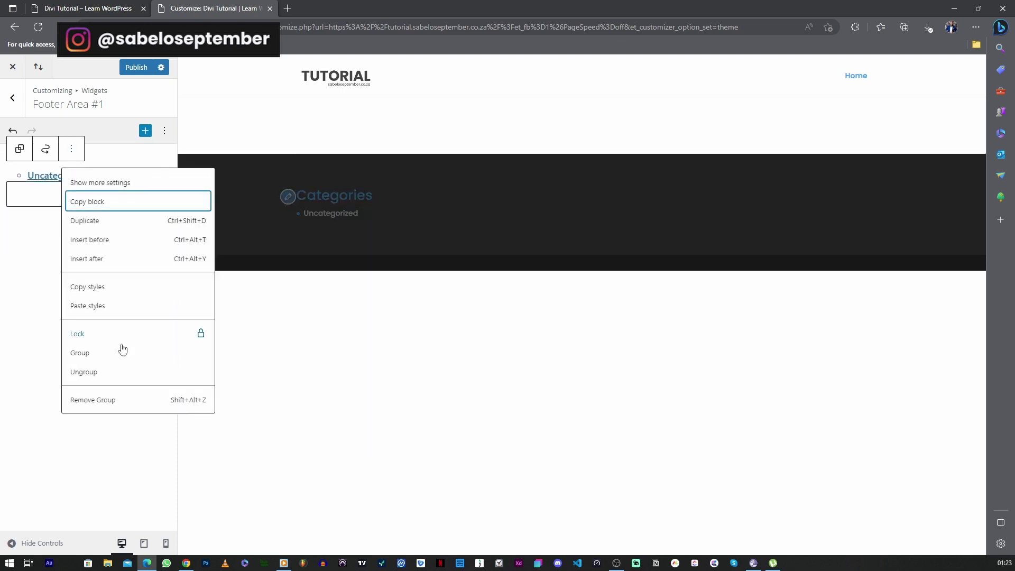
click(105, 400)
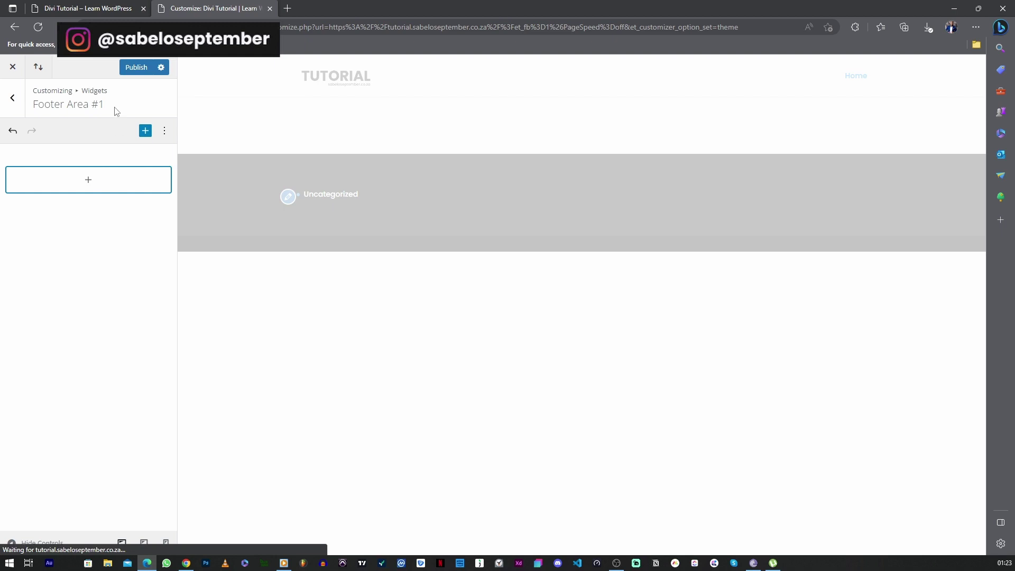
click(132, 69)
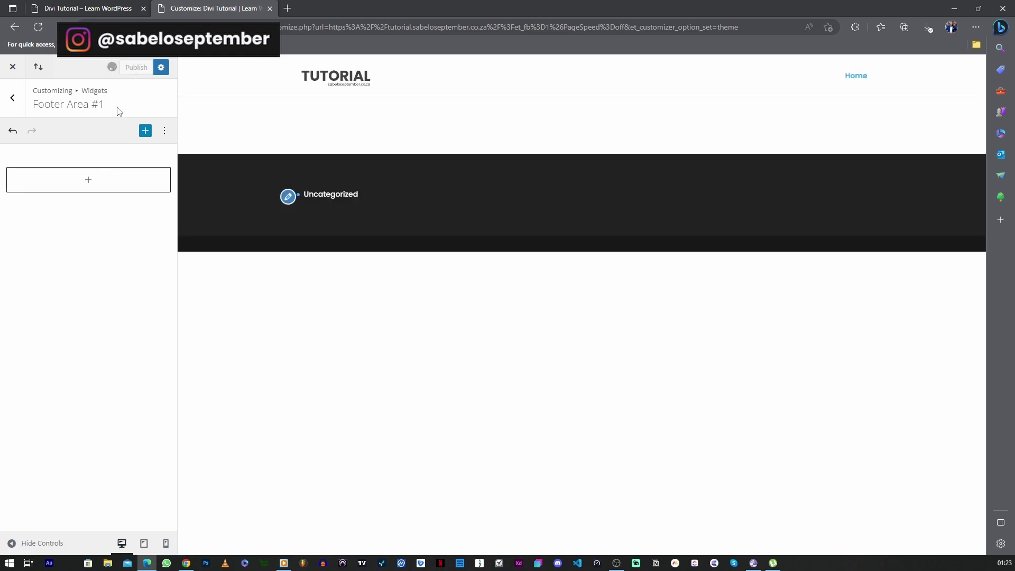
Toggle the block inserter in the footer area, then undo the last widget change
click(106, 180)
click(114, 182)
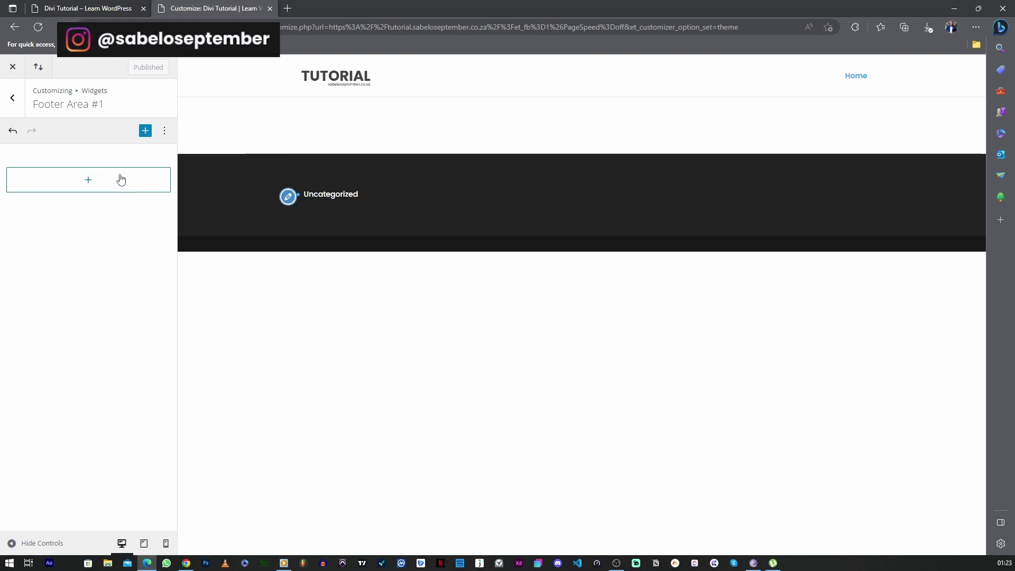
click(122, 179)
click(166, 182)
right_click(158, 164)
key(Escape)
click(165, 178)
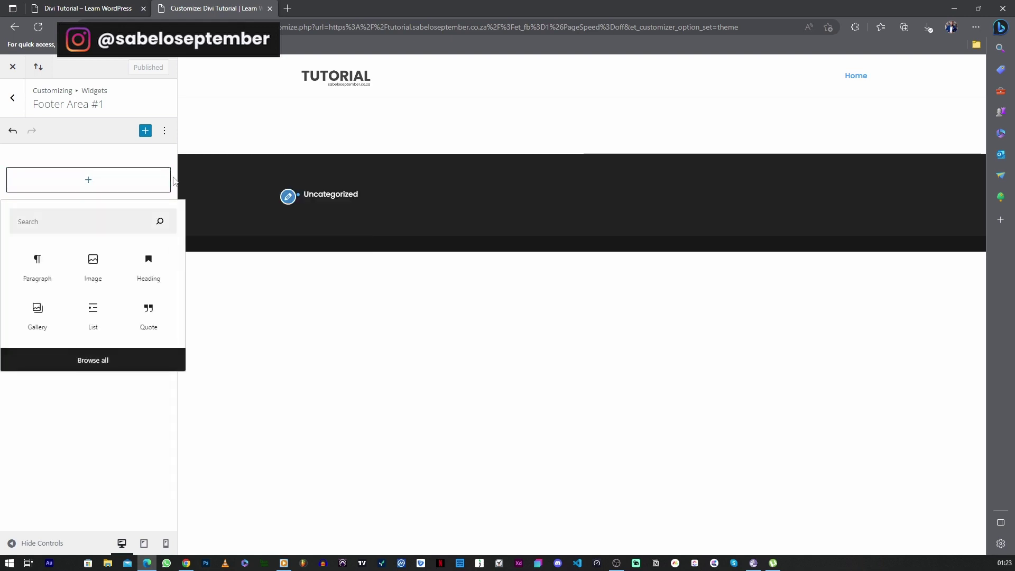
click(113, 163)
click(13, 132)
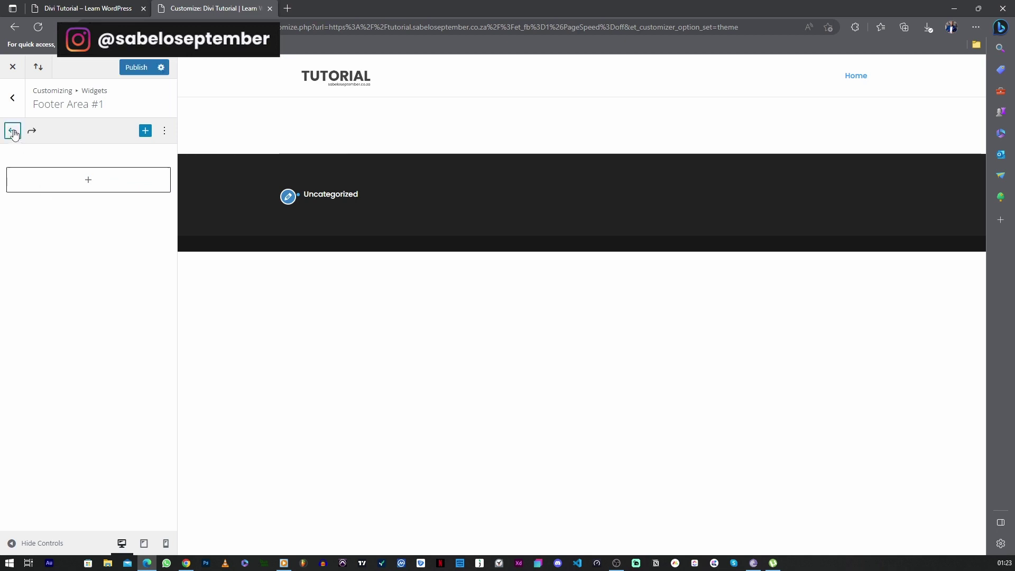
Delete the Uncategorized categories list block and publish the widget changes
click(85, 175)
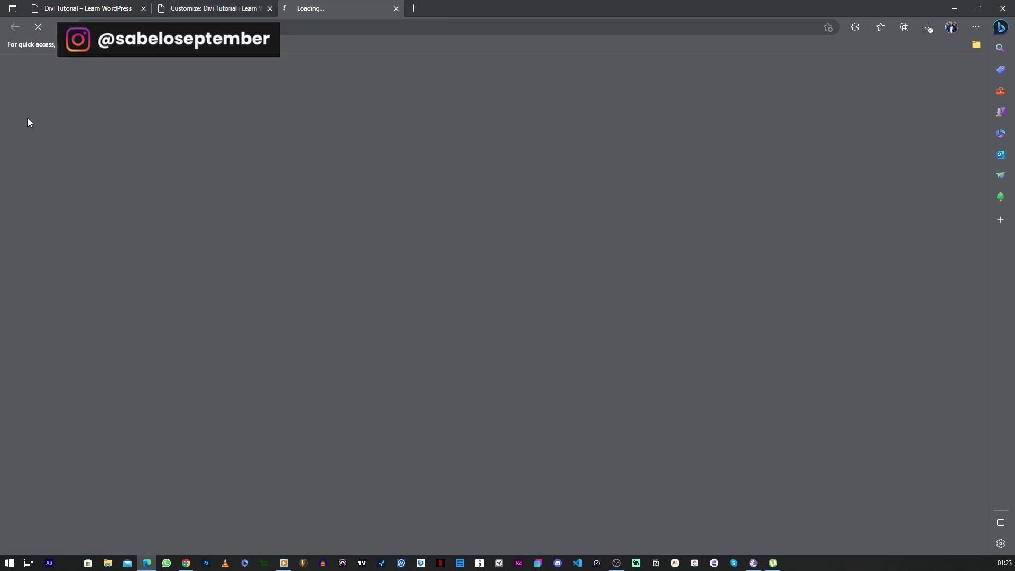
click(395, 9)
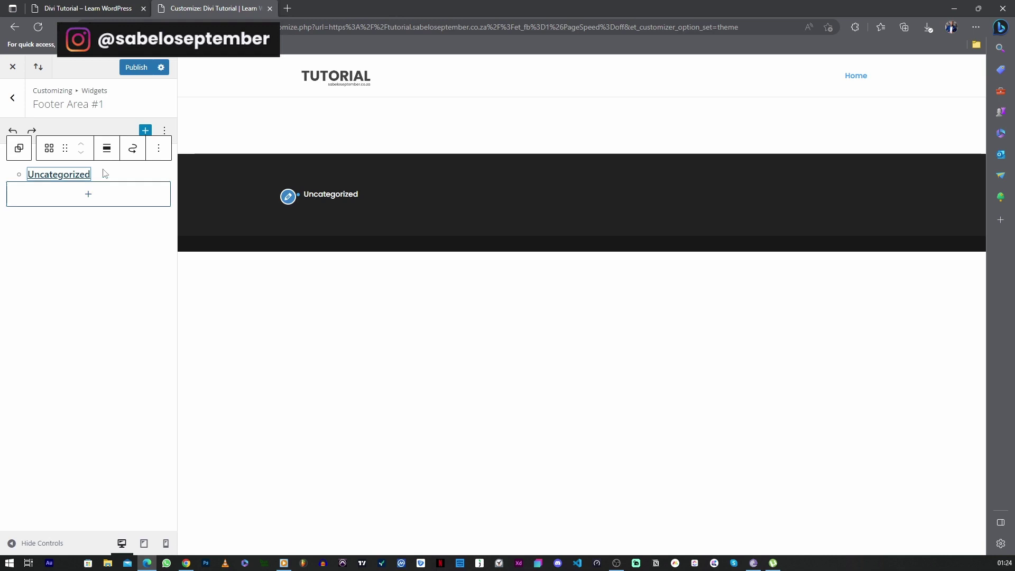
click(158, 147)
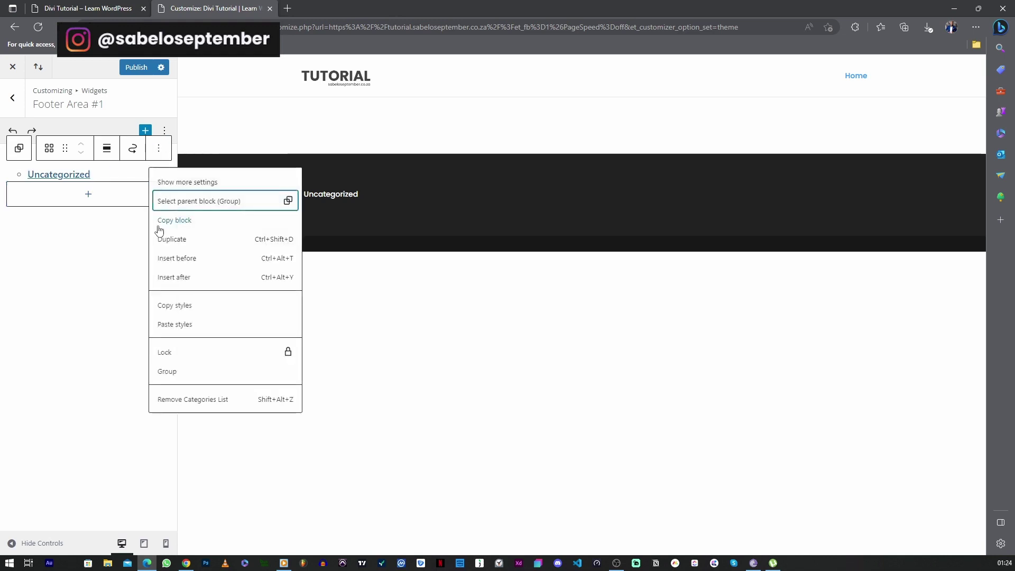
click(189, 400)
click(138, 69)
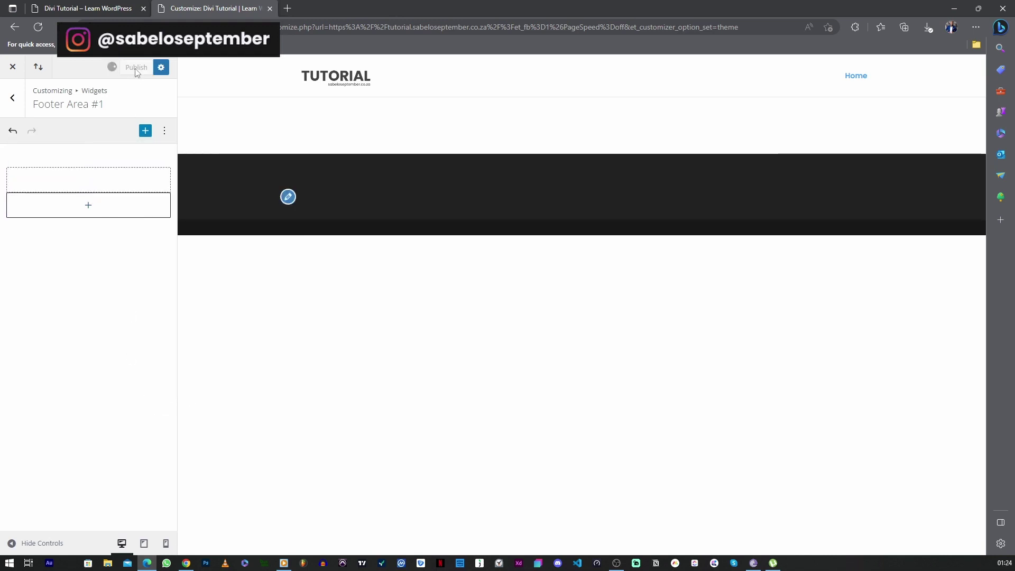
Remove the leftover empty block, publish, and return to the customizer's top level
click(116, 180)
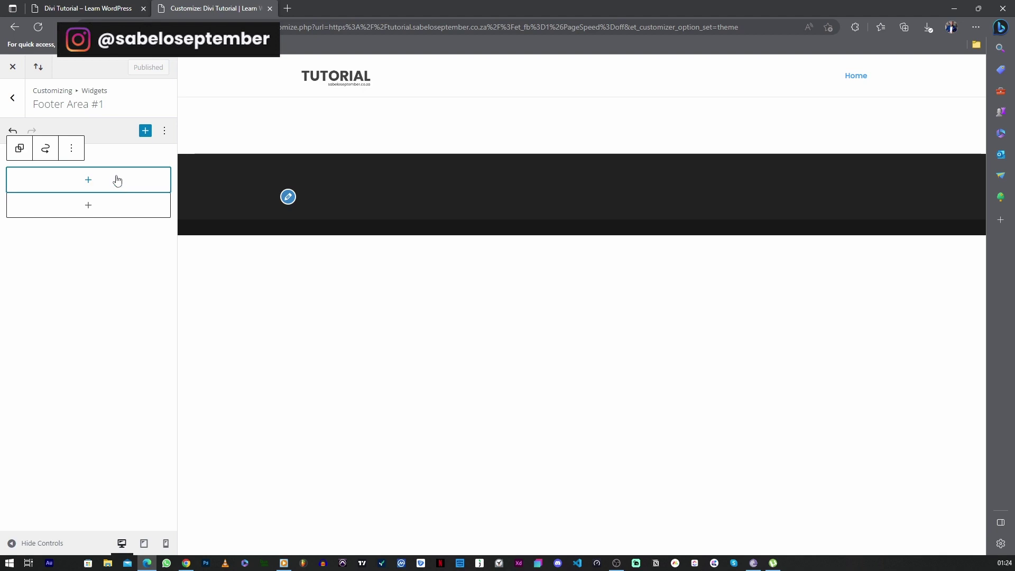
click(71, 148)
click(93, 384)
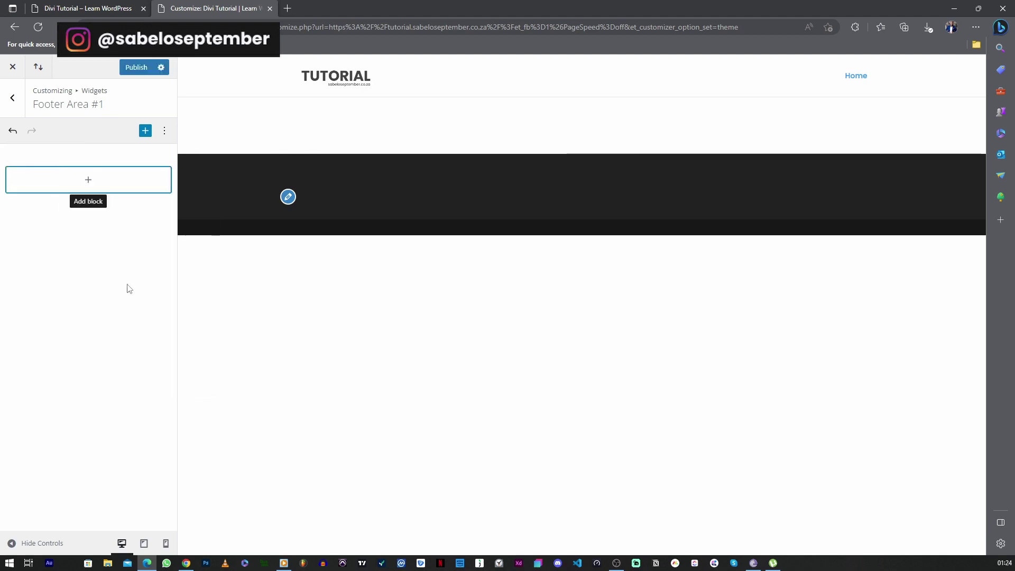
click(137, 69)
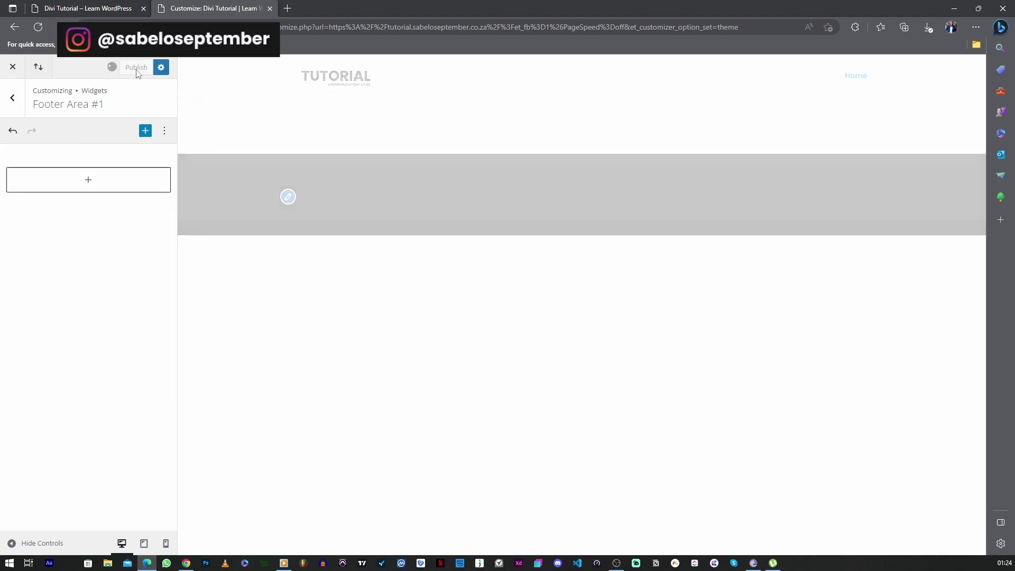
click(12, 98)
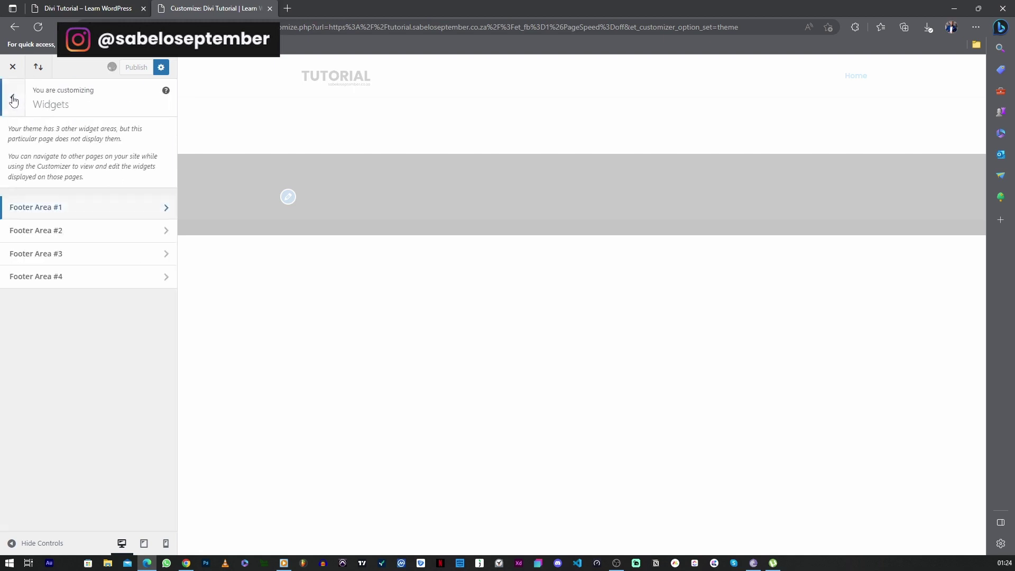
click(13, 99)
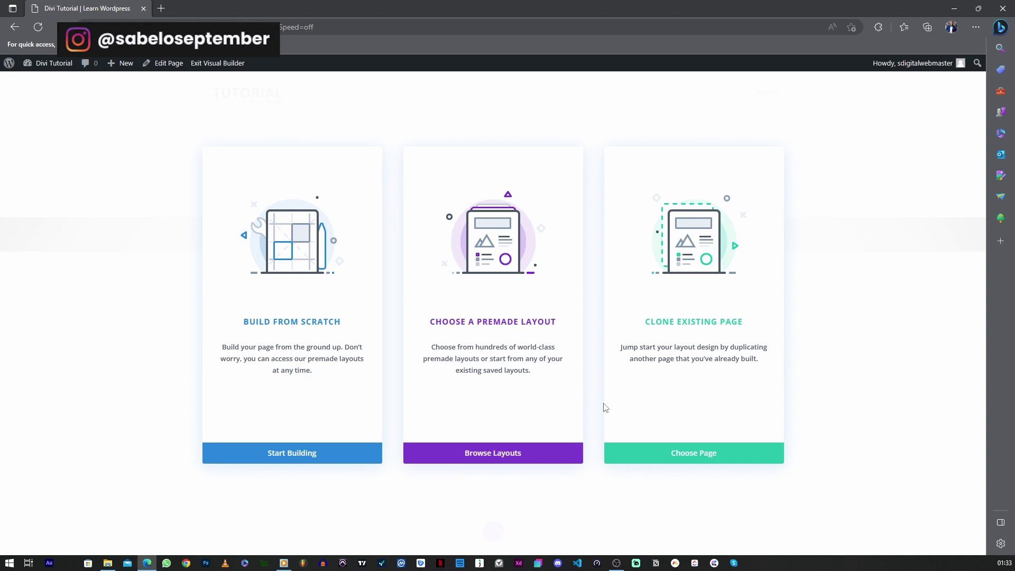
Choose Browse Layouts under Choose a Premade Layout in the Divi start options
click(482, 450)
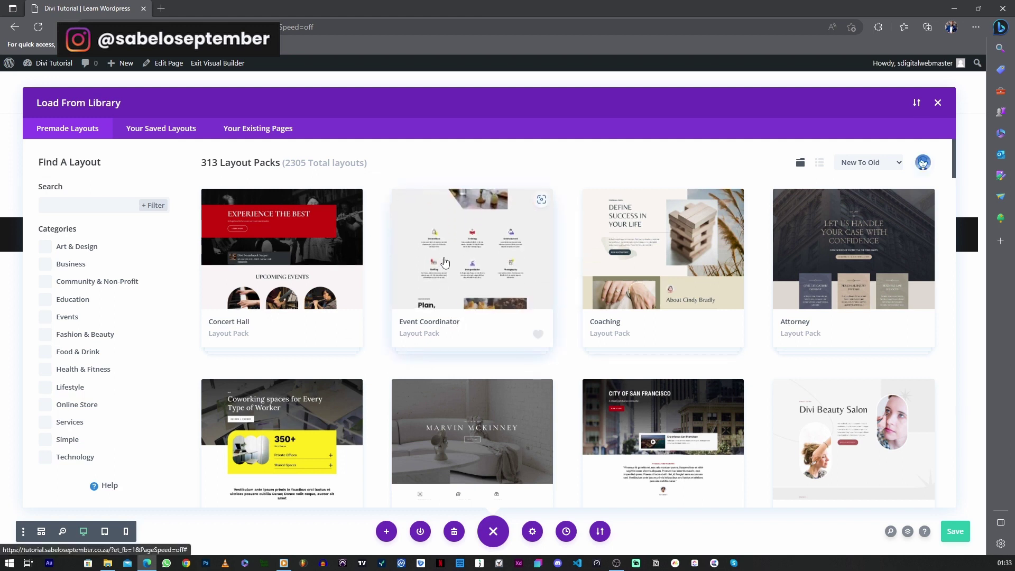
Open the Event Coordinator pack and preview its About, Contact, Blog and Home layouts
click(460, 278)
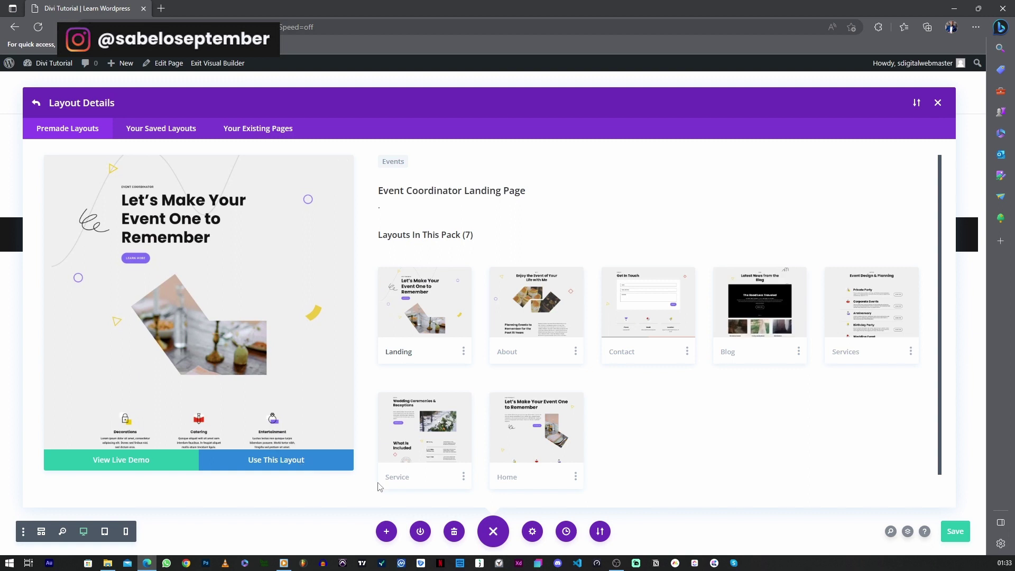
click(514, 314)
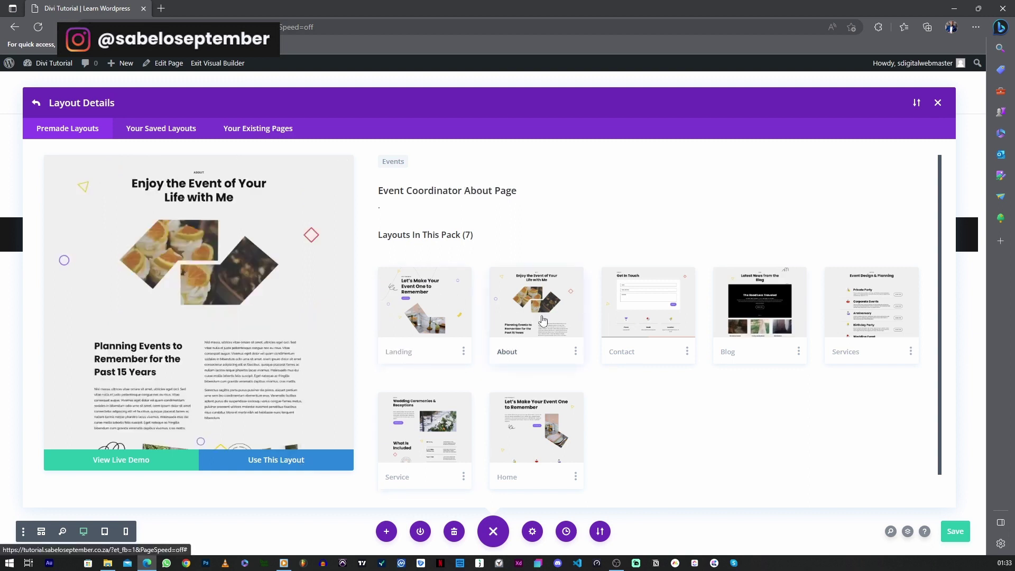
click(664, 321)
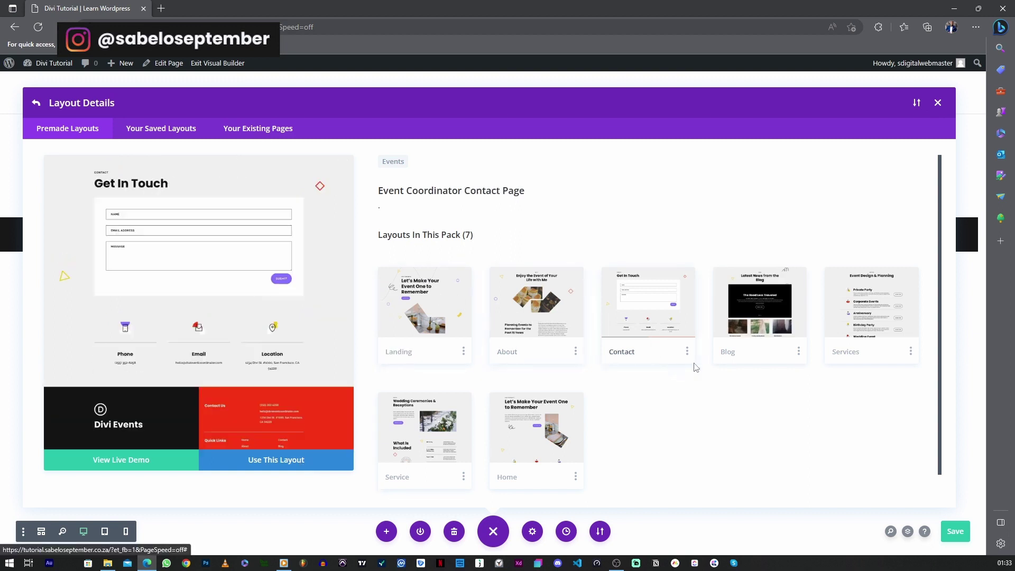
click(715, 338)
click(543, 441)
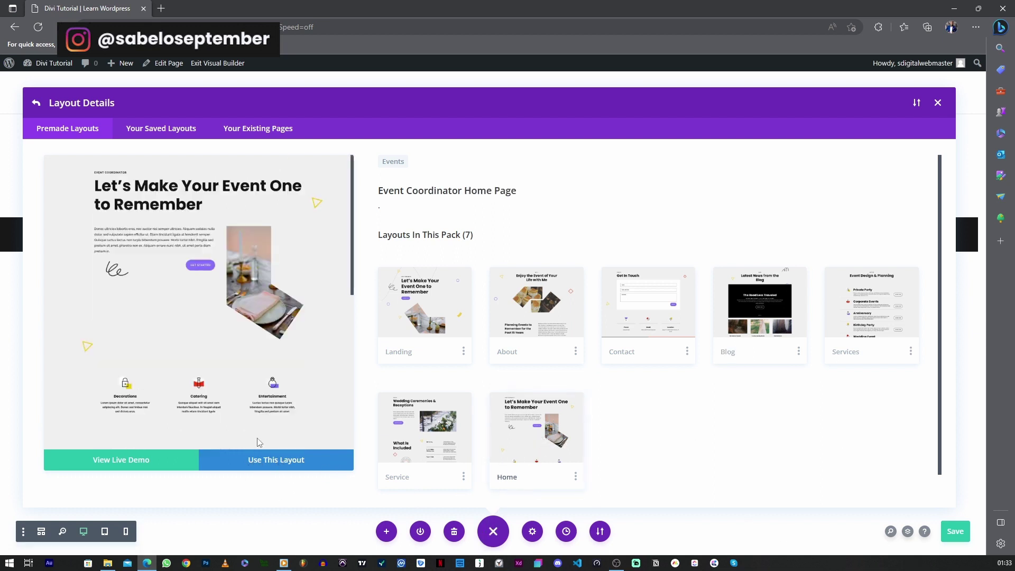
Apply the Event Coordinator Home layout, importing it with its presets
scroll(259, 442, down, 8)
scroll(266, 410, up, 2)
scroll(280, 428, down, 5)
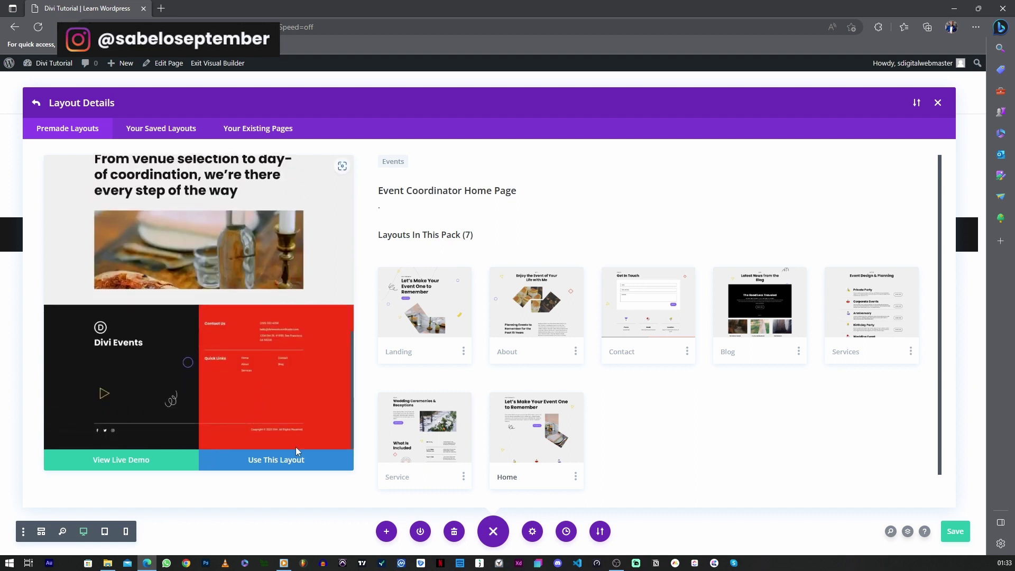
click(256, 465)
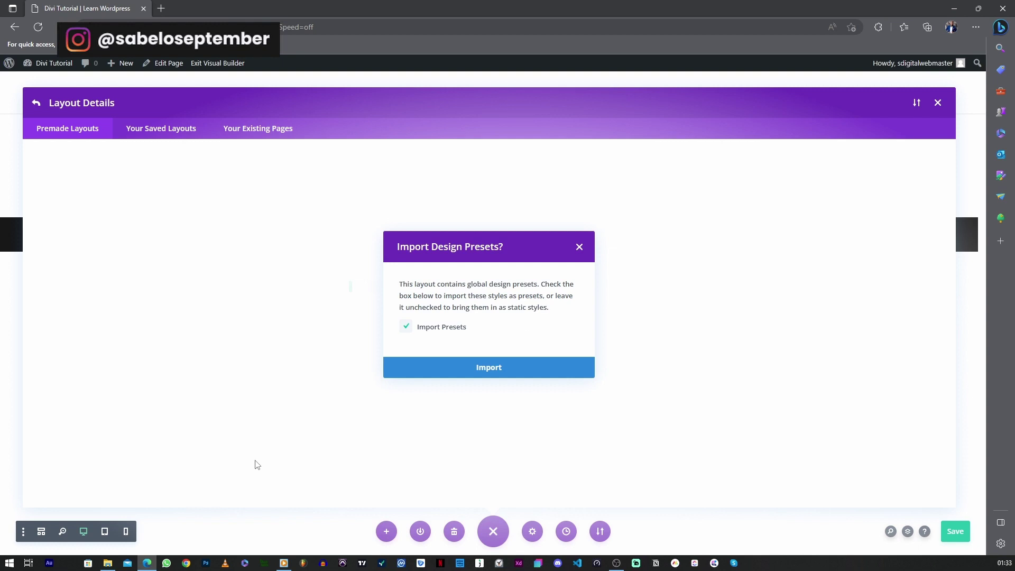
click(496, 369)
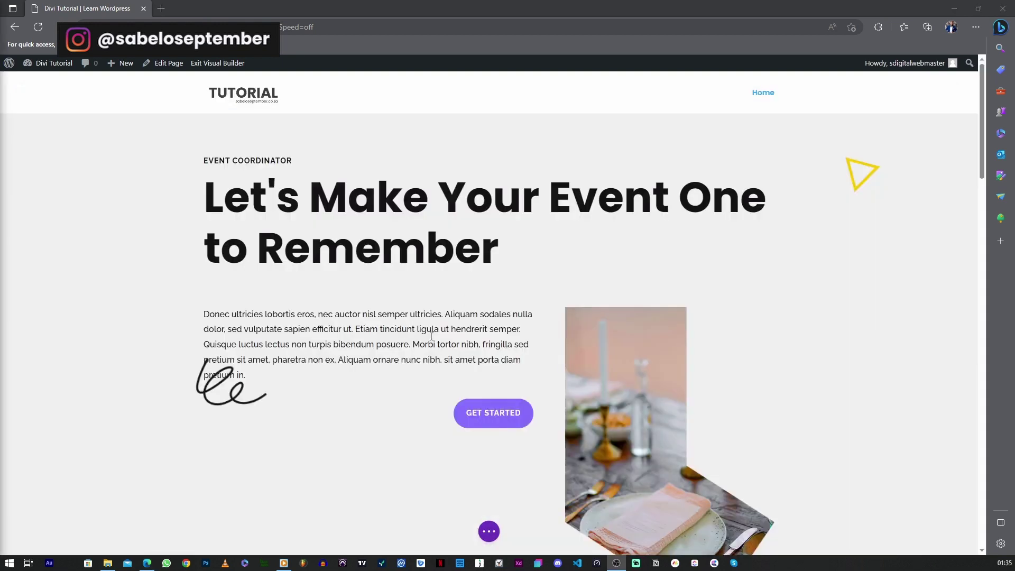
Scroll through the loaded Event Coordinator page and back up to the hero
scroll(416, 215, down, 5)
scroll(416, 215, down, 10)
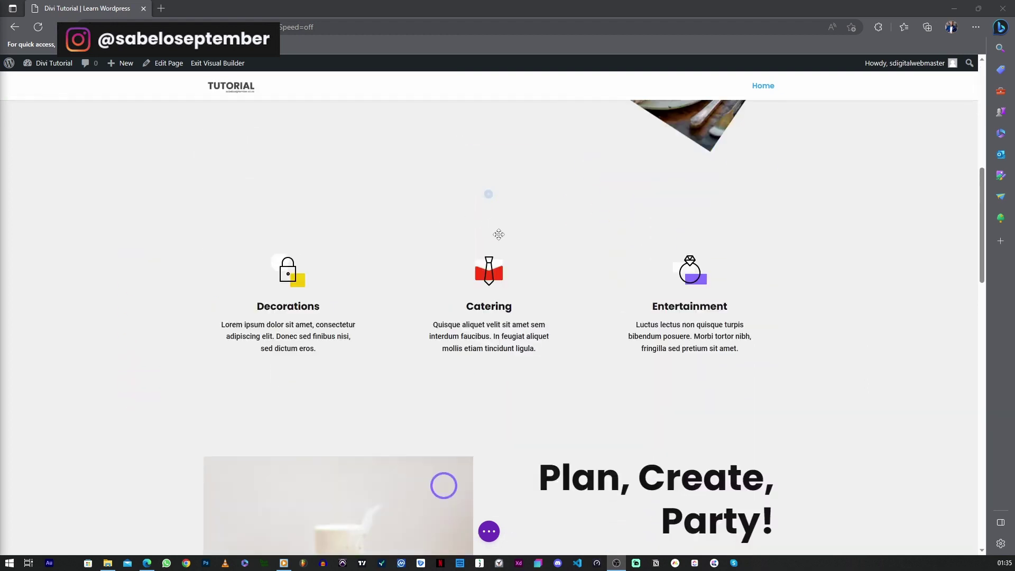
scroll(453, 243, up, 15)
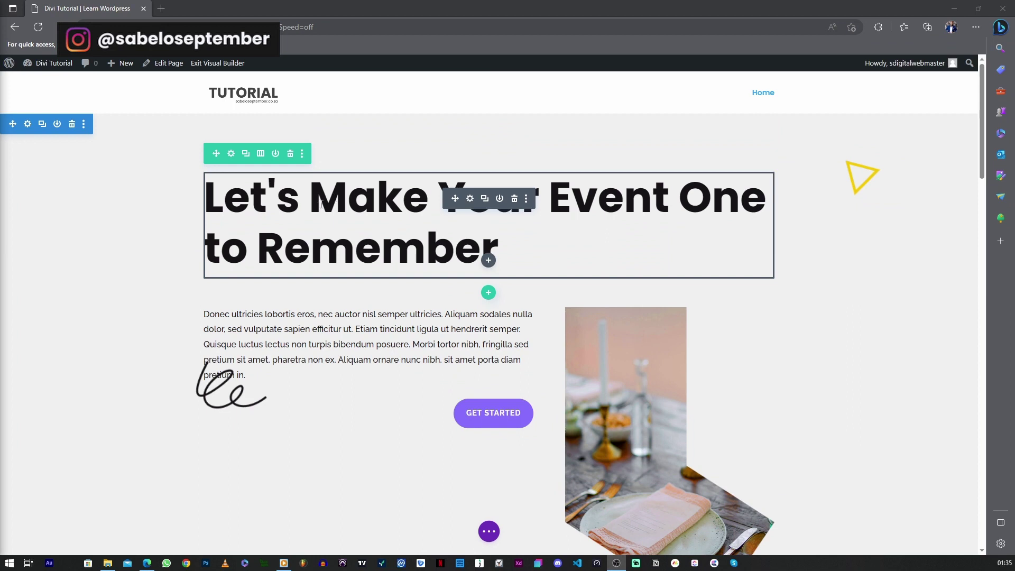
Replace the hero heading with 'We Host Epic Shows'
click(273, 195)
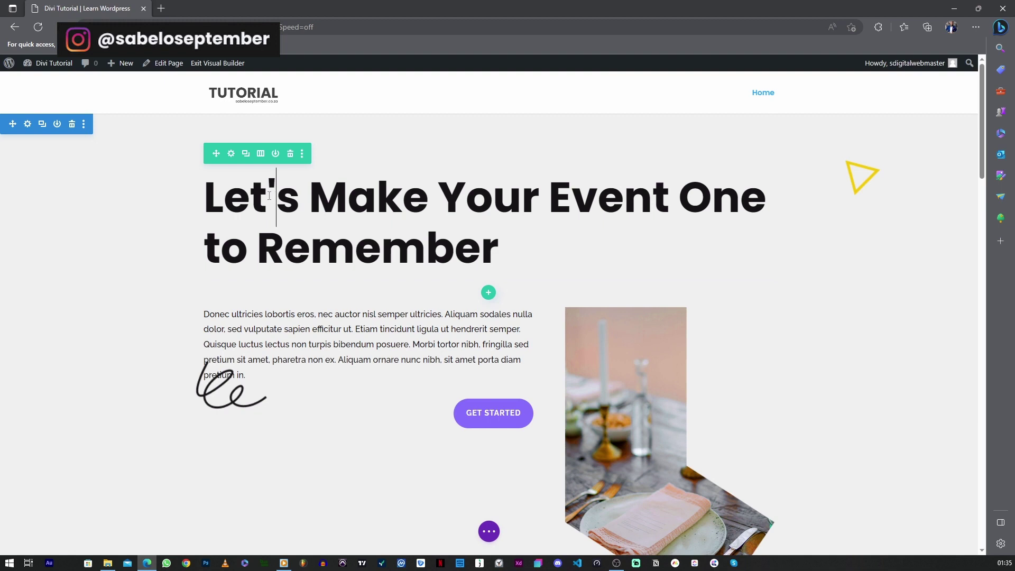
drag(214, 191, 497, 243)
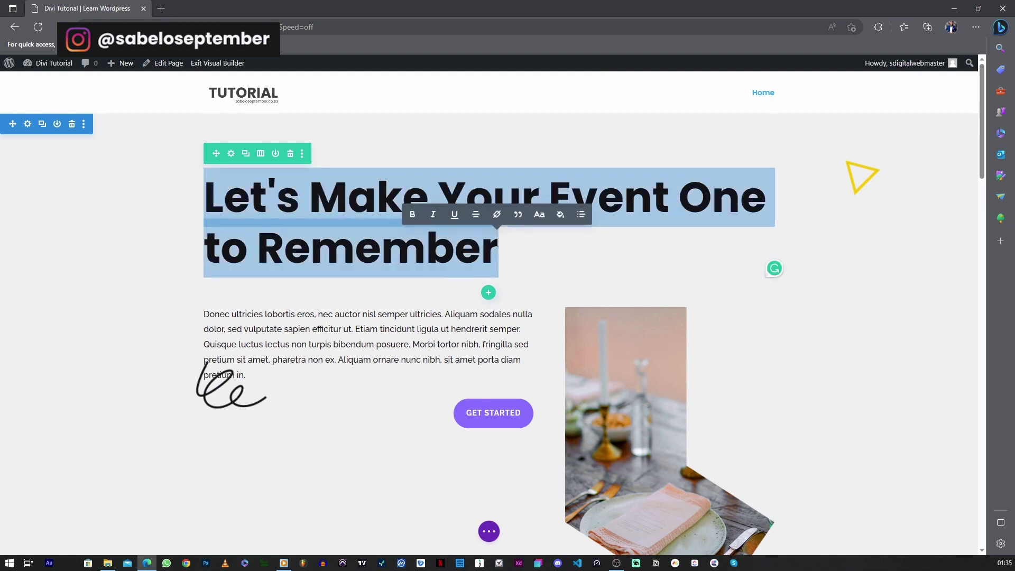
text(WE)
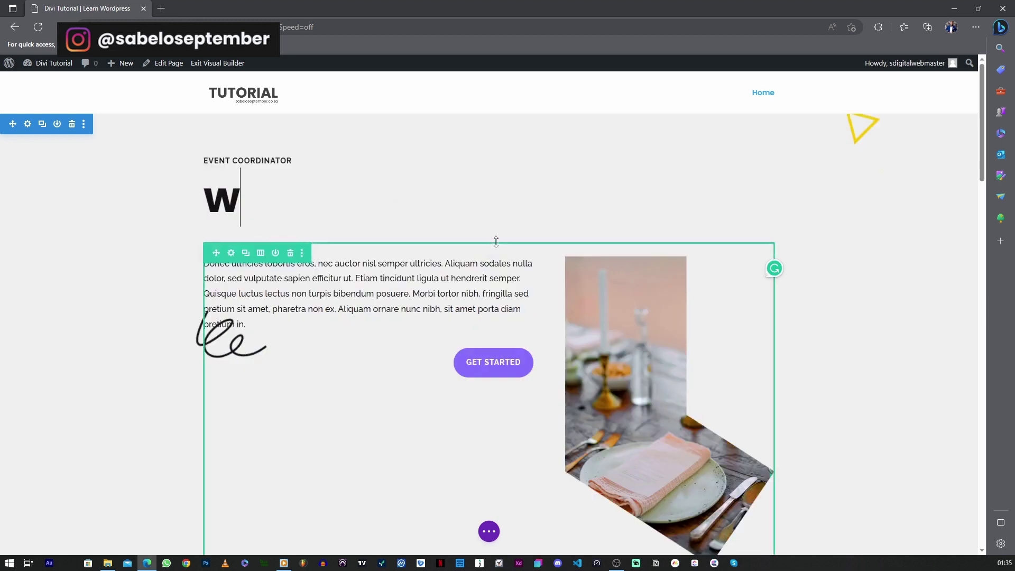
key(BackSpace)
key(BackSpace)
text(We )
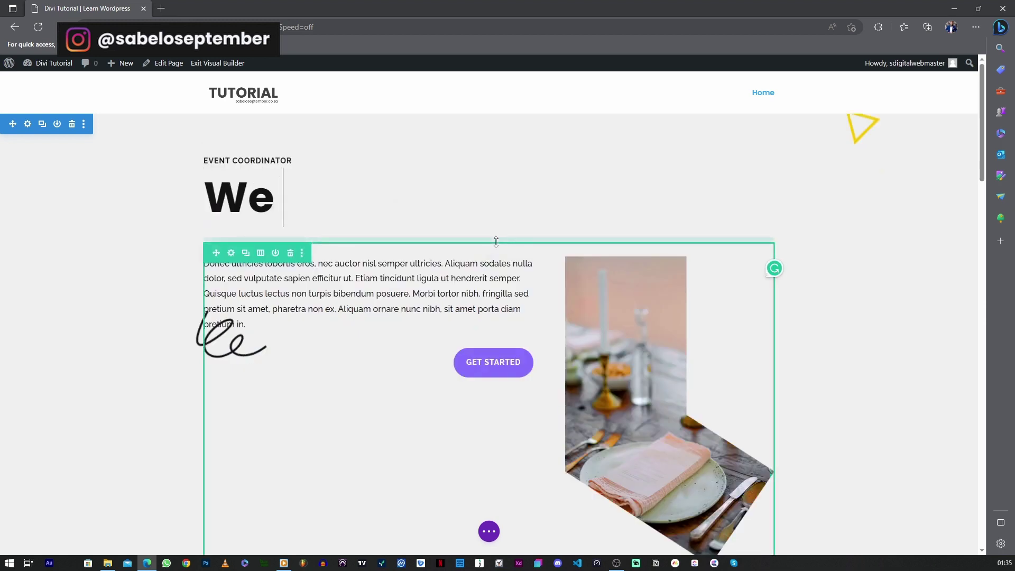
text(Host Ep)
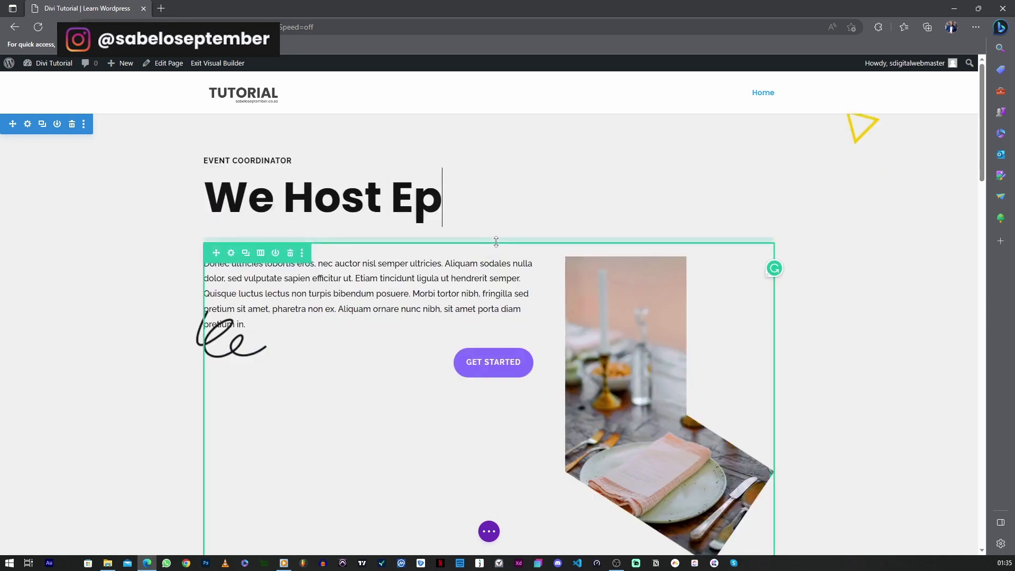
text(ic Shows)
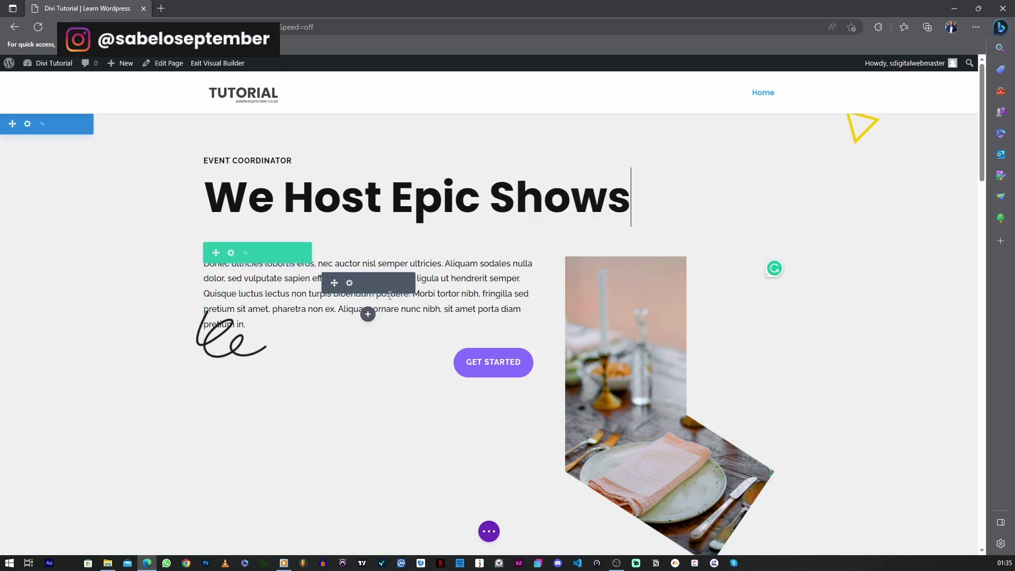
Select the intro paragraph's sample text and type placeholder characters over it
click(506, 279)
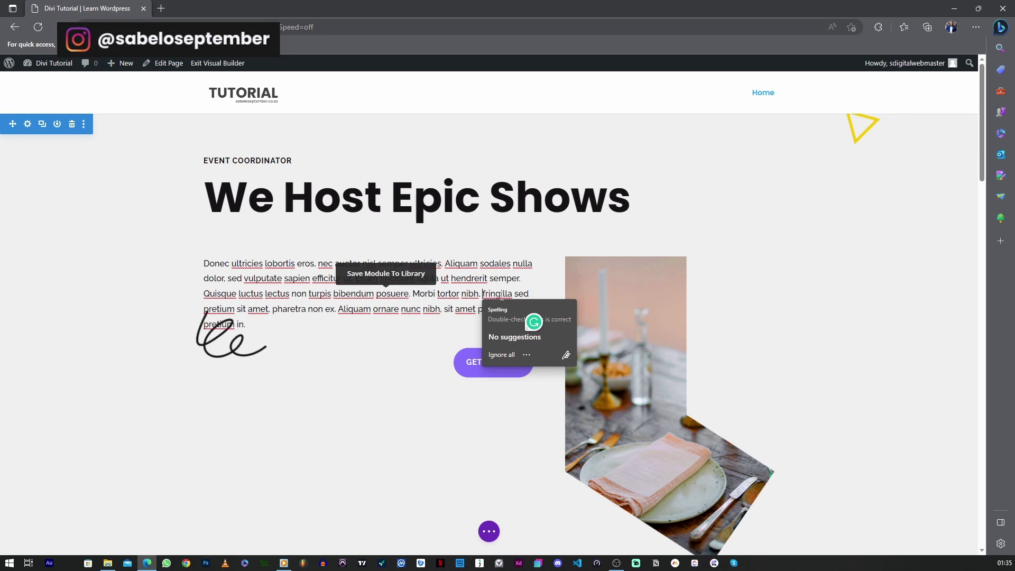
drag(522, 312, 205, 265)
text(GSHJHJKLKFBJMKL:DFMNGJKLDF)
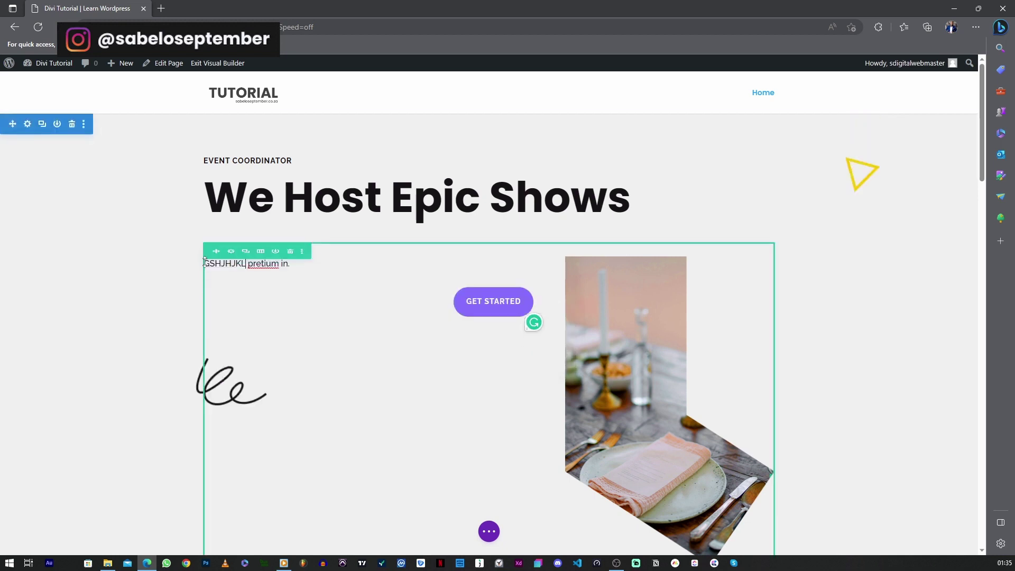
text(KLJG:LFDNKJGVFLNVBJKMFDKVBKFJDMNVBKLCNBJKN)
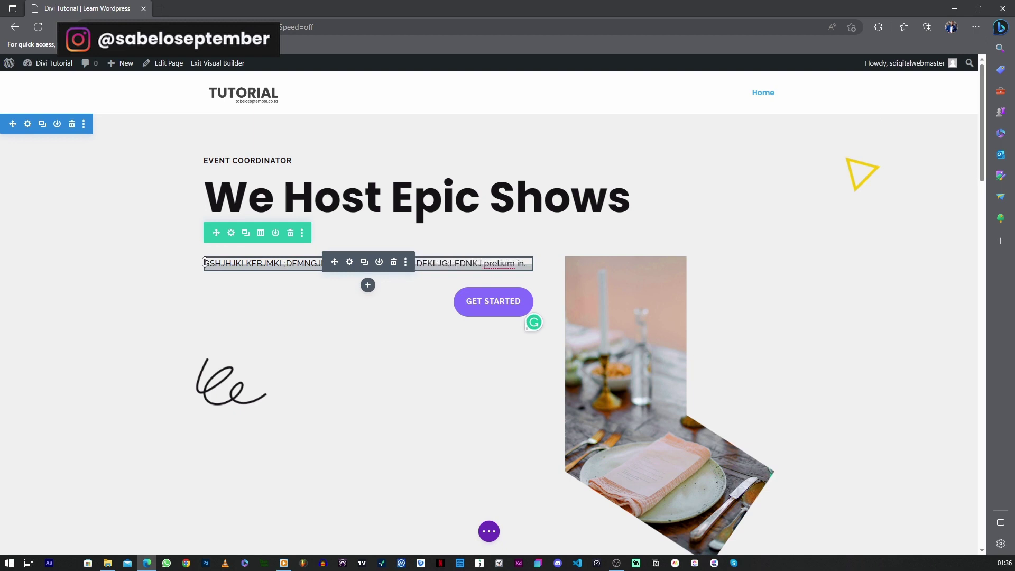
text(FMKLVNKJFDJHGFJHGHJN)
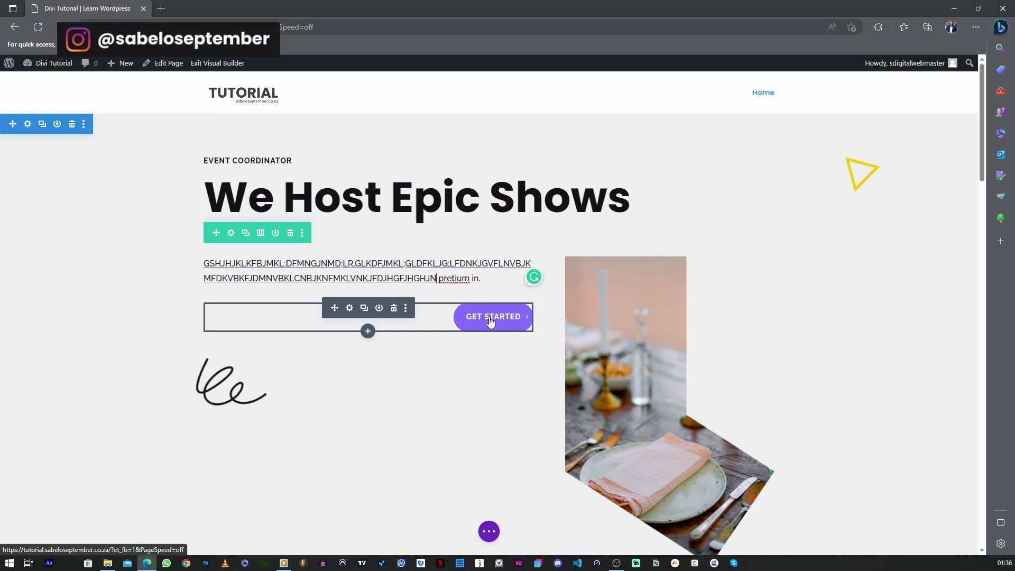
Relabel the hero button from Get Started to LEARN MORE and save the button settings
click(489, 321)
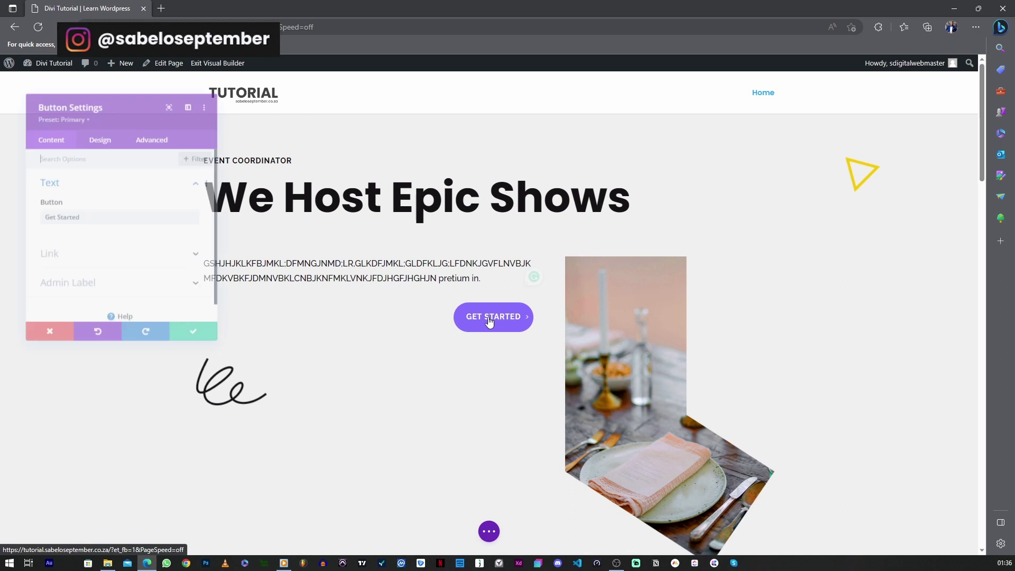
drag(77, 217, 33, 216)
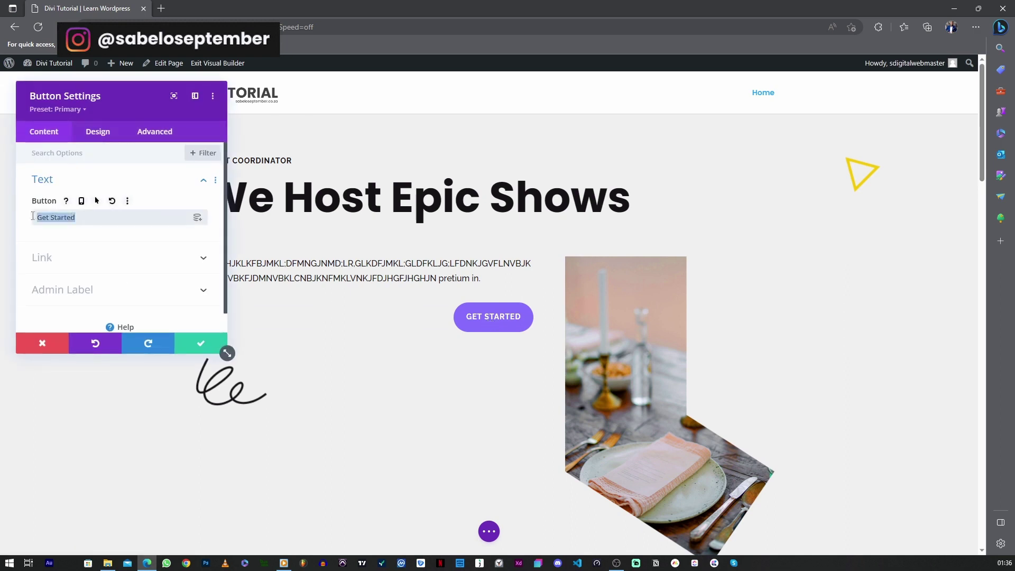
text(lEAR)
key(BackSpace)
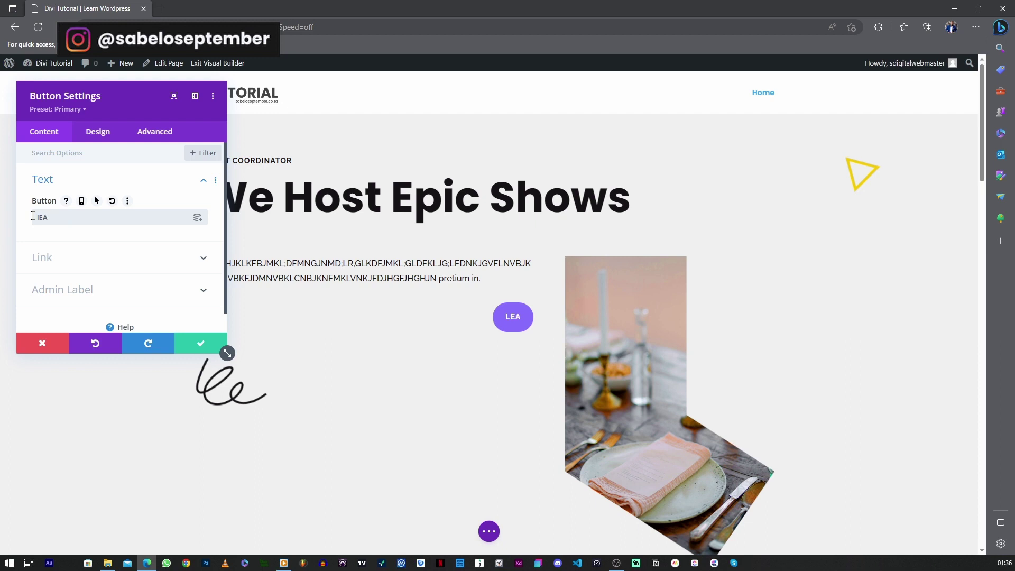
key(BackSpace)
key(BackSpace)
key(BackSpace)
text(LE)
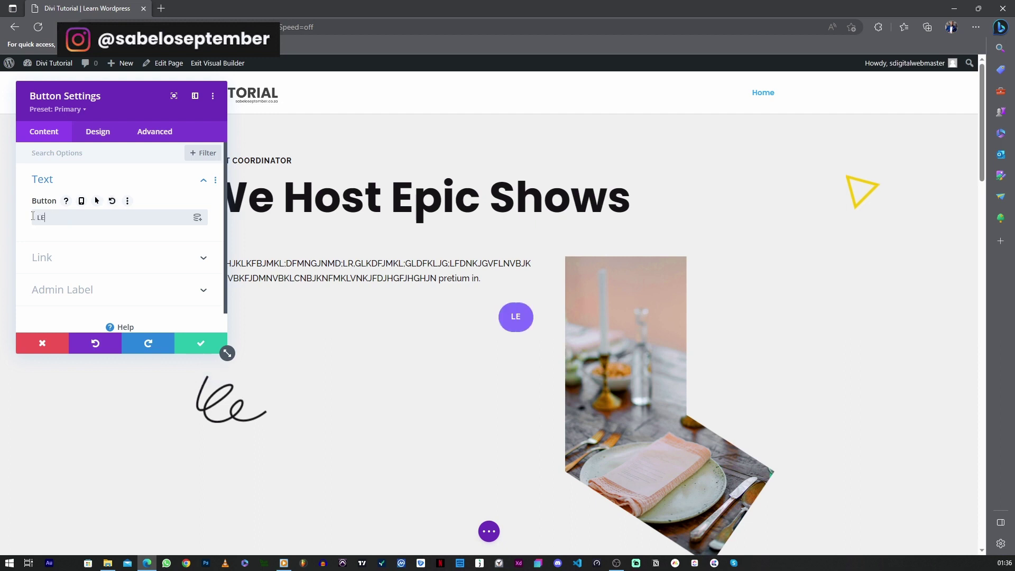
text(ARN MORE)
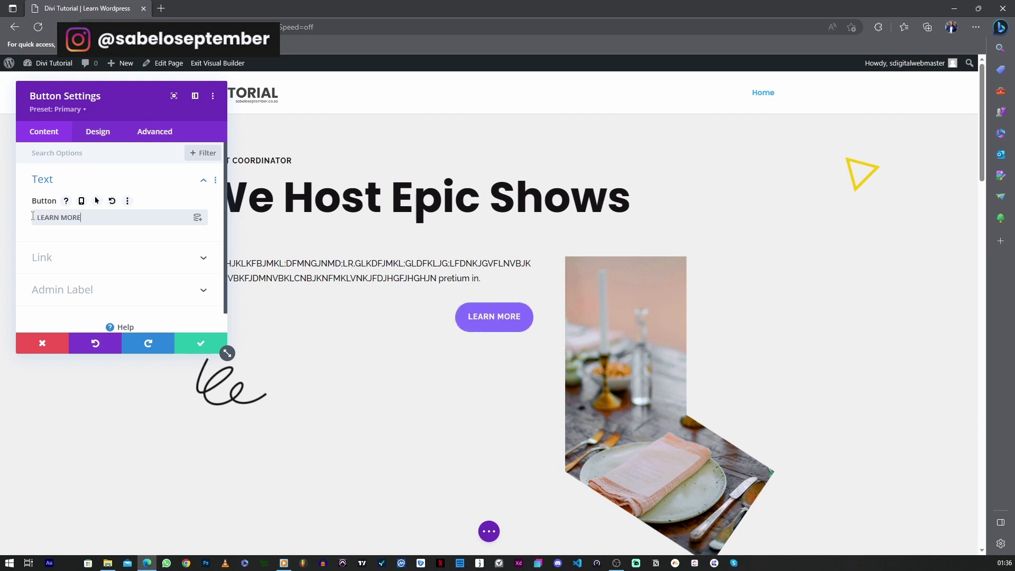
drag(121, 157, 135, 213)
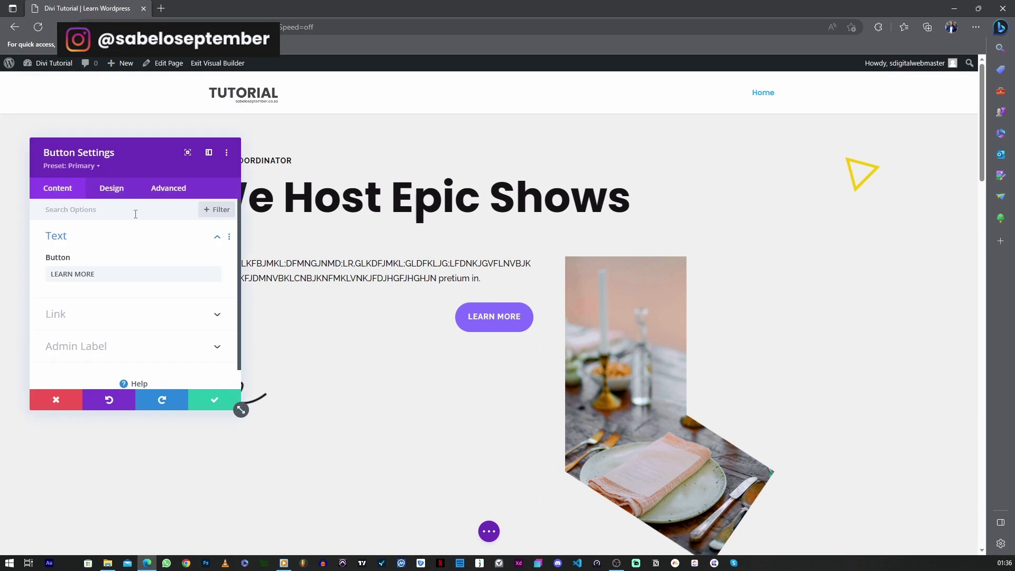
click(73, 321)
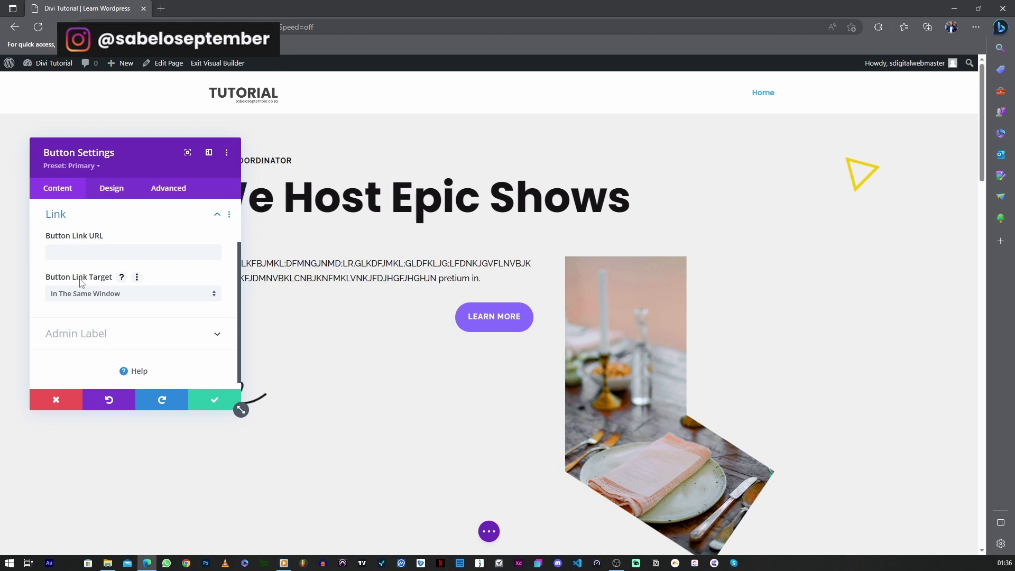
click(205, 402)
scroll(335, 356, down, 6)
scroll(374, 291, up, 2)
scroll(378, 329, up, 4)
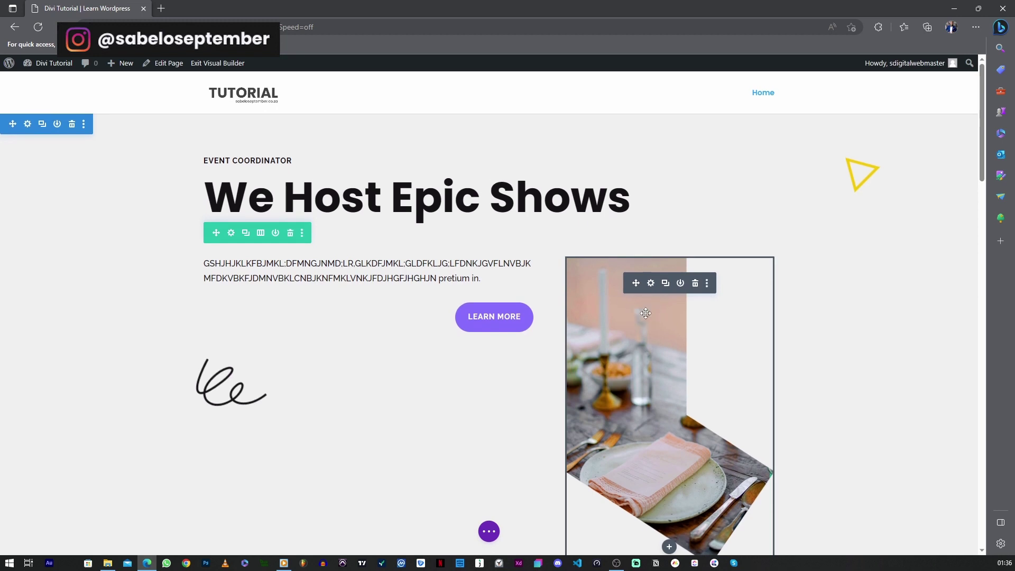
Set the hero image module's background image to the concert-hall-5 flute-player photo and save
click(646, 312)
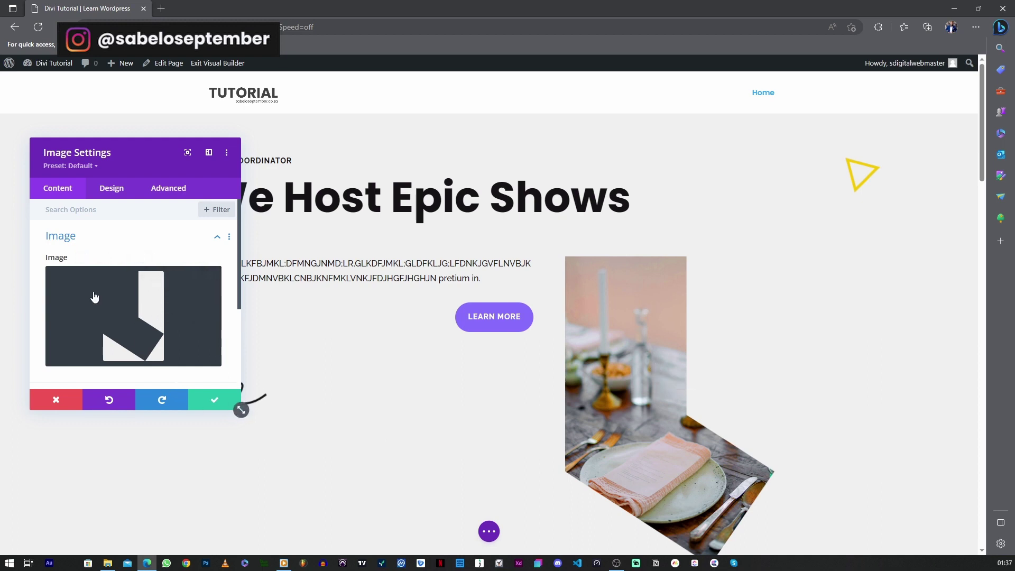
click(74, 242)
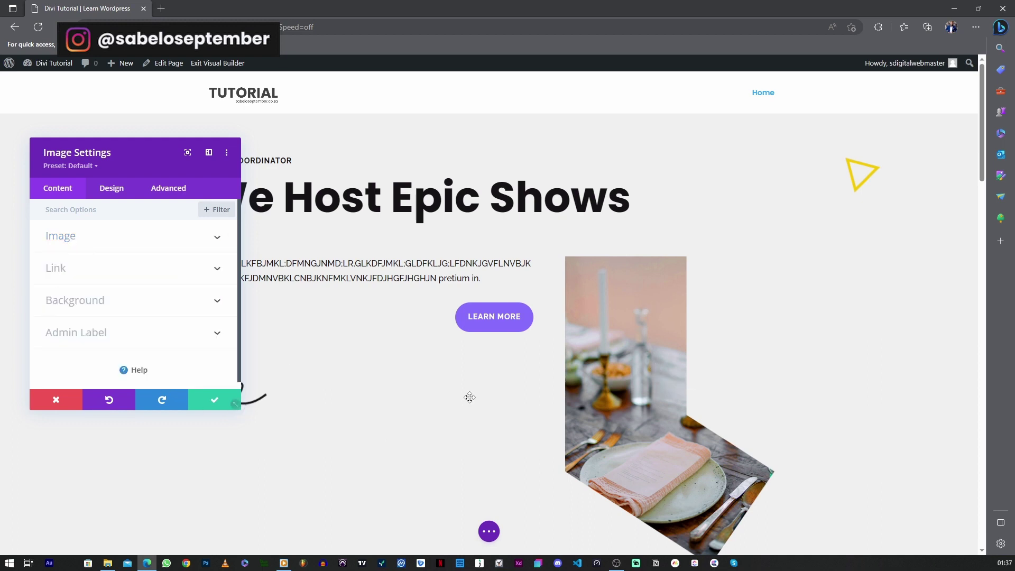
click(85, 302)
click(118, 256)
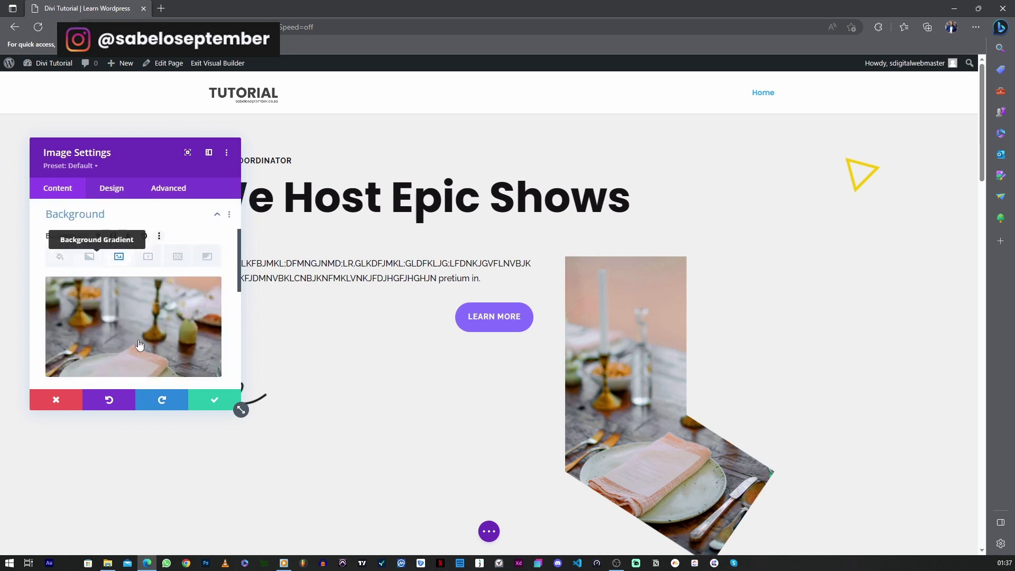
scroll(139, 345, down, 1)
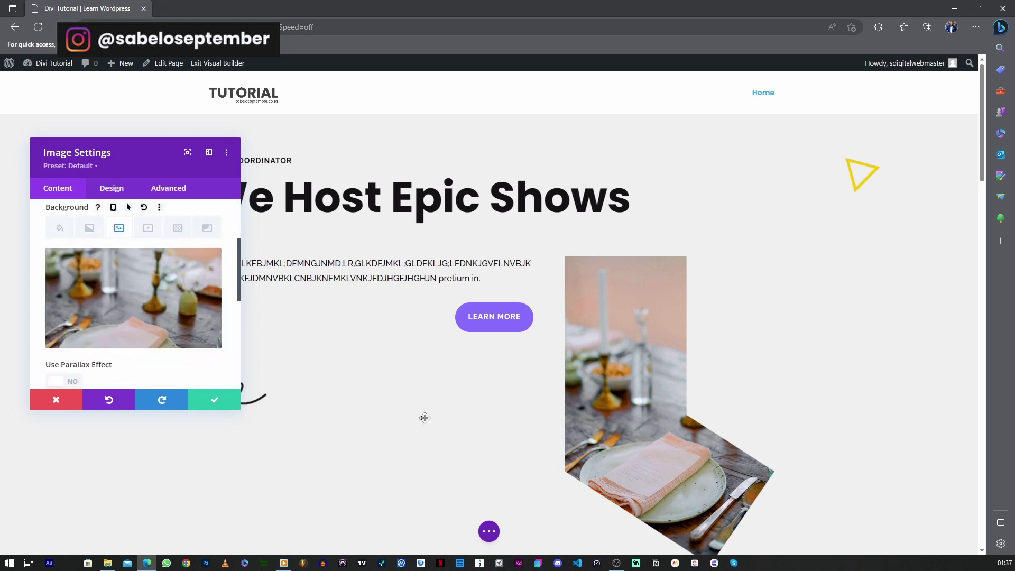
click(120, 302)
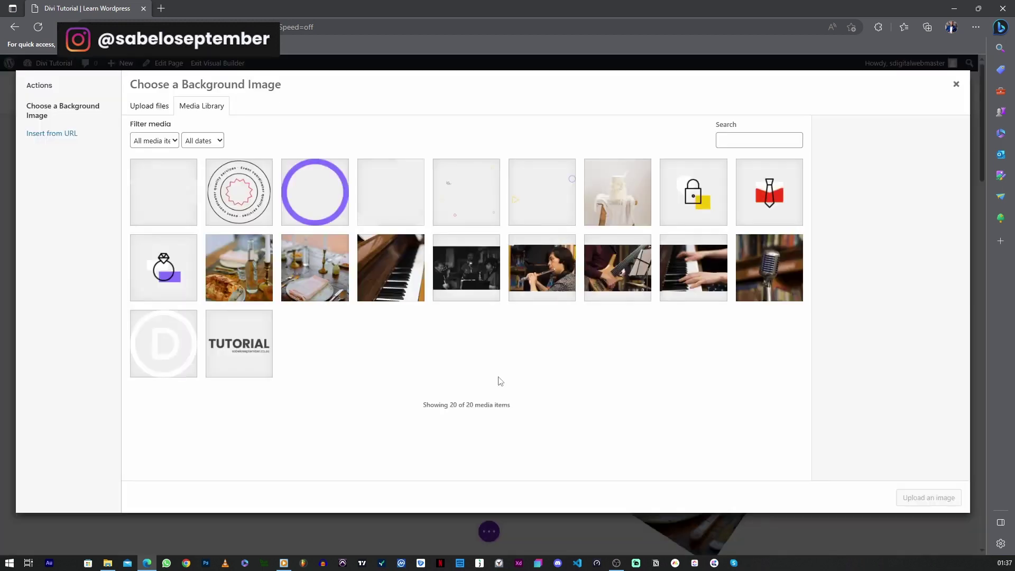
click(543, 281)
click(925, 496)
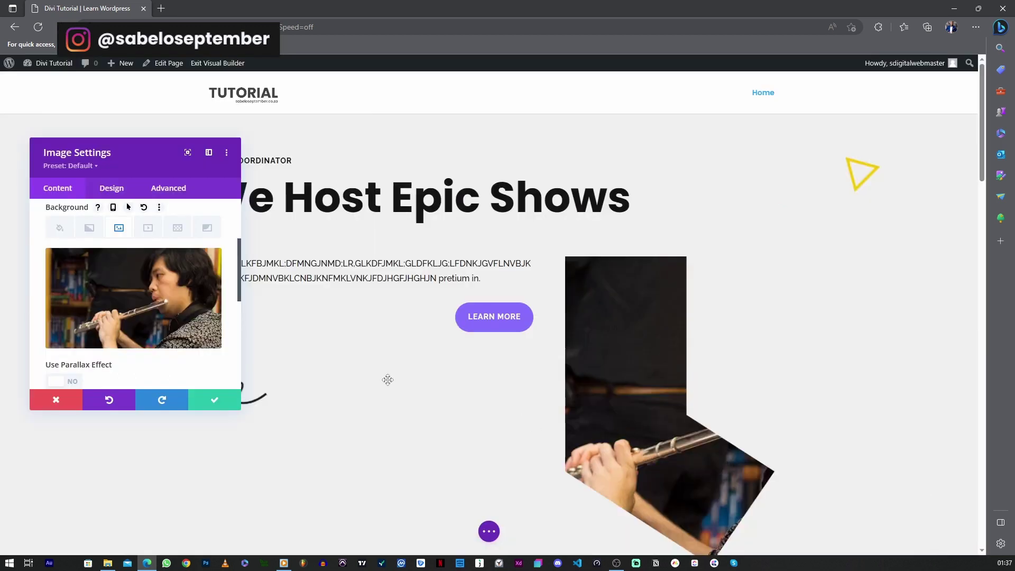
click(214, 400)
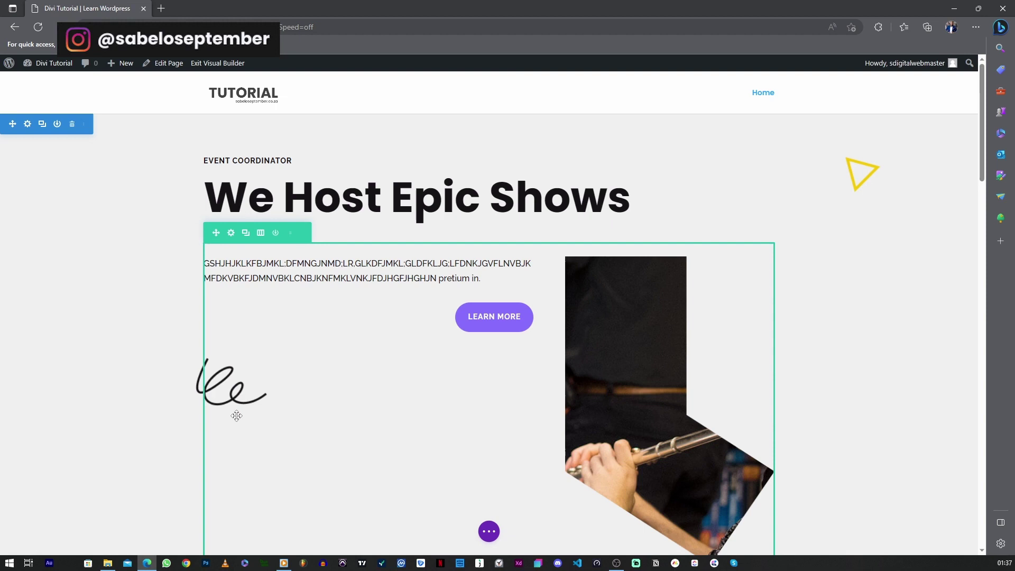
scroll(158, 357, down, 5)
scroll(292, 273, down, 10)
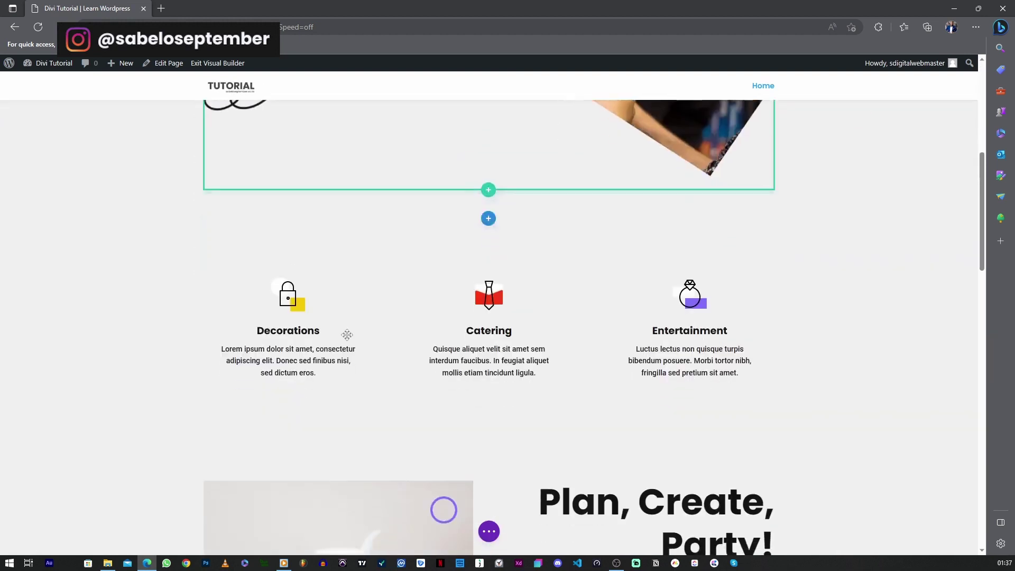
scroll(459, 302, up, 5)
scroll(458, 303, up, 5)
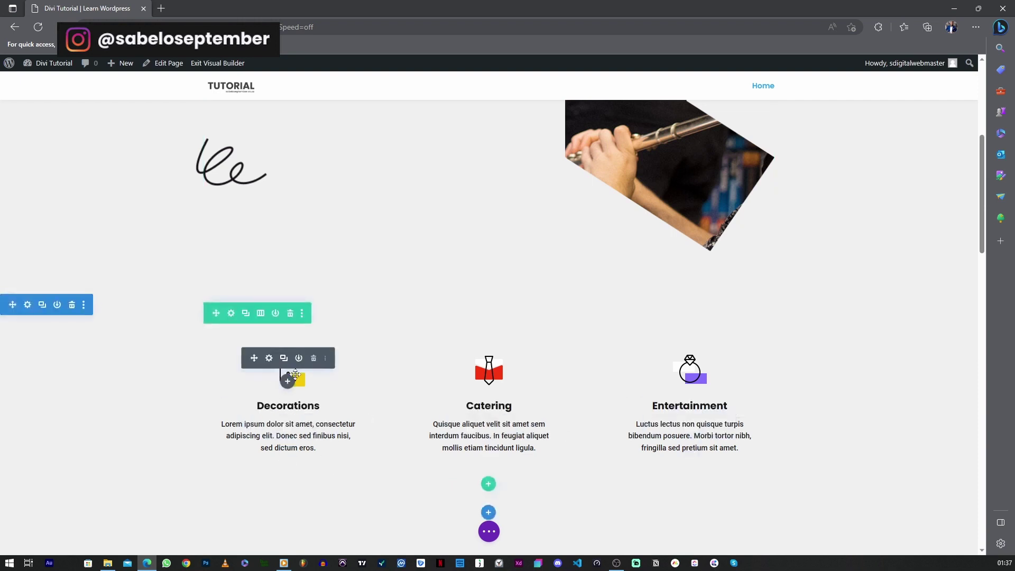
drag(295, 376, 297, 377)
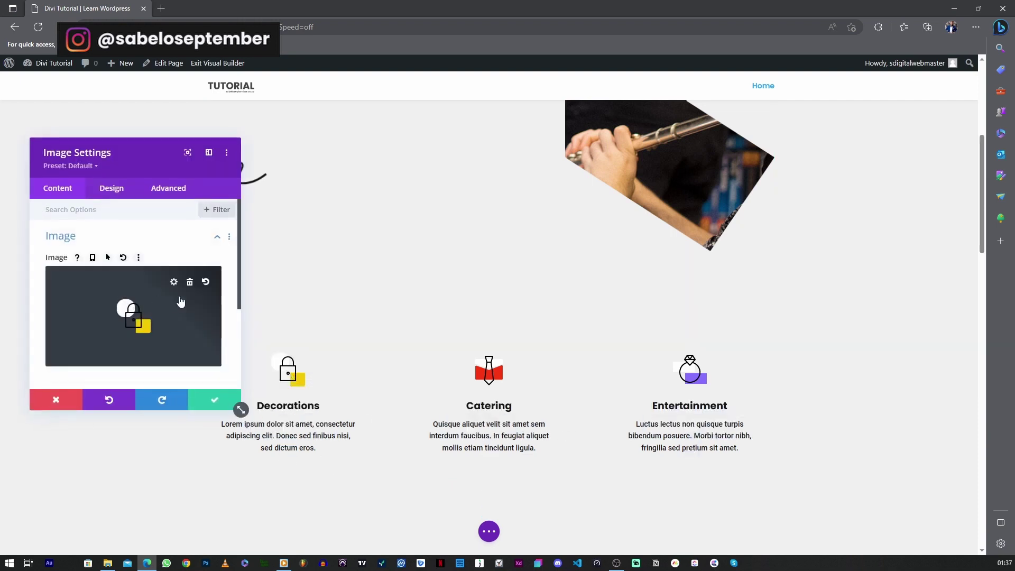
click(189, 283)
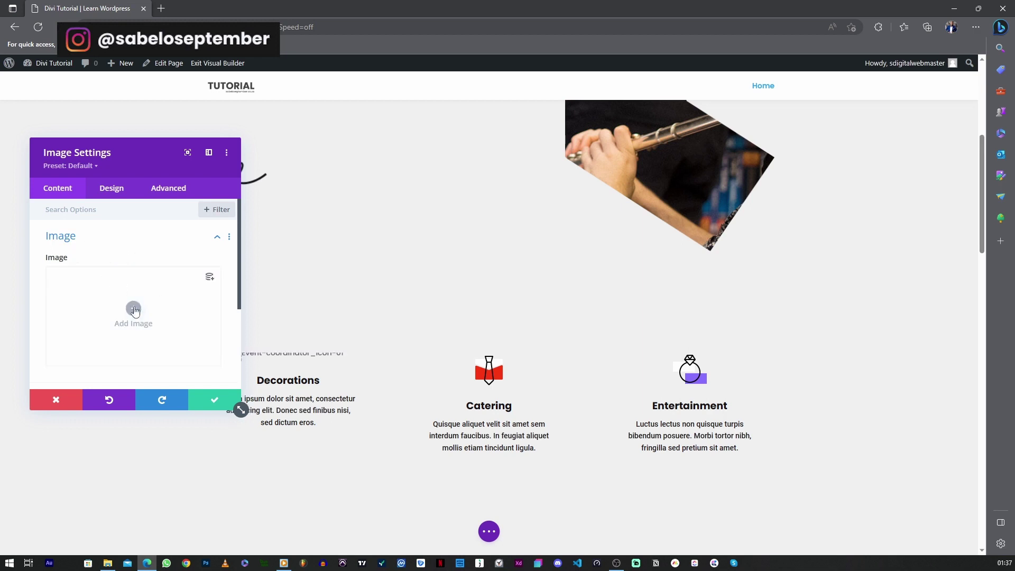
click(133, 309)
click(204, 264)
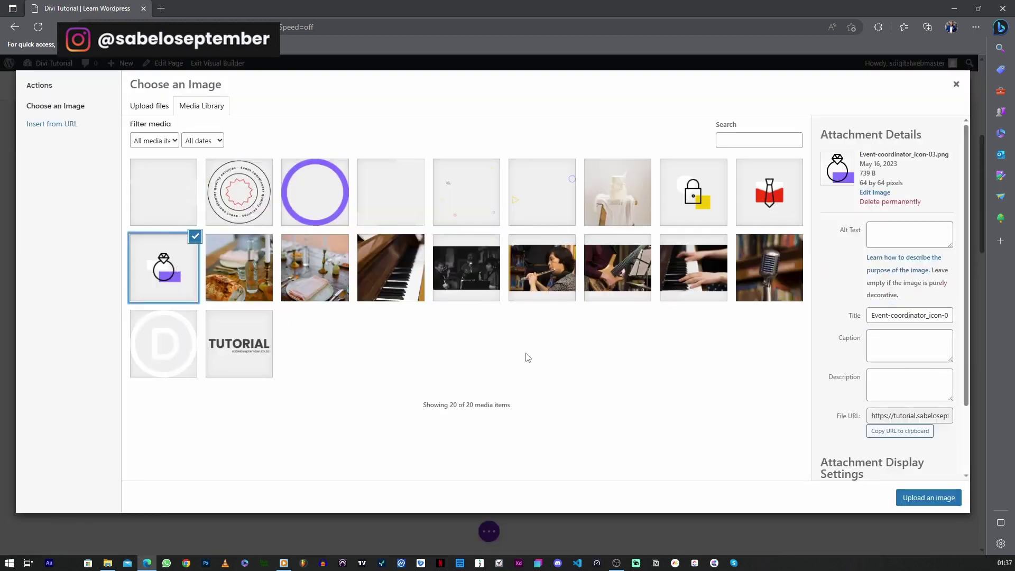
click(322, 203)
click(235, 214)
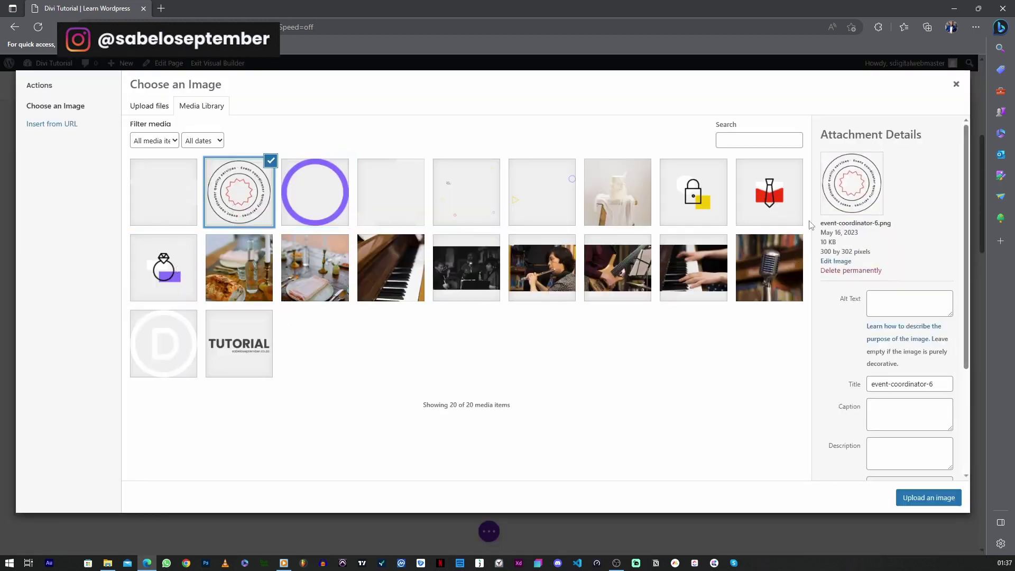
click(696, 196)
click(771, 198)
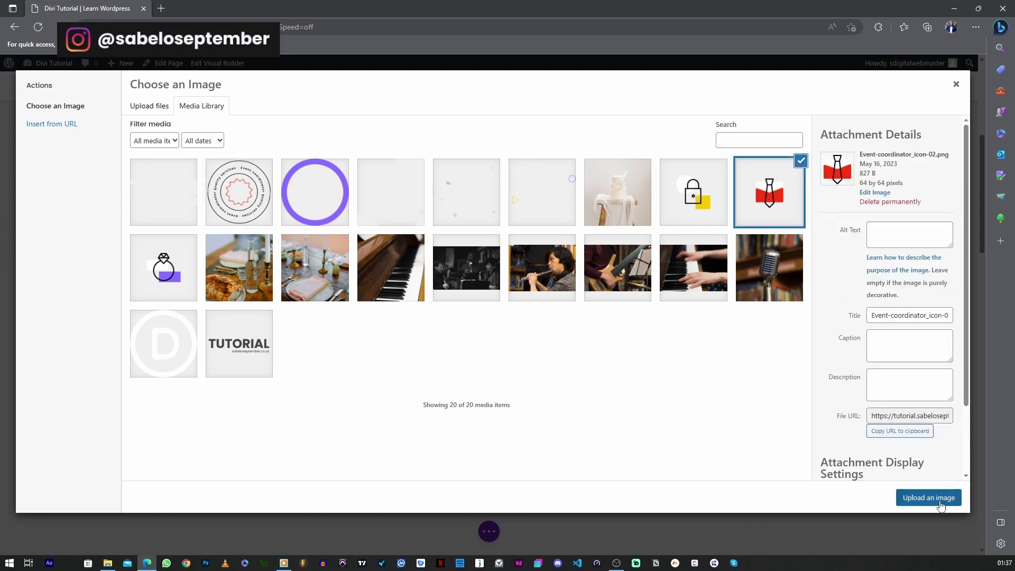
click(928, 500)
click(133, 324)
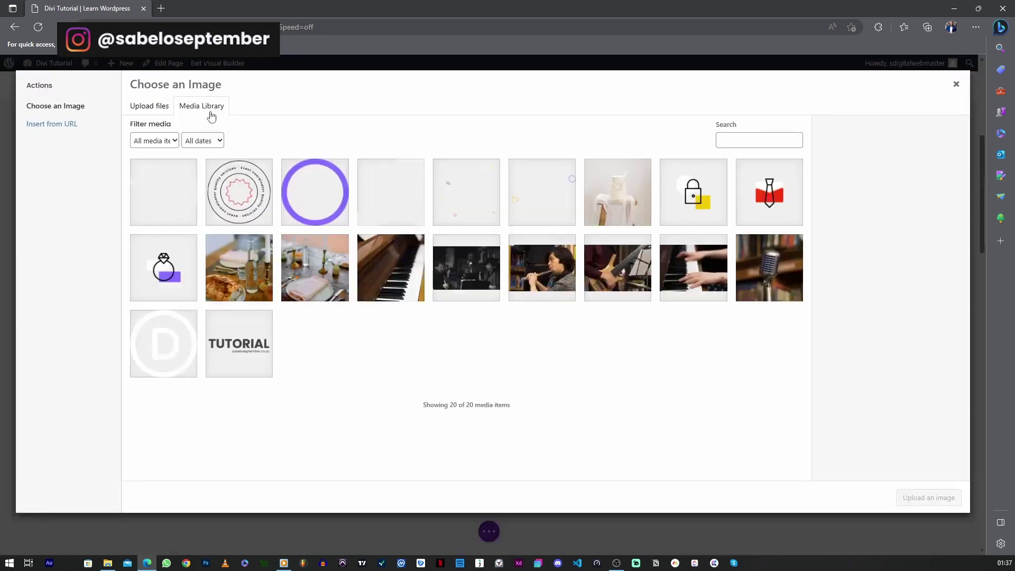
click(689, 206)
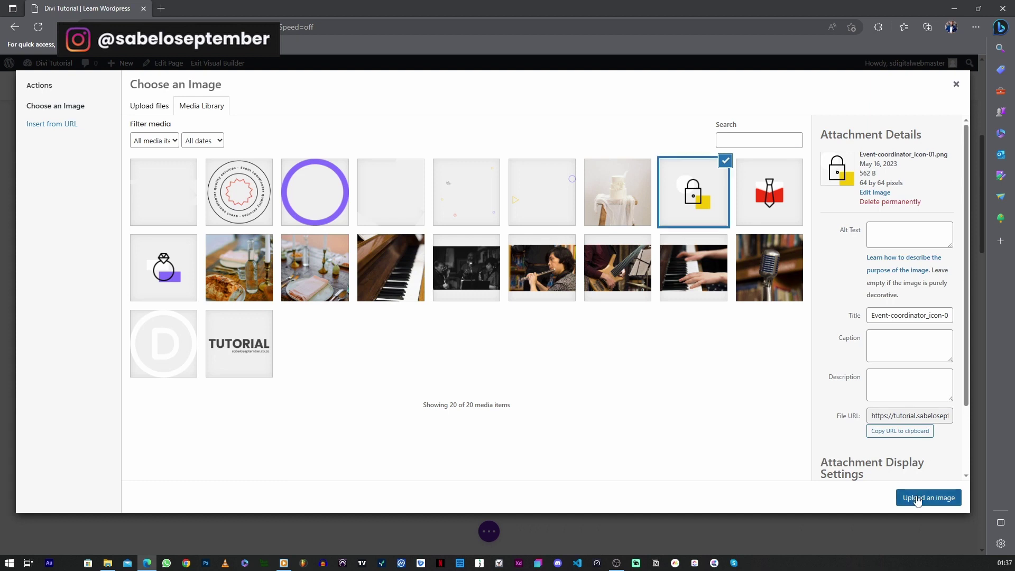
click(929, 497)
click(214, 400)
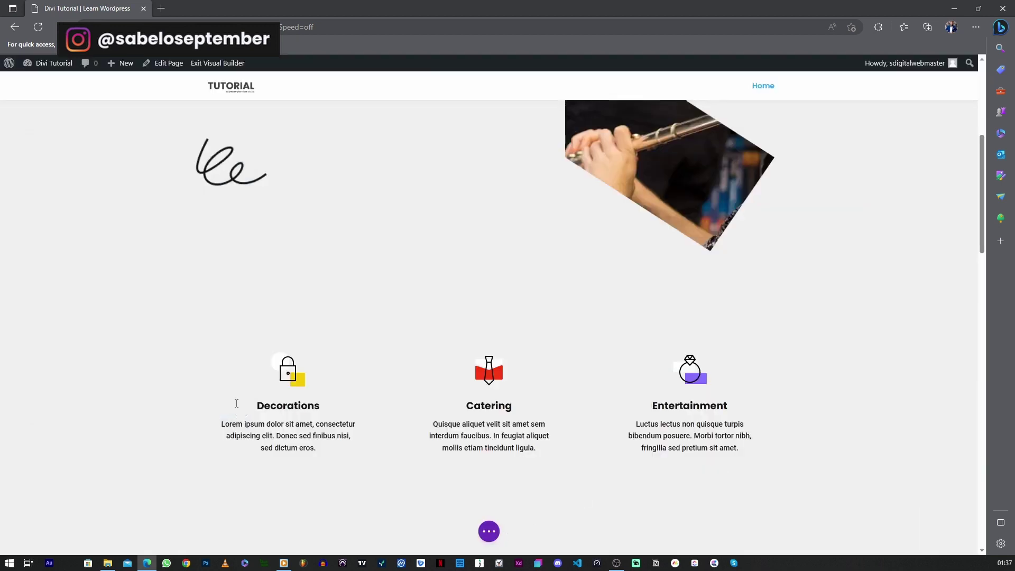
Drag the 'From venue selection…' section below the Decorations, Catering and Entertainment row
scroll(582, 310, down, 5)
drag(979, 454, 978, 485)
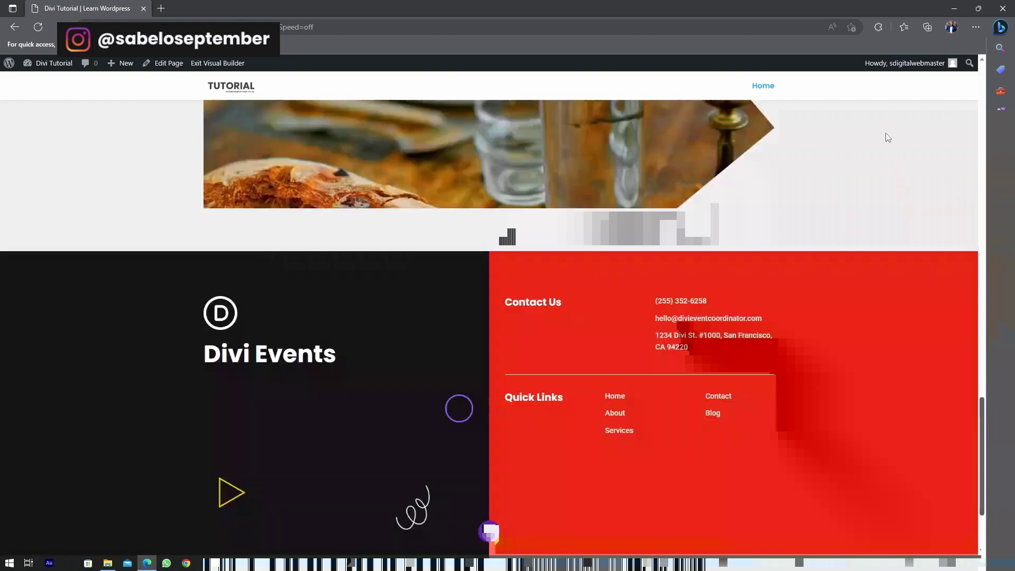
drag(982, 440, 935, 153)
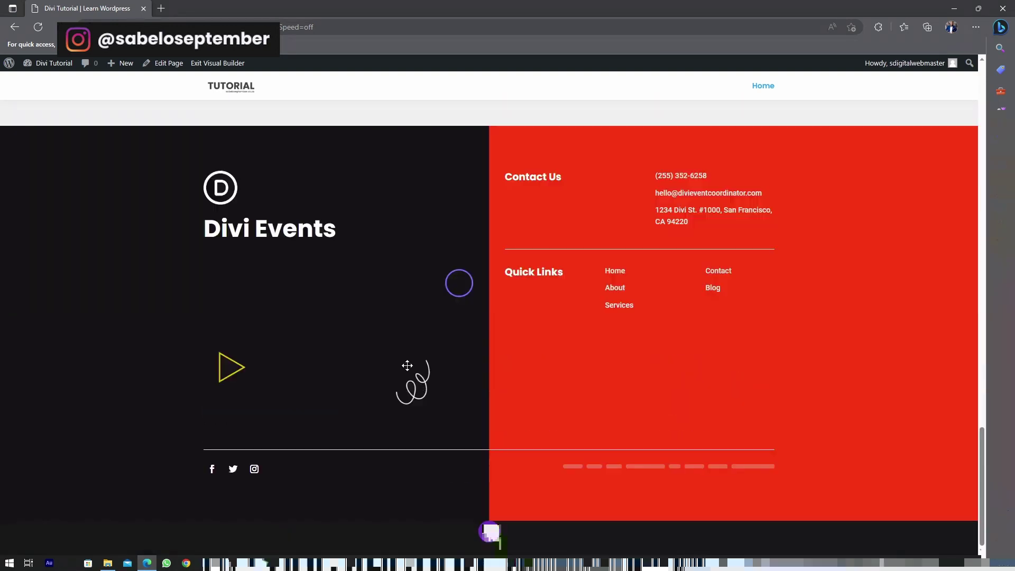
scroll(423, 370, up, 10)
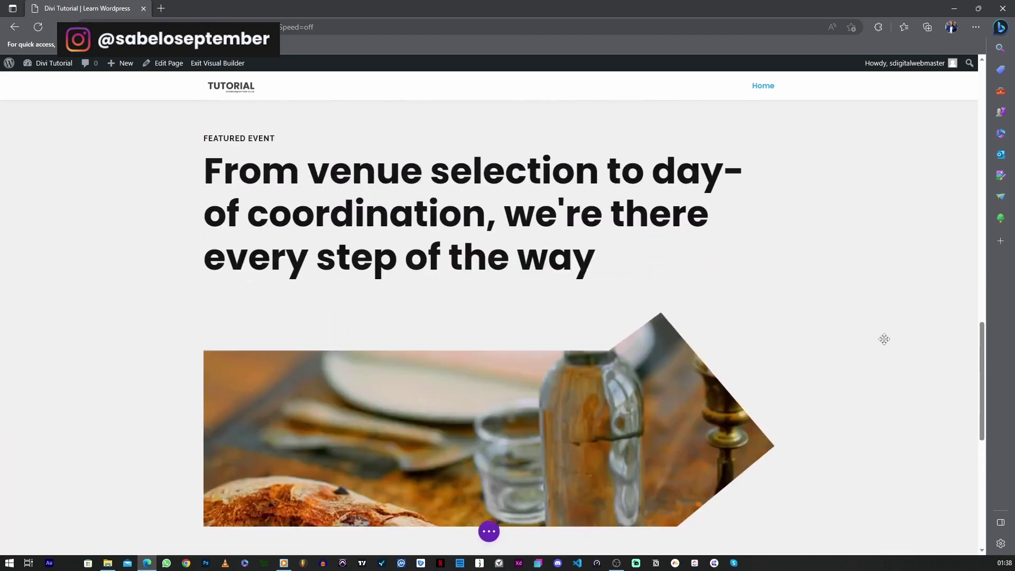
scroll(434, 336, up, 7)
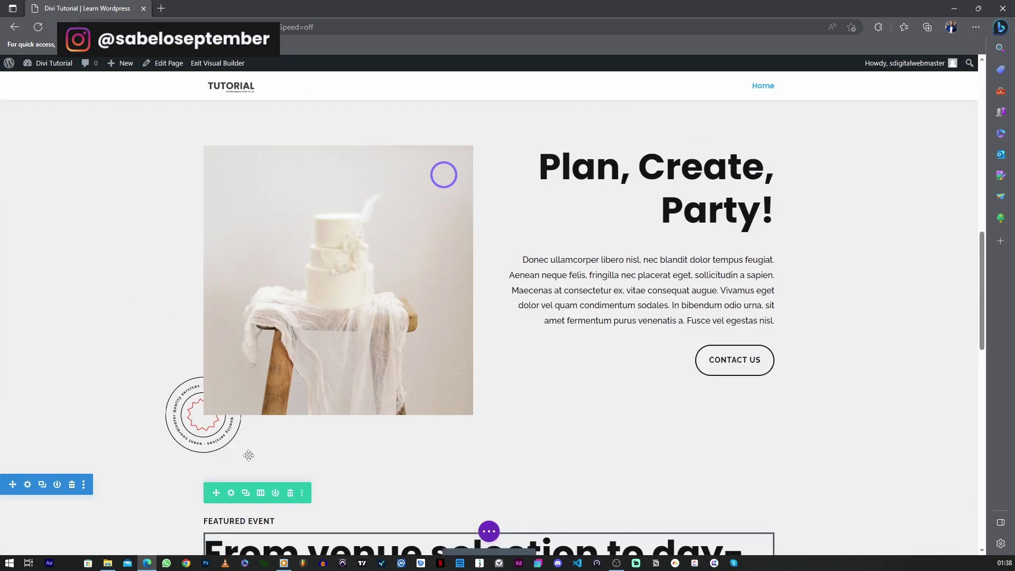
scroll(159, 478, down, 4)
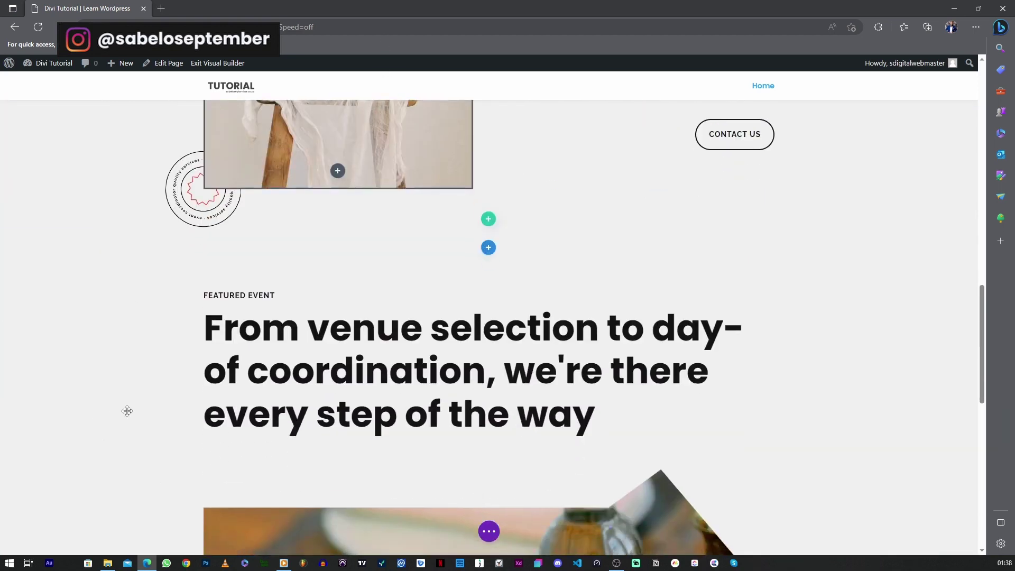
key(Delete)
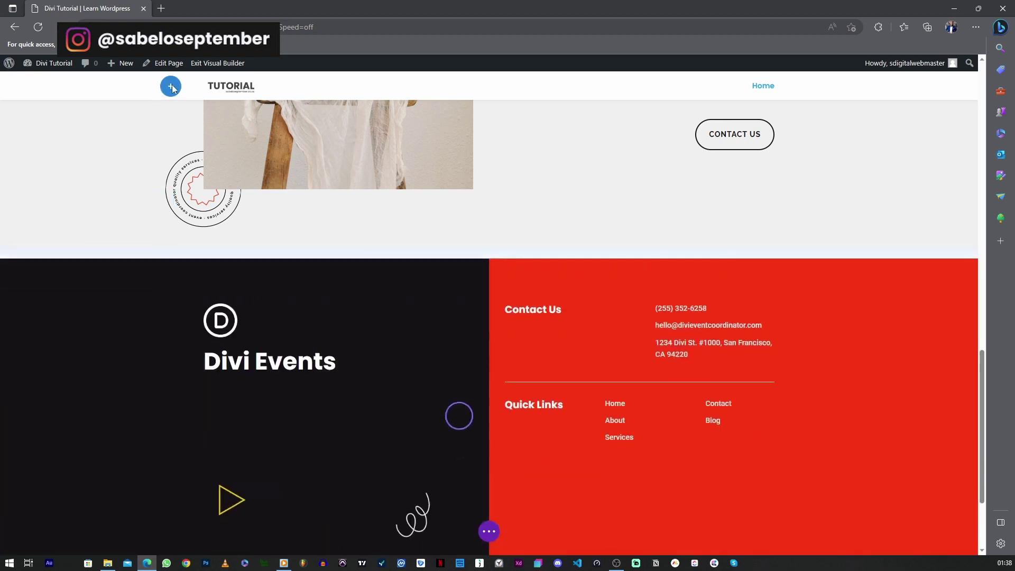
scroll(171, 91, up, 6)
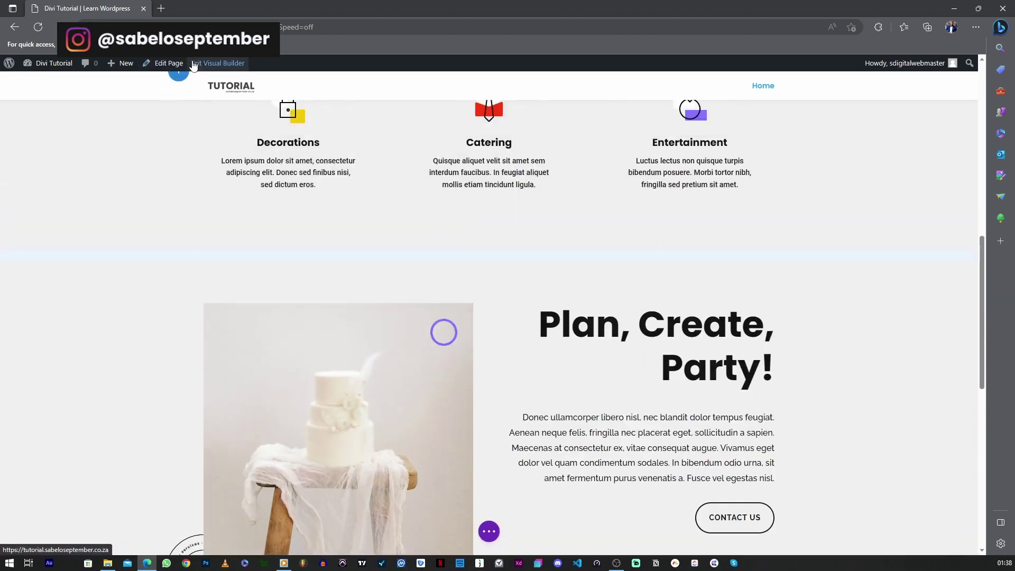
drag(193, 66, 93, 377)
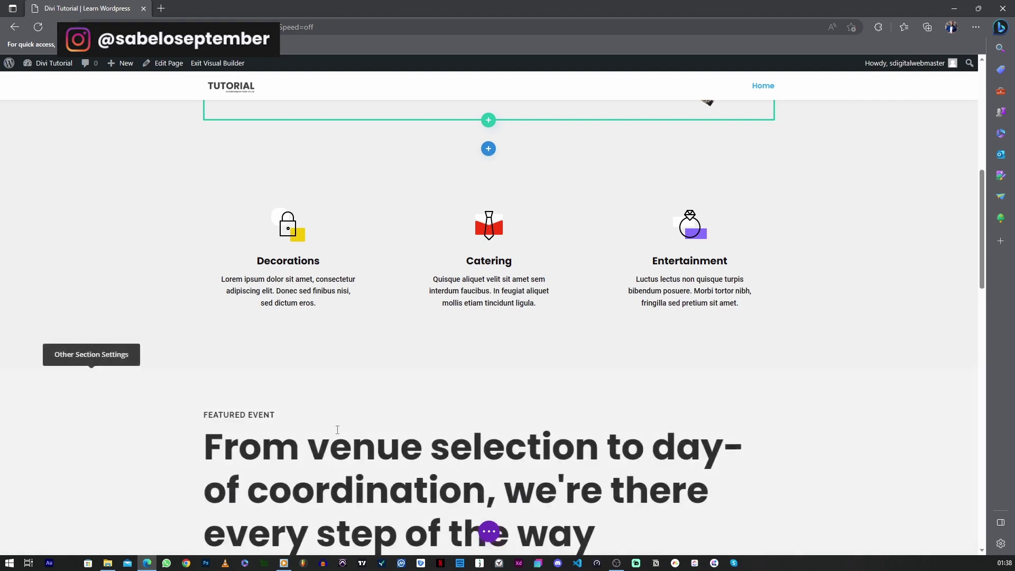
scroll(543, 273, up, 2)
scroll(581, 402, down, 12)
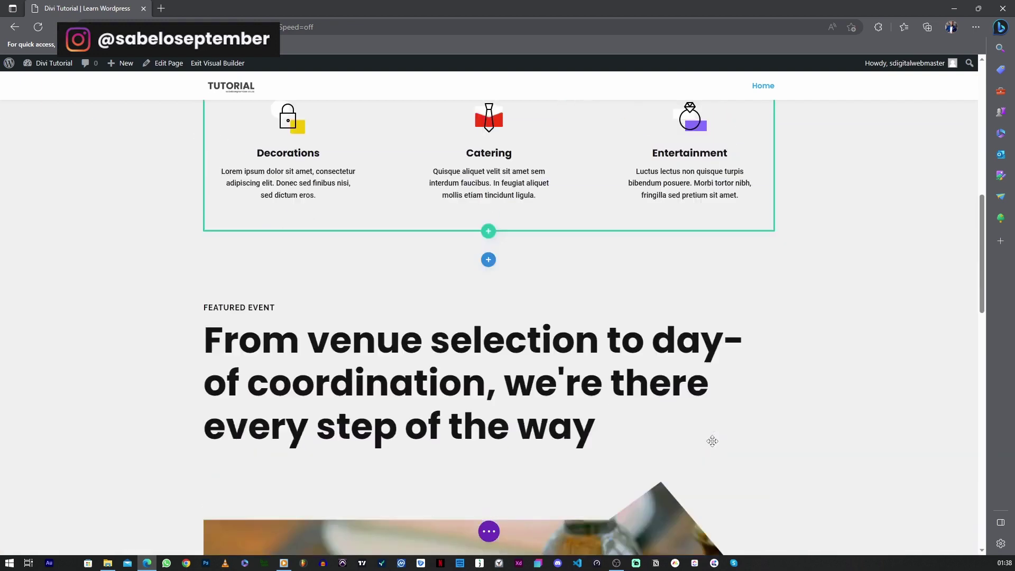
scroll(620, 532, down, 4)
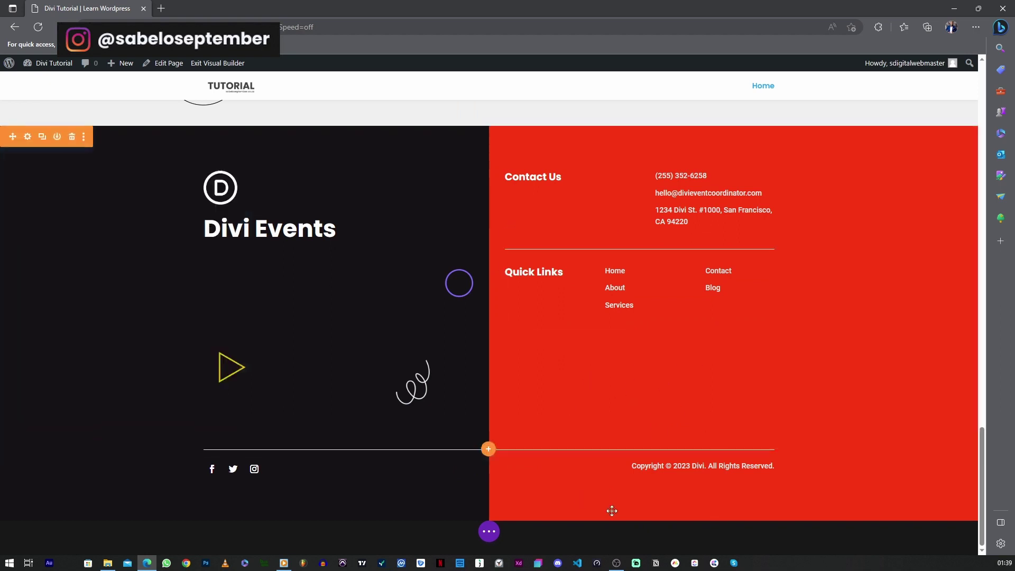
Try a different colour for the red stop of the footer's gradient background
click(28, 138)
click(86, 266)
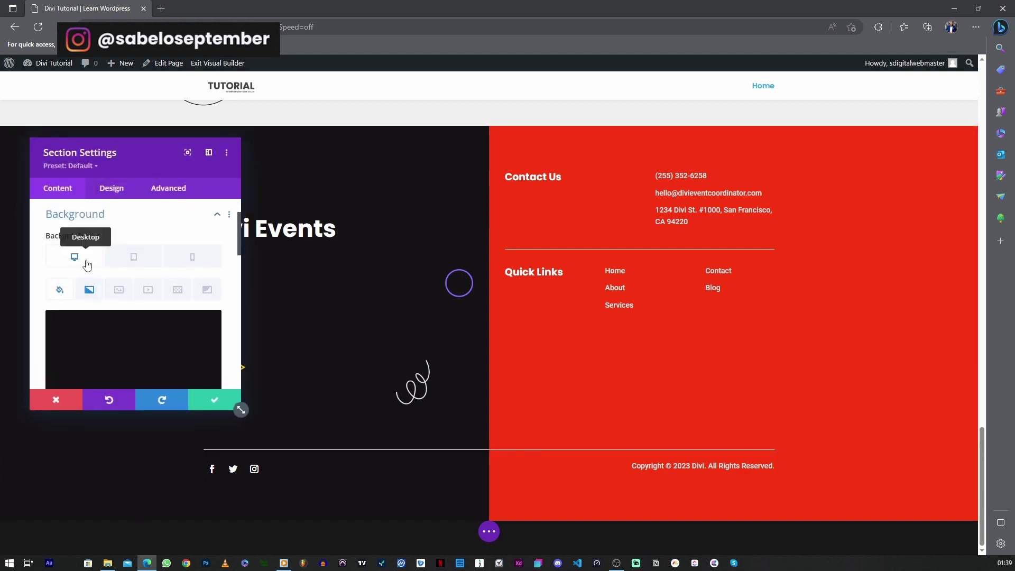
click(90, 289)
scroll(105, 291, down, 3)
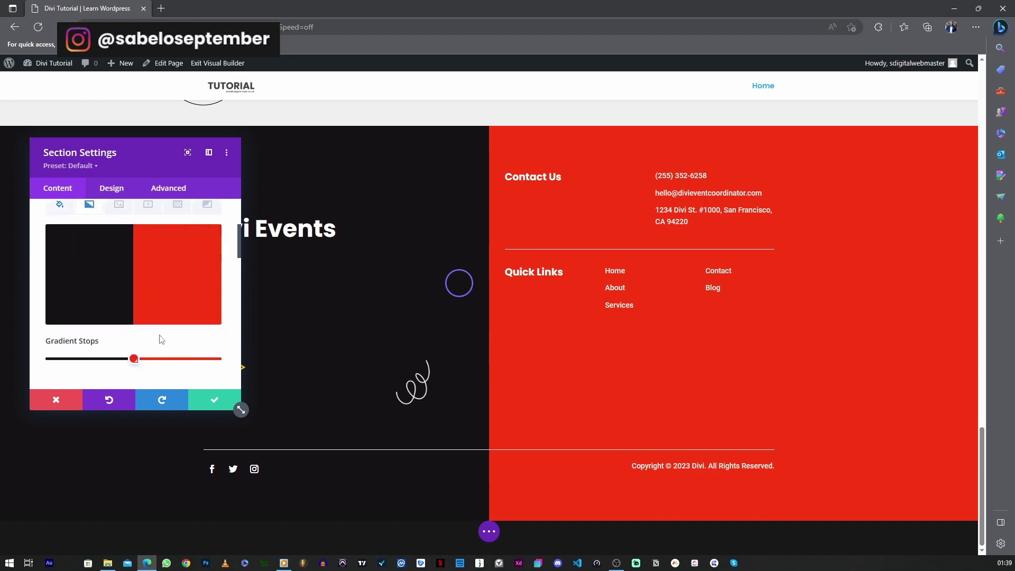
mouse_move(135, 362)
click(134, 359)
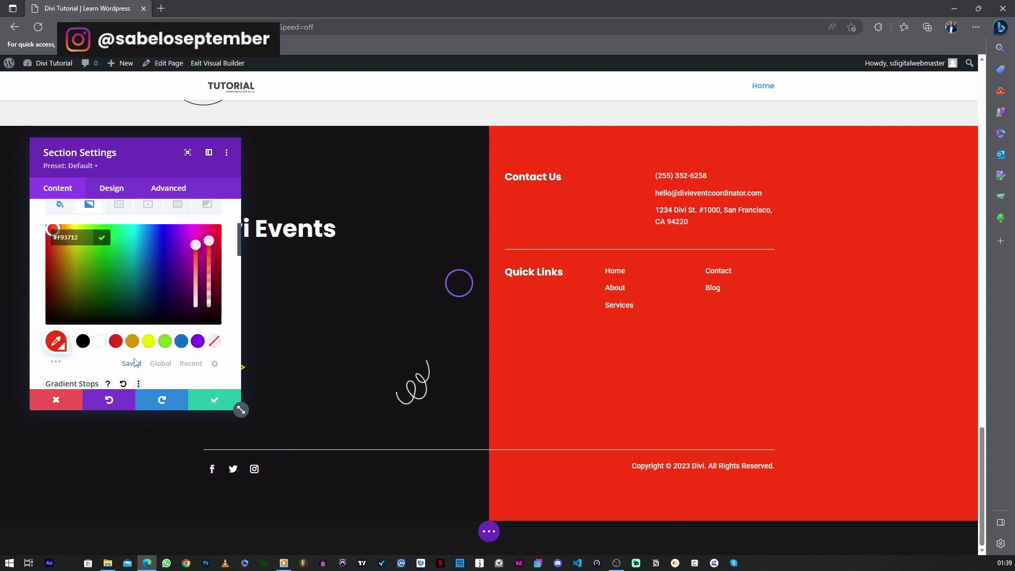
mouse_move(120, 265)
mouse_down()
mouse_move(147, 256)
mouse_move(58, 254)
mouse_move(95, 285)
mouse_move(52, 281)
mouse_move(208, 261)
mouse_move(211, 247)
mouse_up()
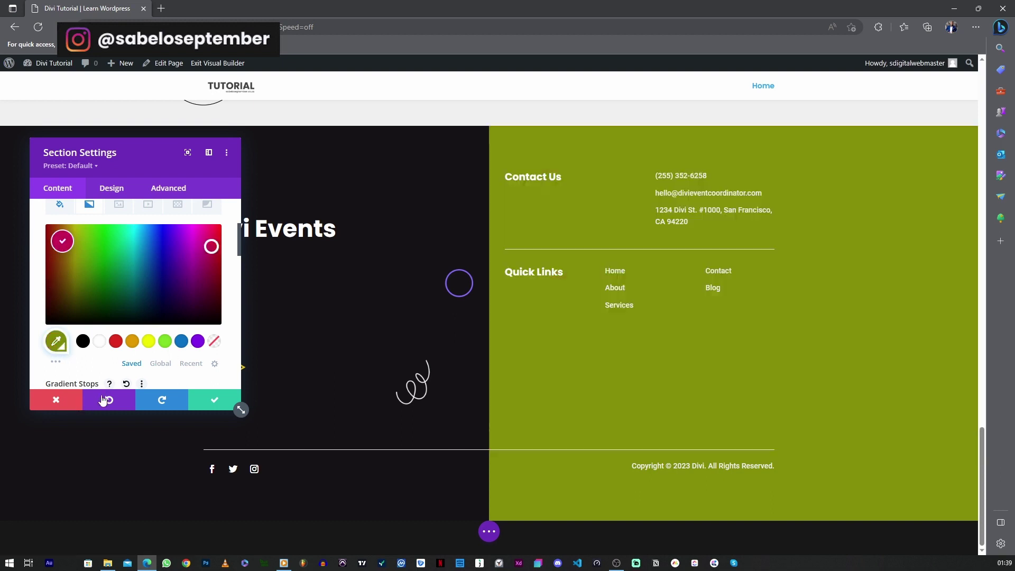
Discard the footer gradient change, keeping it magenta, and scroll back toward the top
click(79, 405)
click(170, 402)
click(62, 405)
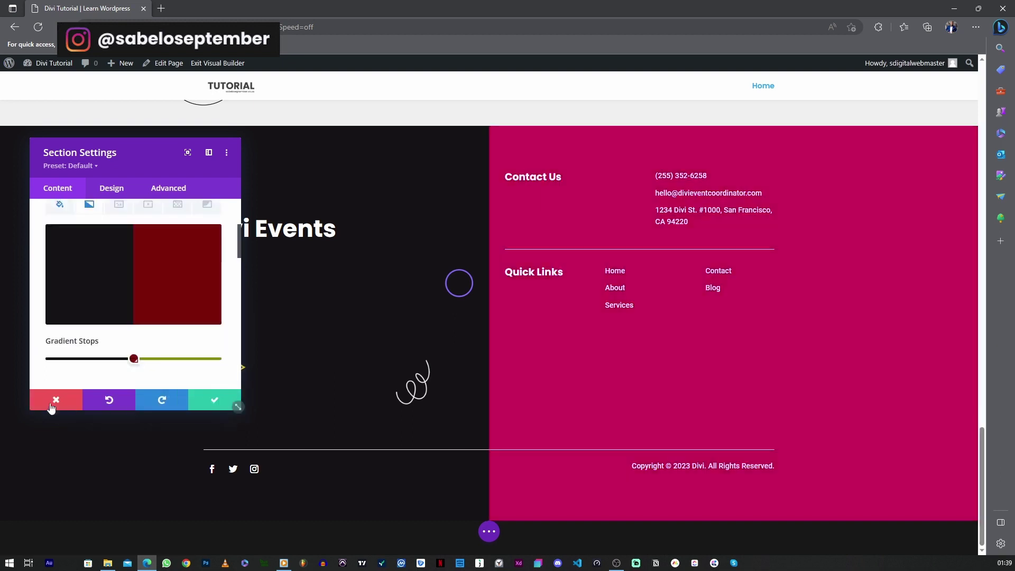
scroll(576, 286, up, 15)
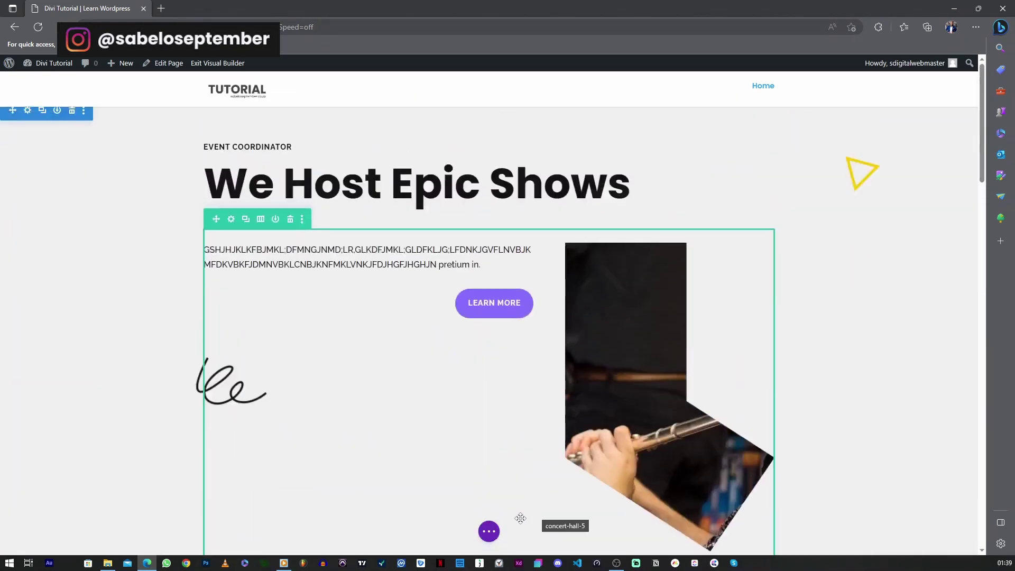
Save the edited Event Coordinator homepage in Divi, then switch to the WordPress admin Dashboard
scroll(523, 523, up, 1)
click(488, 532)
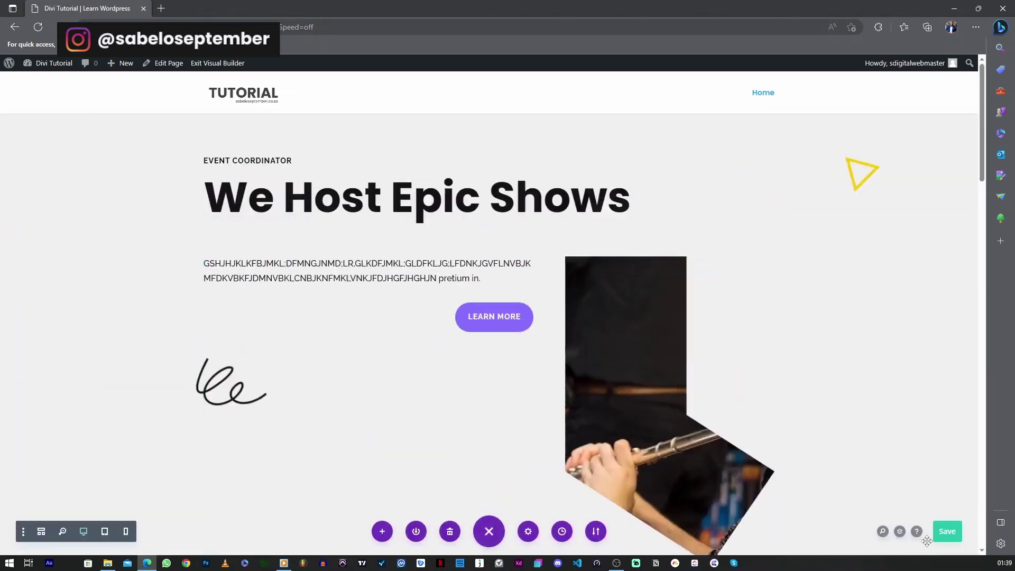
click(943, 531)
mouse_move(51, 63)
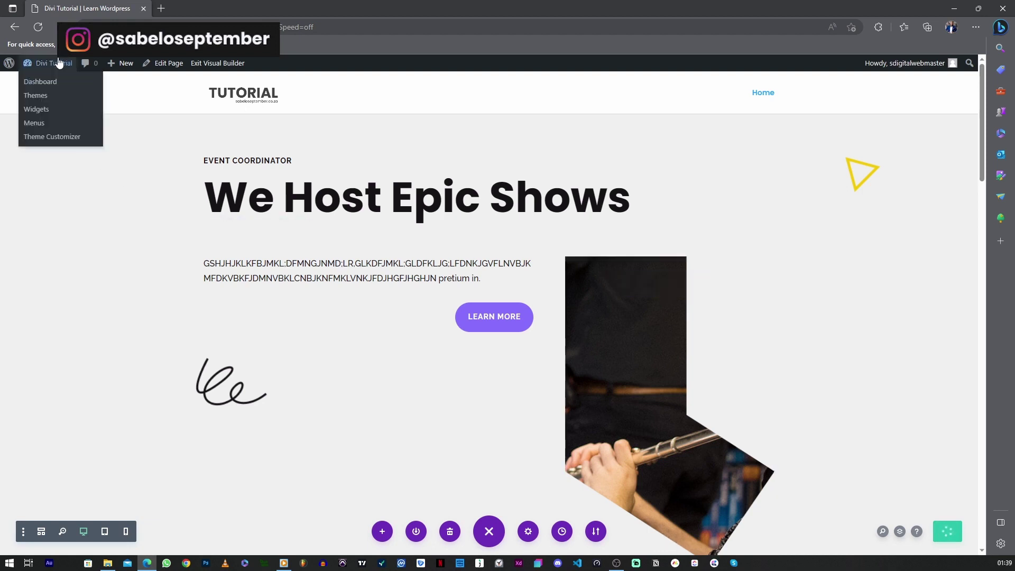
click(50, 87)
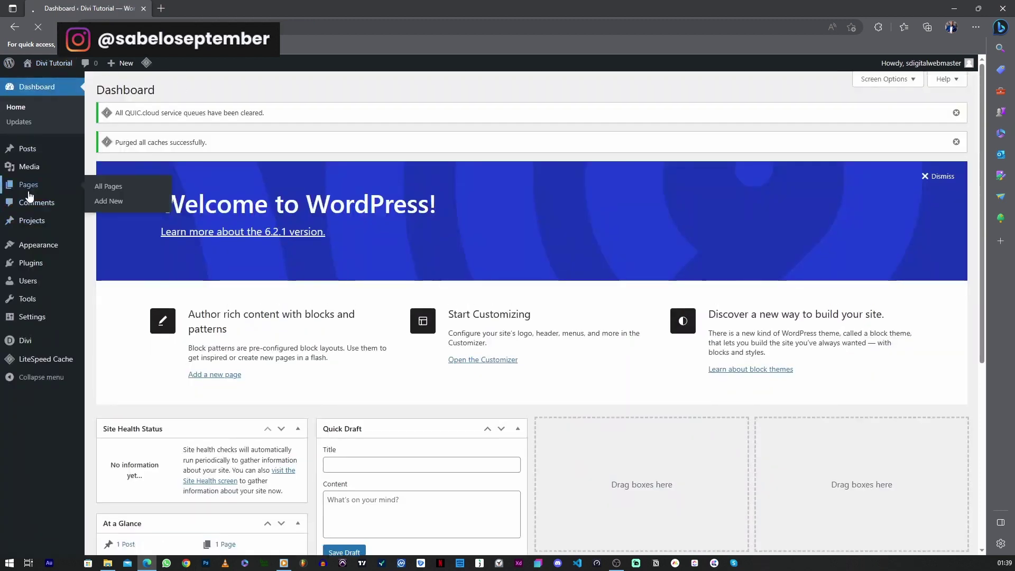
Add a new page titled Contact Us and publish it via the pre-publish panel
click(28, 192)
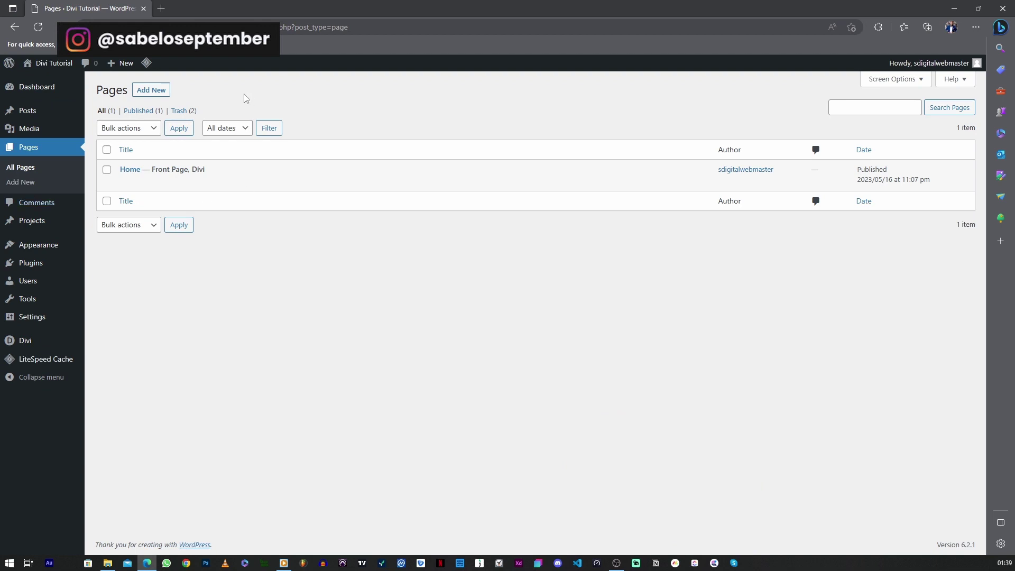
click(153, 91)
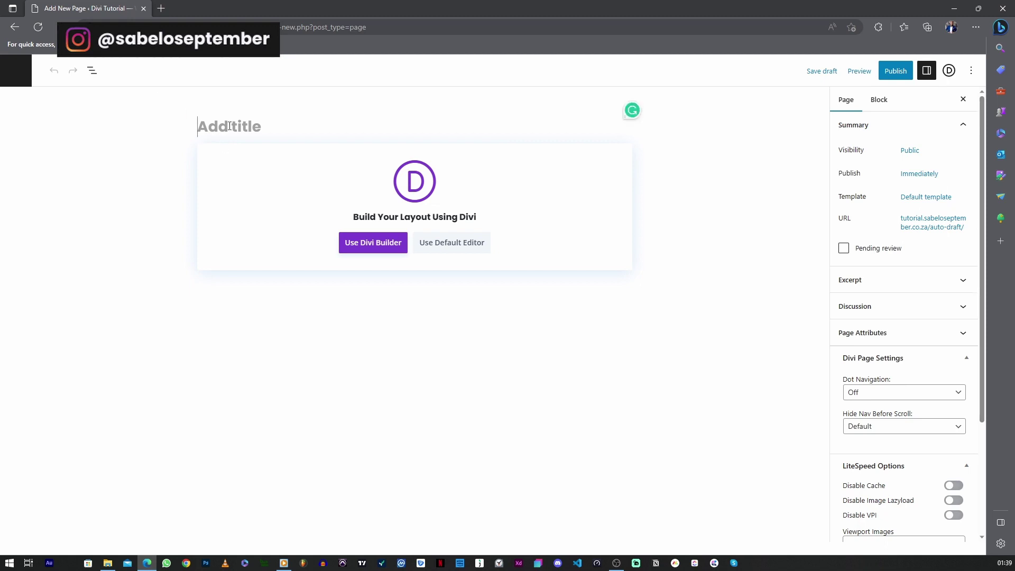
text(cONTACT)
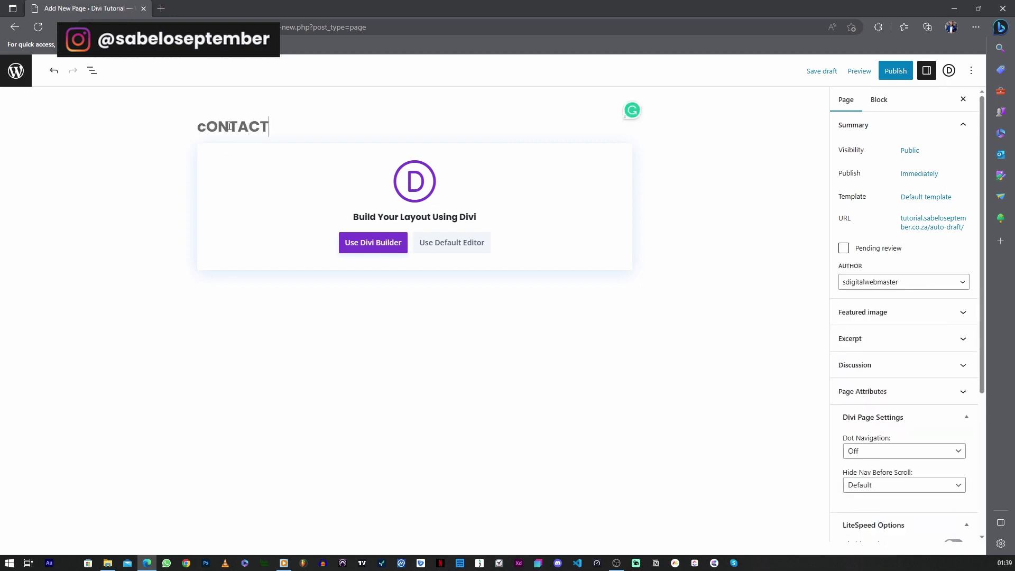
key(ctrl+a)
text(Co)
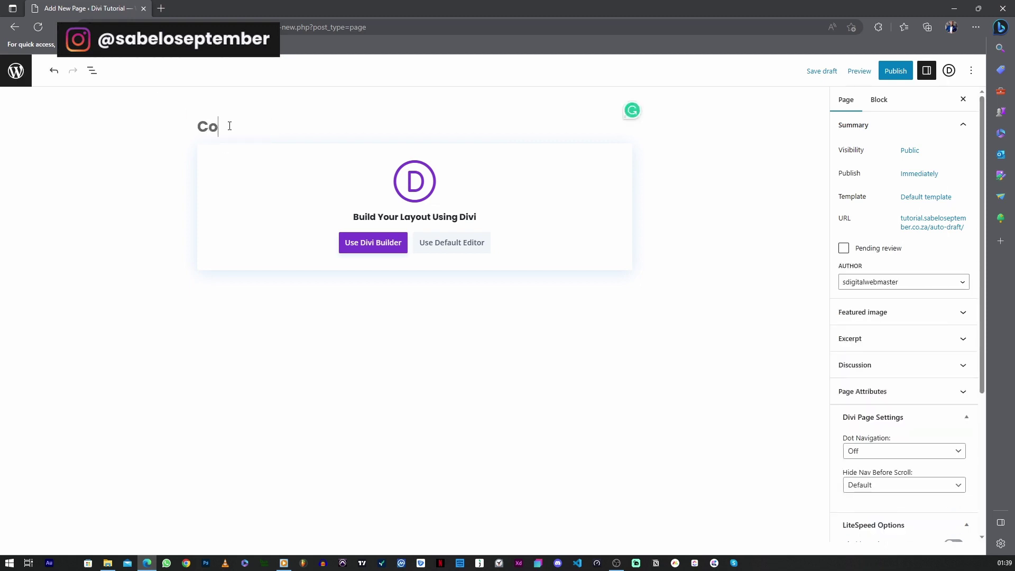
text(ntact)
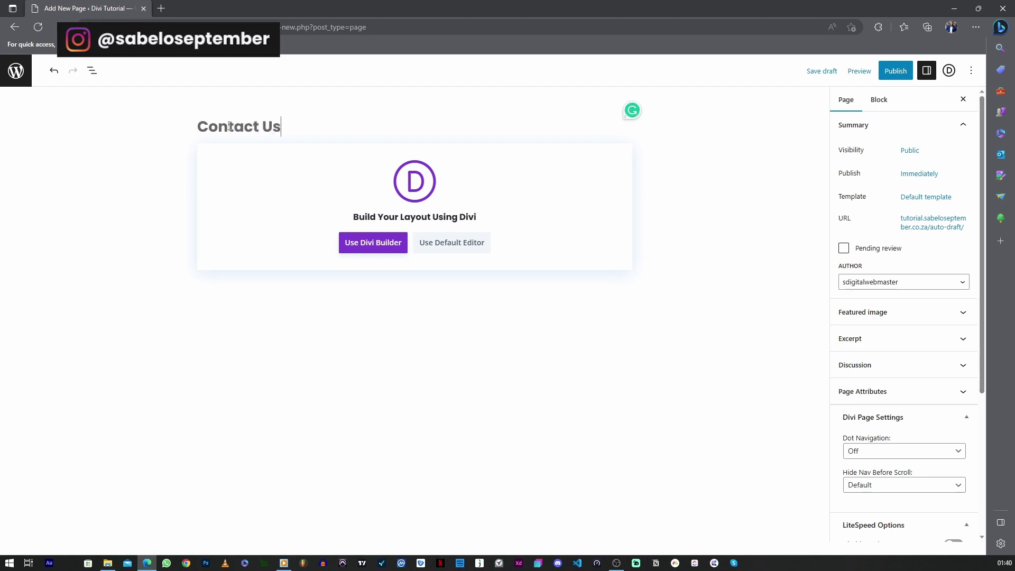
click(902, 72)
click(904, 72)
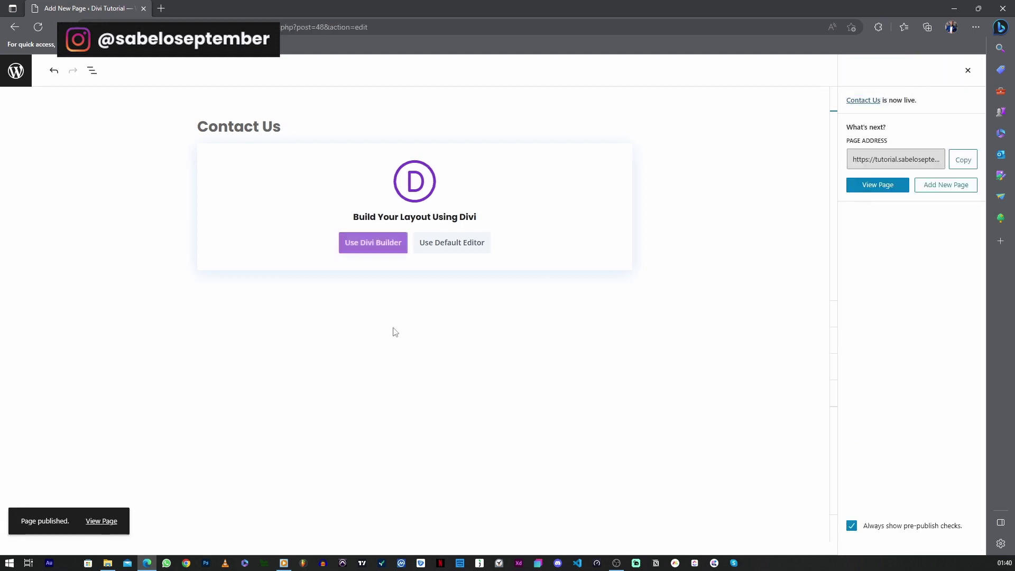
Launch Divi Builder on Contact Us, start from scratch, and add a two-column row
click(376, 243)
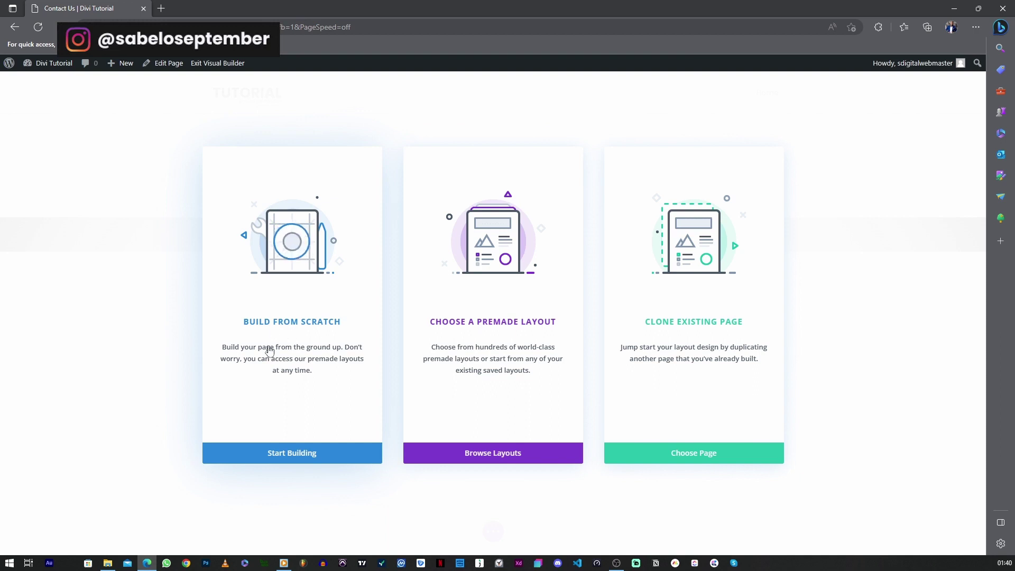
click(283, 453)
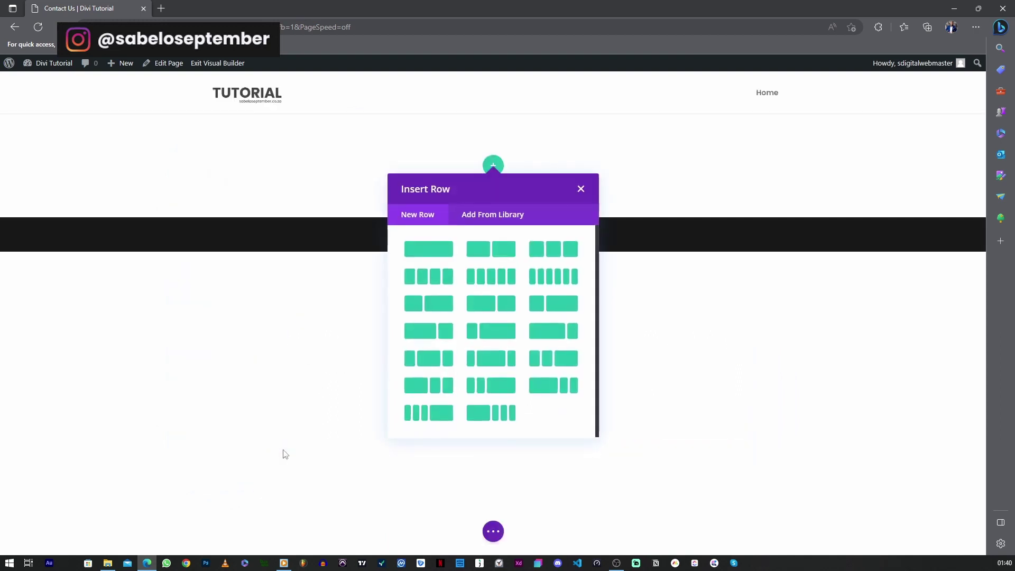
click(266, 380)
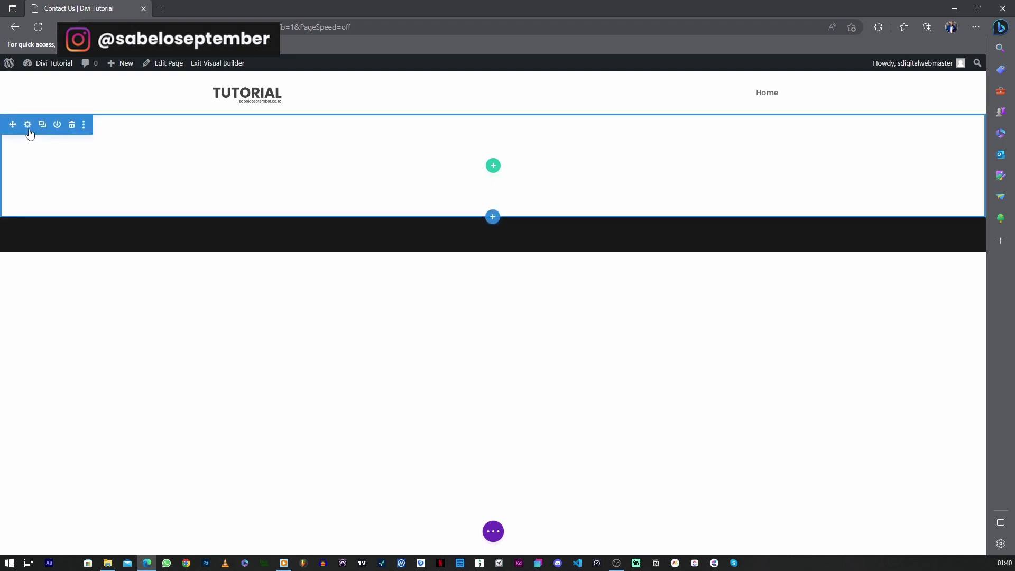
click(492, 168)
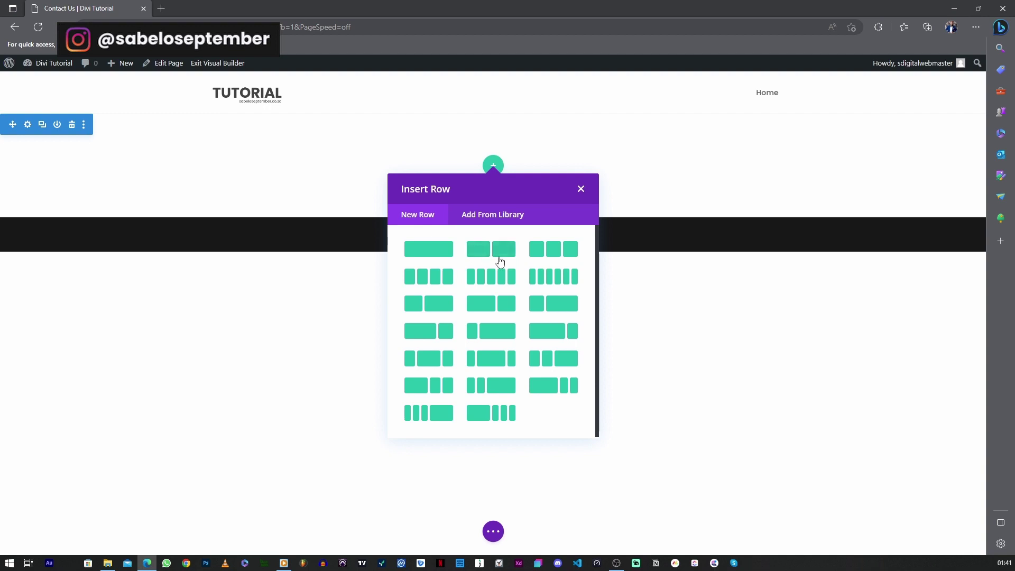
click(488, 257)
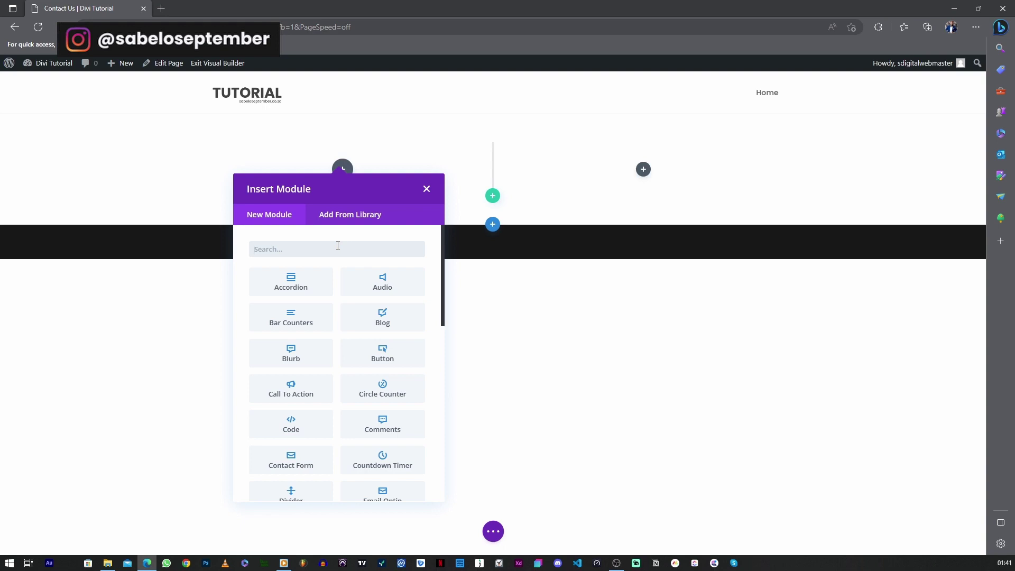
Add an Image module to the left column showing the event-07.jpg white-cake photo
text(Image)
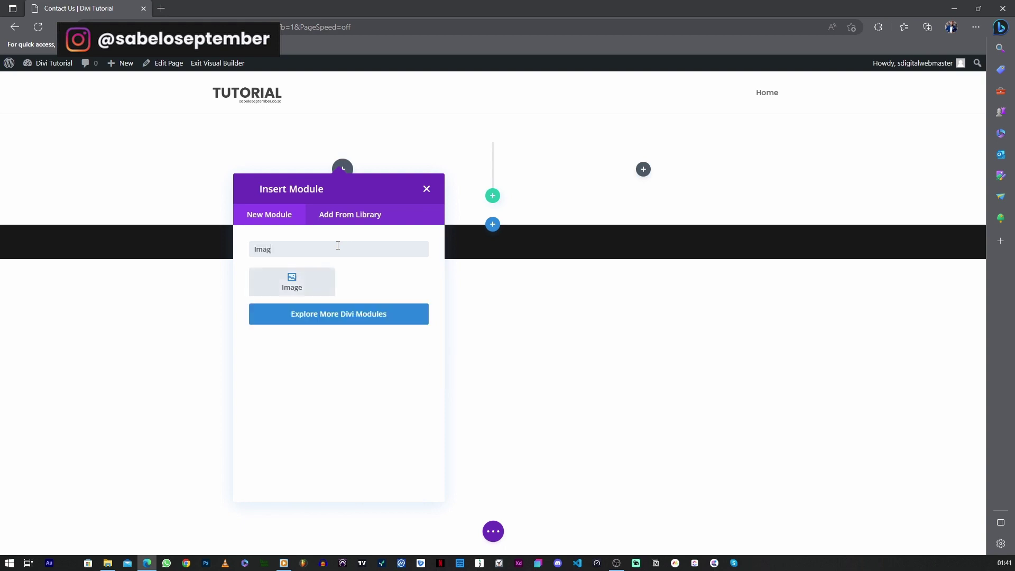
click(305, 286)
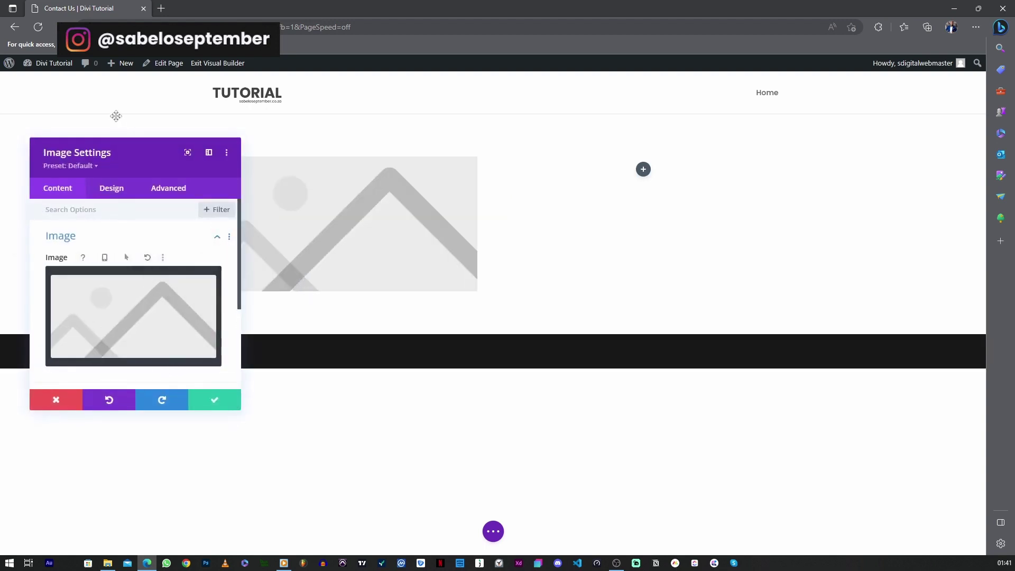
click(116, 290)
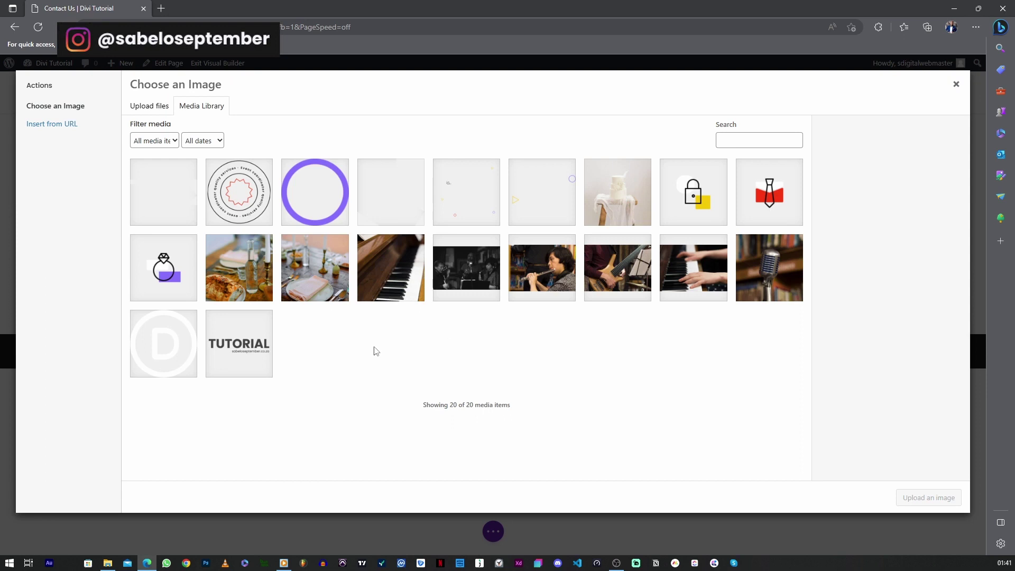
click(637, 260)
click(613, 197)
click(766, 267)
click(636, 269)
click(620, 200)
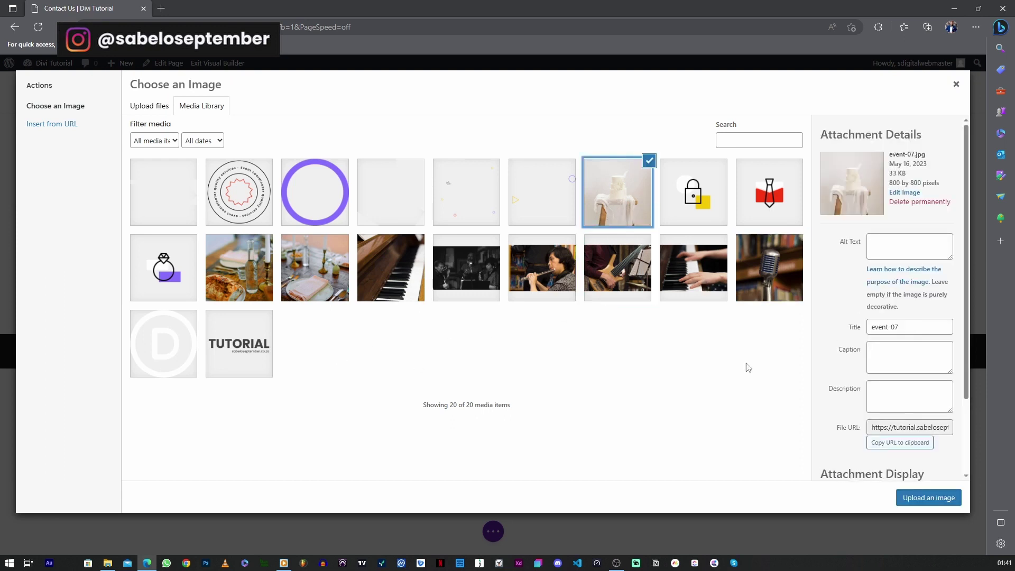
click(913, 498)
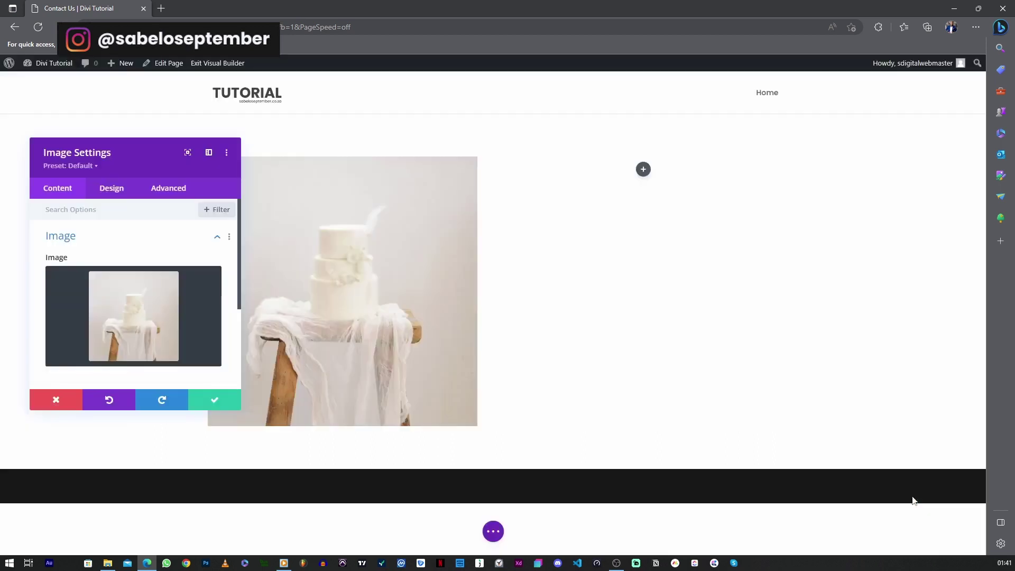
click(235, 405)
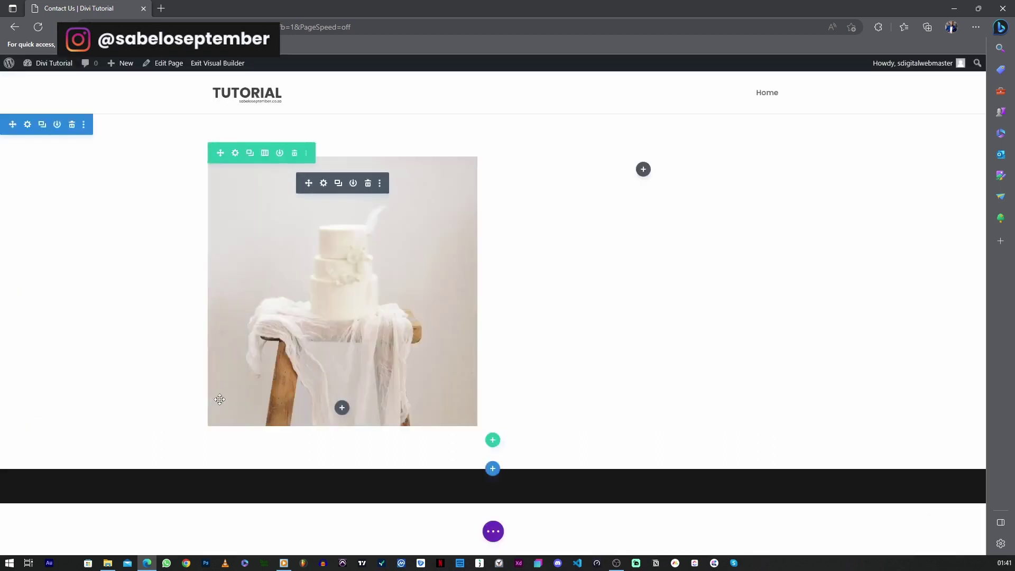
Add a Text module with Divi's placeholder copy to the row's right column
click(643, 169)
text(Text)
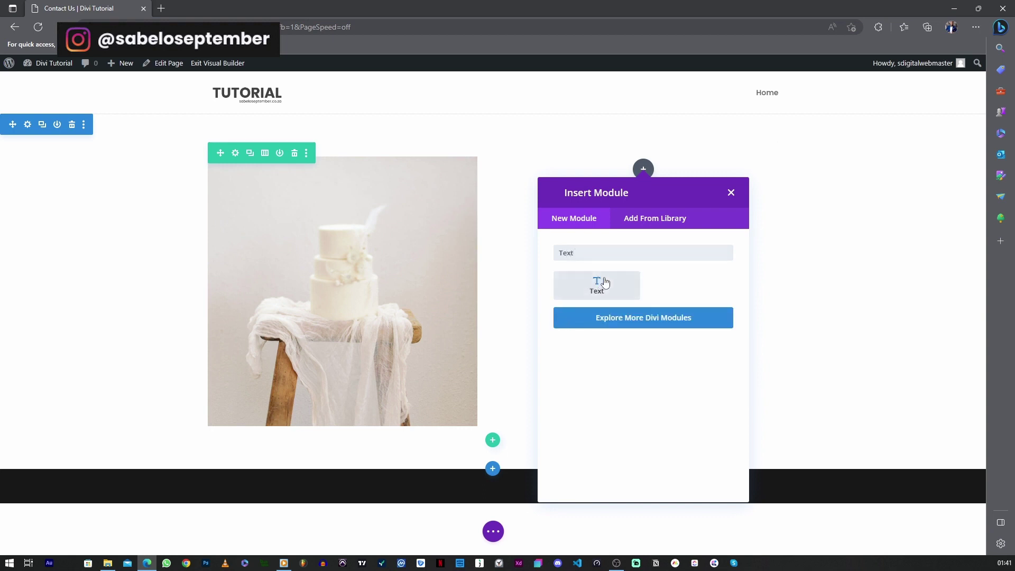
click(597, 284)
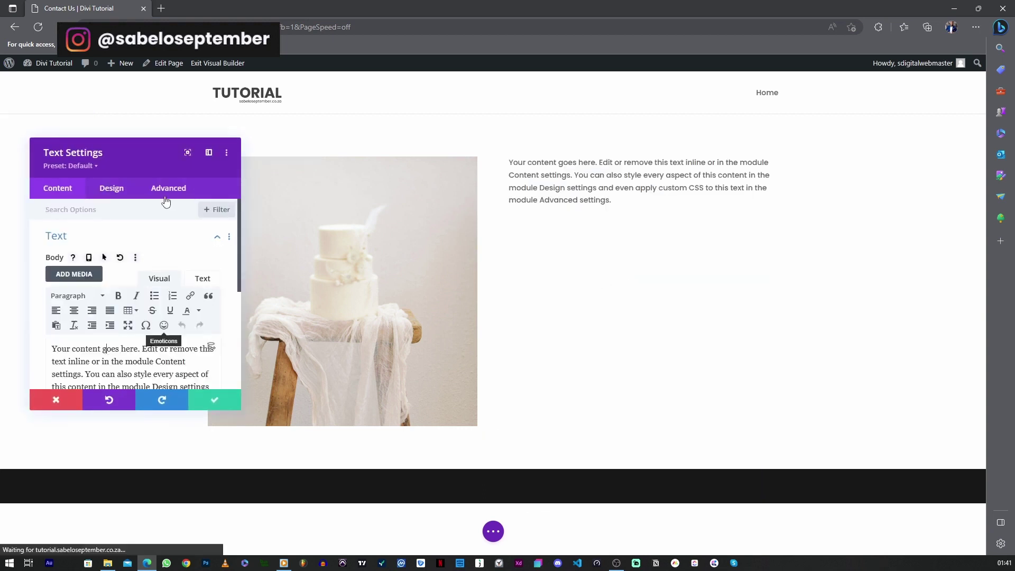
drag(124, 150, 219, 120)
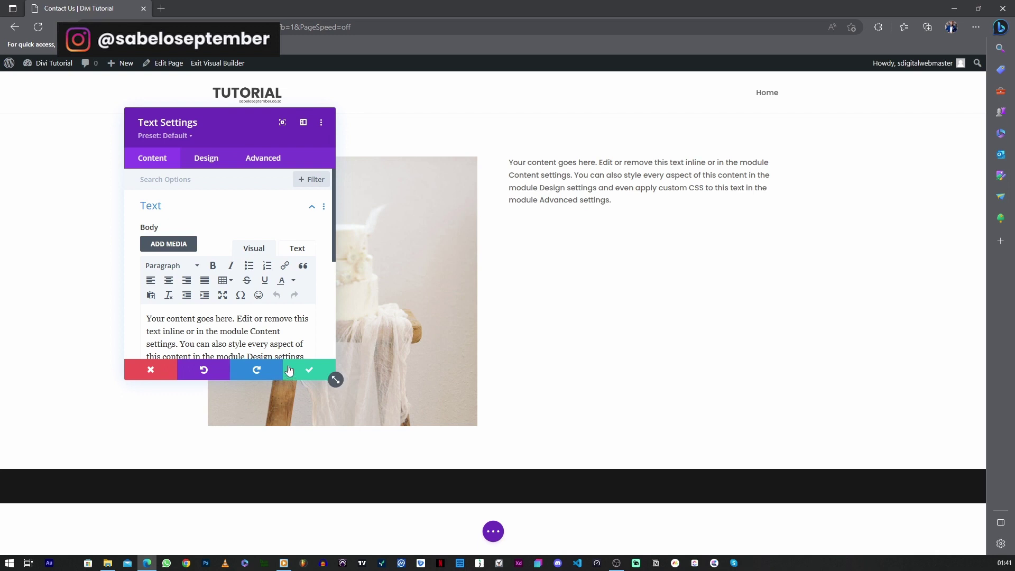
Discard a trial edit of the text body, then open Insert Section below the row
scroll(183, 226, down, 1)
scroll(183, 226, down, 1)
triple_click(303, 260)
text(HF)
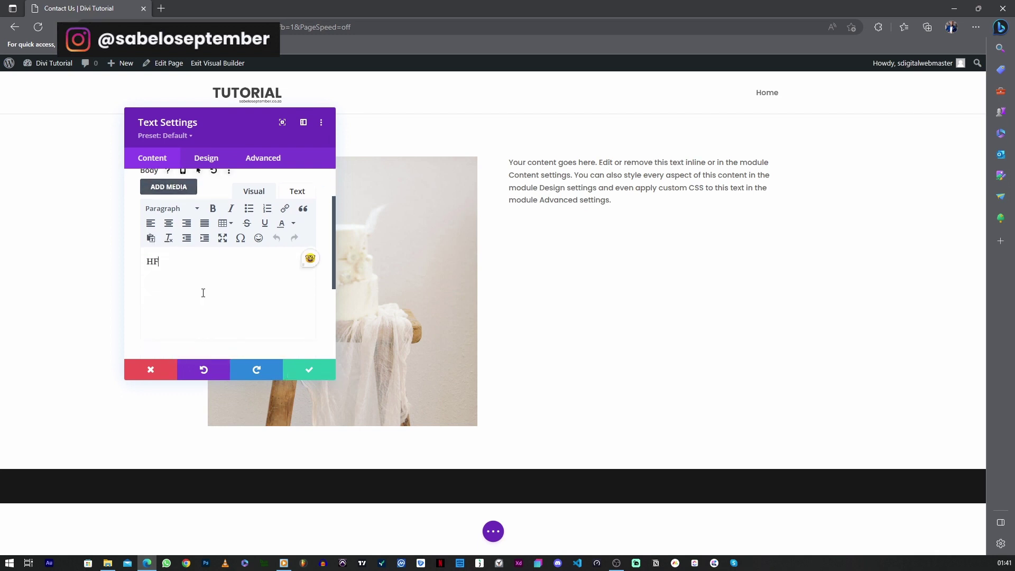
key(ctrl+v)
click(162, 374)
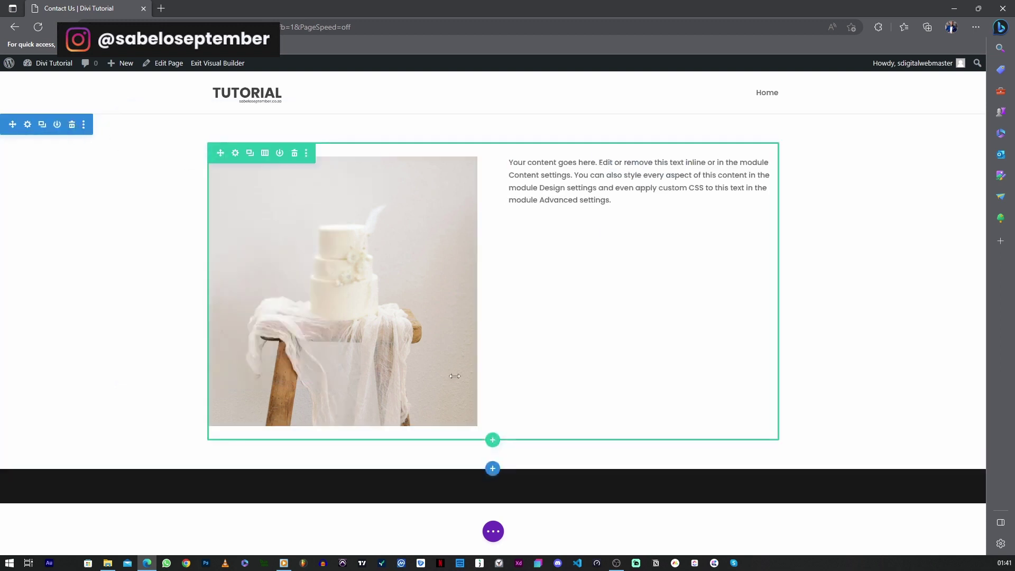
click(492, 469)
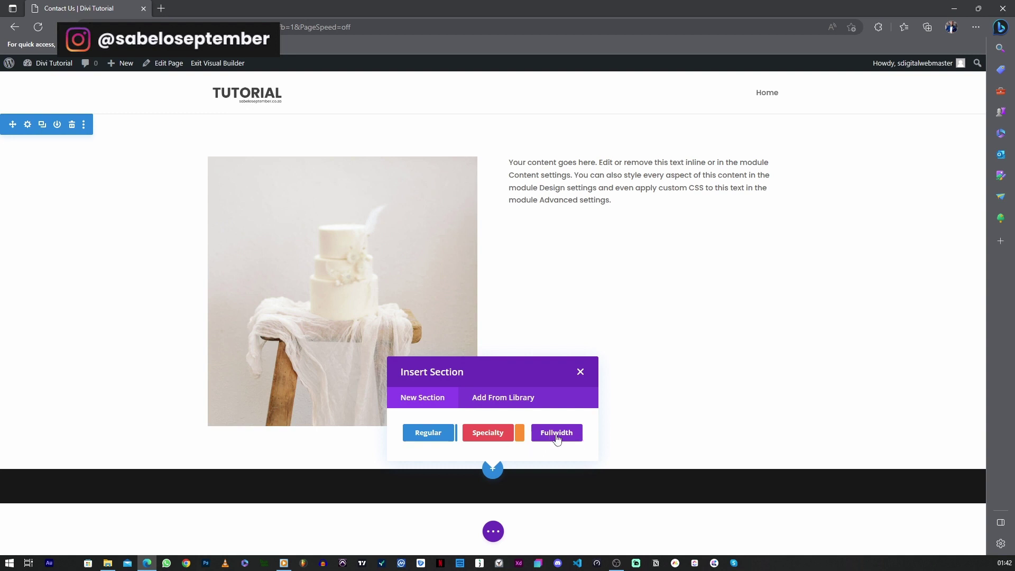
Insert a Fullwidth Header section and delete the old cake-photo and placeholder-text section
click(557, 438)
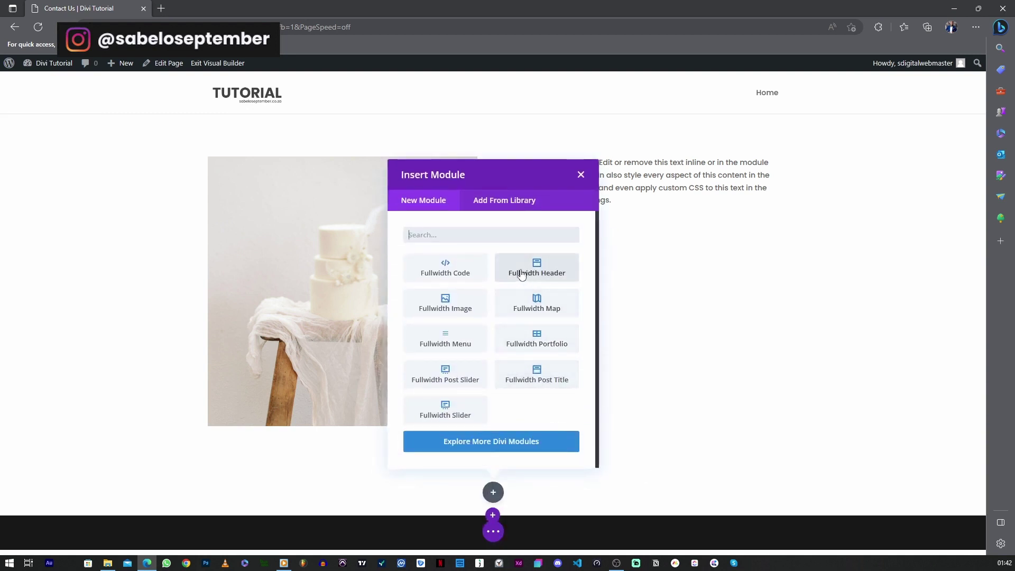
click(544, 278)
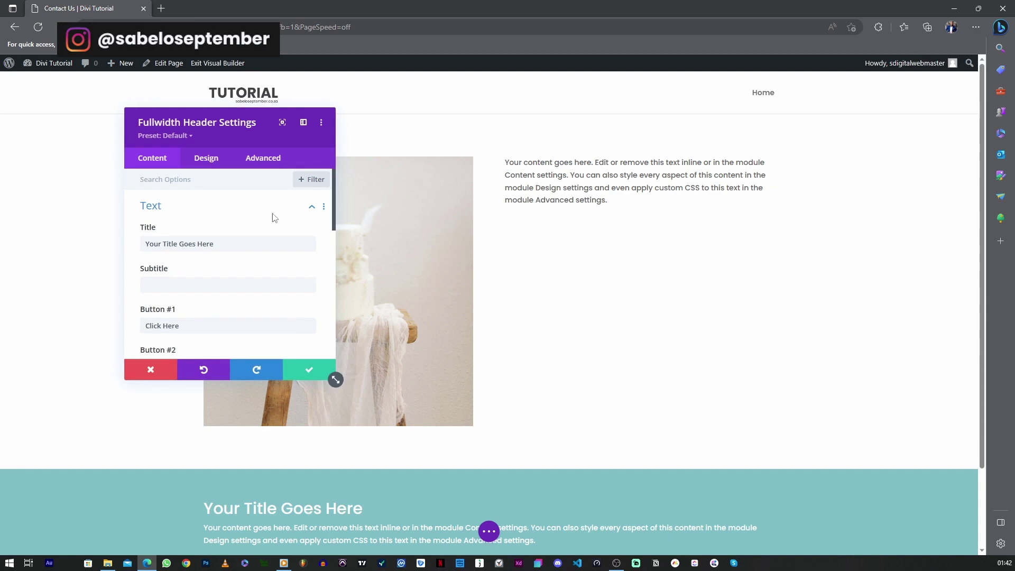
click(294, 368)
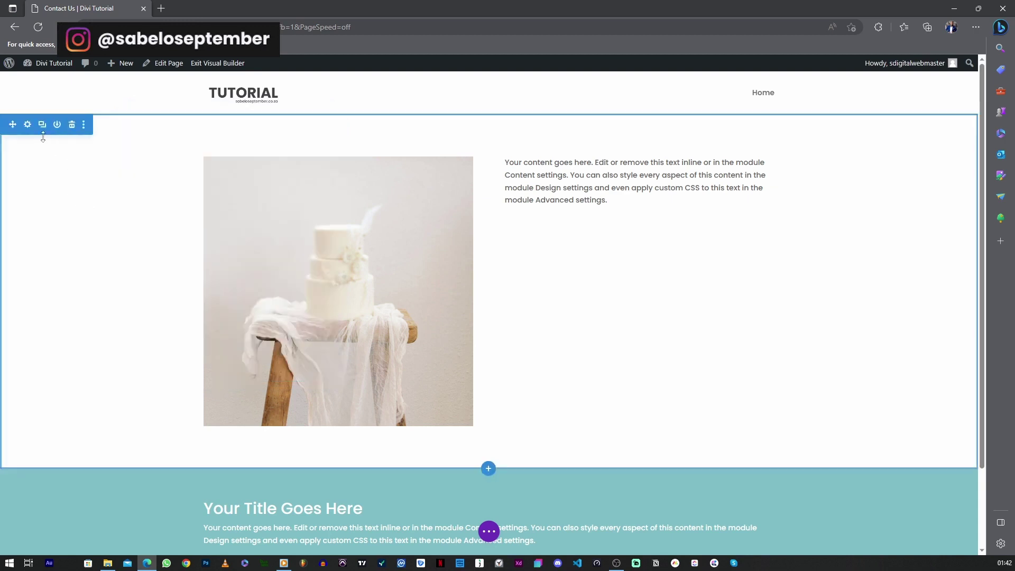
click(71, 126)
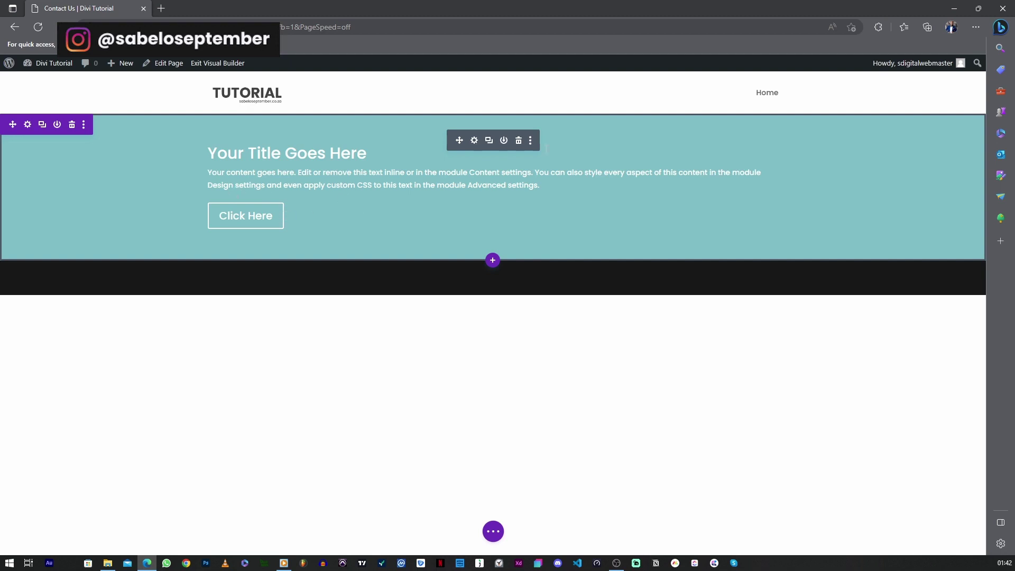
Change the header title to 'Contact Us'
click(318, 153)
drag(374, 153, 212, 150)
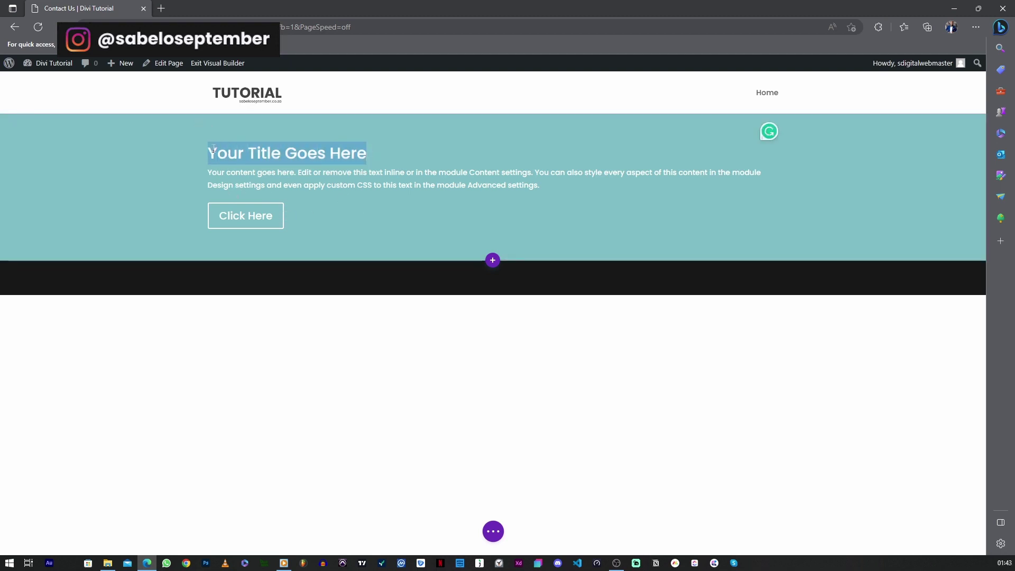
text(cONTACT)
double_click(213, 151)
text(contact Us)
Replace the header paragraph with 'Please send us a message if you have any questions'
click(202, 176)
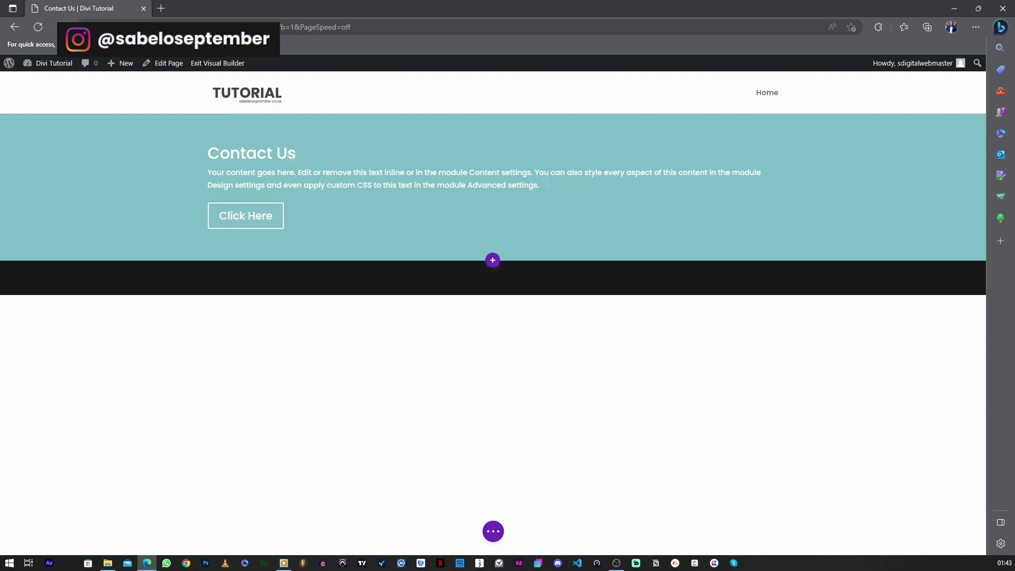
key(ctrl+a)
text(Please)
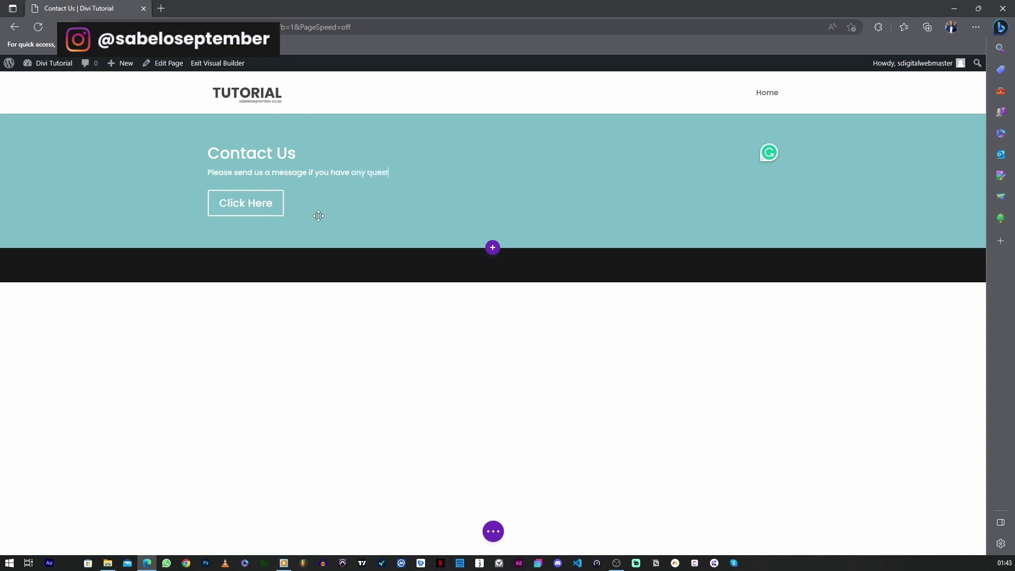
click(606, 313)
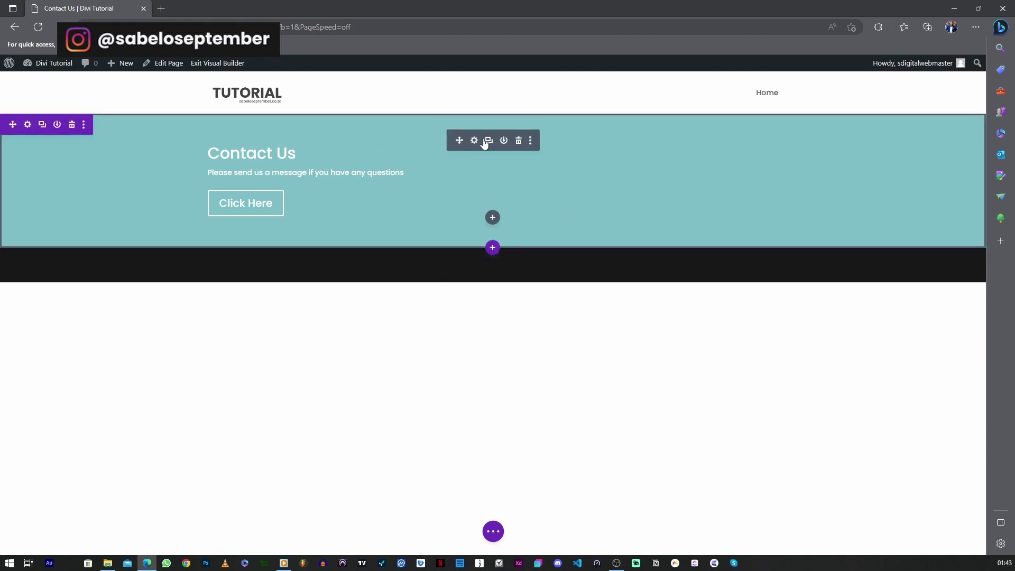
Set the header's Title Text font to Poppins in the module's Design settings
click(475, 144)
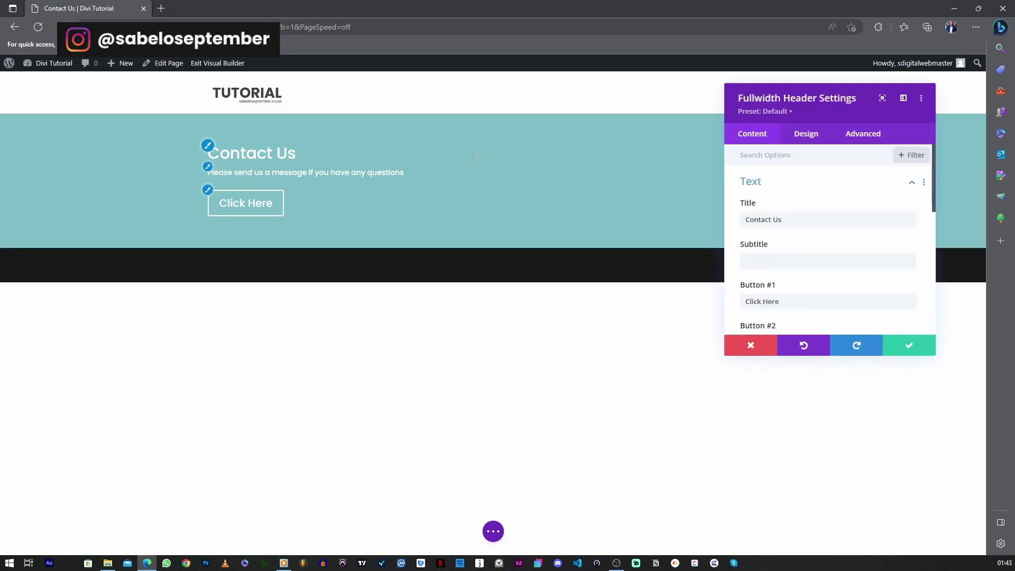
drag(776, 98, 587, 120)
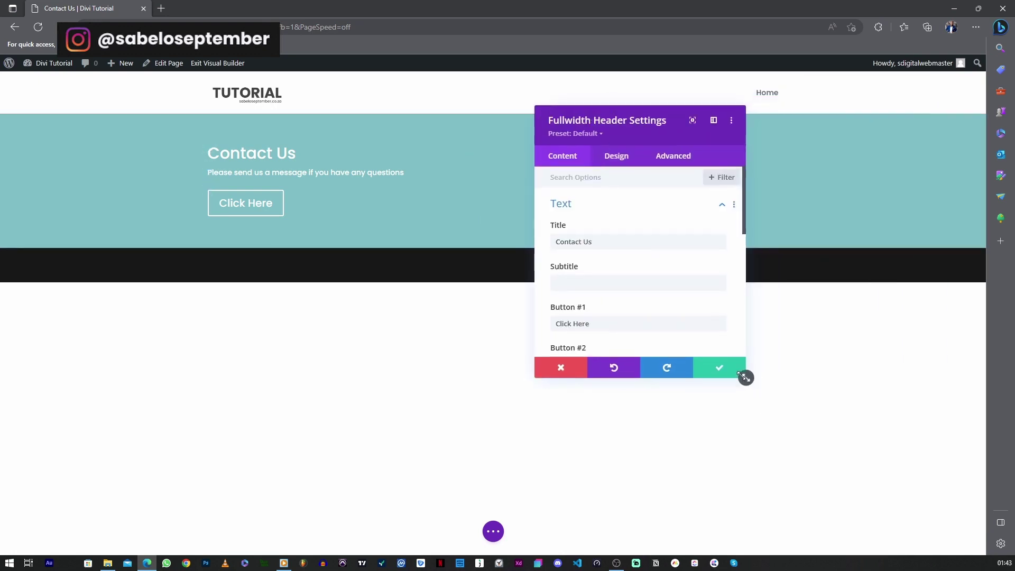
drag(745, 378, 890, 462)
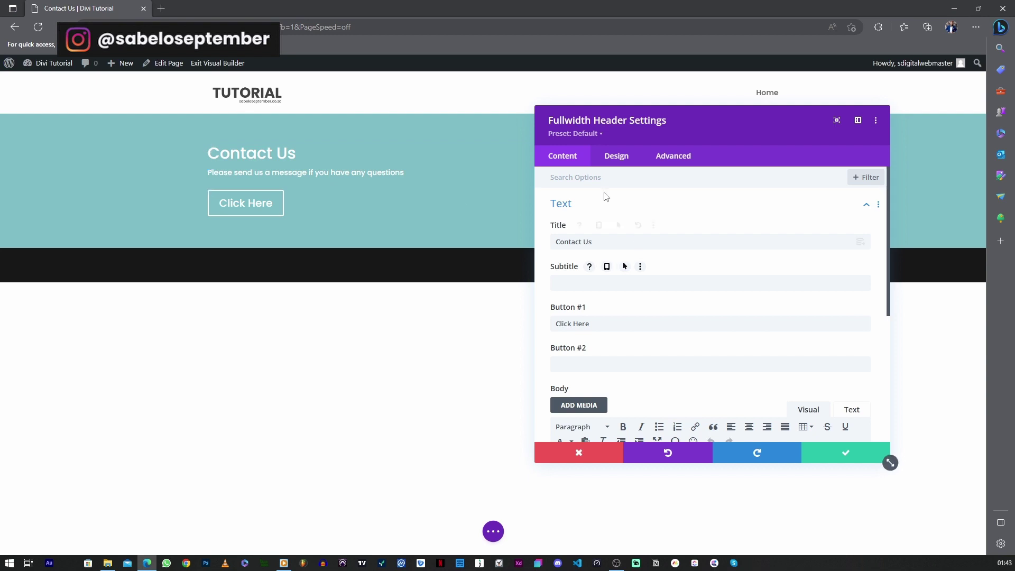
click(618, 158)
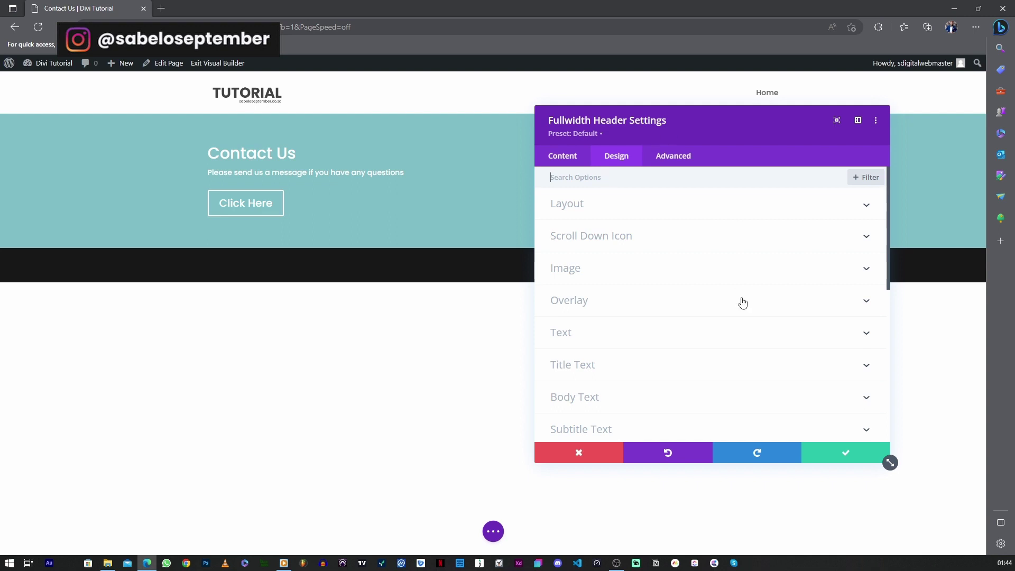
scroll(687, 280, down, 1)
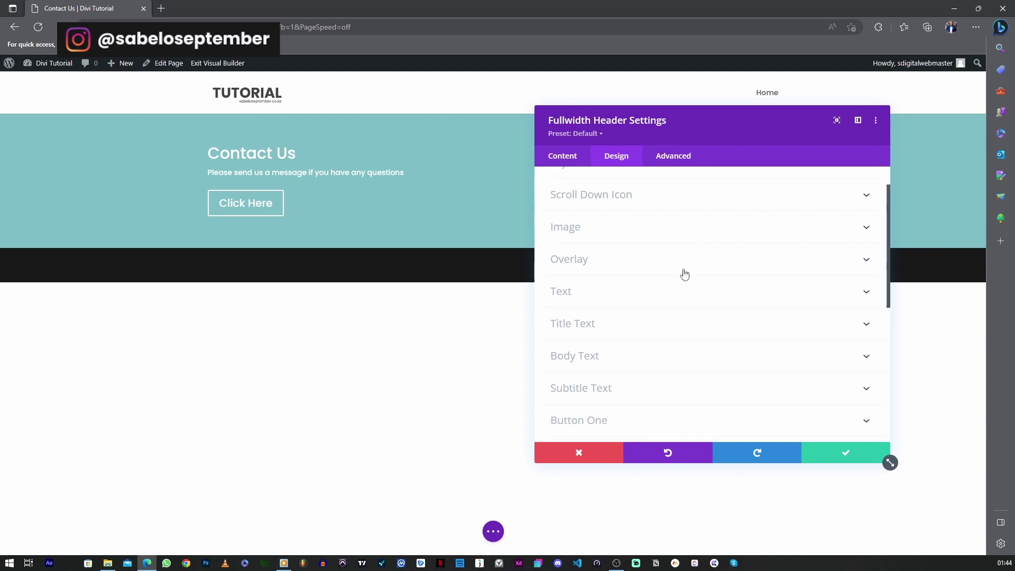
scroll(633, 285, up, 1)
scroll(633, 291, down, 3)
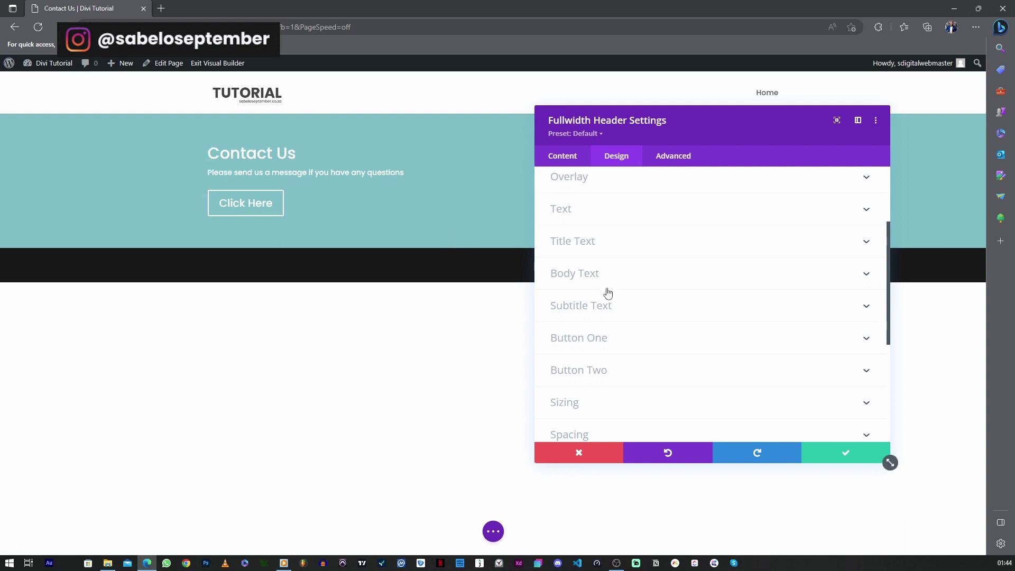
click(577, 242)
click(572, 264)
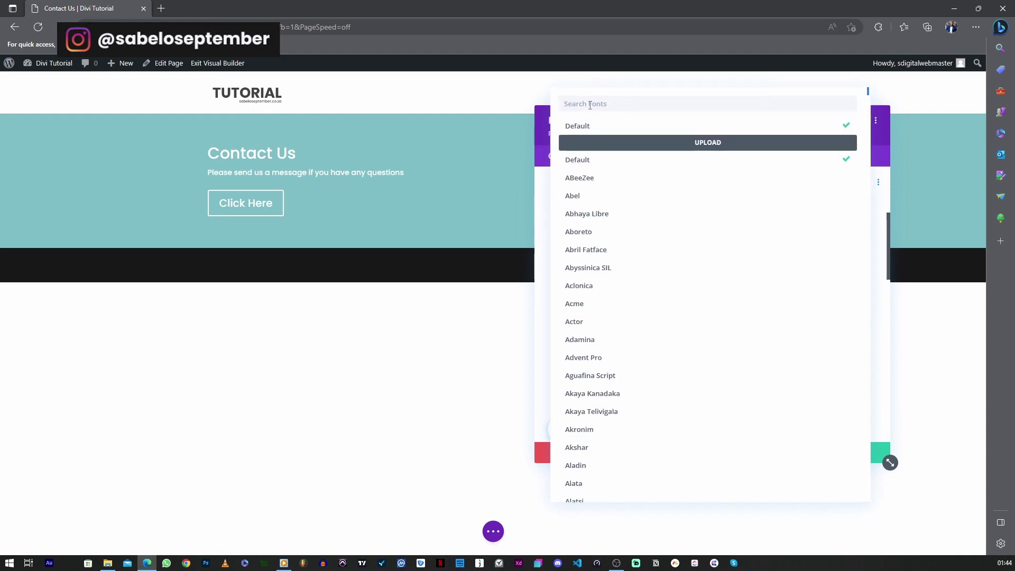
text(pop)
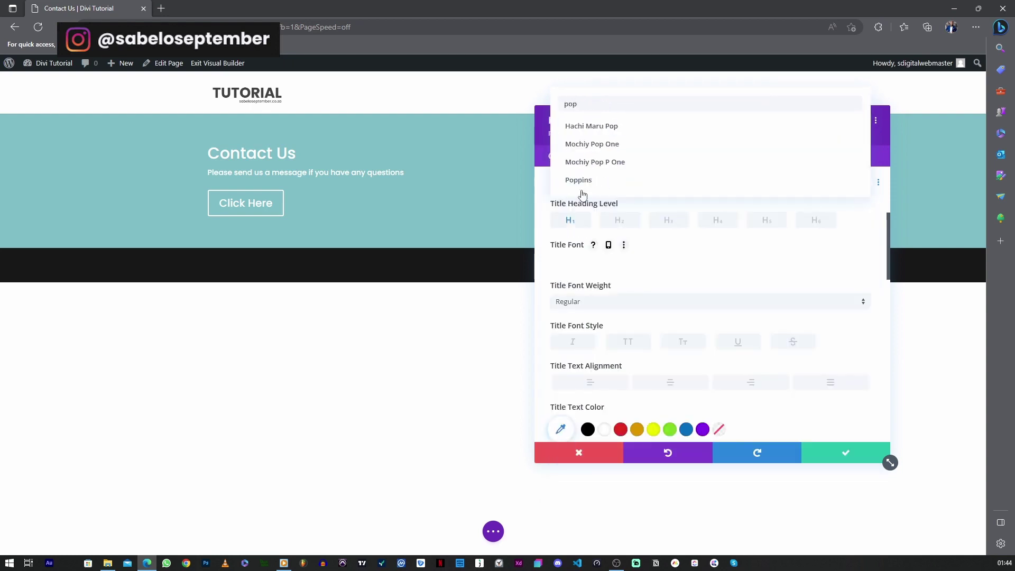
click(579, 180)
Make the title Ultra Bold and centred, and enlarge it to 52px
click(573, 300)
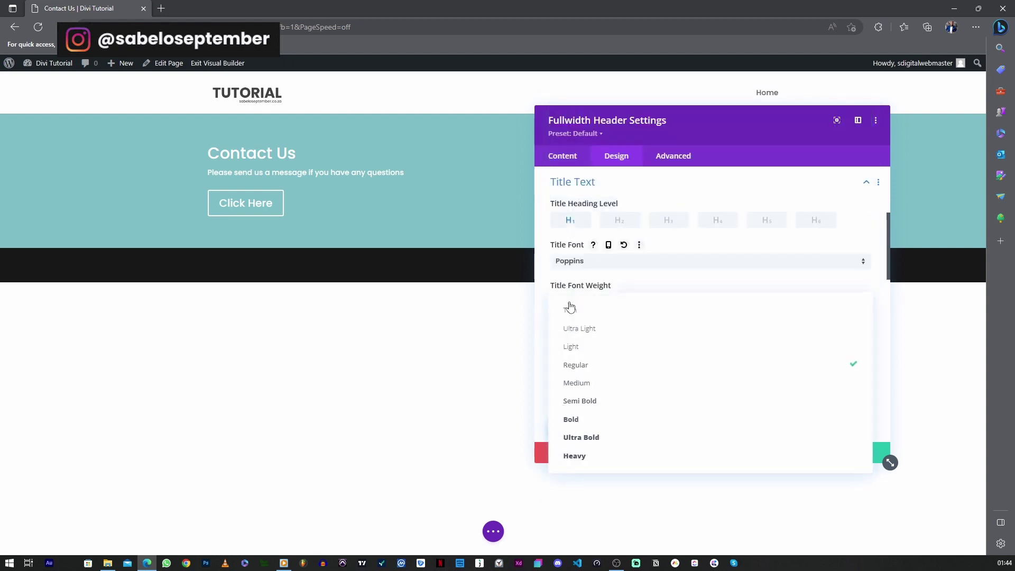
click(587, 437)
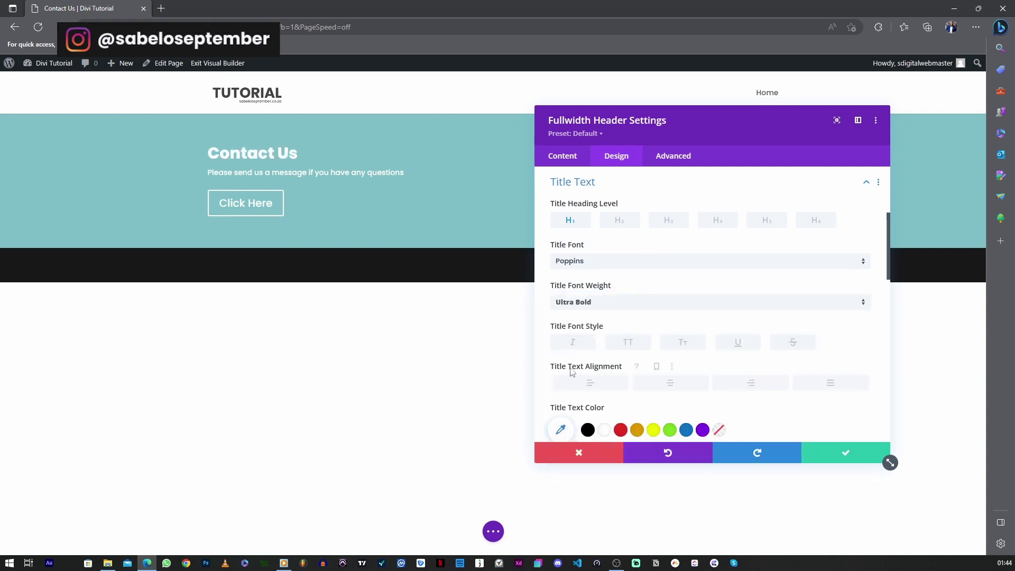
click(673, 388)
drag(708, 126, 783, 136)
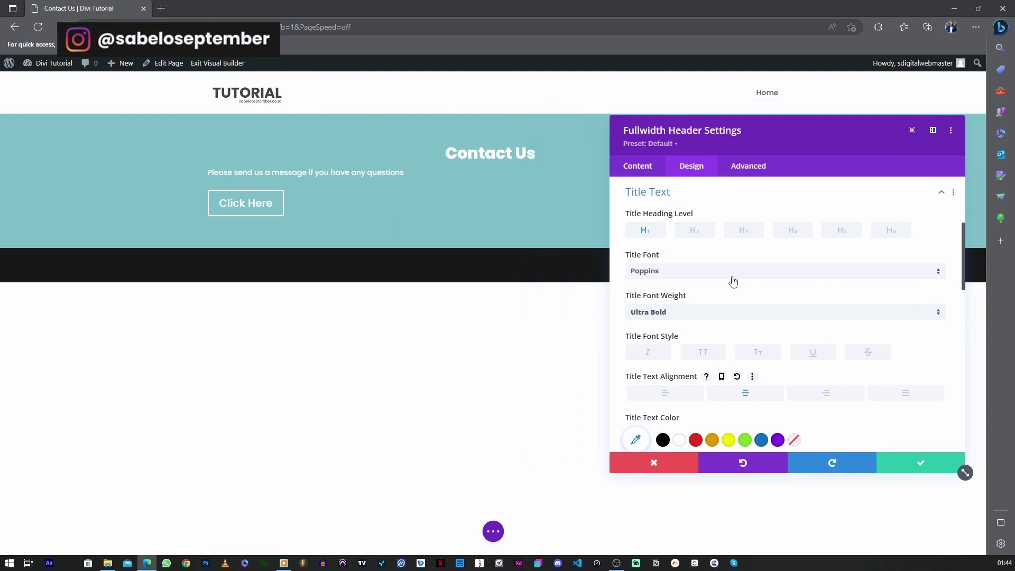
scroll(733, 281, down, 3)
drag(690, 334, 733, 346)
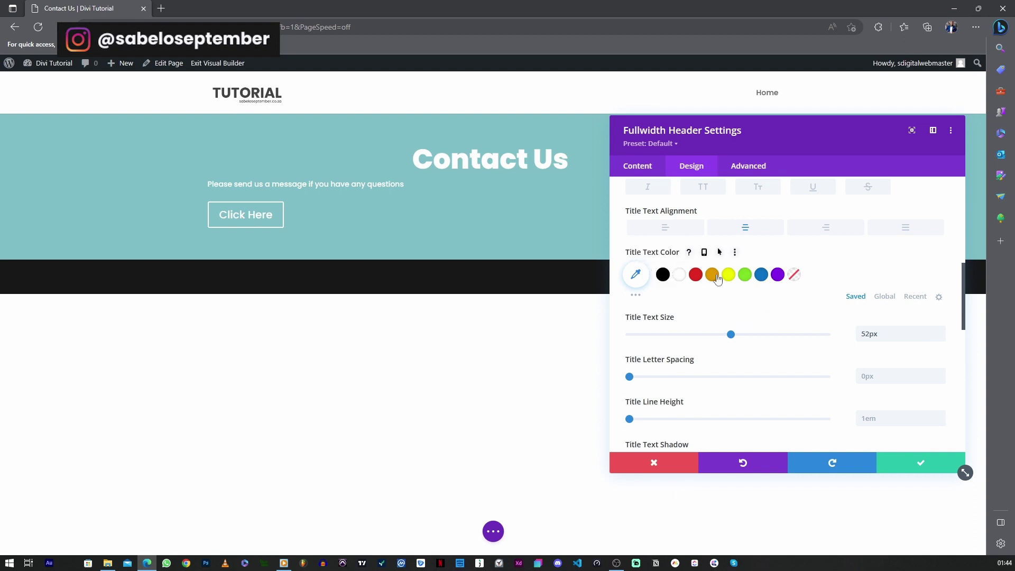
scroll(729, 290, up, 6)
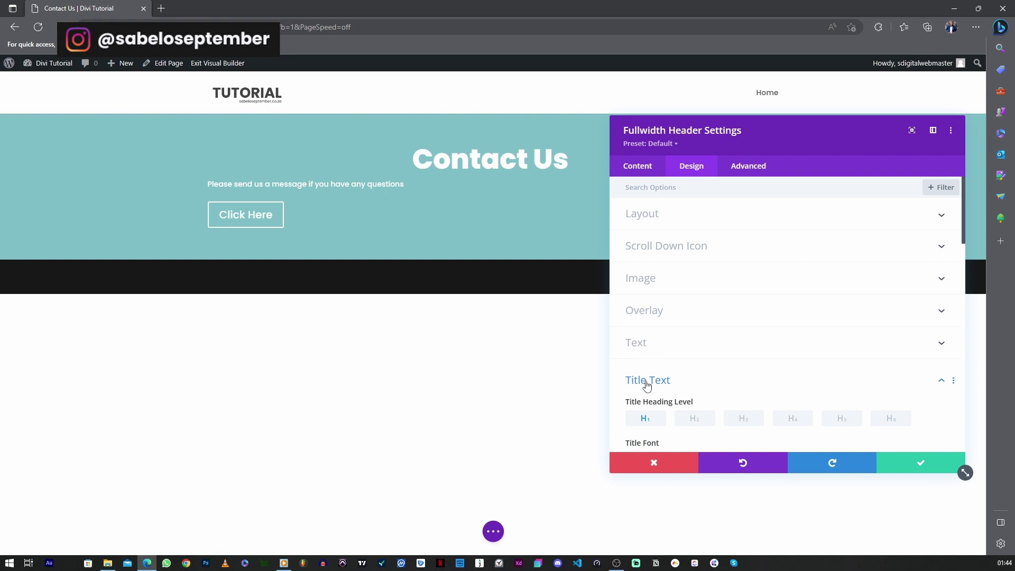
Centre the header's body text at 16px and save the page
click(647, 381)
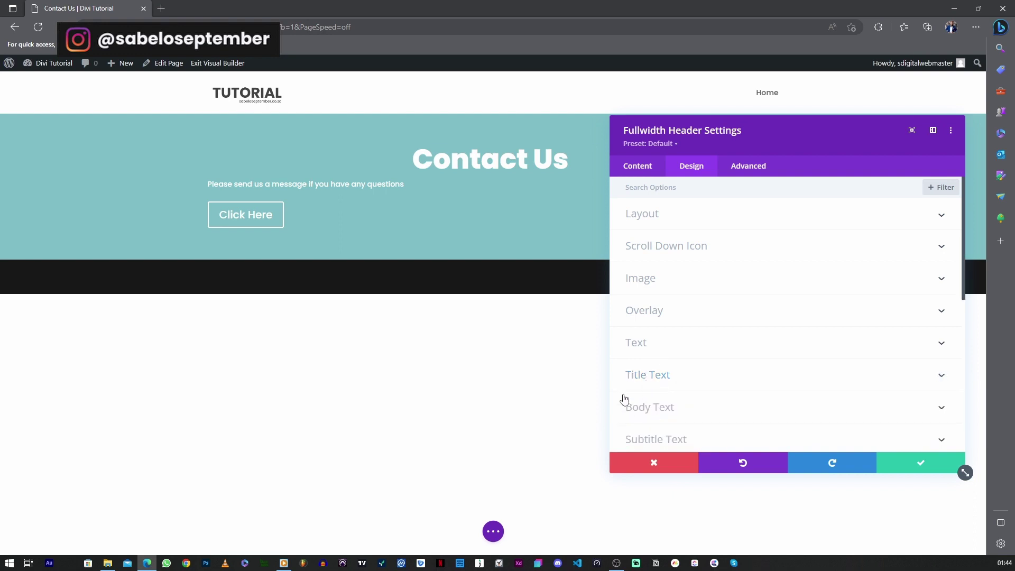
click(657, 408)
scroll(693, 358, down, 2)
scroll(661, 349, up, 2)
click(749, 425)
scroll(739, 379, down, 3)
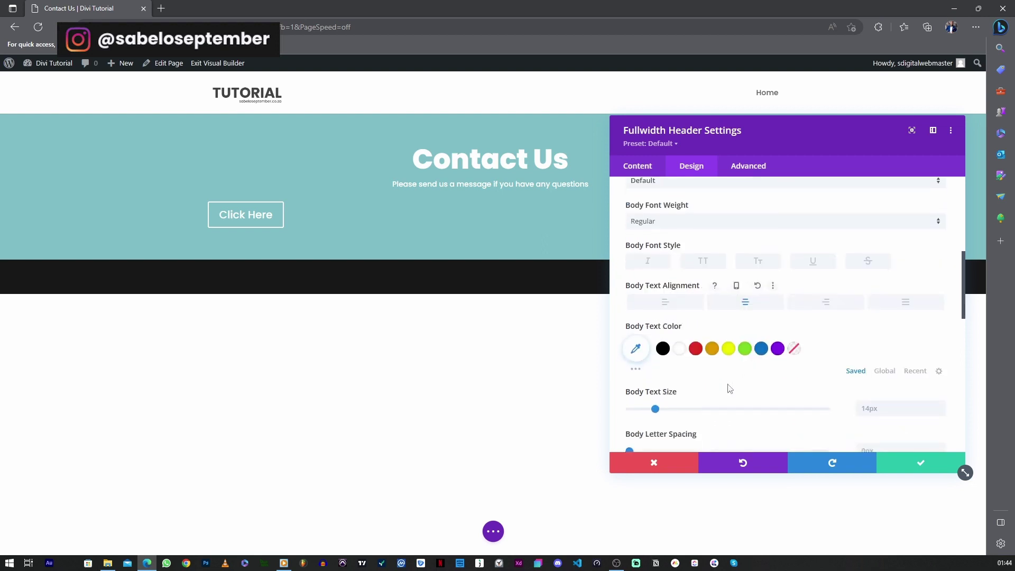
drag(655, 369, 664, 371)
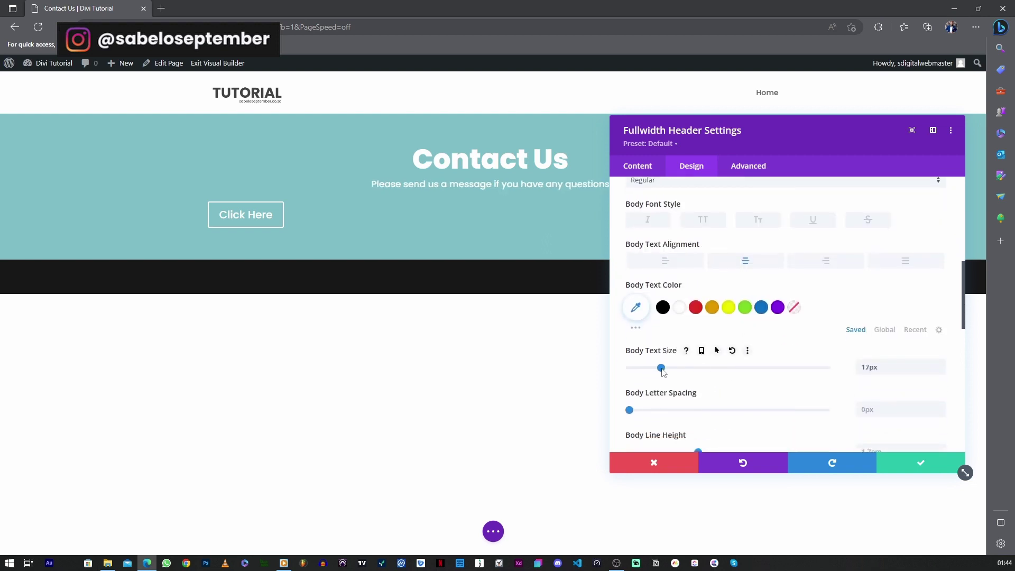
drag(665, 372, 658, 369)
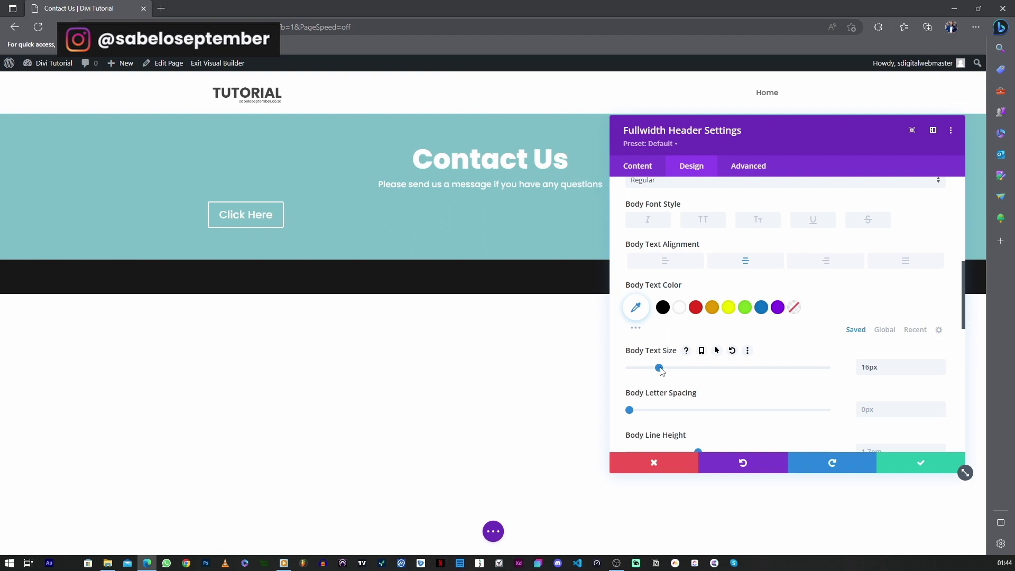
click(492, 531)
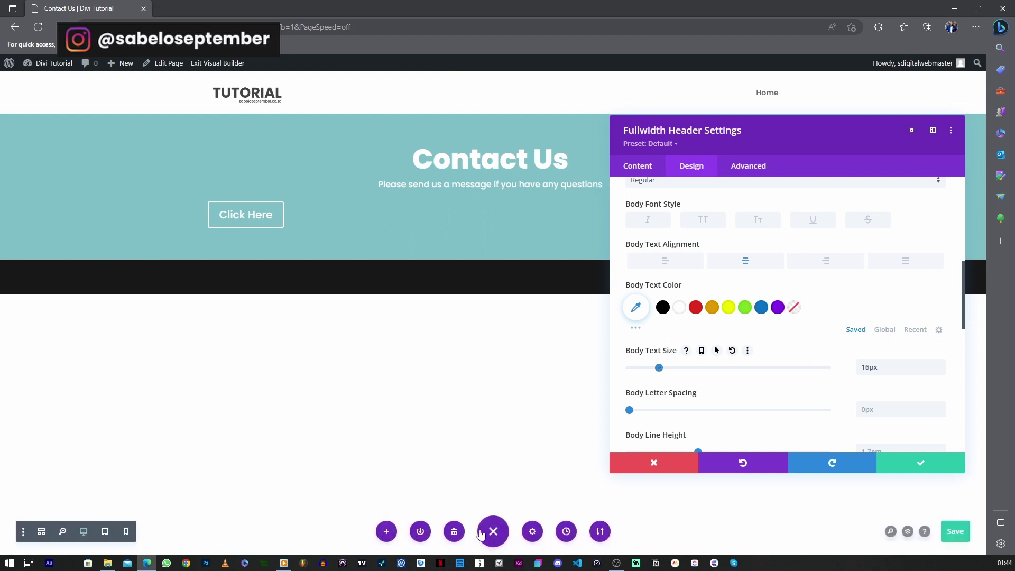
click(949, 534)
Turn on Use Custom Styles for the header's Button One
click(644, 175)
click(645, 276)
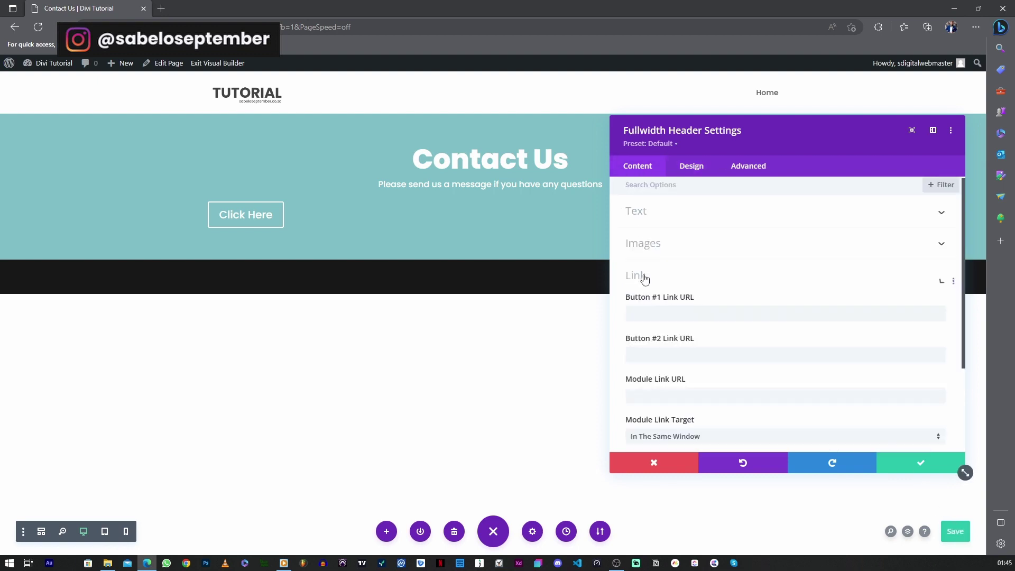
click(166, 217)
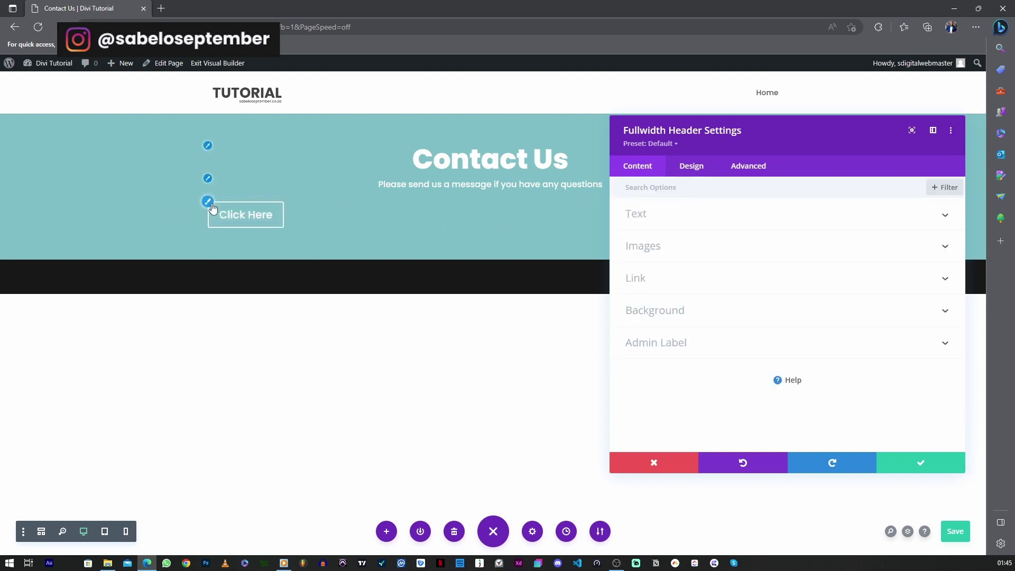
click(208, 202)
click(690, 194)
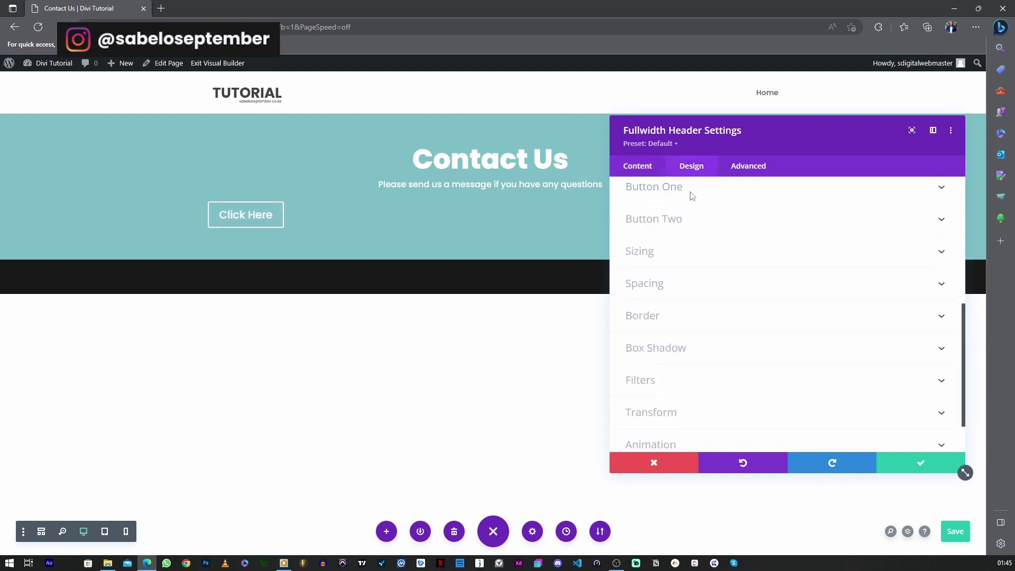
scroll(700, 254, up, 2)
click(673, 270)
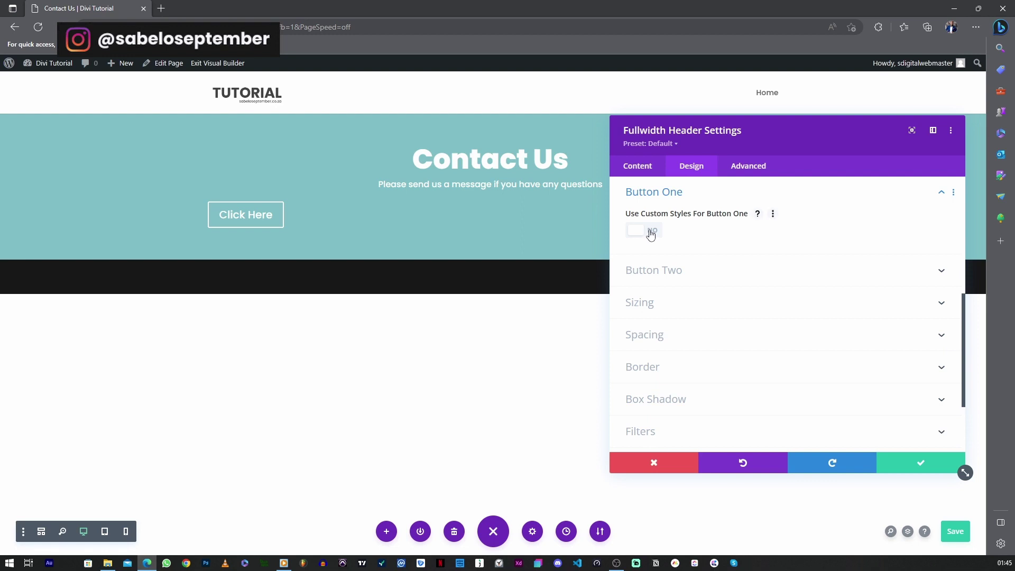
click(650, 232)
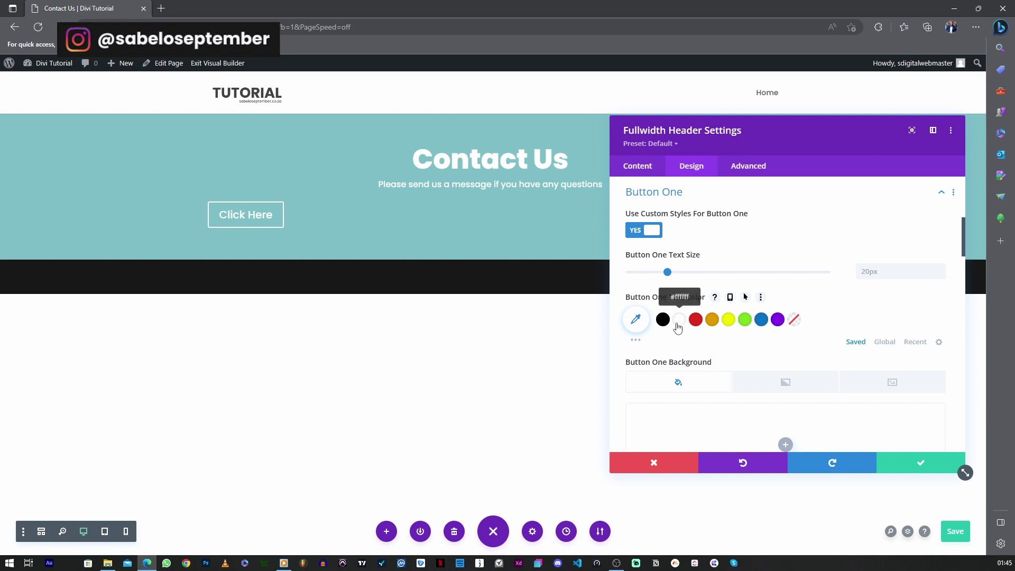
Set the Click Here button's border width to 0px and its background to black
scroll(692, 339, down, 5)
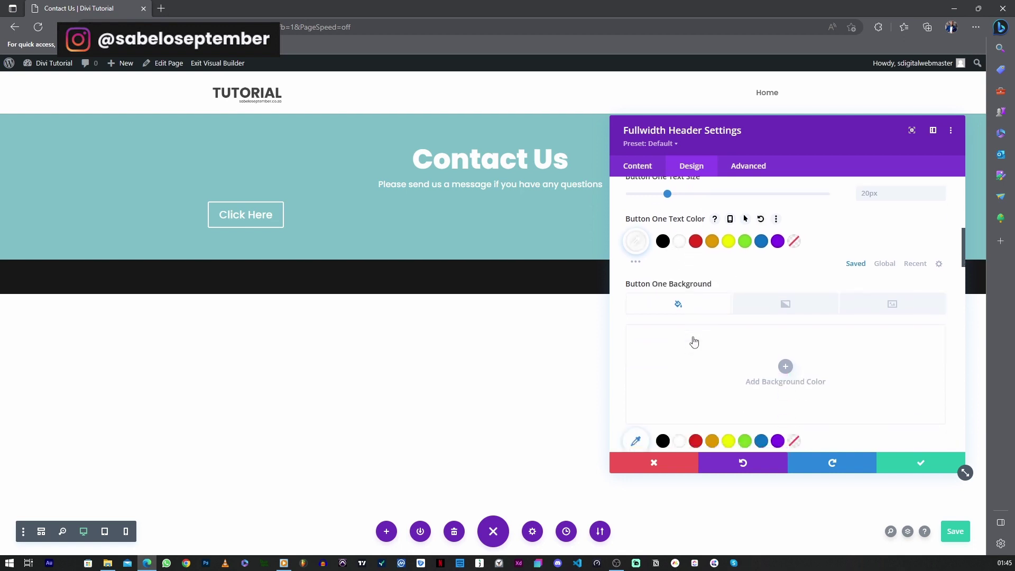
scroll(694, 341, down, 1)
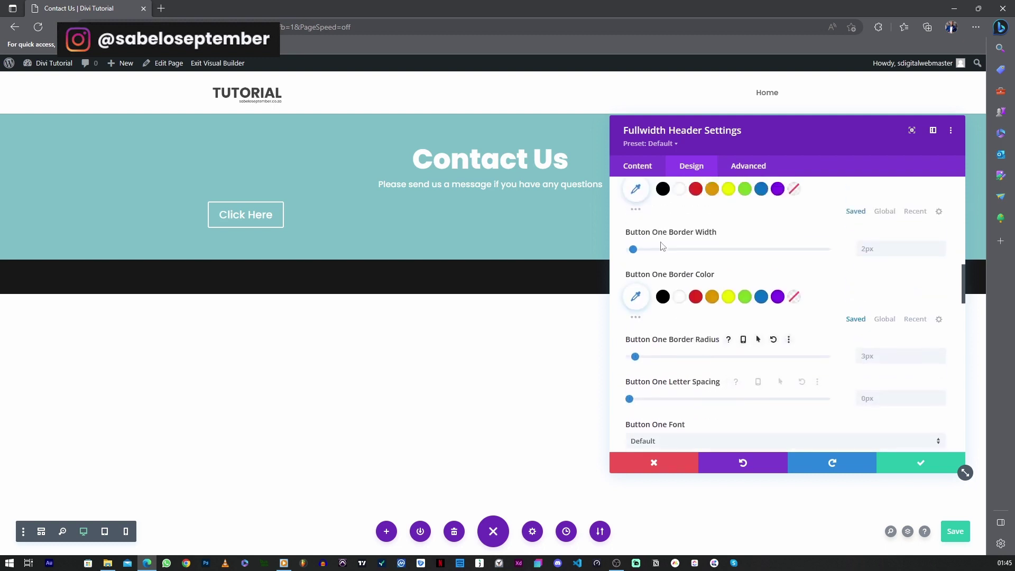
drag(633, 249, 628, 250)
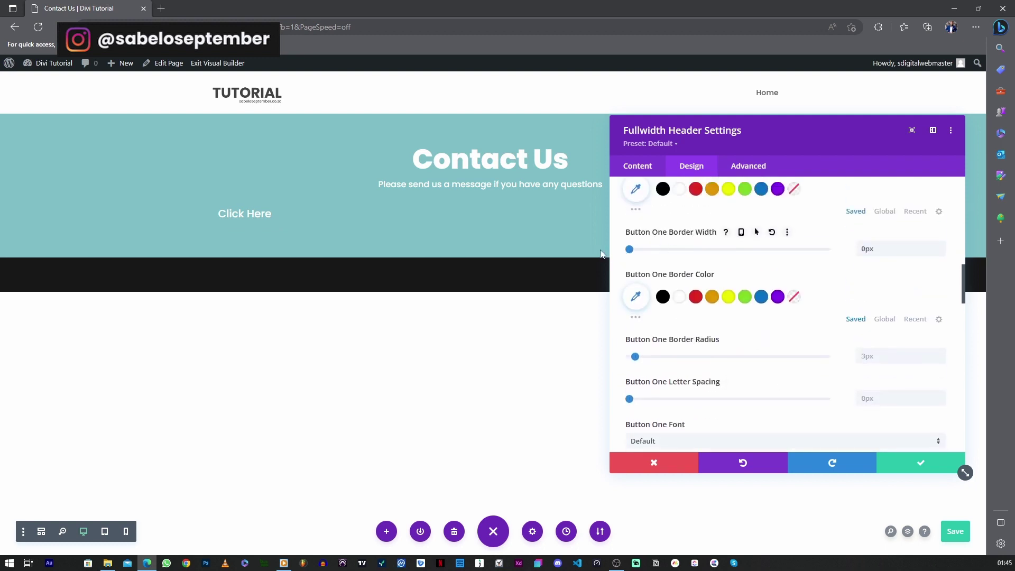
scroll(740, 322, up, 3)
scroll(725, 336, up, 2)
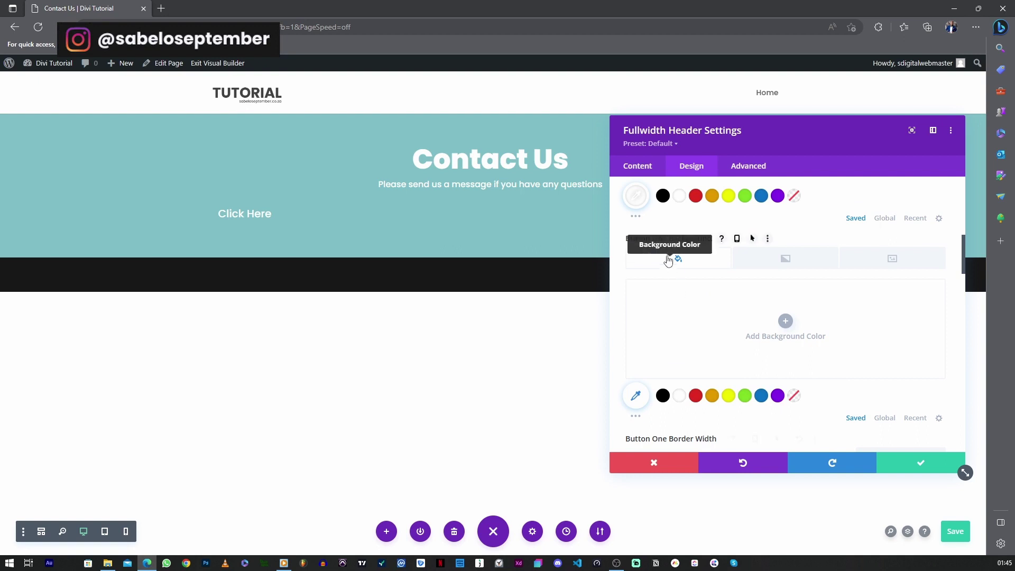
click(663, 396)
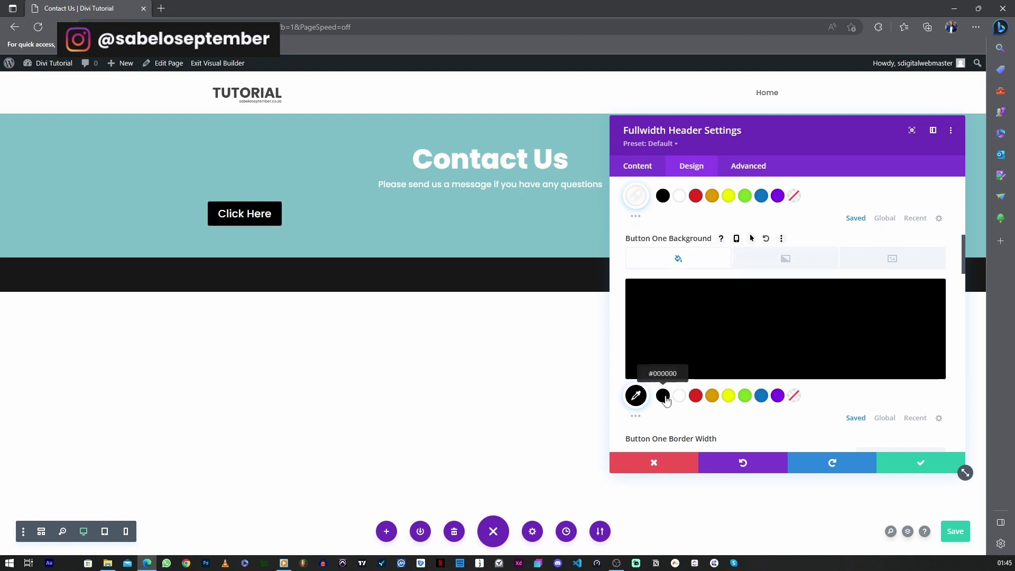
scroll(777, 379, up, 1)
scroll(777, 378, up, 8)
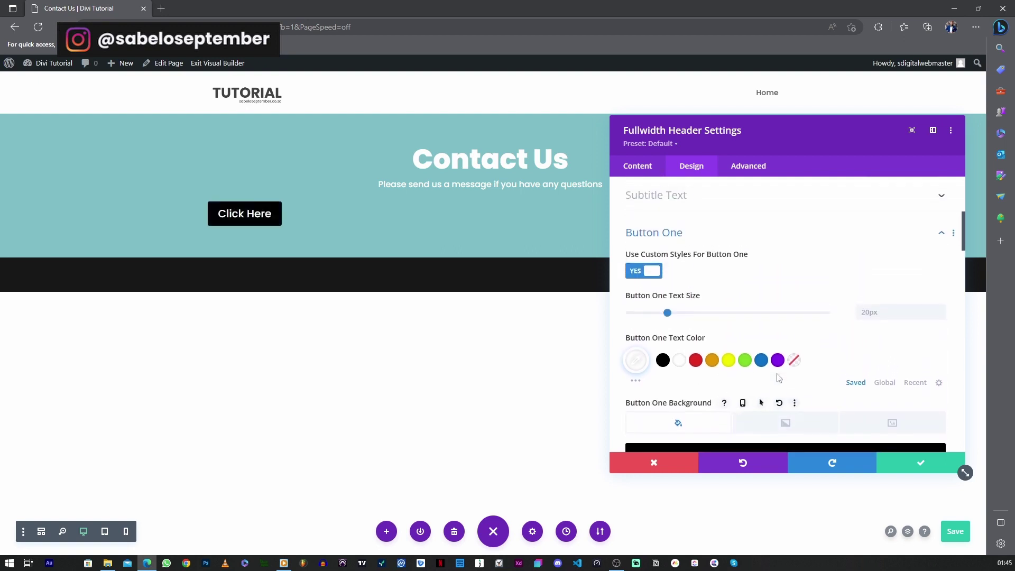
scroll(761, 352, down, 8)
scroll(752, 358, down, 12)
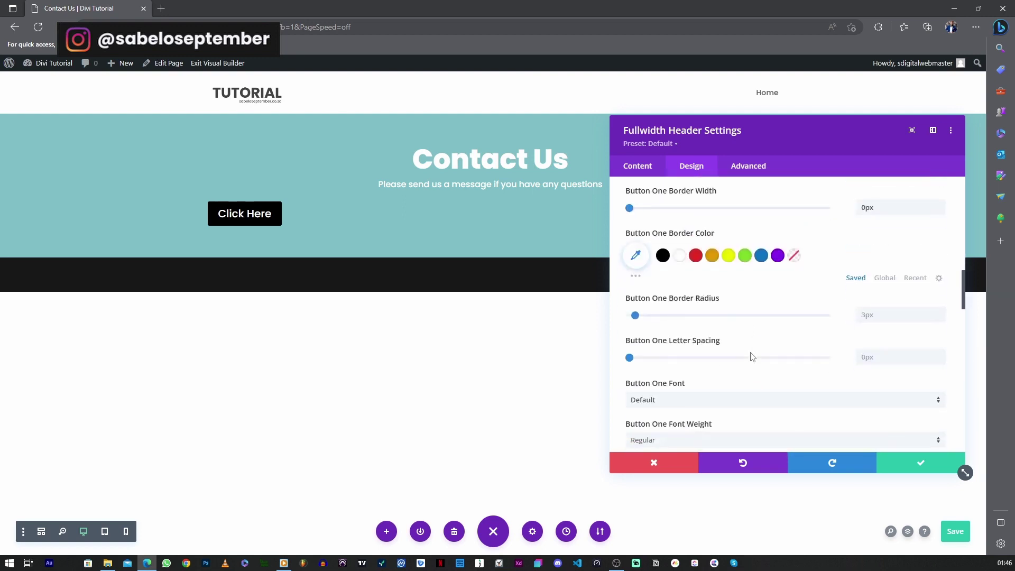
scroll(753, 359, down, 10)
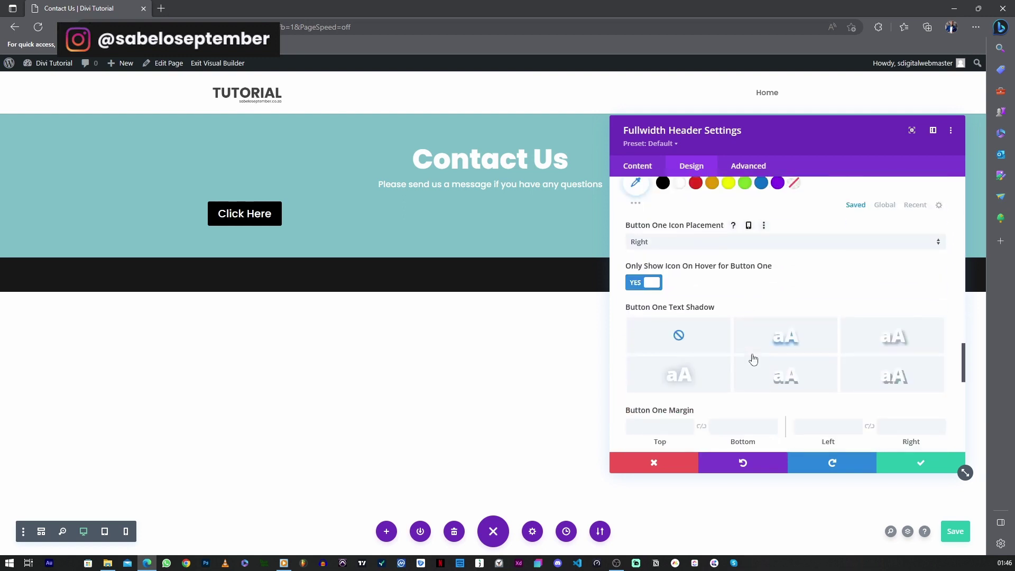
scroll(751, 361, up, 2)
scroll(752, 361, up, 6)
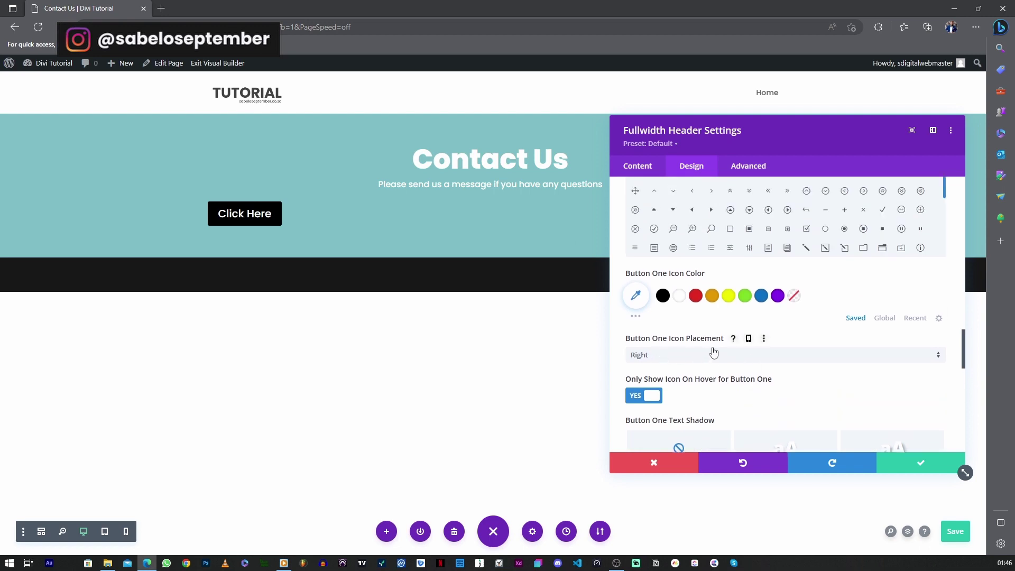
scroll(713, 351, up, 4)
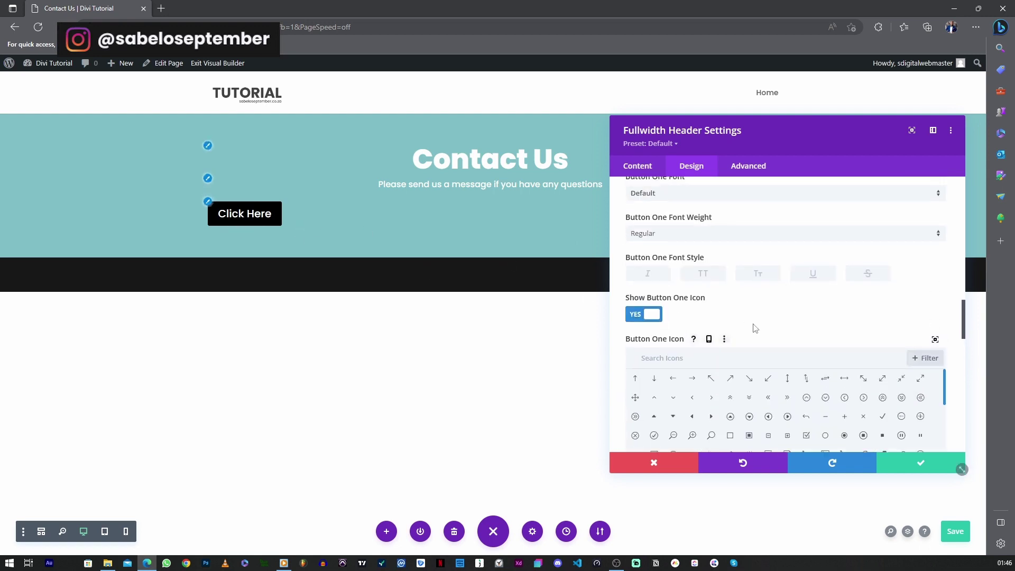
scroll(755, 328, up, 2)
scroll(771, 353, down, 2)
scroll(768, 355, up, 6)
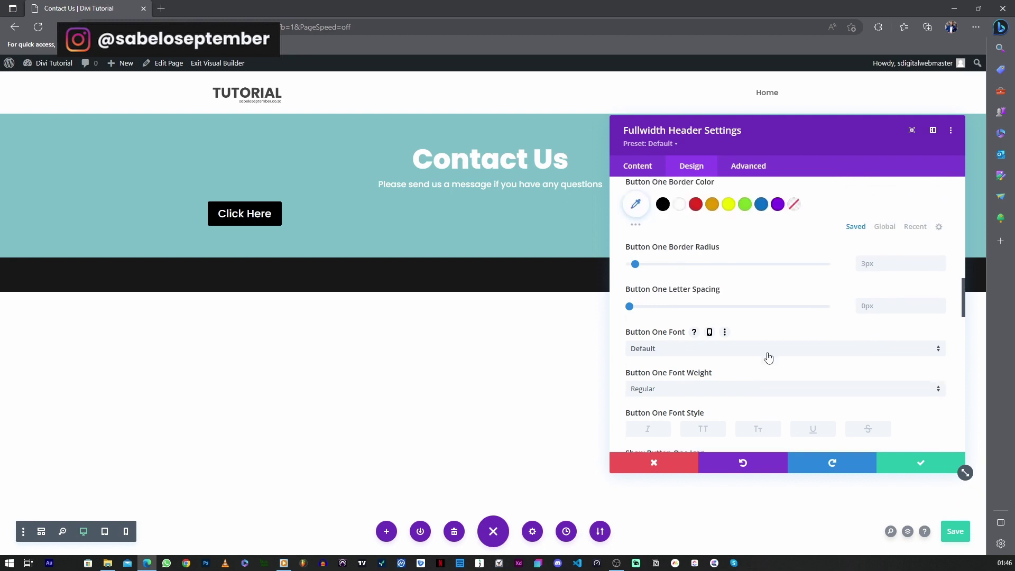
scroll(768, 357, up, 8)
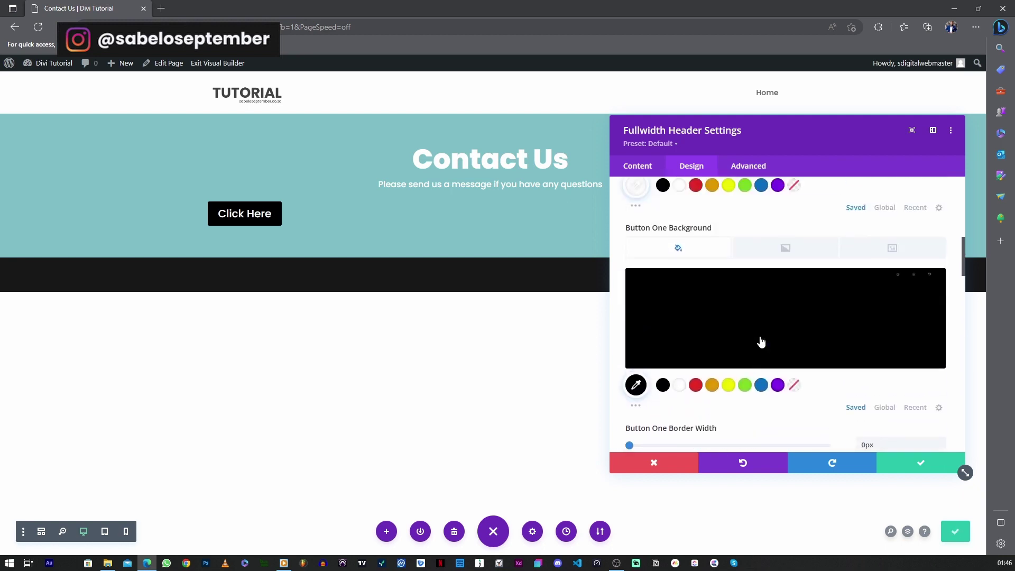
scroll(732, 312, up, 3)
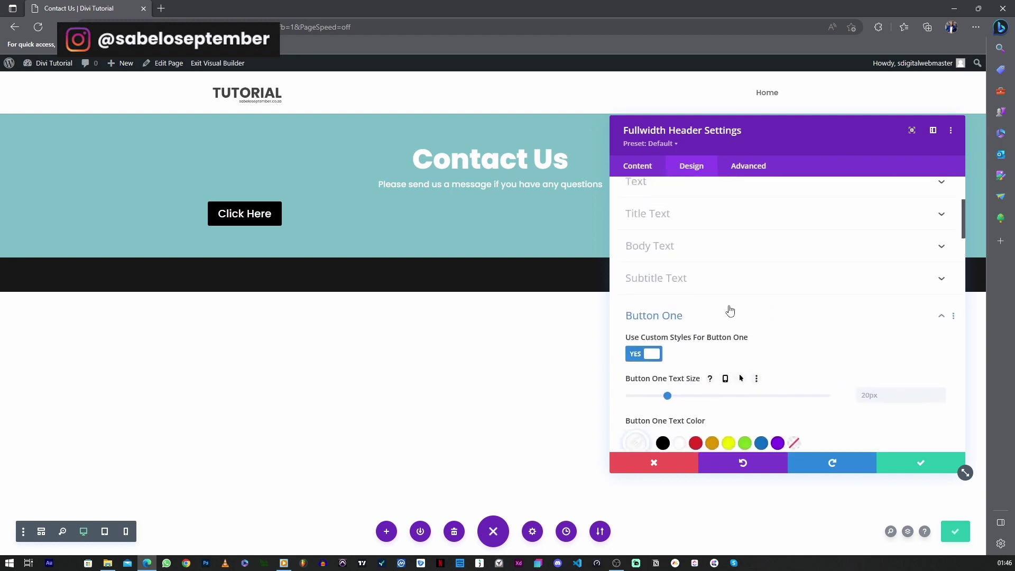
click(686, 313)
scroll(684, 312, up, 2)
Set the header's Text & Logo Alignment to center and apply the module settings
click(645, 216)
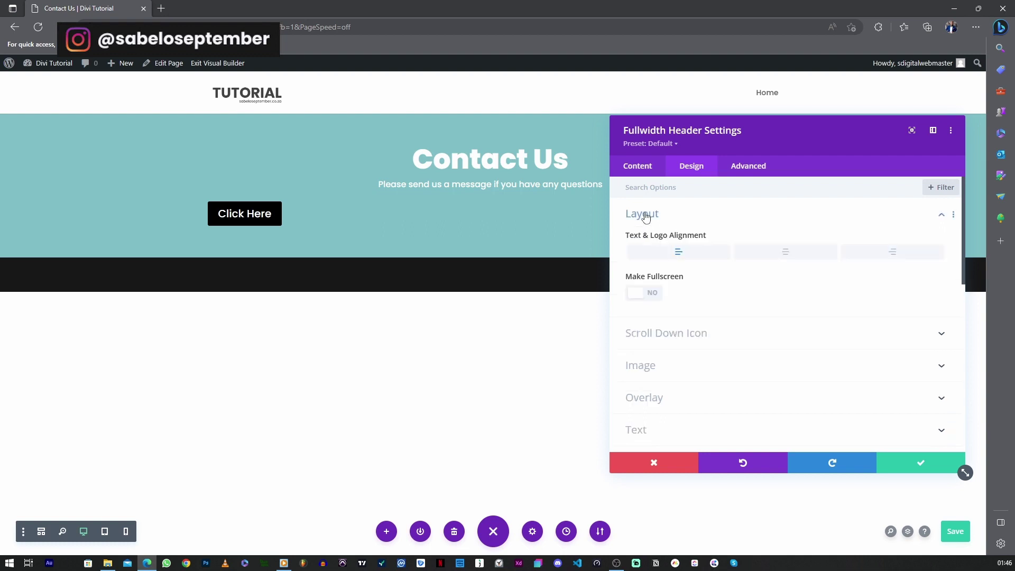
click(786, 256)
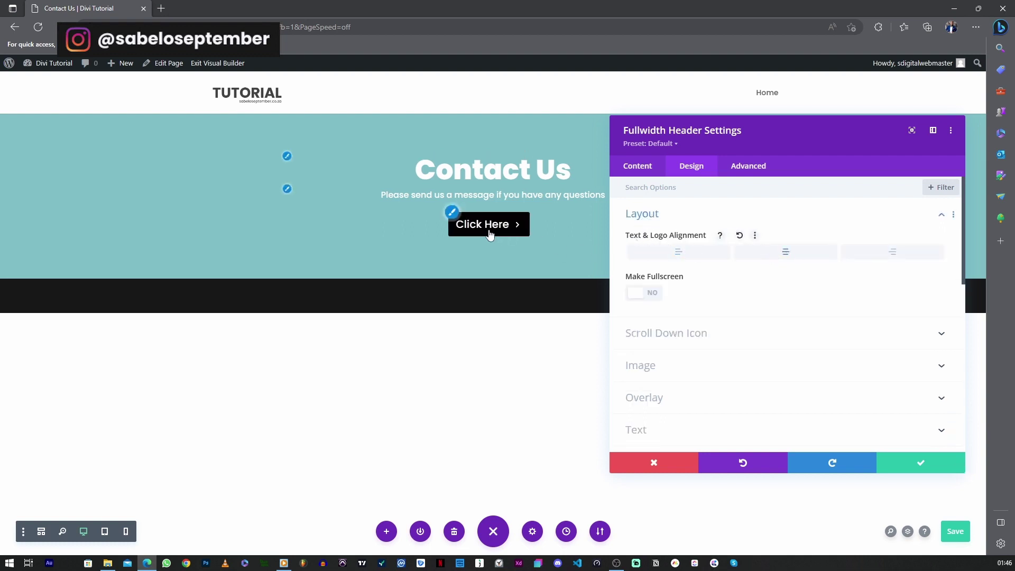
click(656, 217)
click(657, 218)
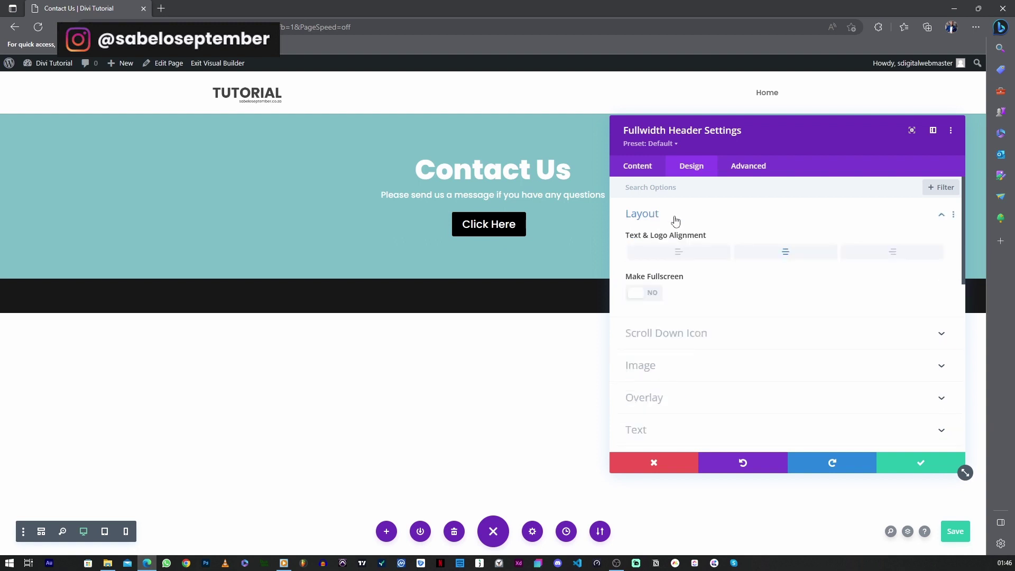
click(646, 248)
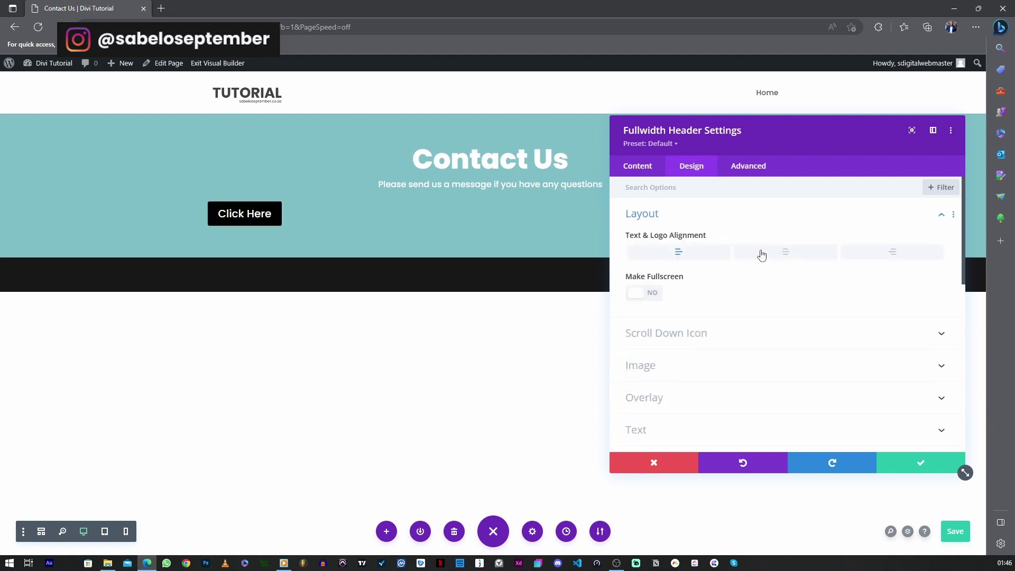
click(797, 254)
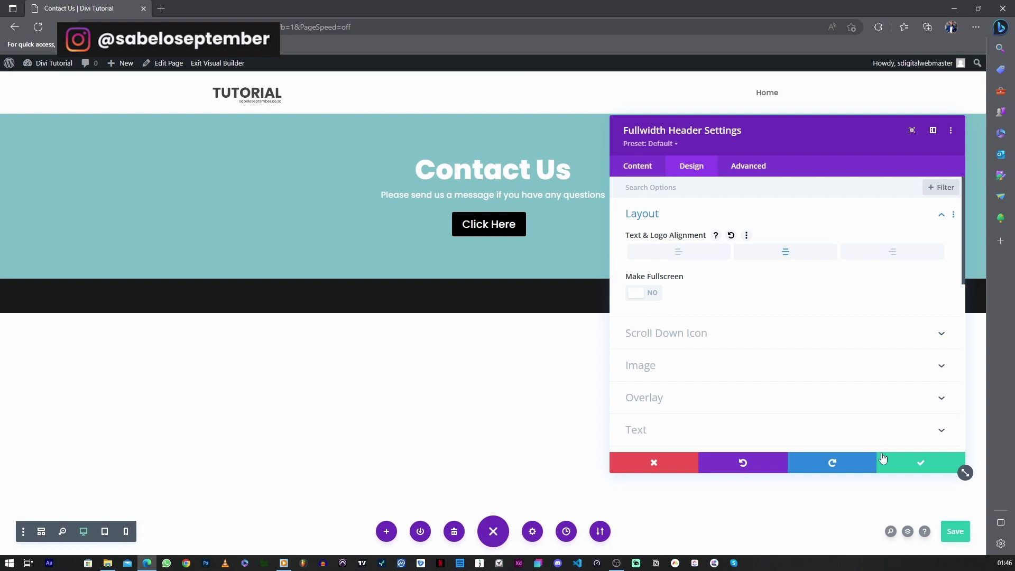
click(916, 463)
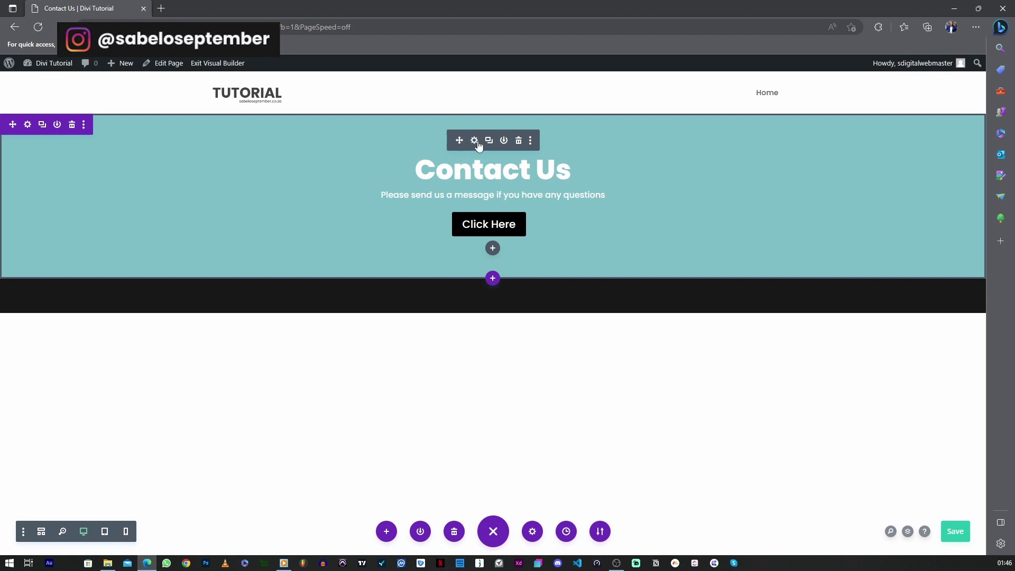
click(474, 141)
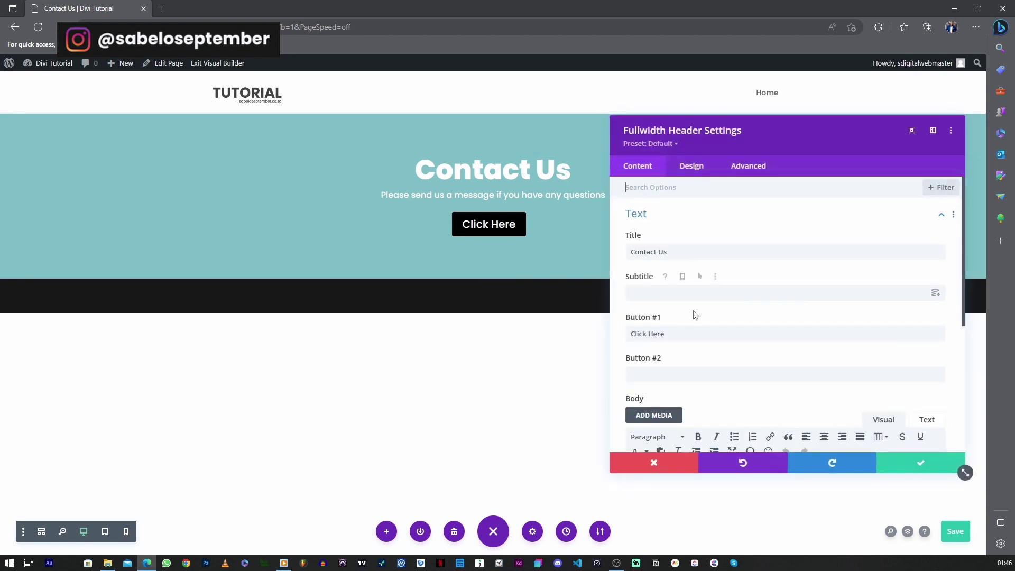
Remove the header's teal background colour and switch to the background image option
scroll(692, 315, down, 3)
scroll(695, 316, down, 2)
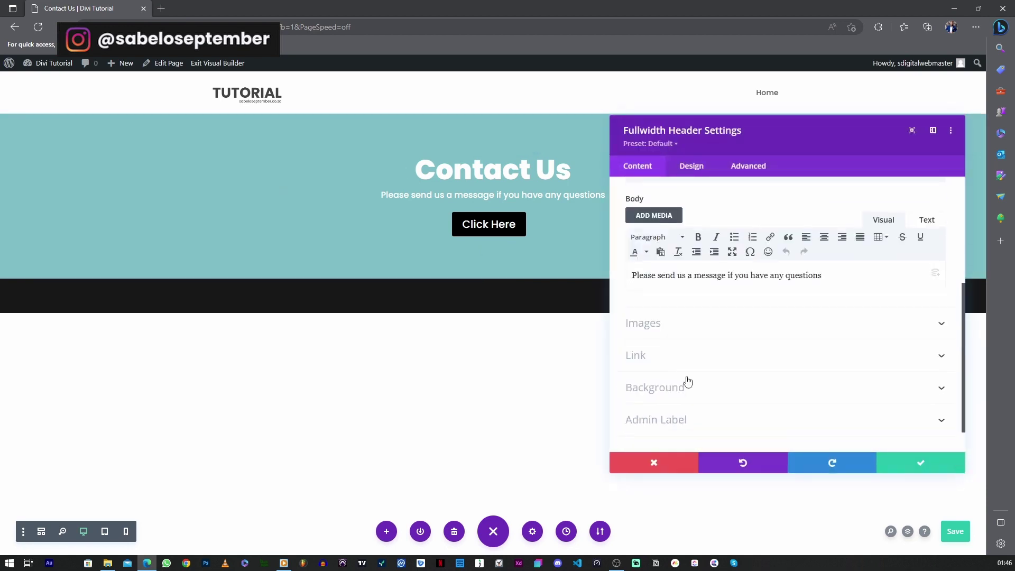
click(654, 462)
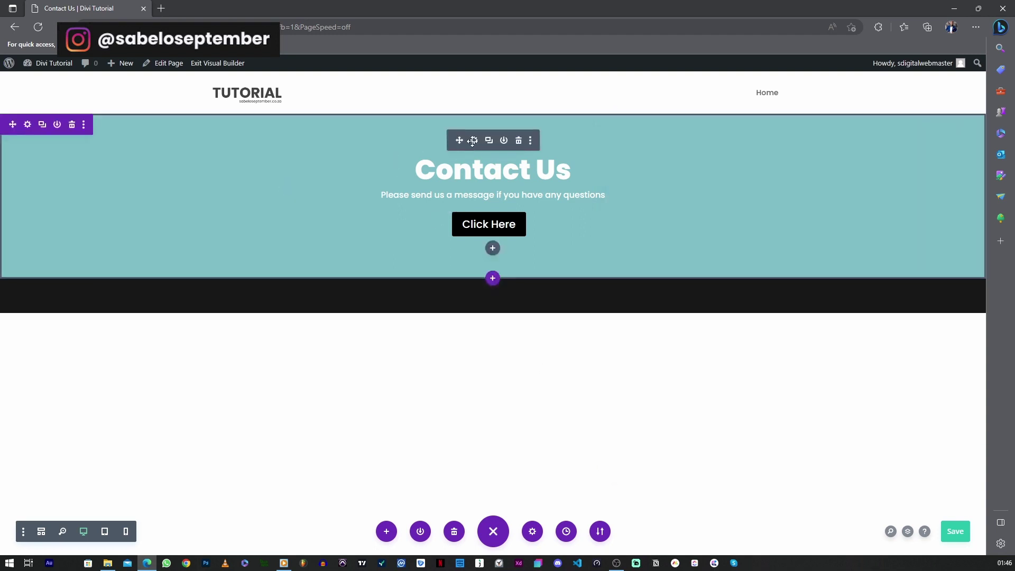
click(472, 140)
scroll(750, 370, down, 4)
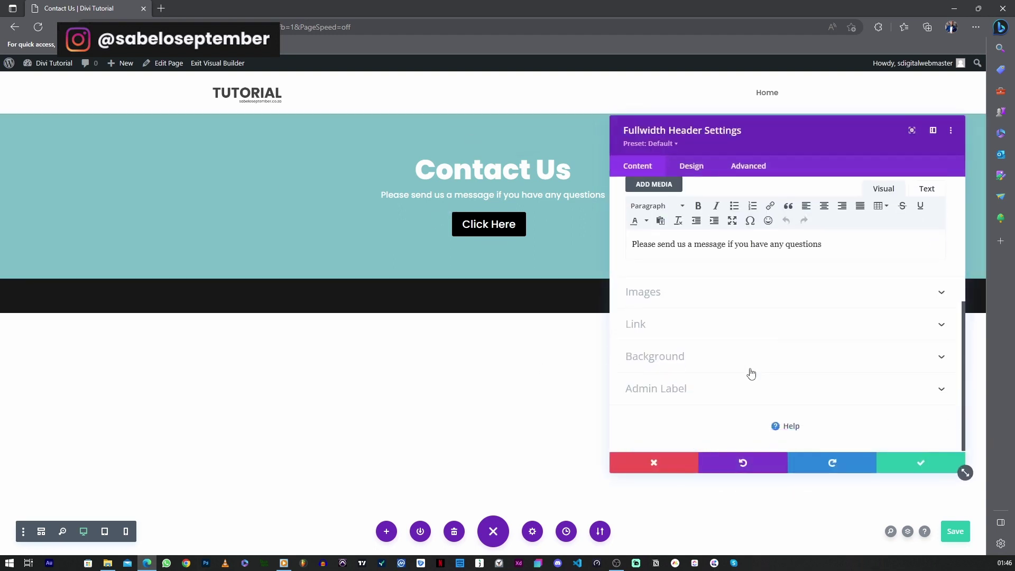
click(685, 355)
mouse_move(862, 278)
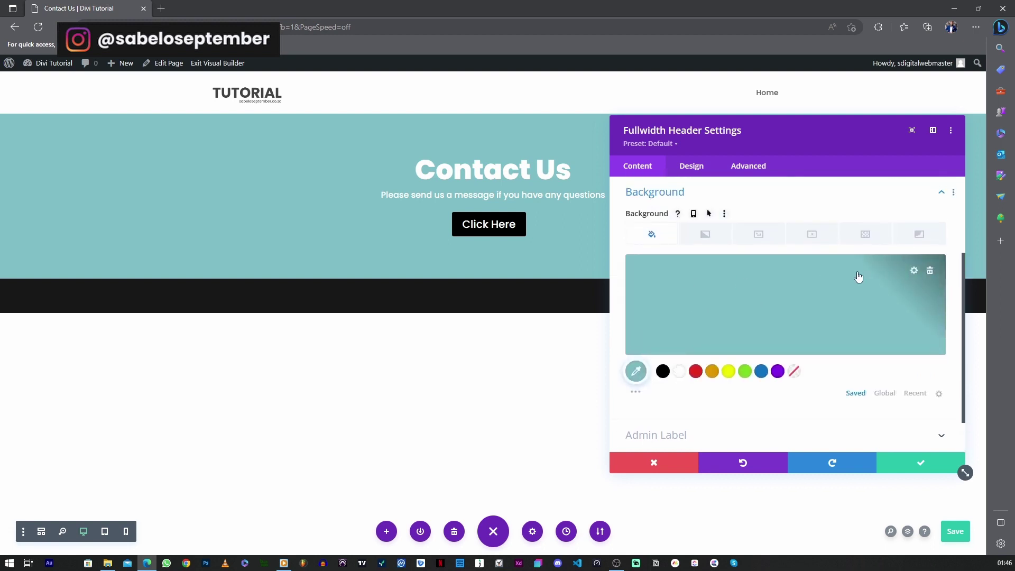
click(930, 272)
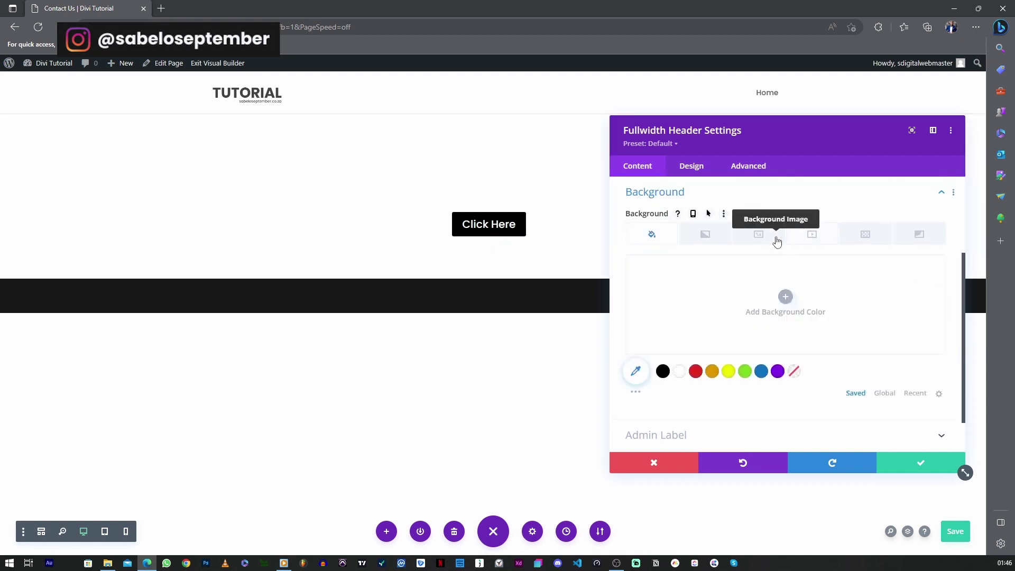
click(758, 239)
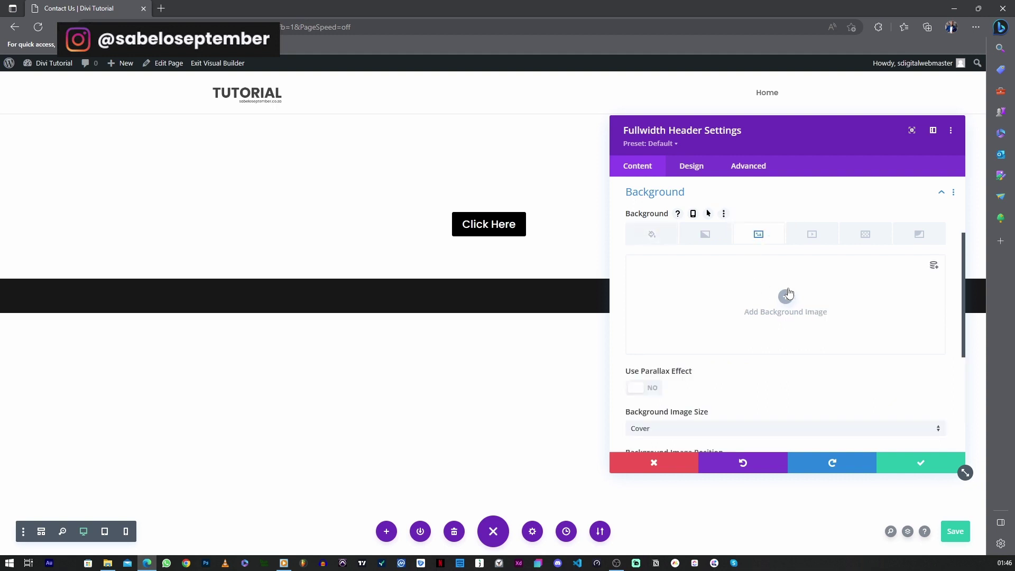
Set the black-and-white concert-hall-13 musicians photo as the header background image
click(790, 296)
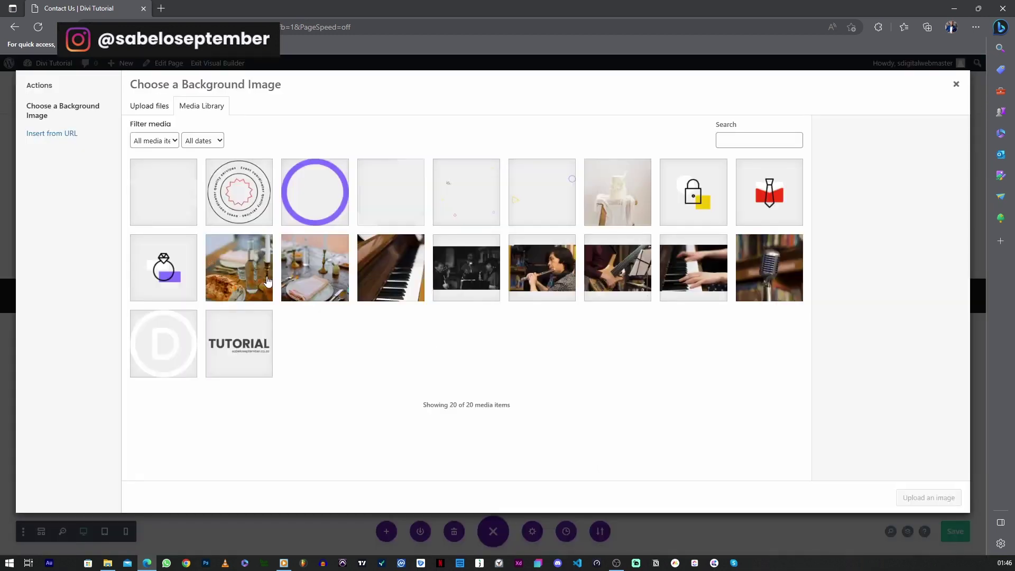
click(267, 286)
click(306, 274)
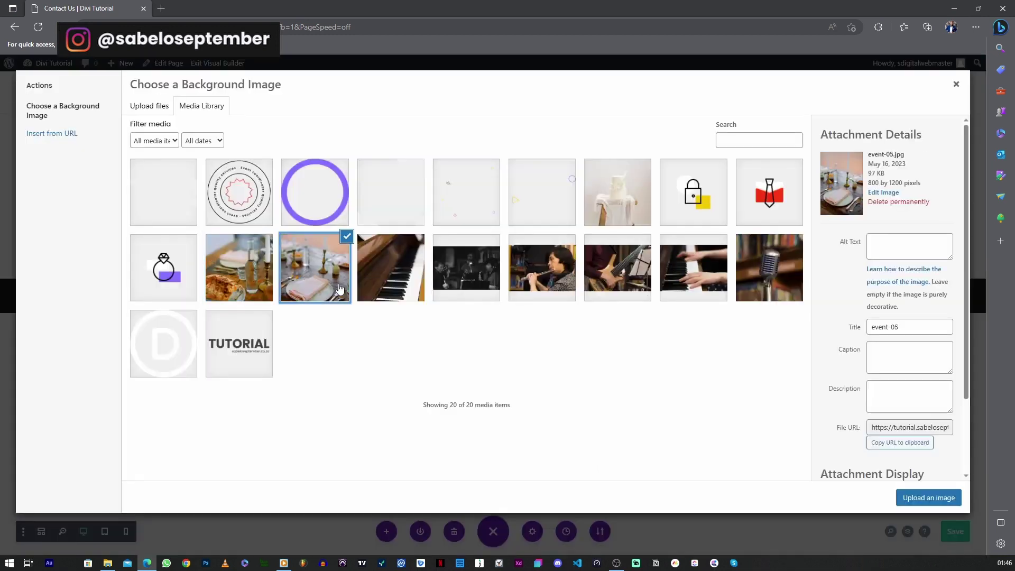
click(488, 300)
click(538, 283)
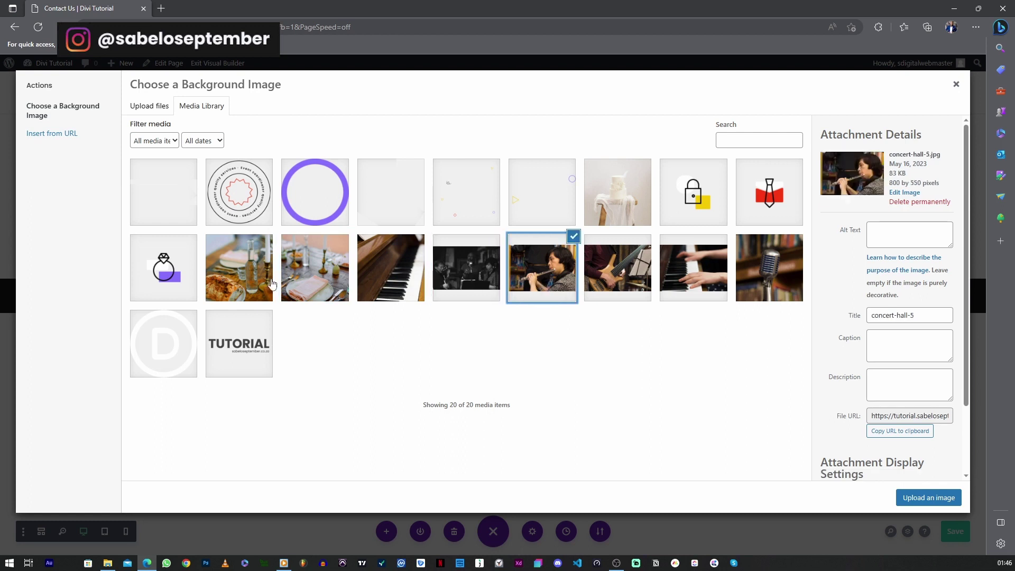
click(272, 285)
click(314, 270)
click(233, 282)
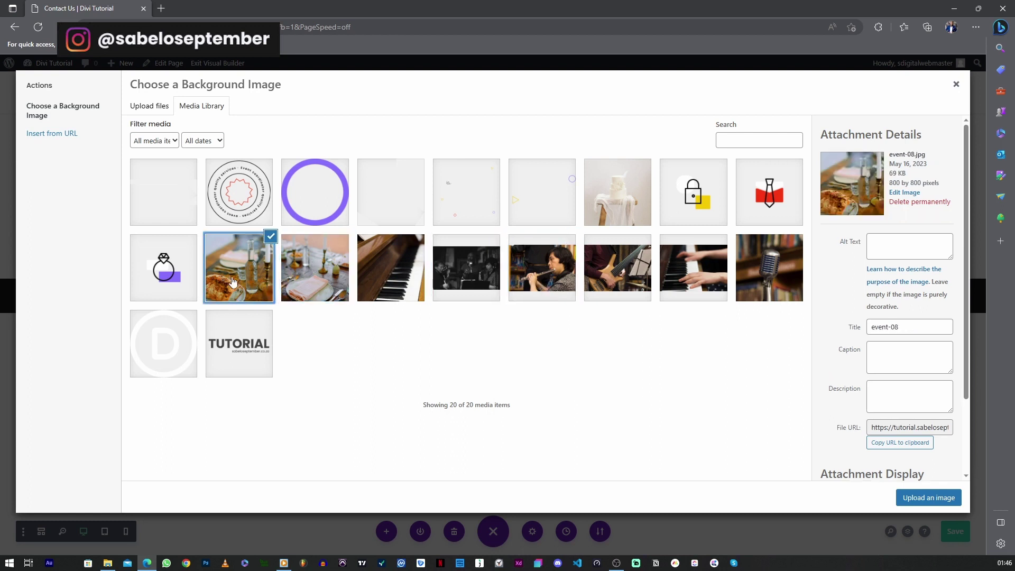
click(343, 284)
click(402, 279)
click(486, 281)
click(528, 280)
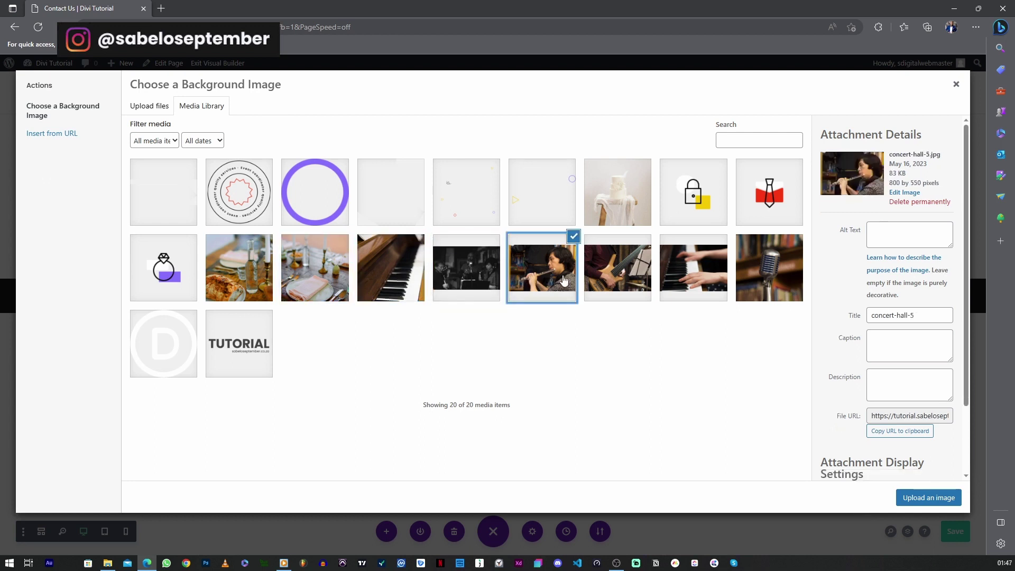
click(468, 281)
click(898, 494)
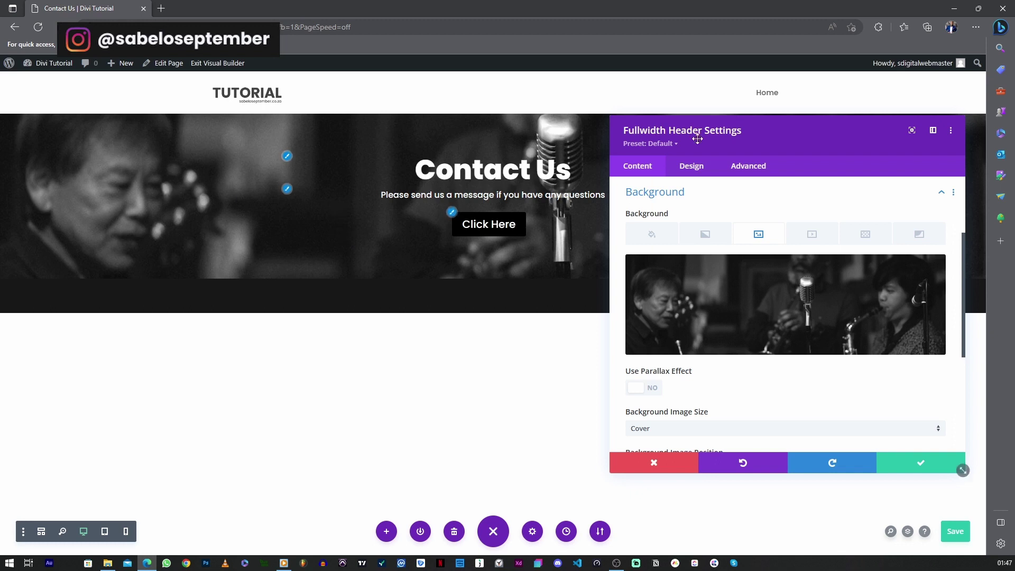
Add a header background gradient whose first stop is #0c71c3 blue at 0.74 opacity
drag(960, 469, 950, 490)
drag(731, 132, 858, 111)
key(ctrl+s)
click(731, 332)
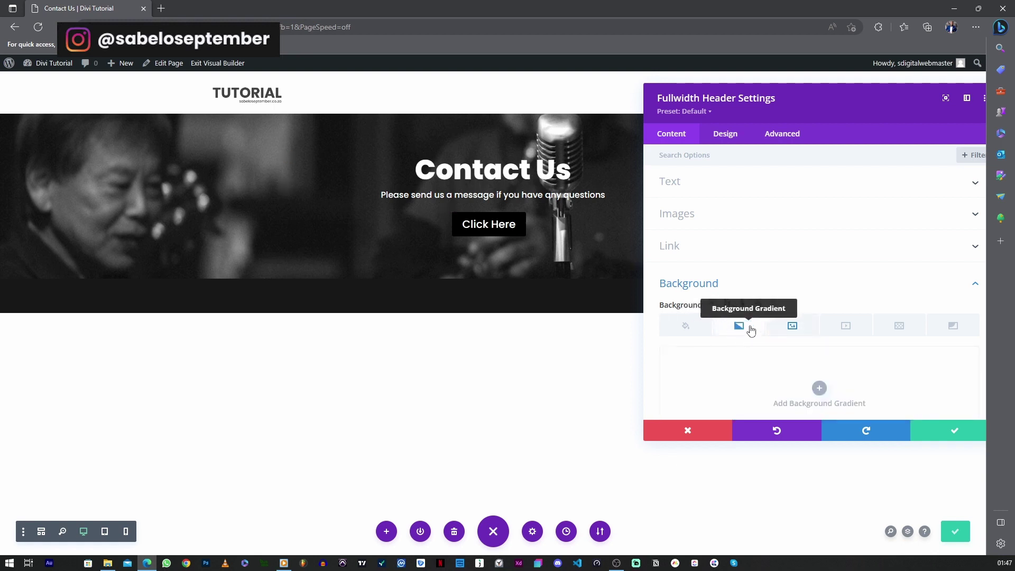
scroll(751, 325, down, 3)
click(818, 262)
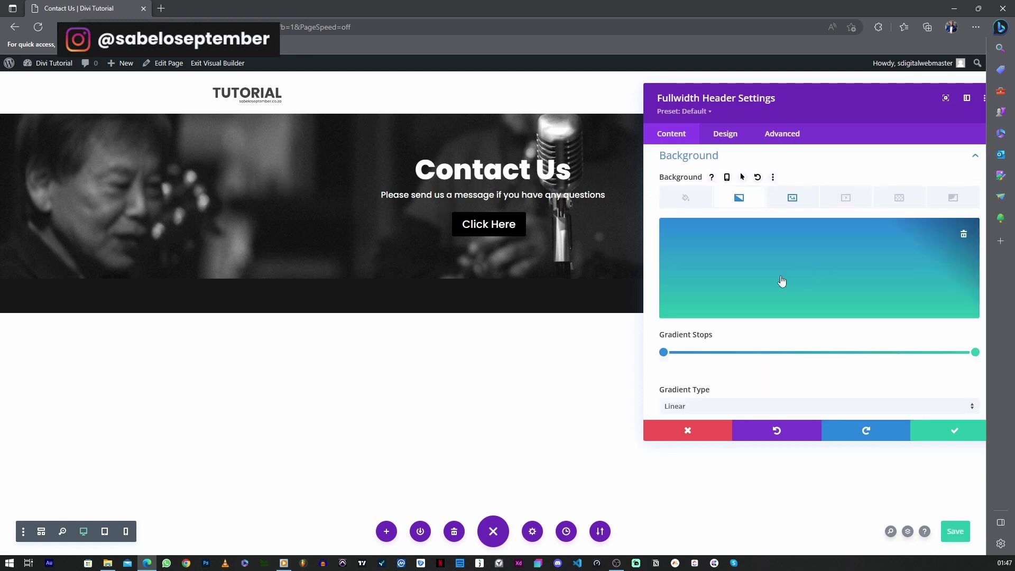
click(663, 353)
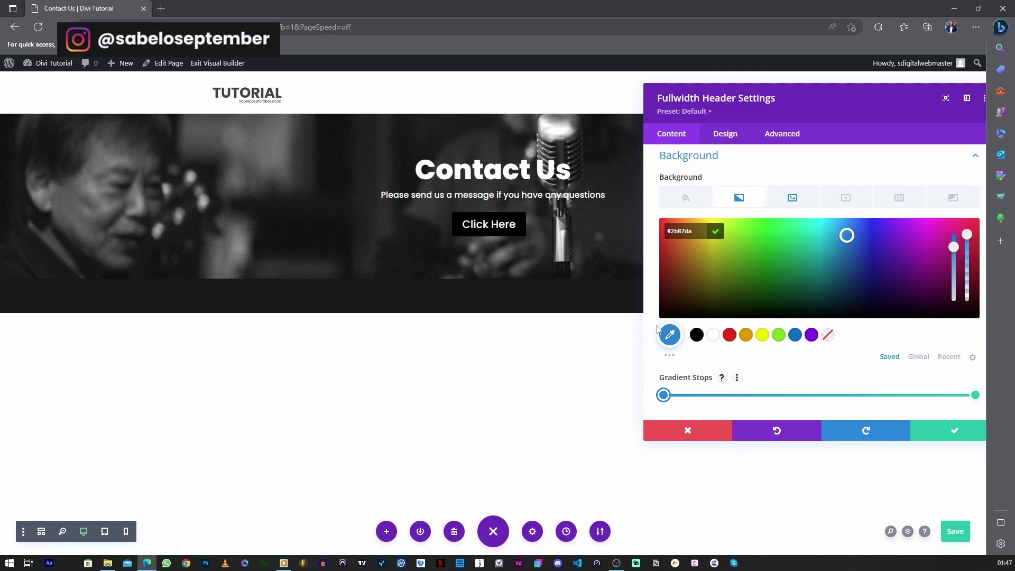
click(795, 335)
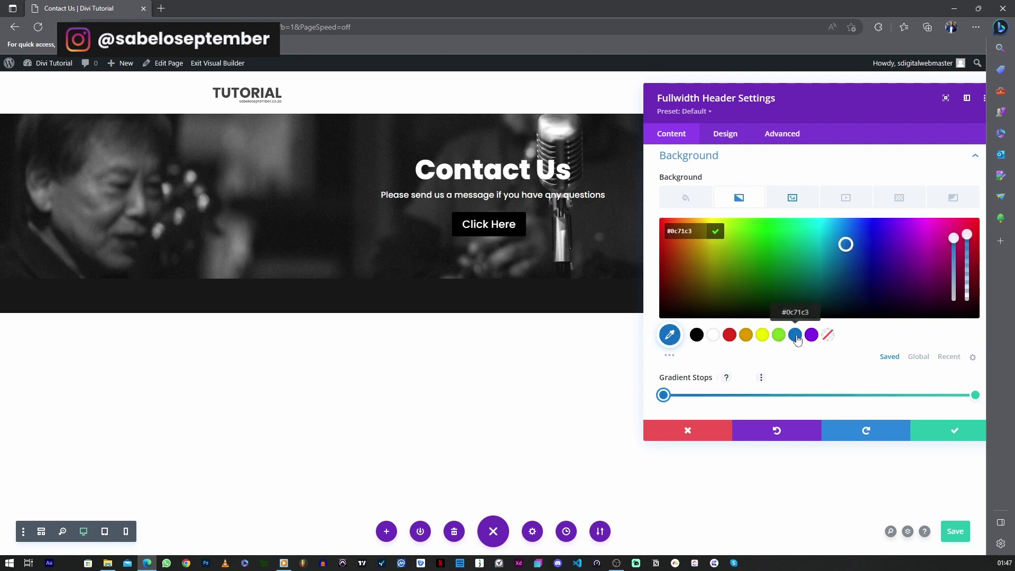
drag(967, 236, 965, 263)
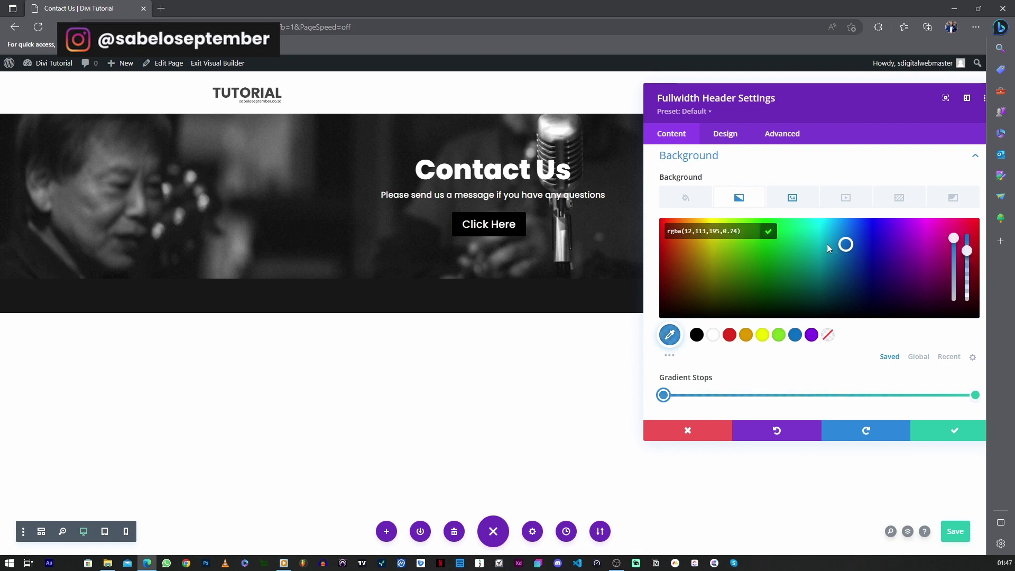
click(769, 233)
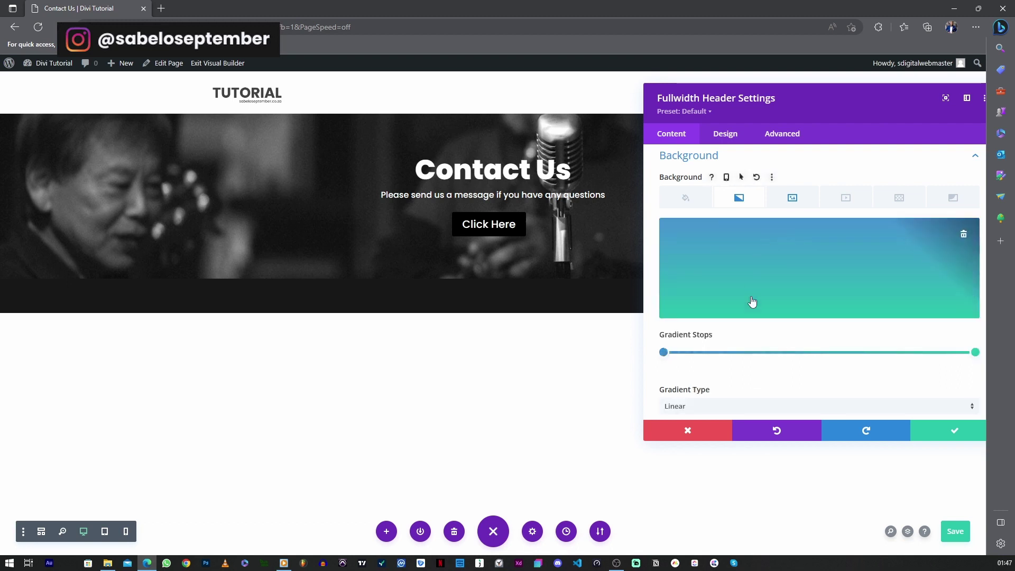
Make the end stop black at 0.71, place the gradient above the image, angled 123deg
click(977, 353)
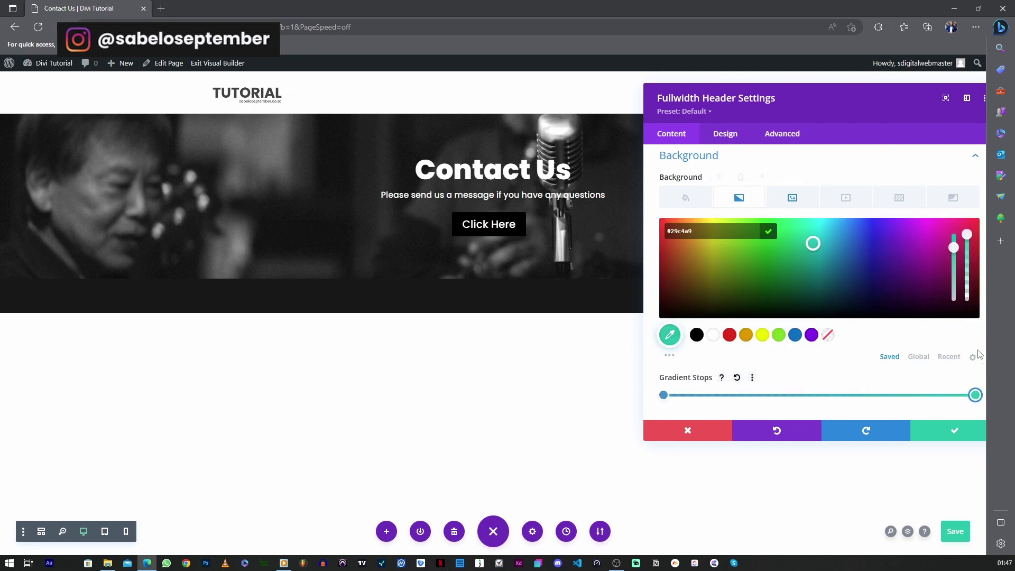
click(697, 334)
drag(968, 248, 966, 261)
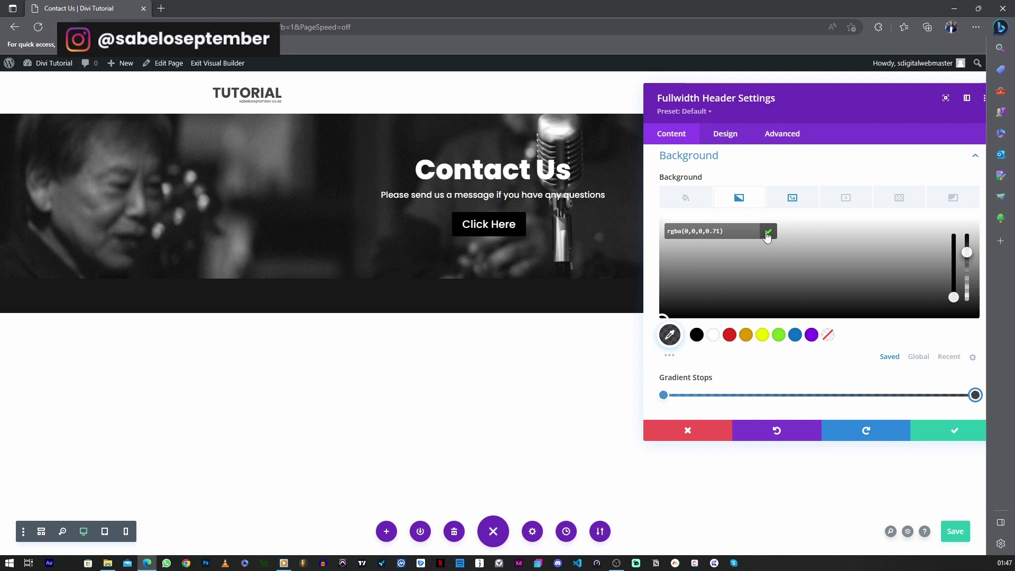
click(767, 232)
scroll(766, 261, down, 5)
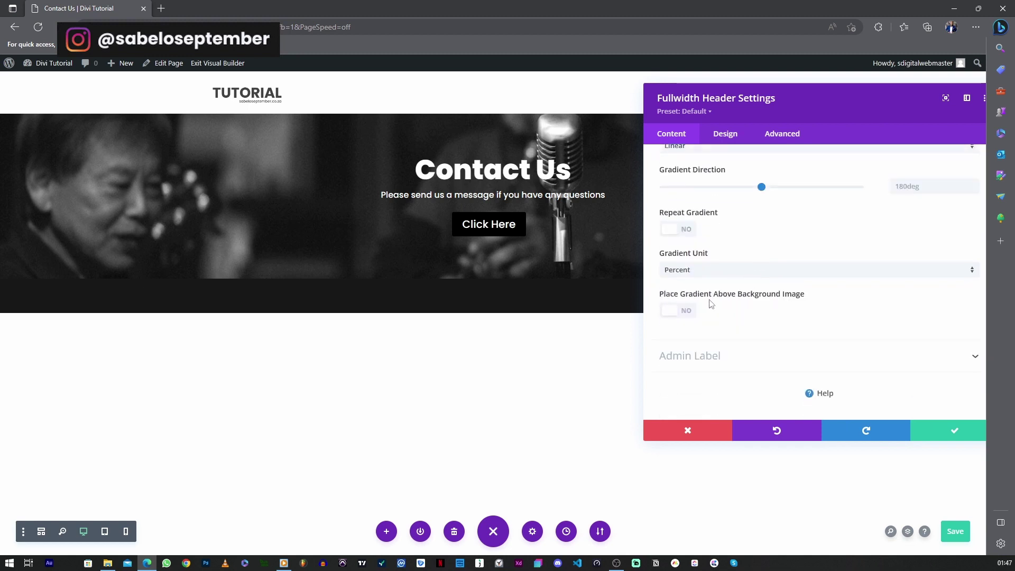
click(675, 315)
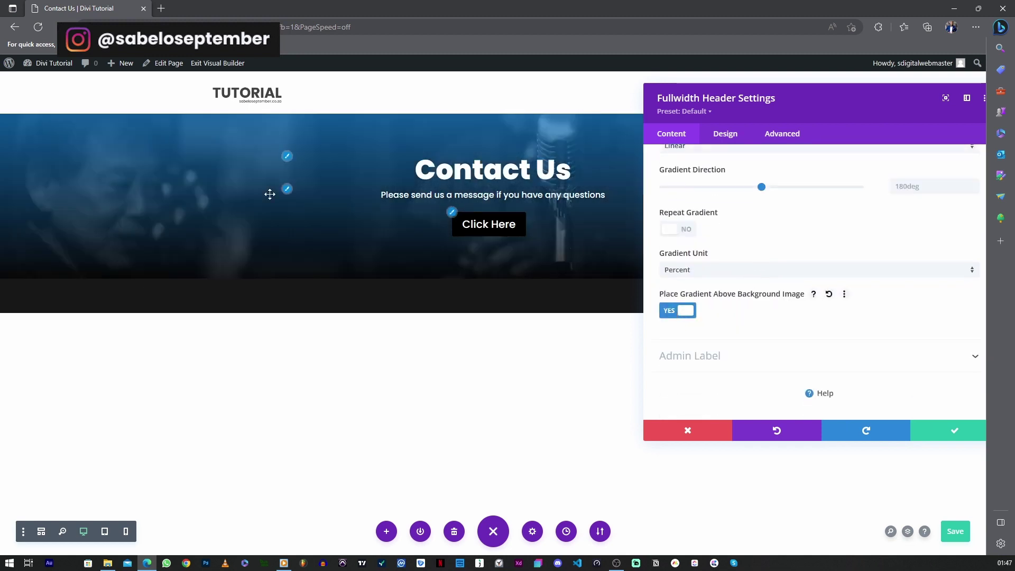
scroll(771, 293, up, 3)
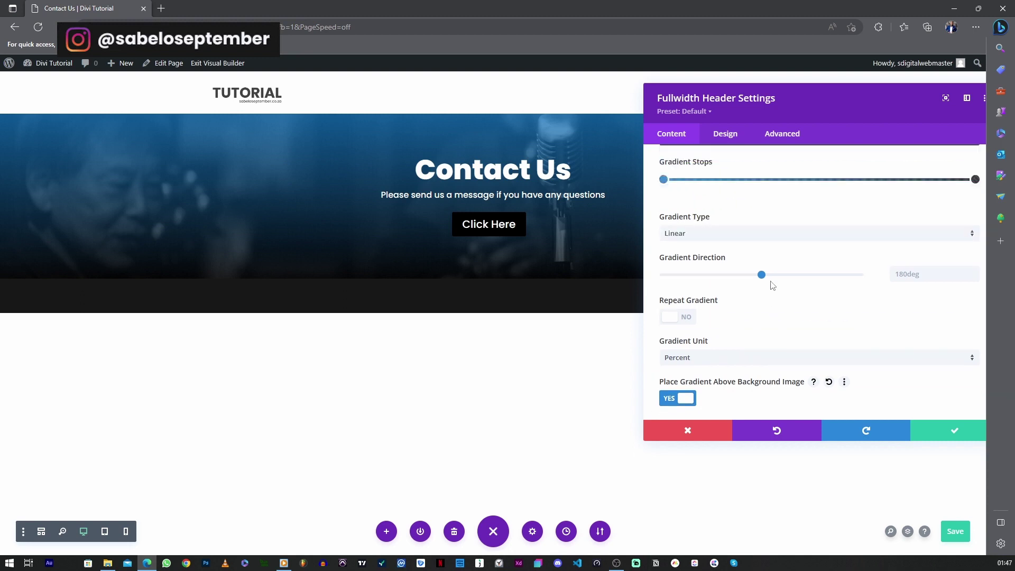
drag(761, 311, 736, 311)
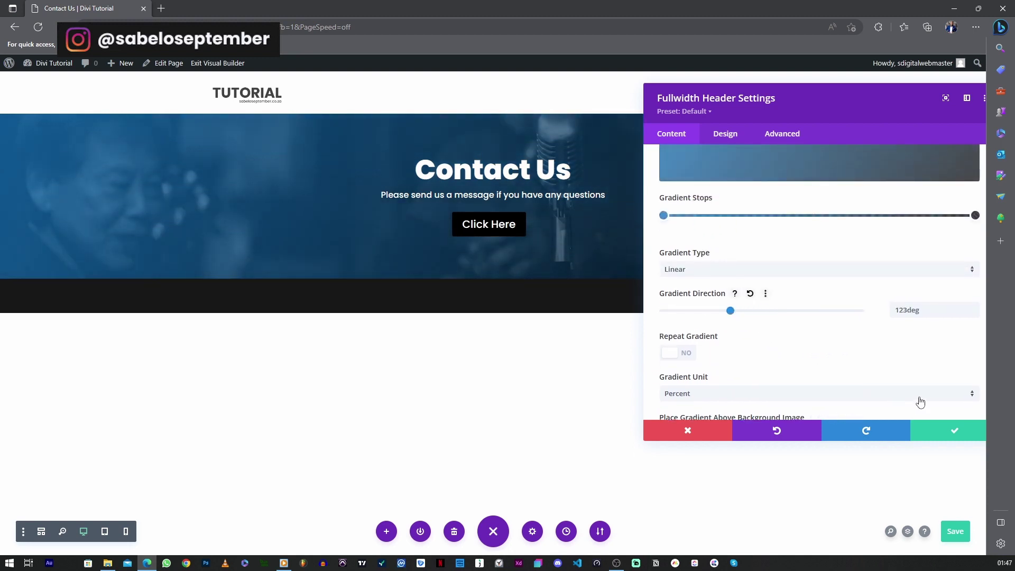
click(946, 435)
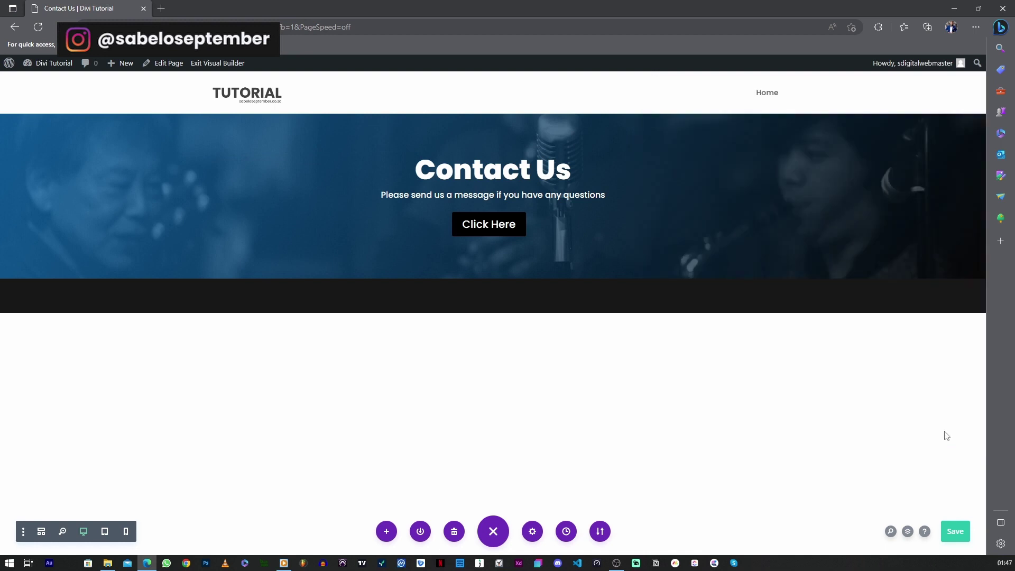
Give the Click Here button black text on a white background and apply the header settings
click(486, 226)
click(710, 140)
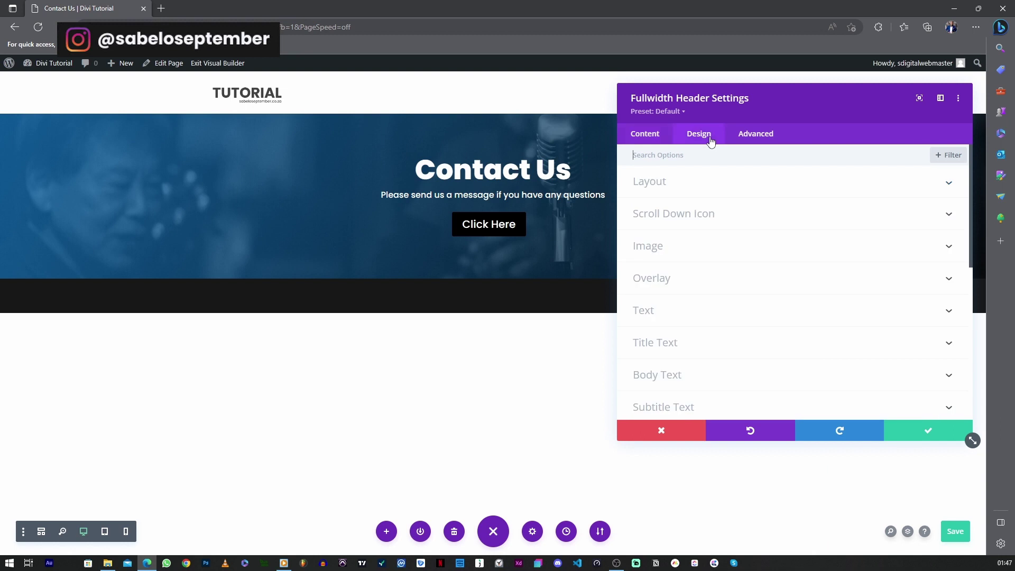
scroll(688, 263, down, 5)
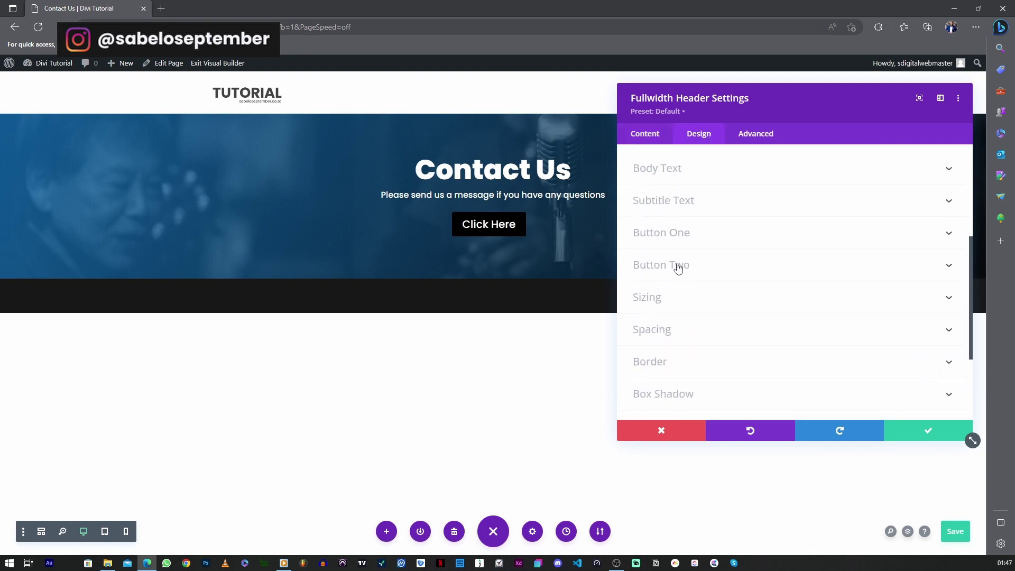
click(679, 243)
scroll(677, 270, down, 1)
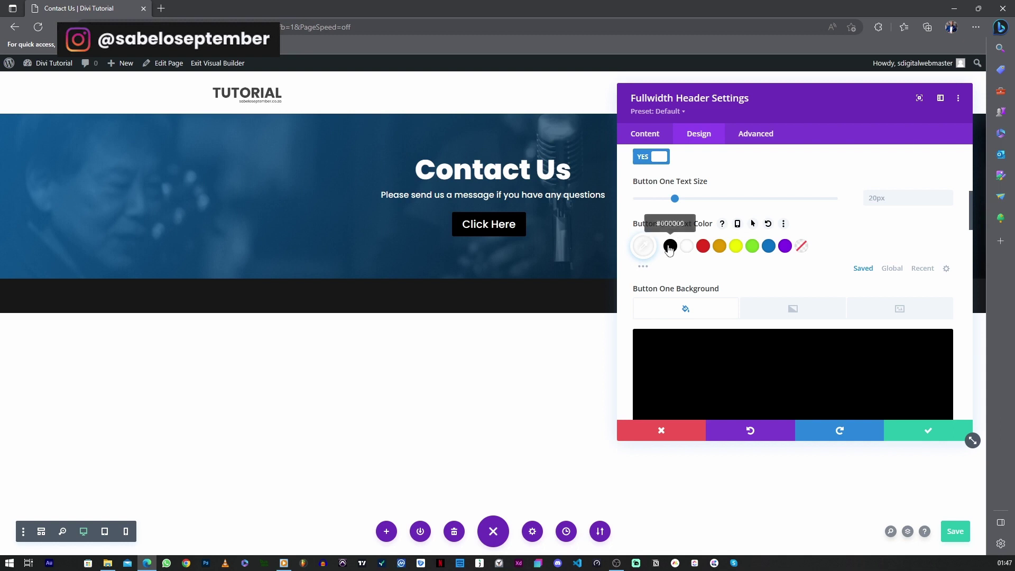
click(672, 252)
scroll(675, 261, down, 5)
scroll(681, 274, up, 1)
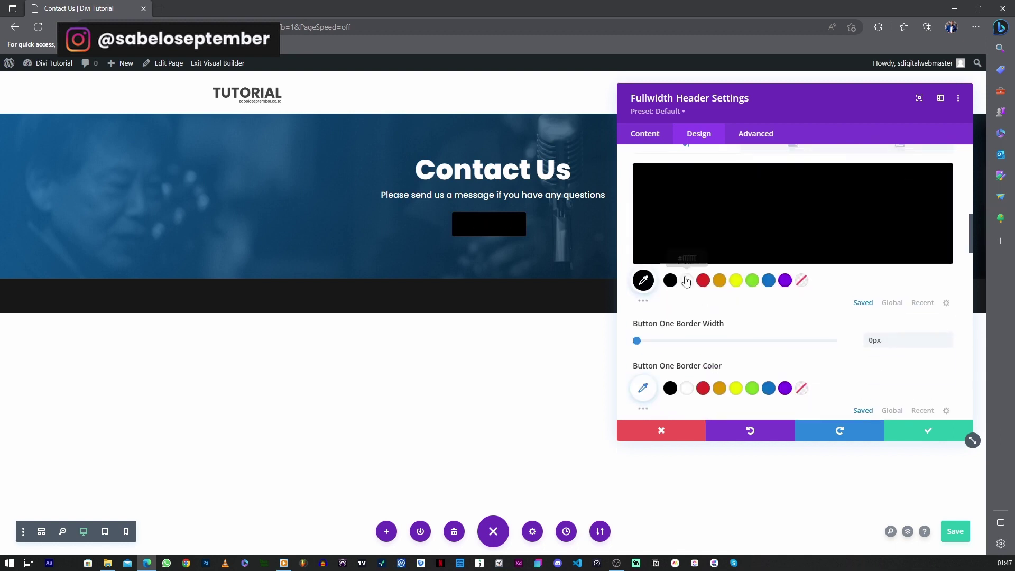
click(687, 281)
click(903, 430)
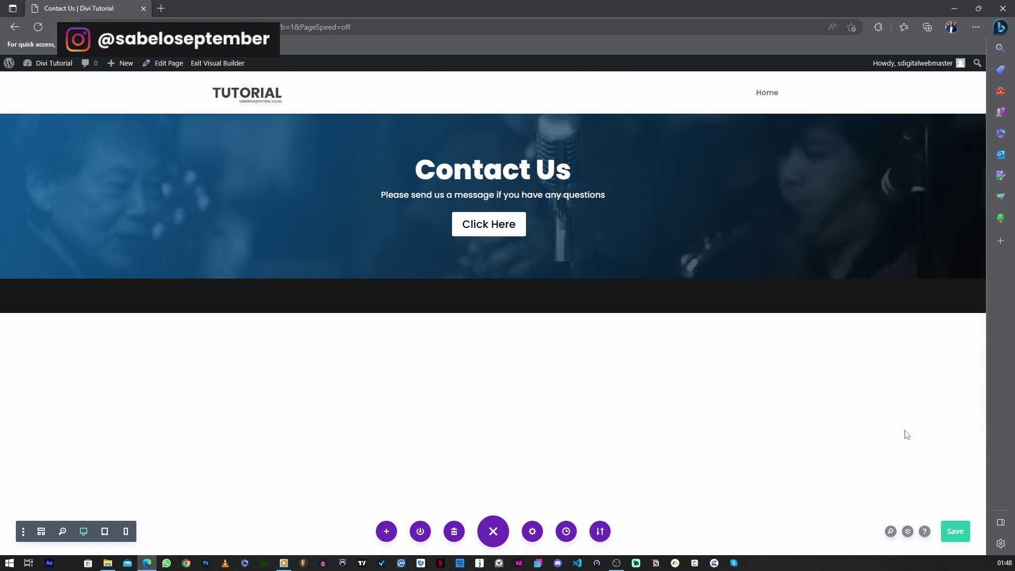
Save the page, then increase the header's top and bottom padding to make it taller
click(954, 532)
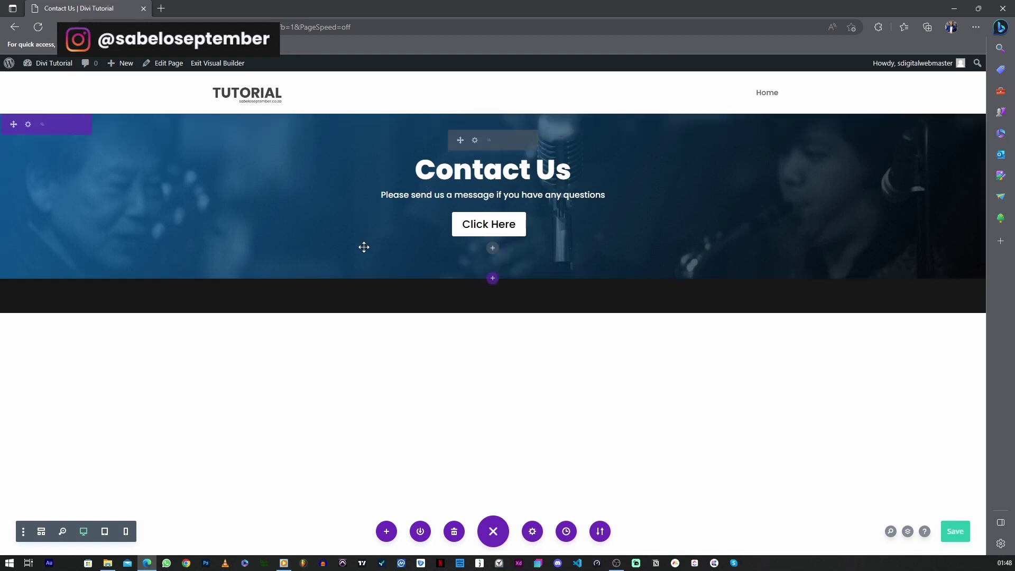
key(ctrl+s)
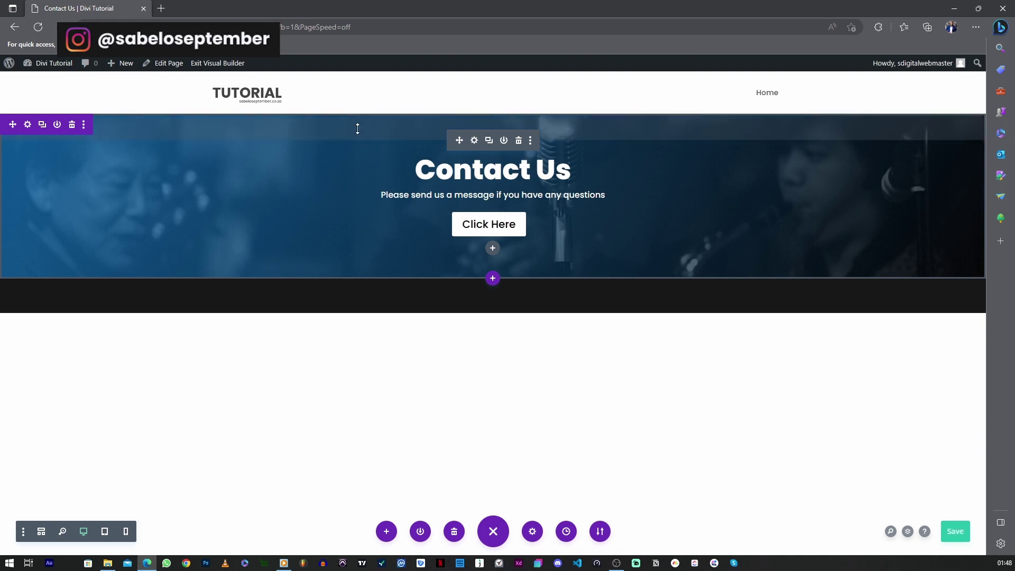
drag(378, 132, 365, 186)
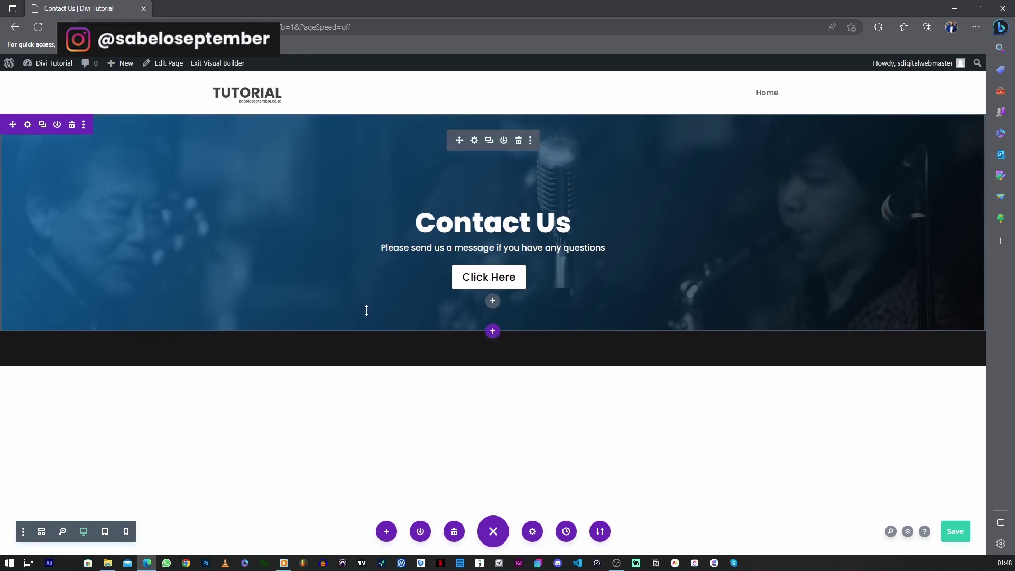
drag(366, 314, 366, 362)
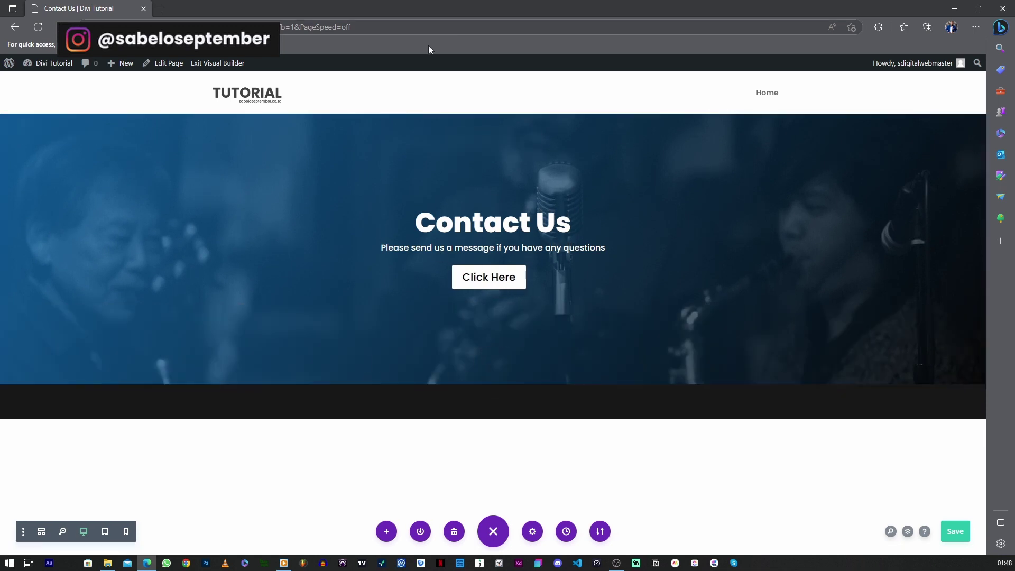
Increase the Fullwidth Header title text line height to 1.5em
click(474, 140)
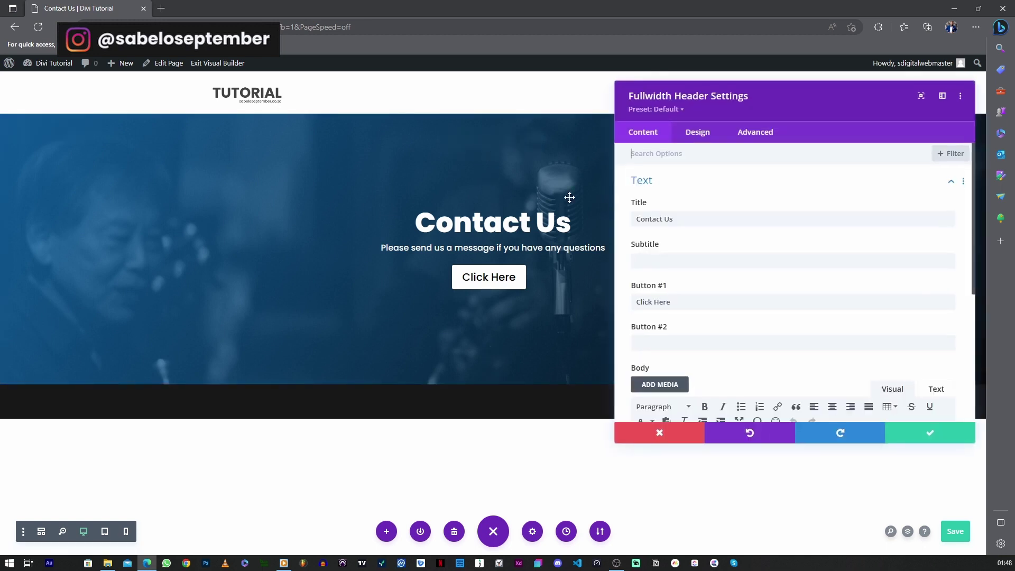
click(693, 134)
scroll(708, 277, down, 3)
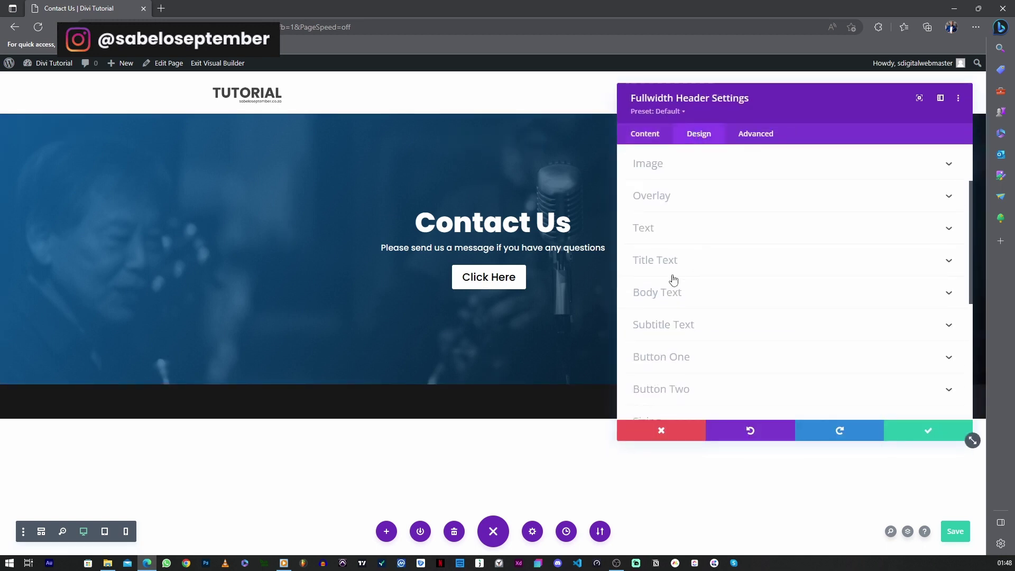
click(673, 264)
scroll(736, 271, down, 5)
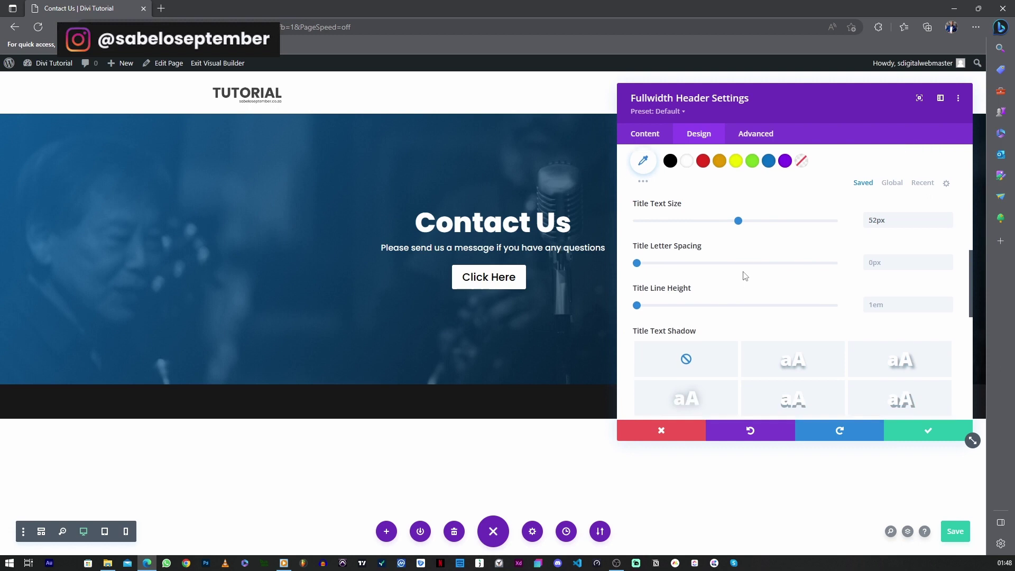
drag(636, 263, 676, 263)
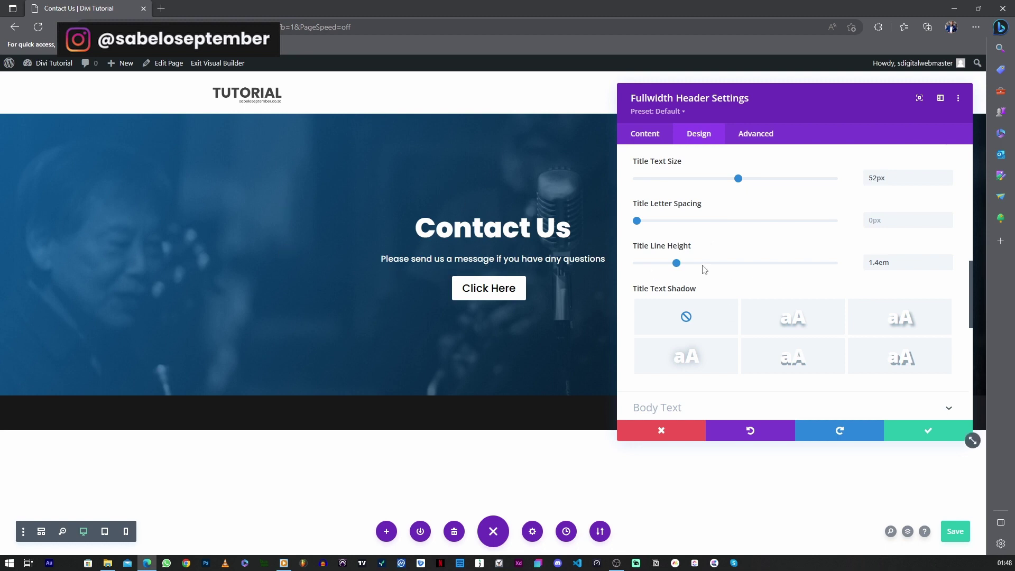
drag(677, 263, 697, 270)
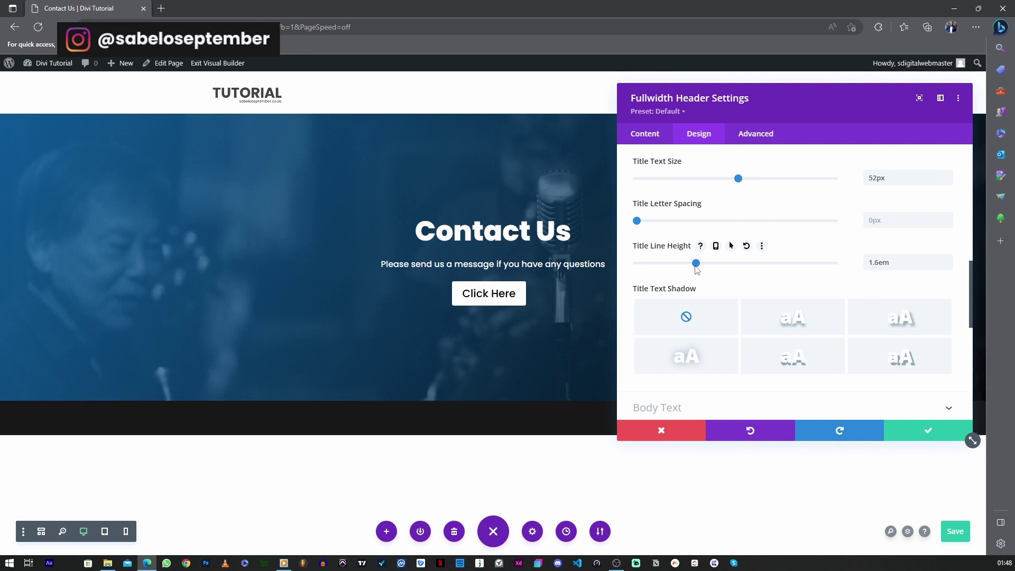
scroll(687, 187, up, 8)
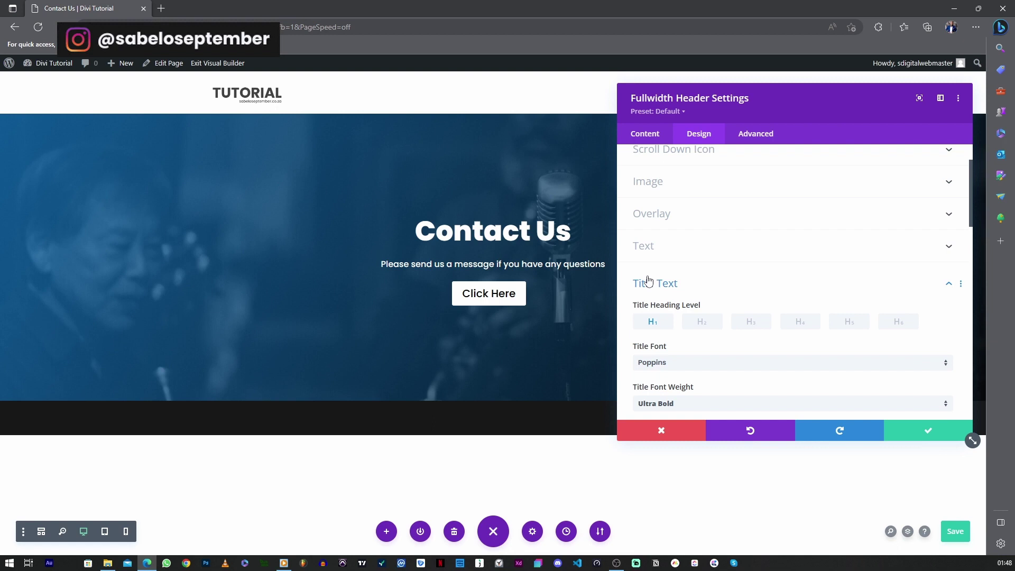
Set the header body text line height to 1.6em and apply the header settings
click(649, 281)
click(663, 315)
scroll(667, 344, down, 5)
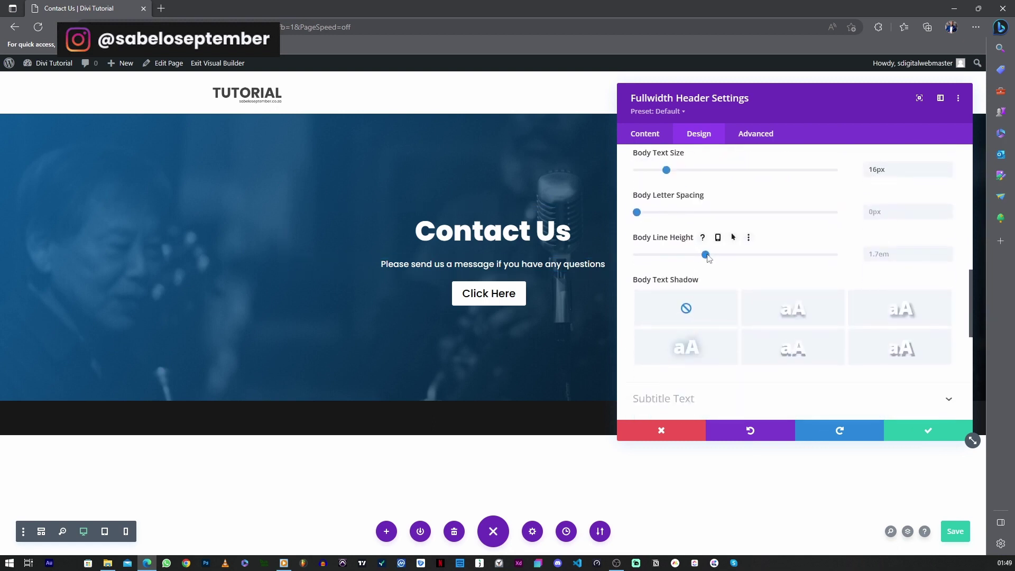
drag(704, 254, 696, 255)
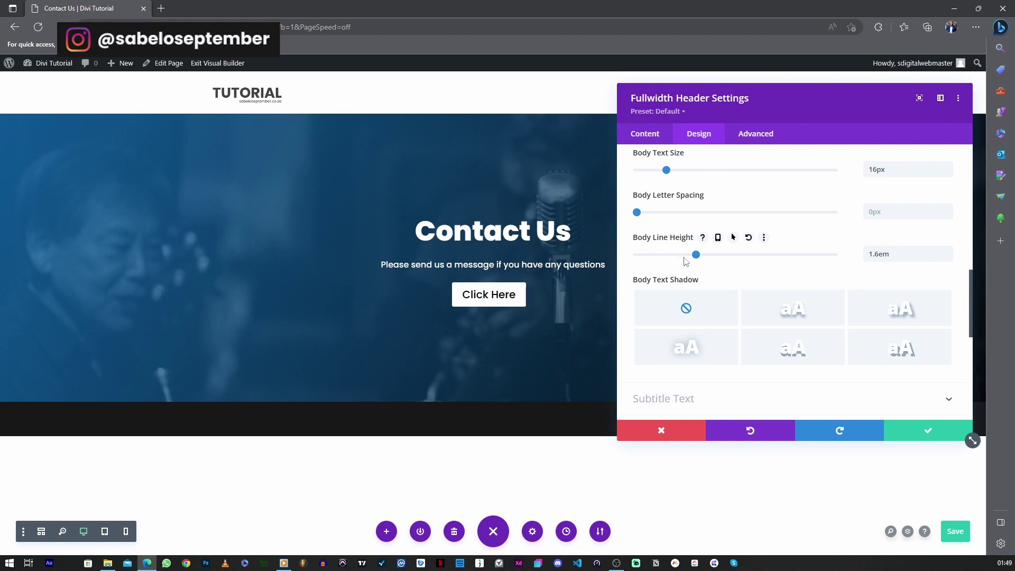
click(897, 426)
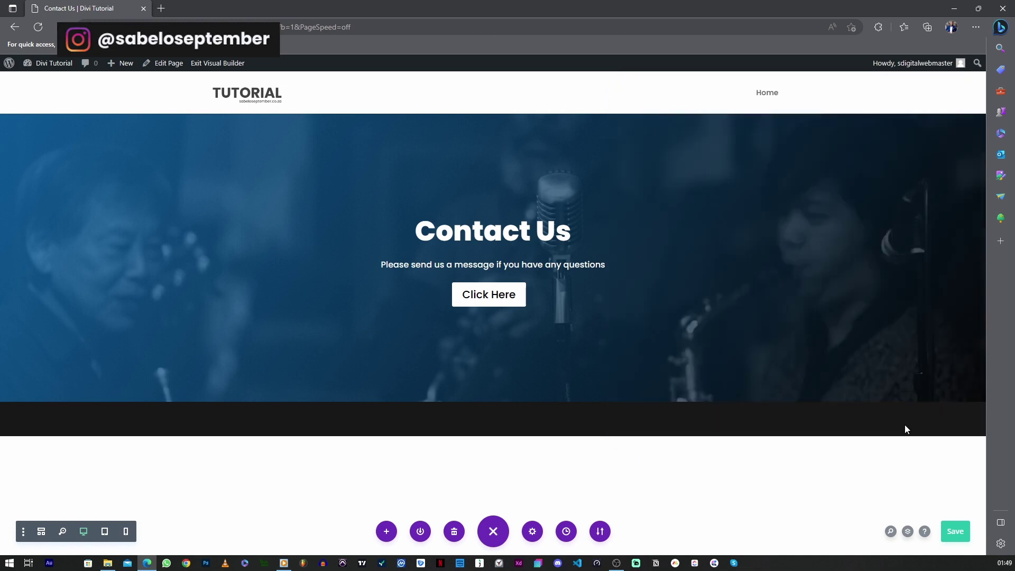
Save, then add a two-column Regular section with a Text module in its left column
click(966, 530)
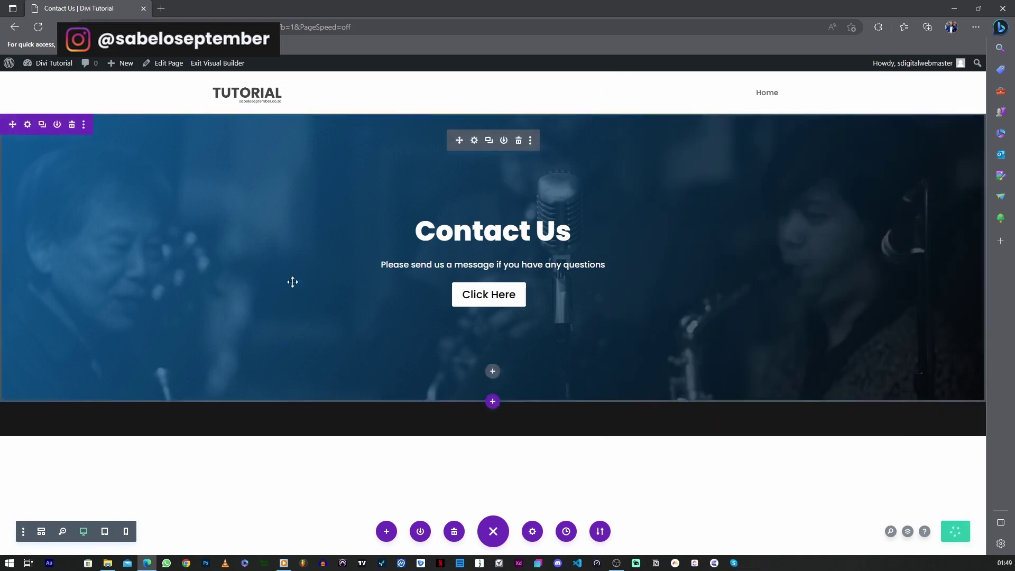
click(492, 404)
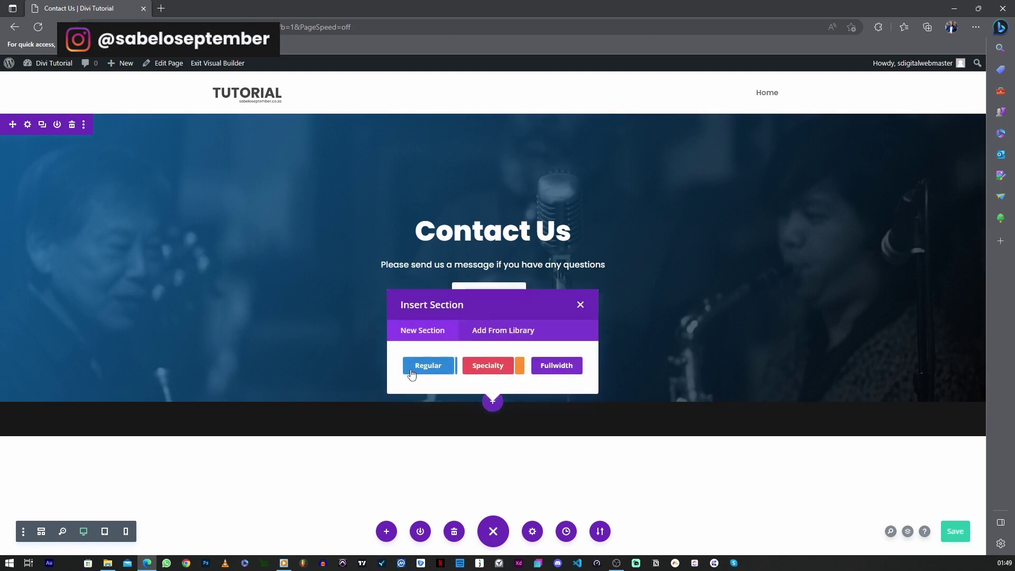
click(411, 373)
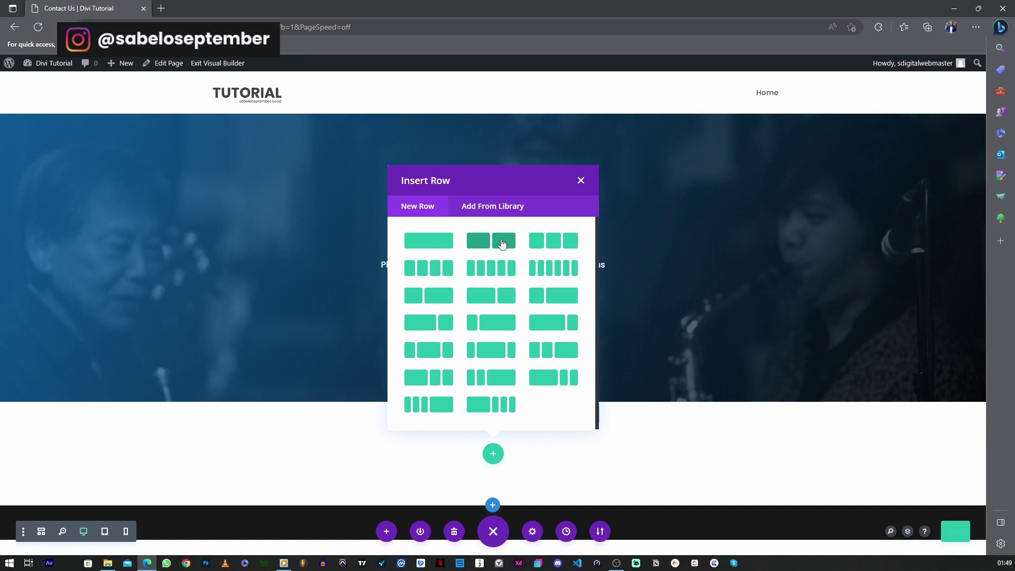
click(502, 244)
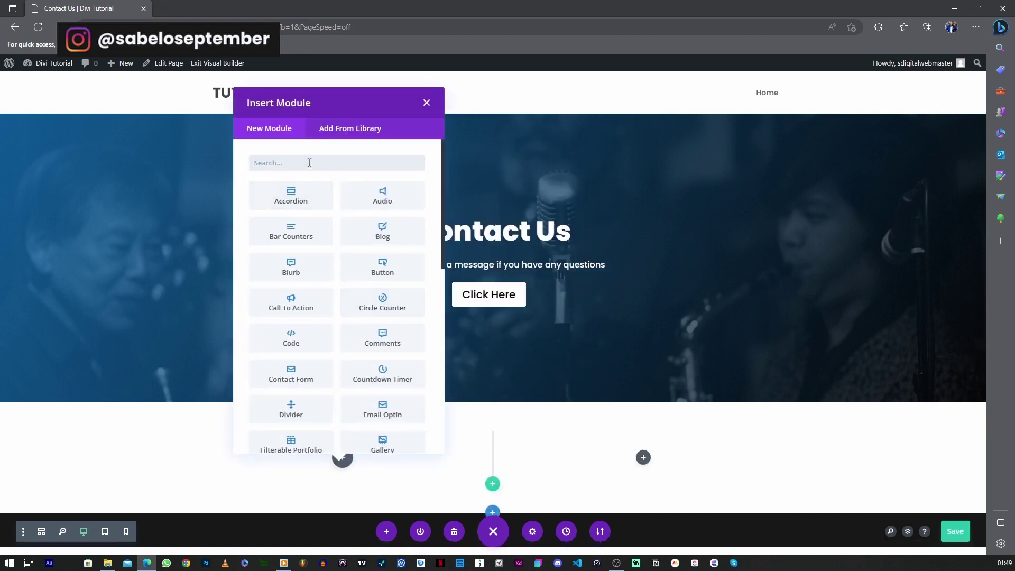
text(Text)
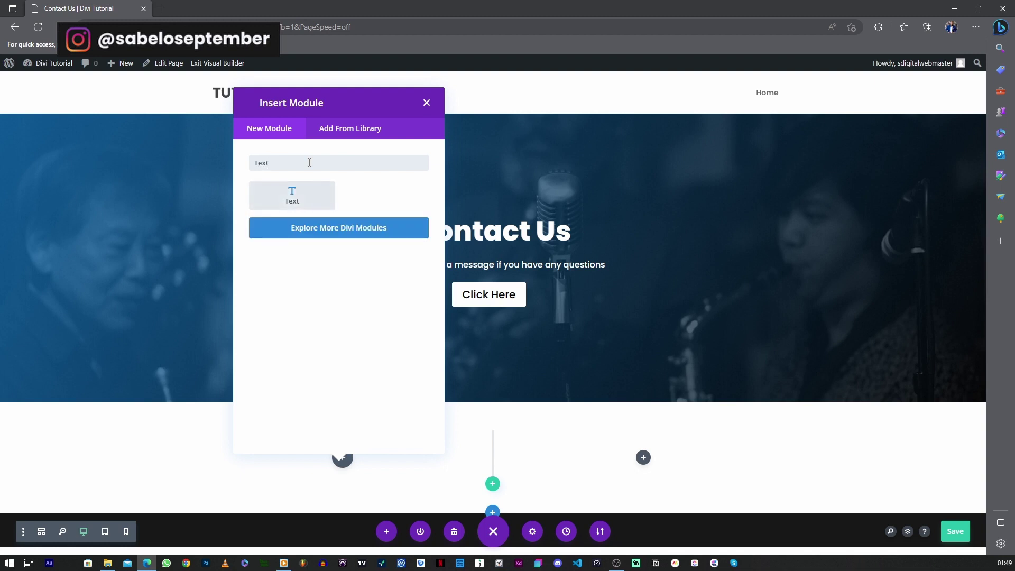
click(292, 196)
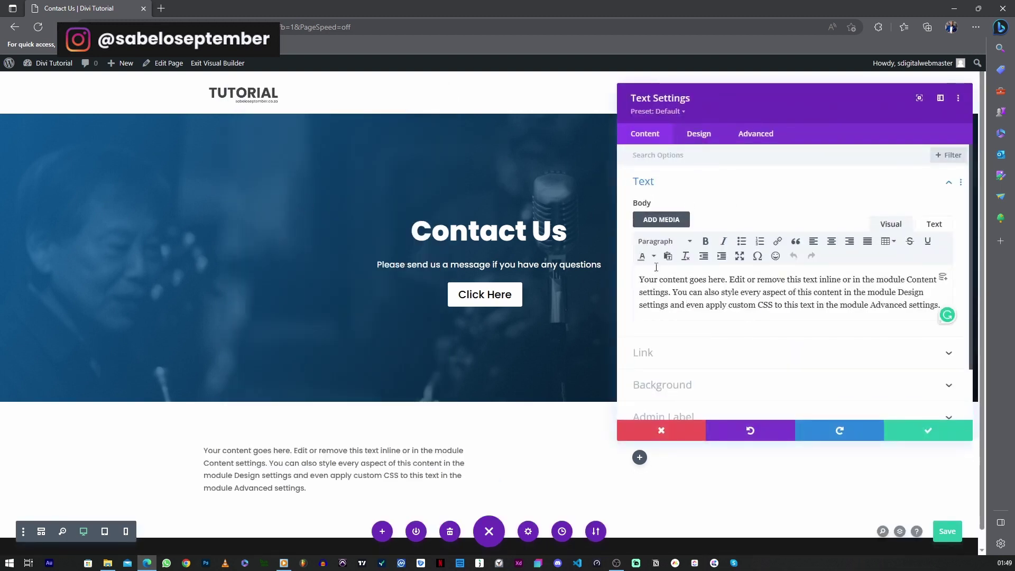
Replace the placeholder text with 'Send A Message' formatted as Heading 2
key(ctrl+a)
text(S)
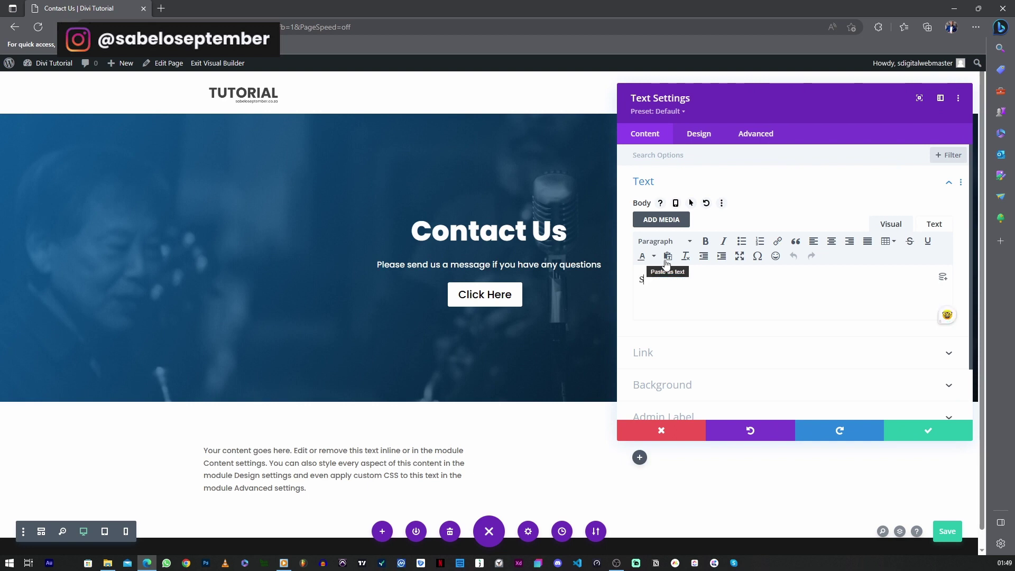
text(end A Messag)
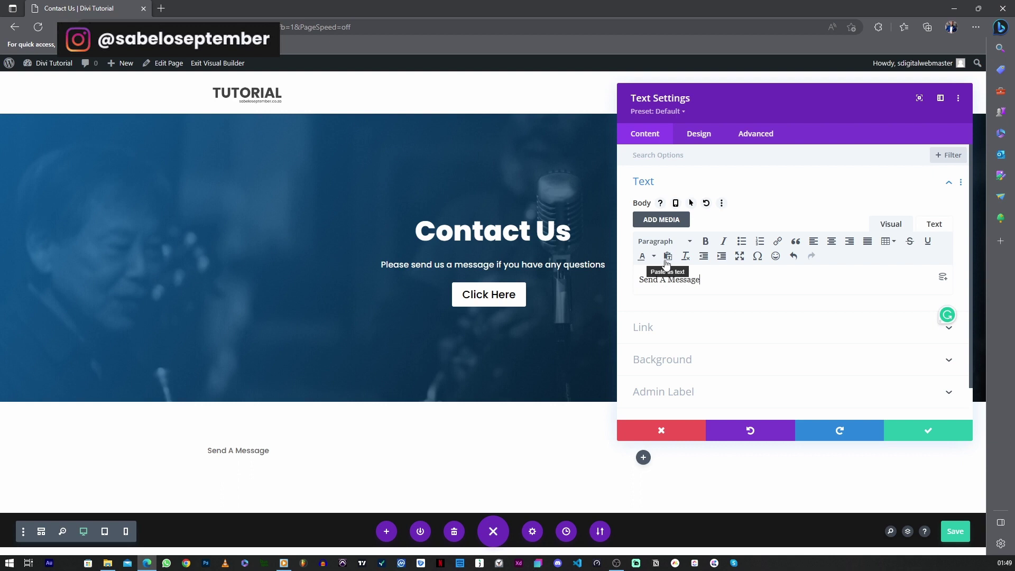
text(e)
drag(701, 280, 630, 285)
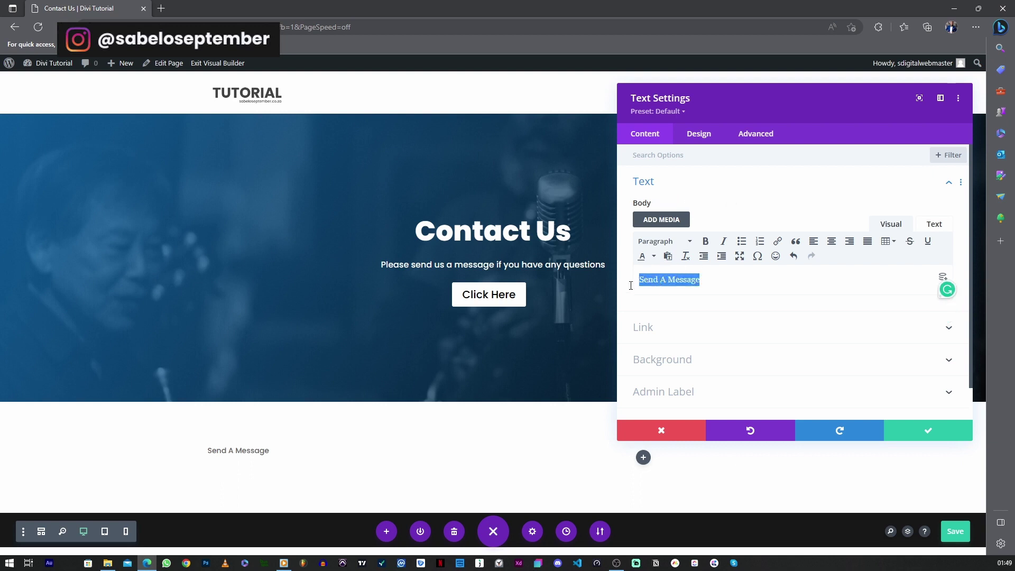
click(687, 242)
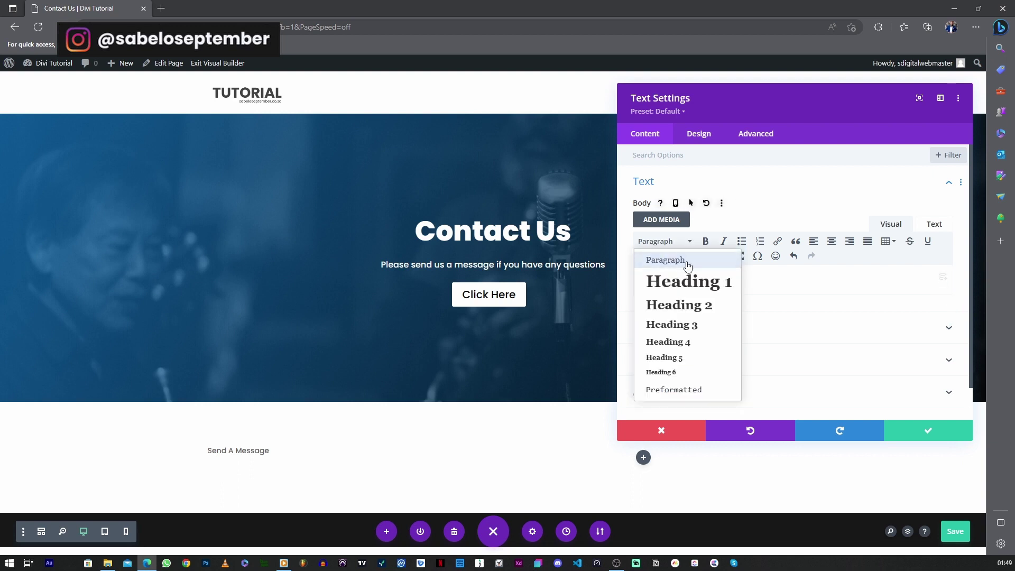
click(686, 312)
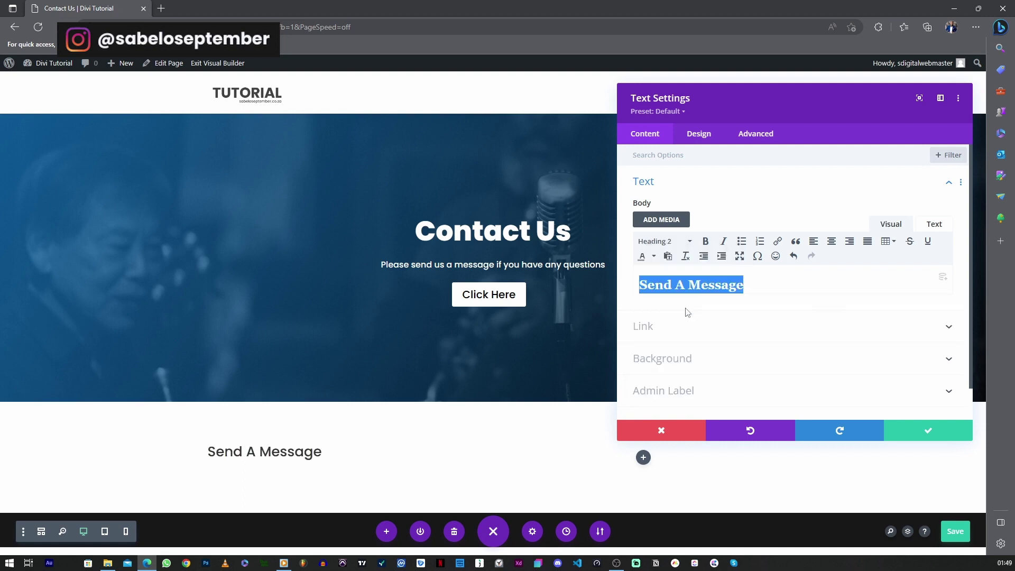
Style the H2 heading text with Bold font weight and black colour
click(698, 136)
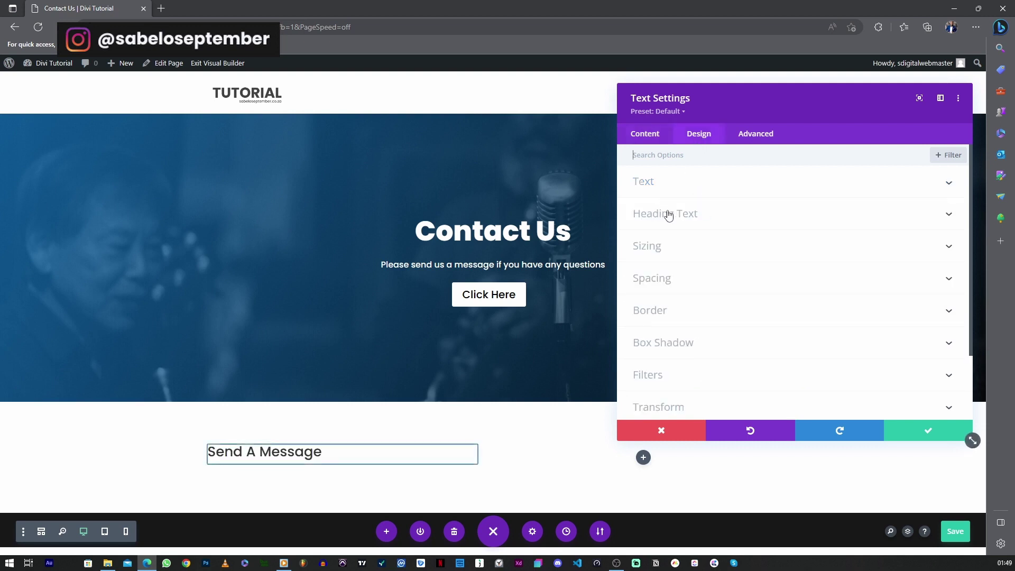
click(665, 214)
click(717, 195)
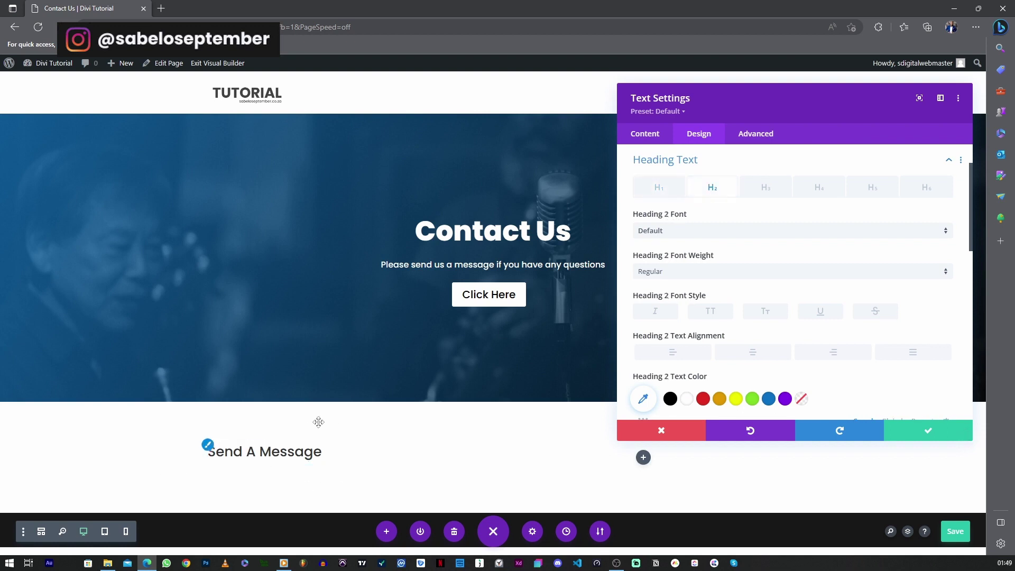
click(657, 272)
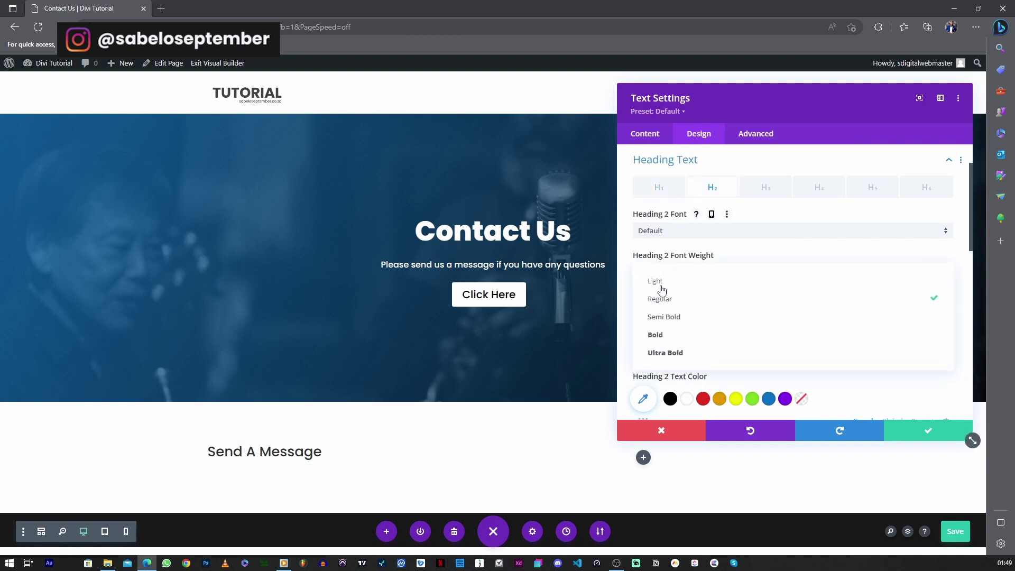
click(658, 333)
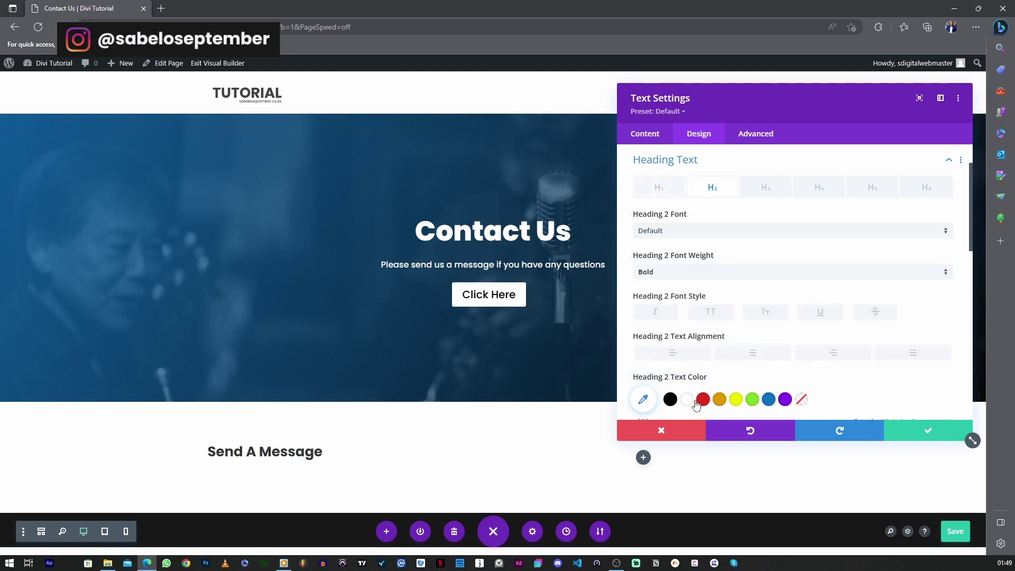
click(671, 399)
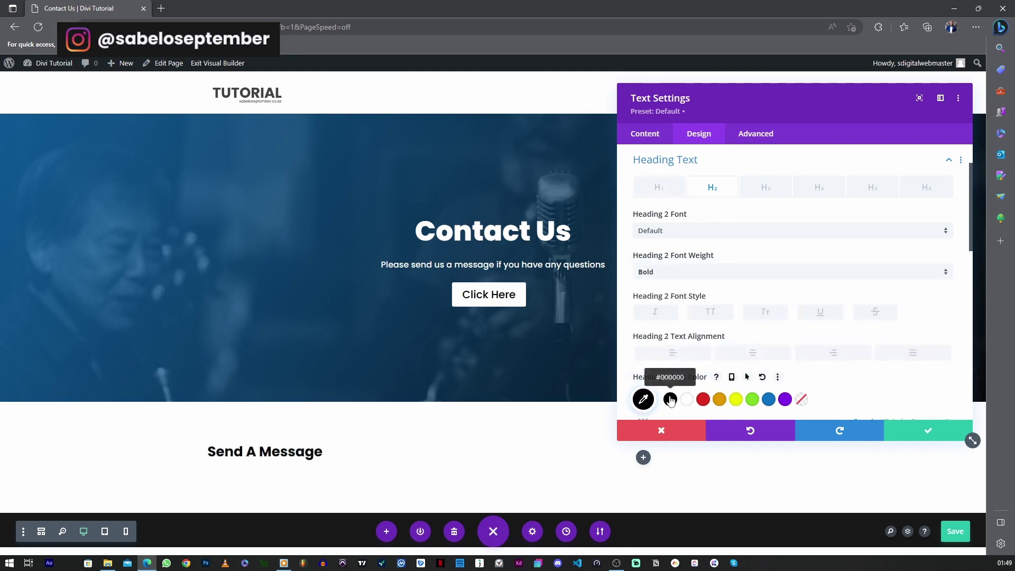
click(649, 144)
click(662, 189)
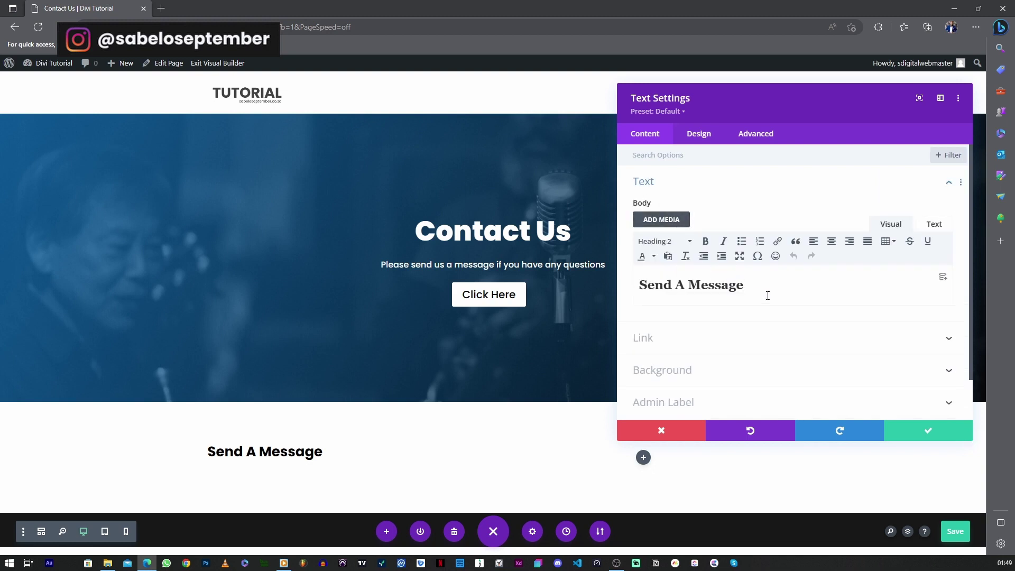
Add 'Please send us any questions' below the heading, save, and apply the text settings
key(Return)
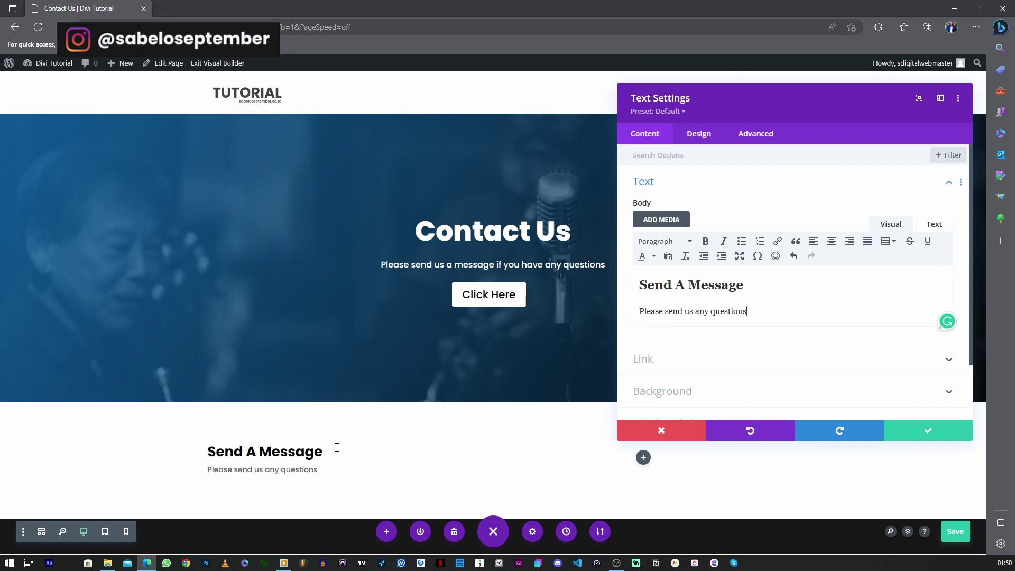
key(ctrl+s)
click(911, 430)
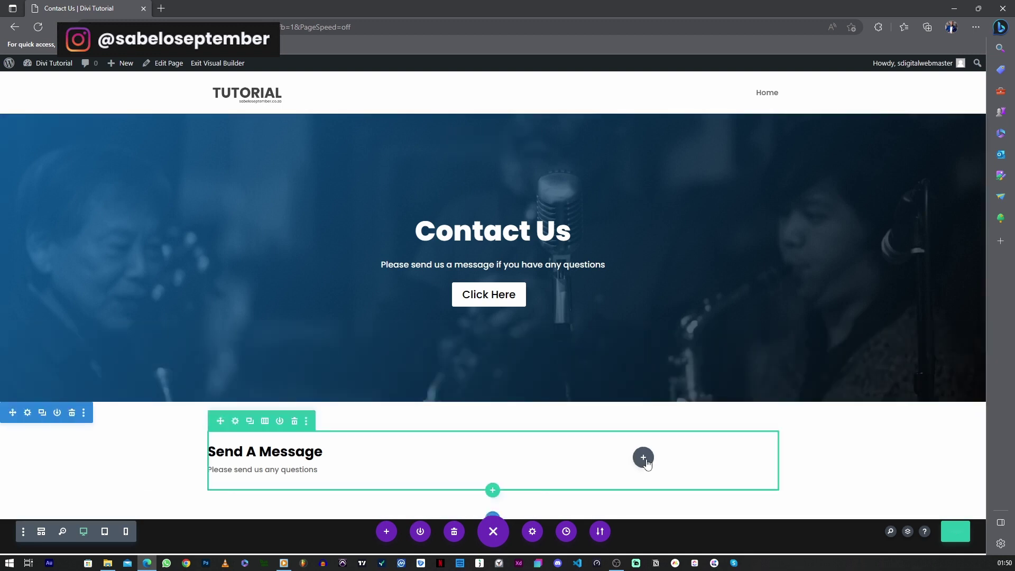
Insert a Contact Form module into the right column beside the heading
click(644, 457)
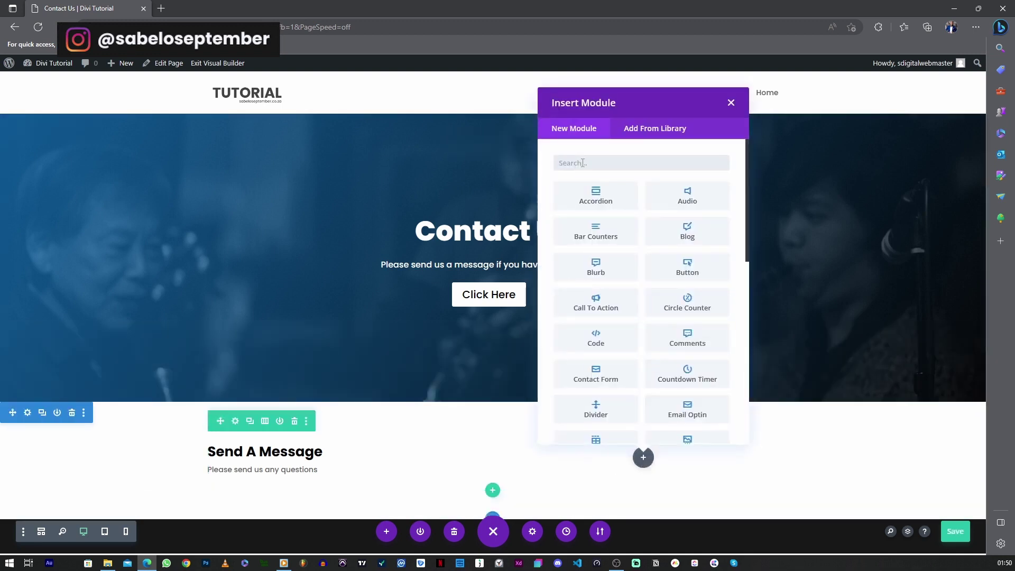
text(form)
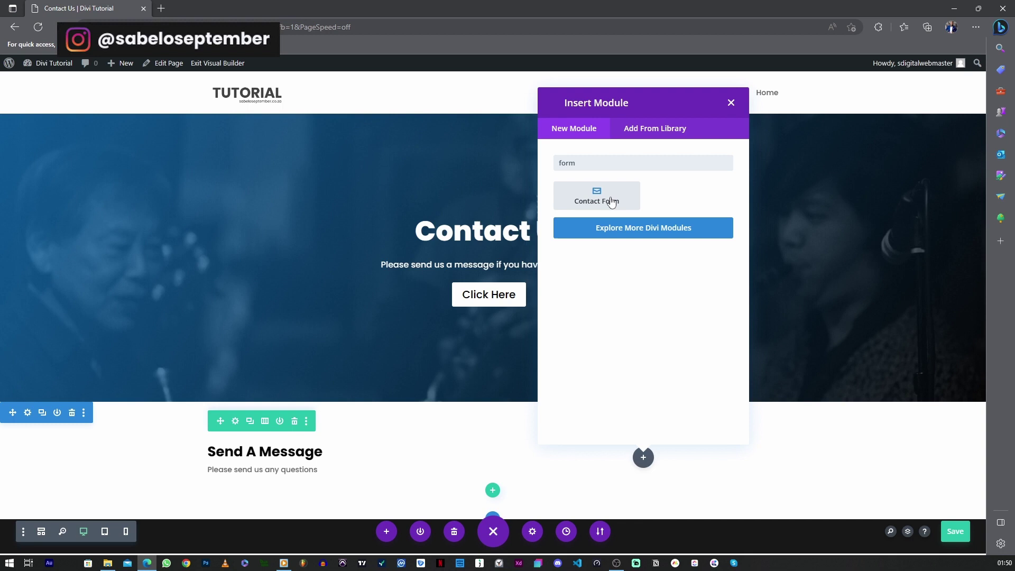
click(611, 202)
click(920, 434)
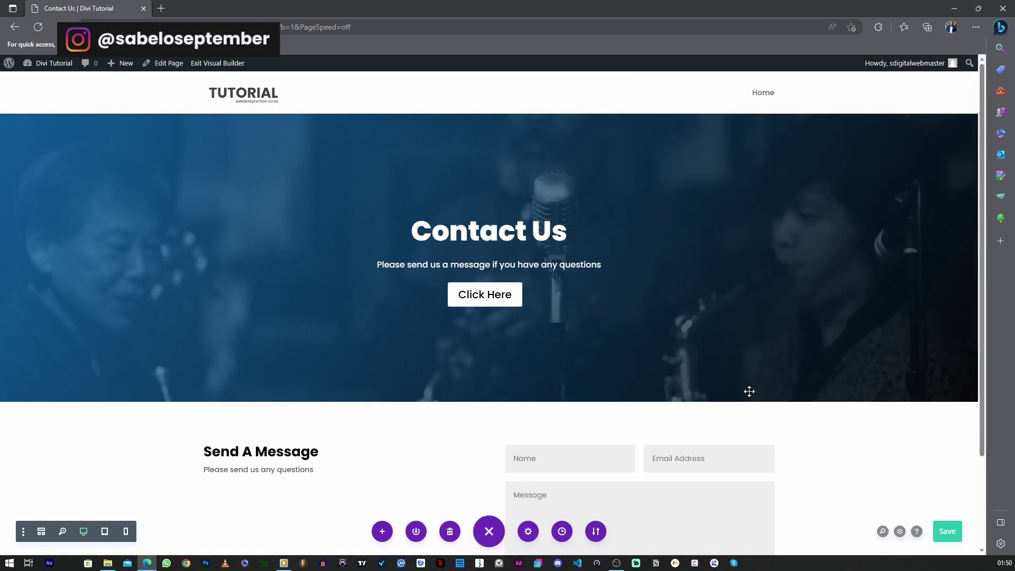
scroll(775, 394, down, 2)
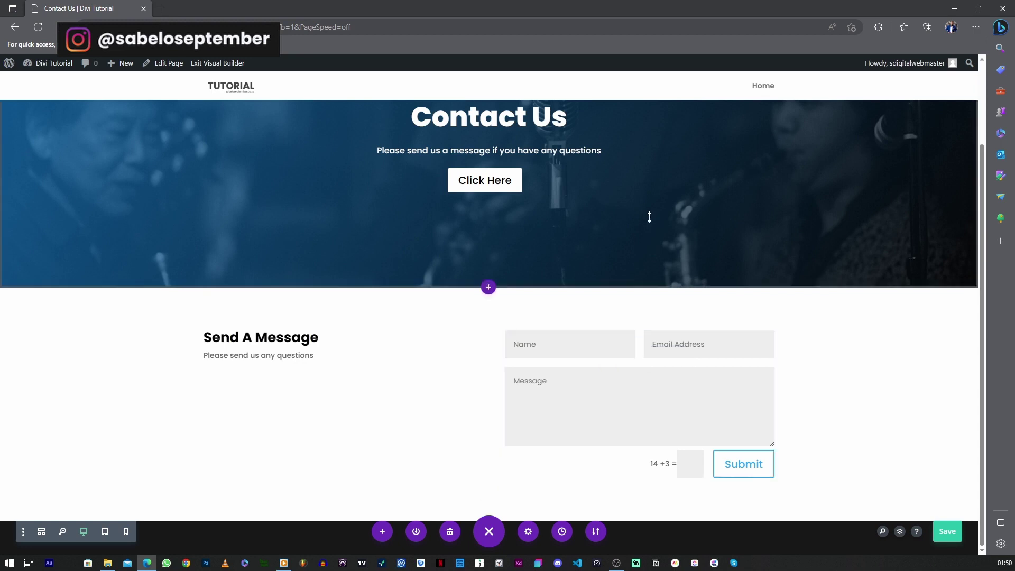
click(620, 357)
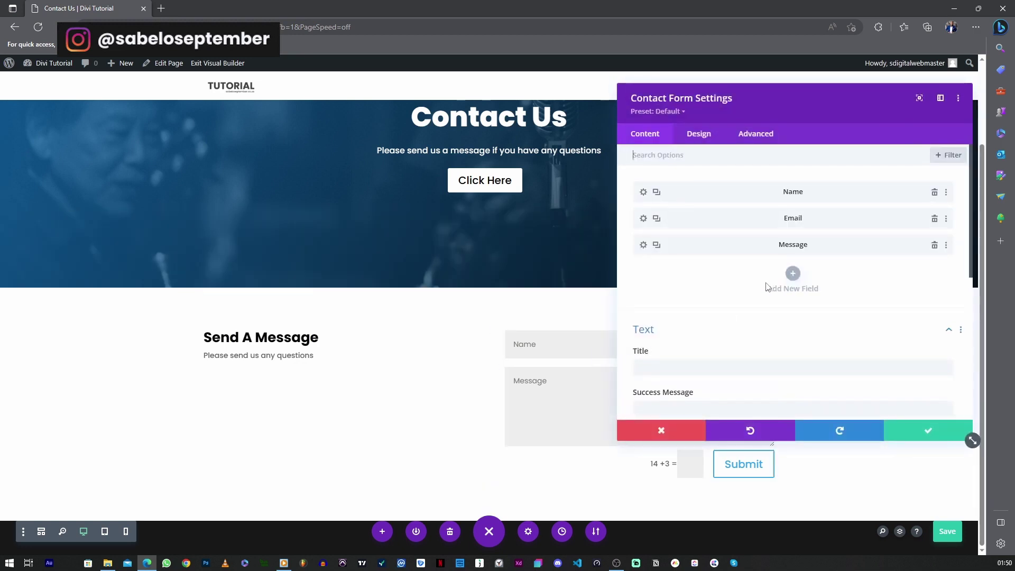
Enter the form's recipient email address under Email and apply the settings
scroll(766, 299, down, 4)
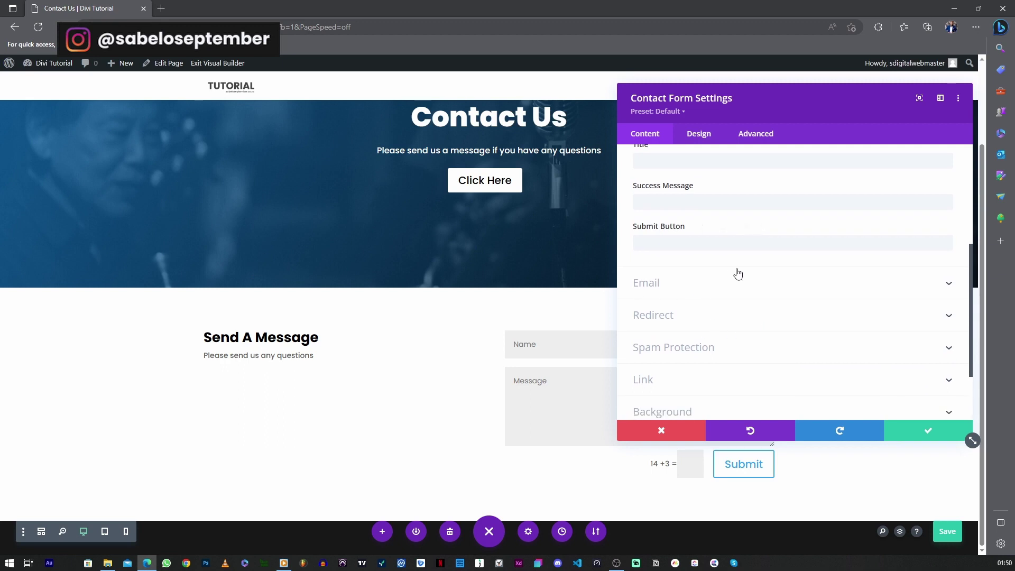
click(662, 286)
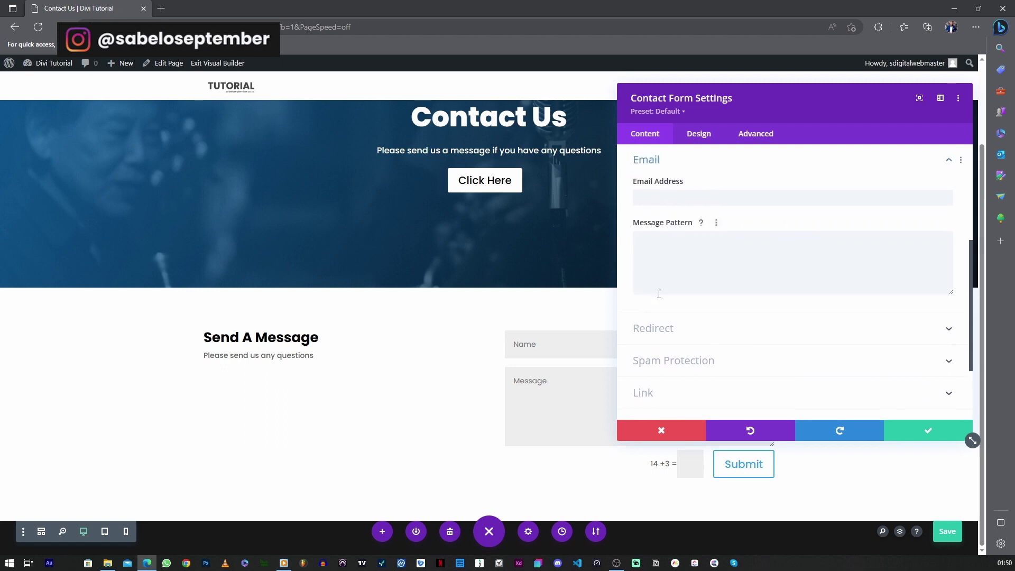
click(656, 197)
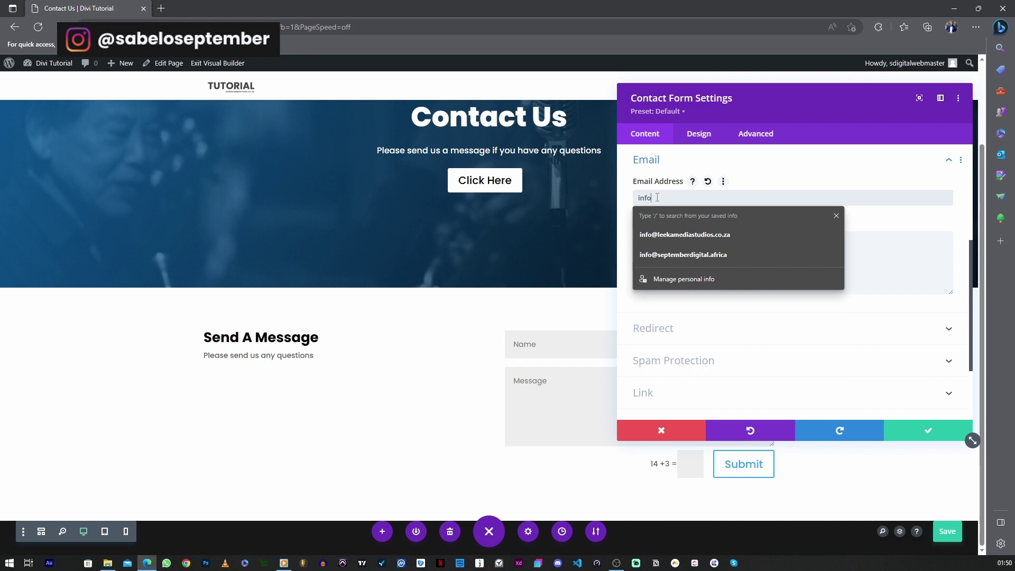
click(658, 197)
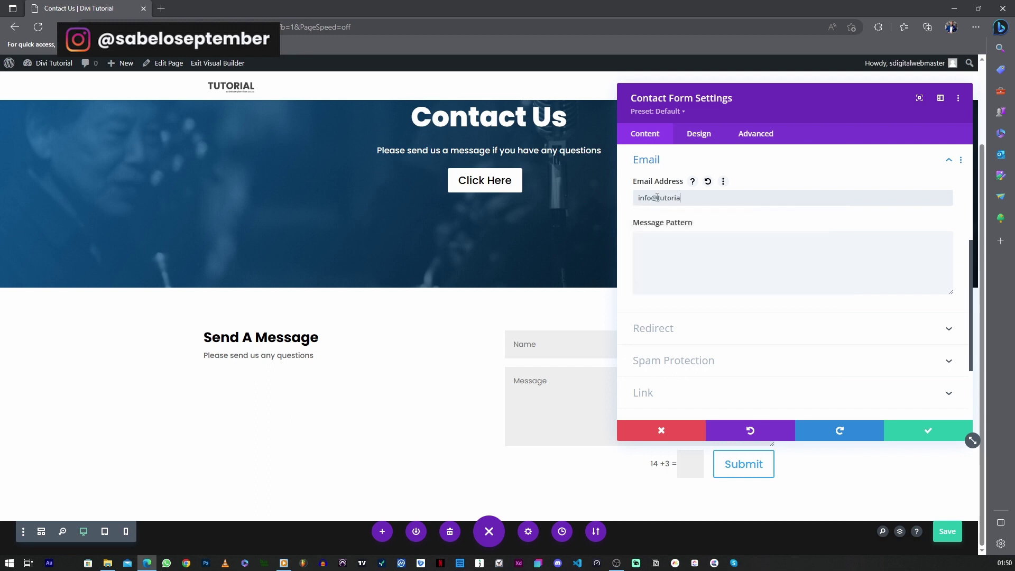
click(916, 429)
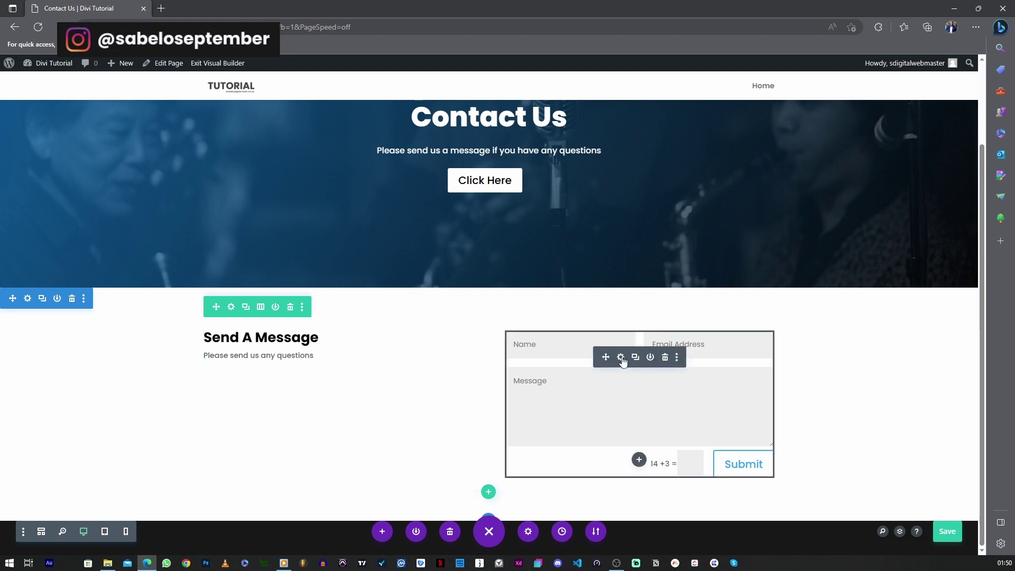
Set initial contact form padding of 20px top/bottom and 12px left/right
click(621, 358)
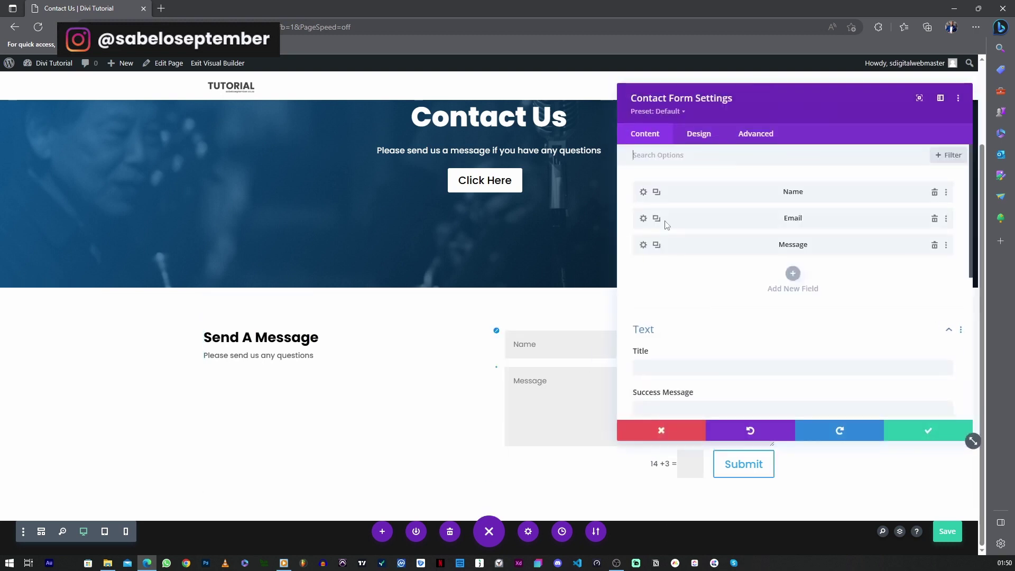
click(697, 134)
drag(770, 102, 189, 89)
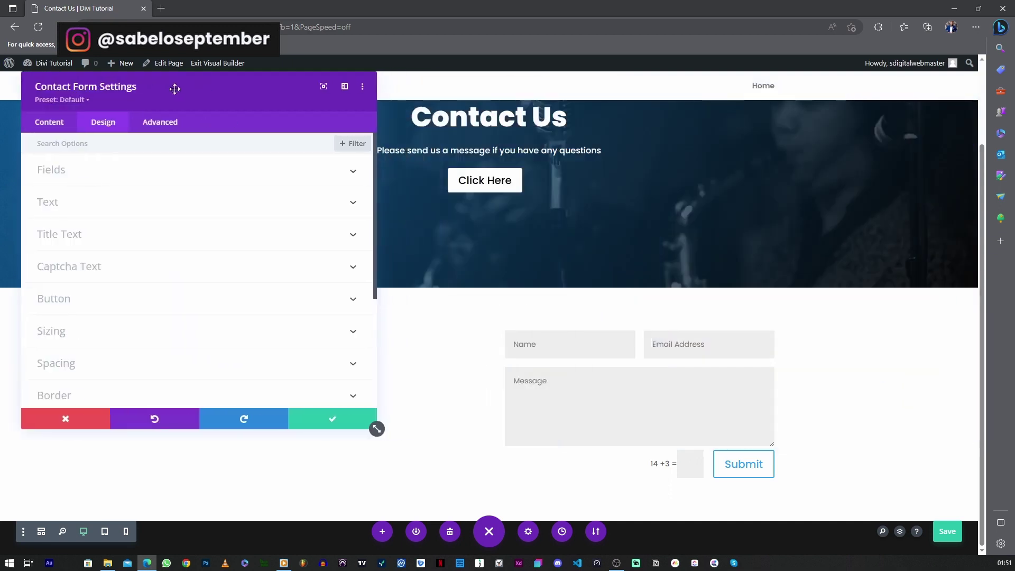
click(91, 362)
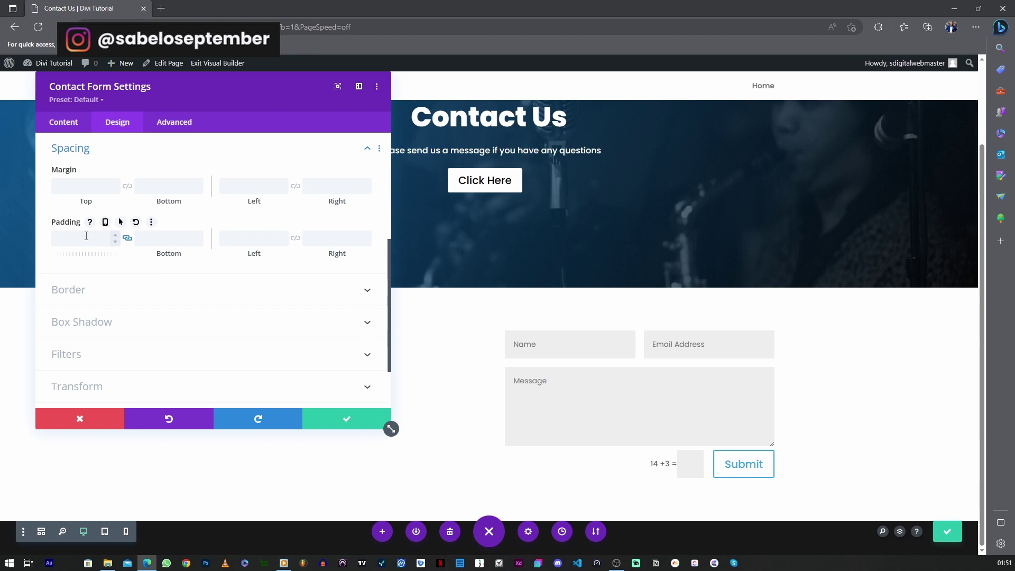
click(114, 235)
drag(116, 236, 115, 236)
click(116, 236)
click(295, 238)
click(284, 236)
drag(284, 238, 284, 238)
Give the contact form a blue #0c71c3 background
click(74, 123)
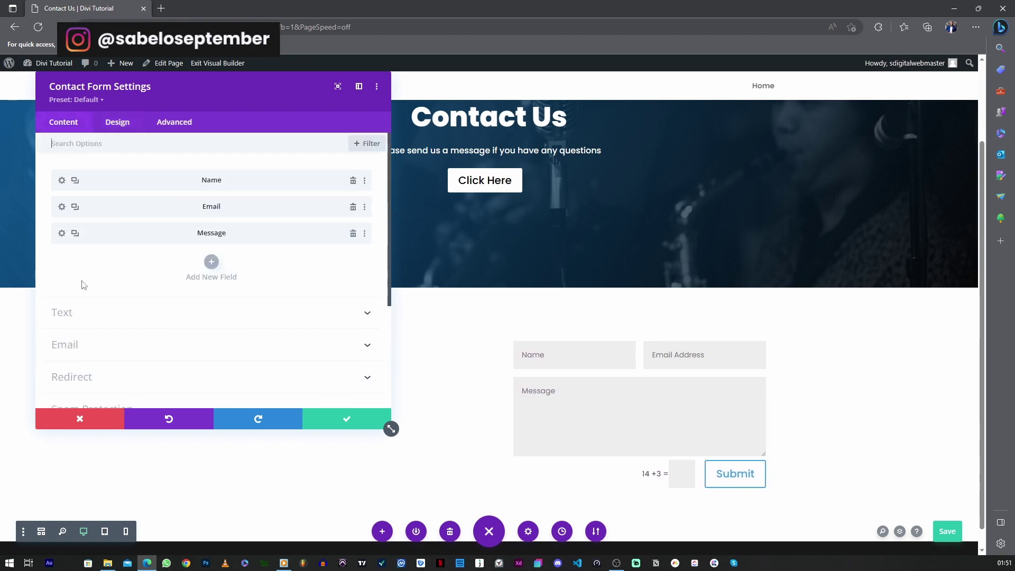
scroll(98, 389, down, 3)
click(89, 355)
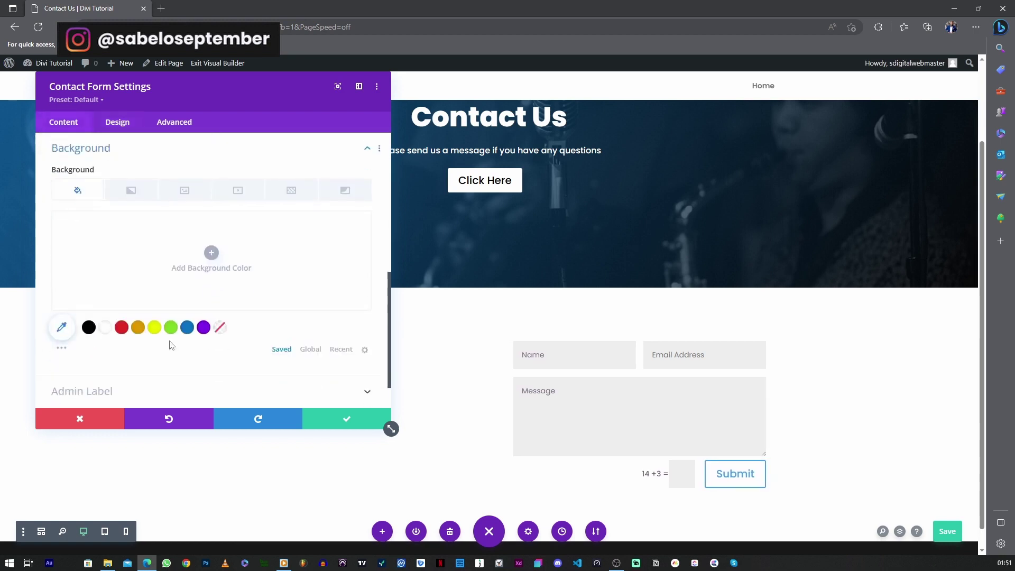
click(187, 328)
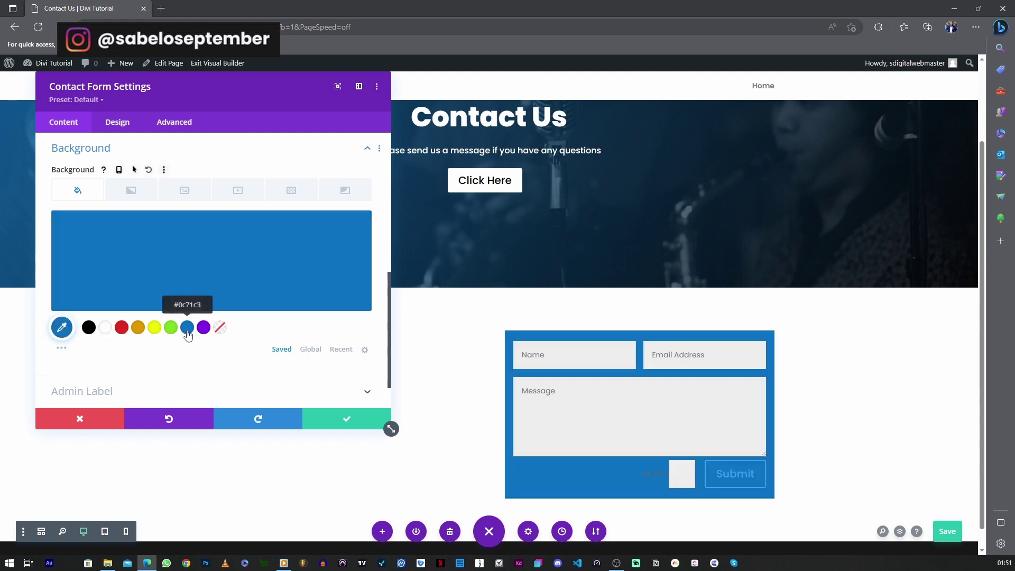
Raise the form padding to 35px top/bottom and 29px left/right, then apply
scroll(132, 164, up, 3)
click(117, 123)
scroll(94, 267, down, 2)
click(114, 284)
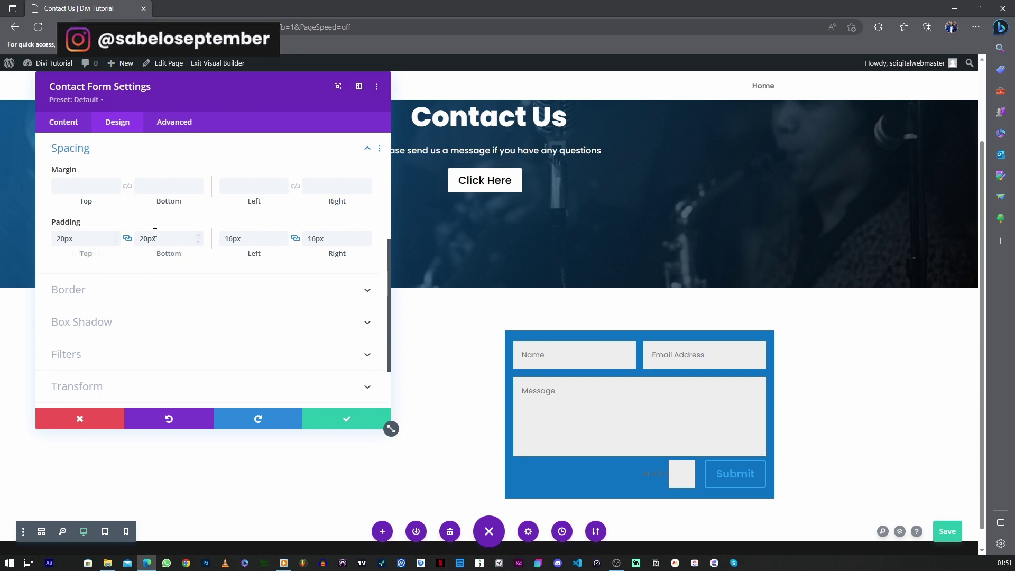
click(117, 235)
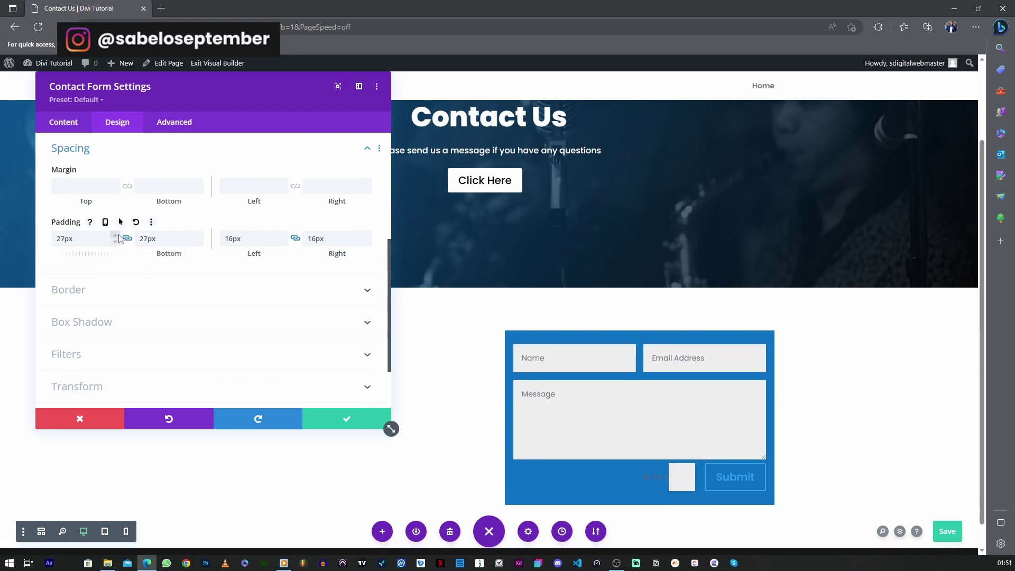
click(116, 236)
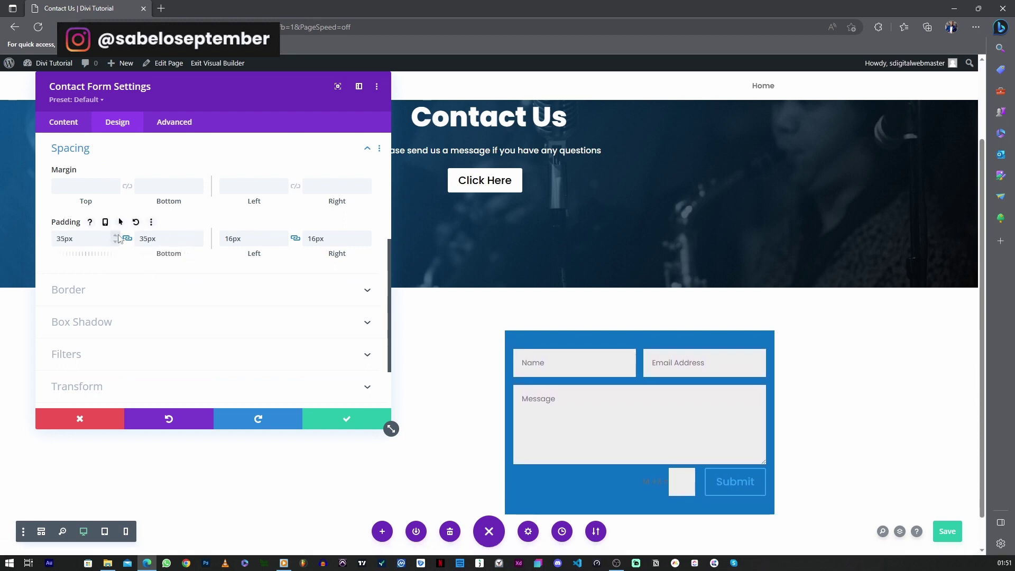
click(285, 236)
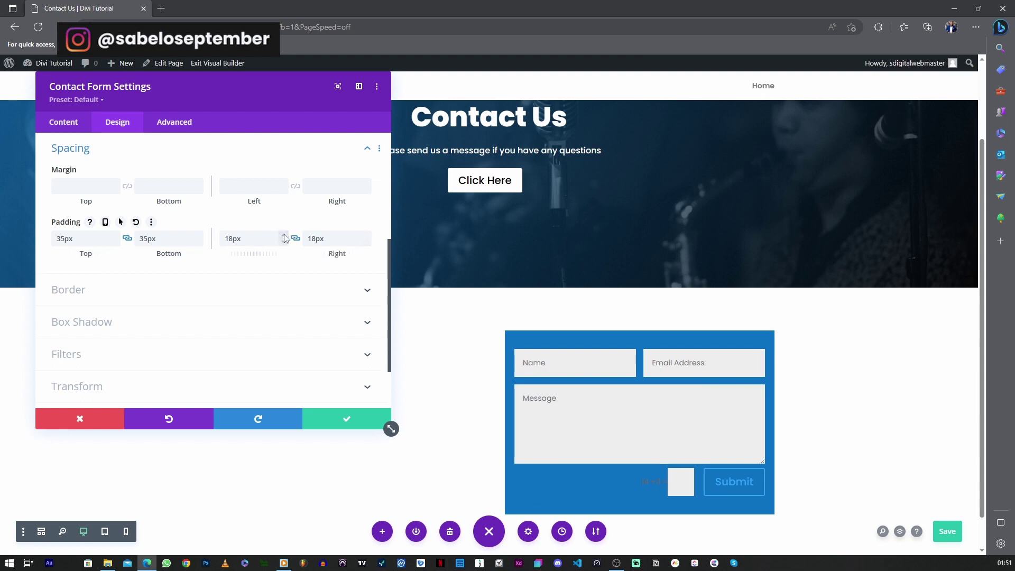
click(284, 236)
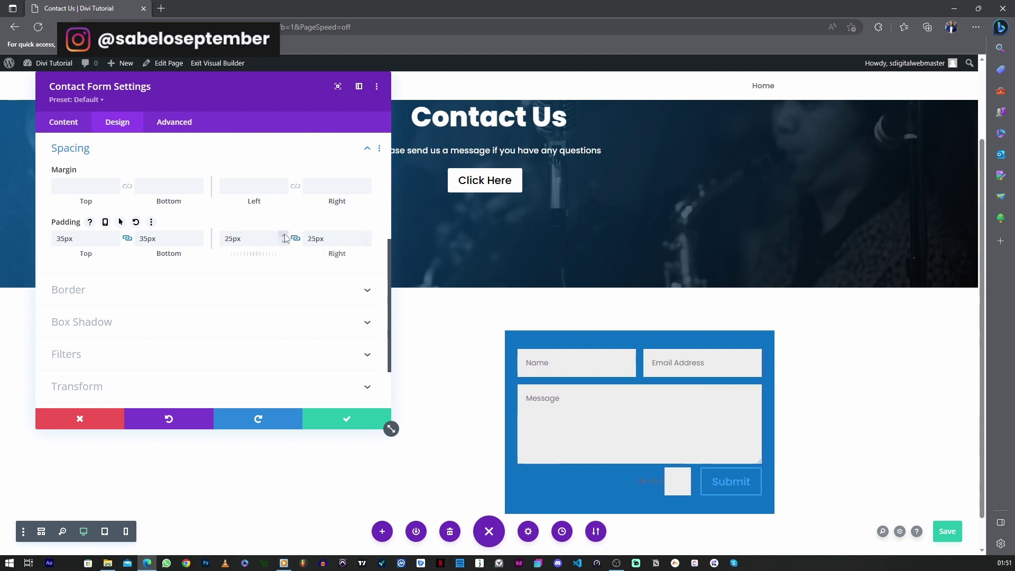
click(284, 236)
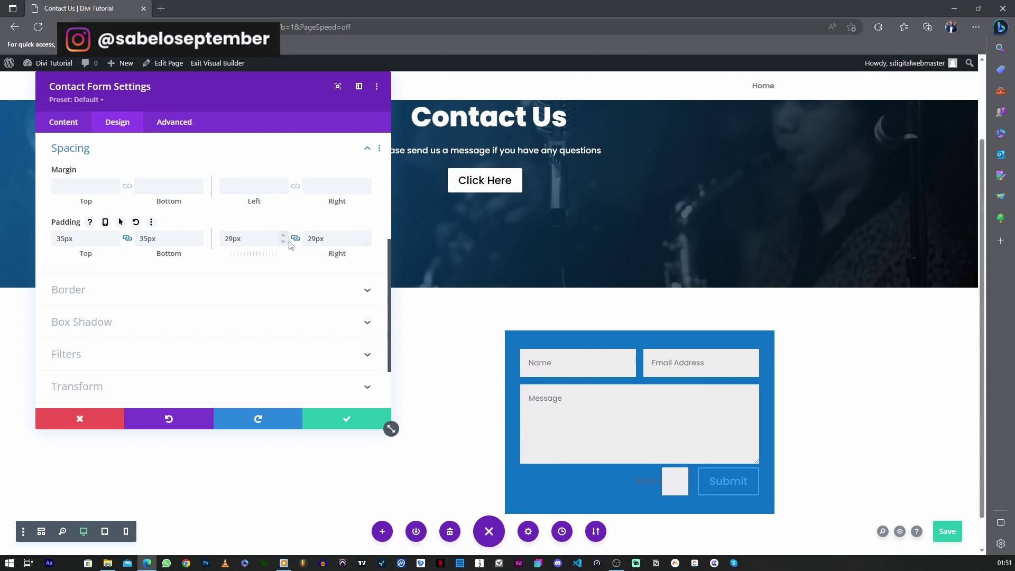
click(76, 143)
scroll(90, 212, up, 5)
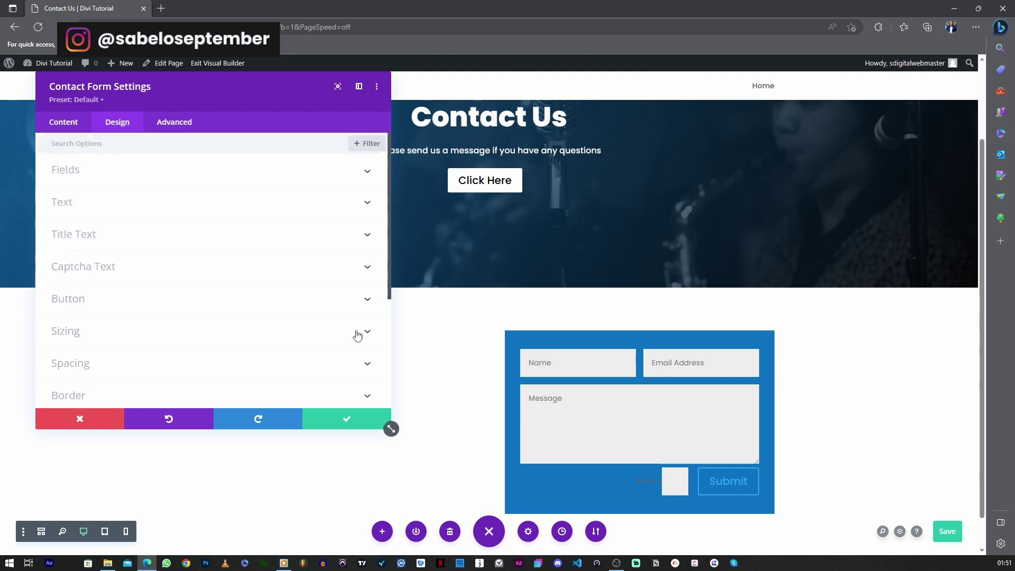
click(349, 417)
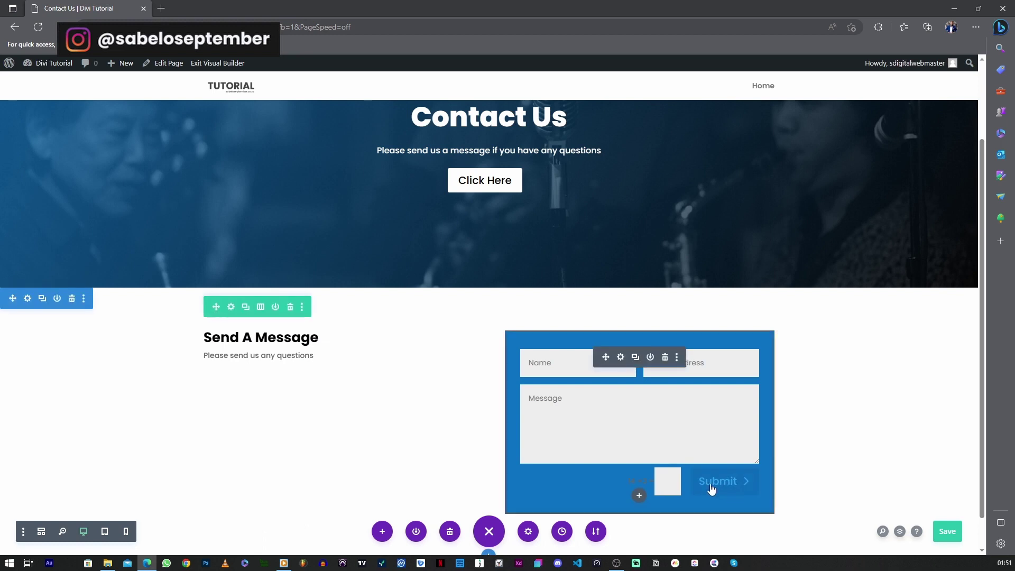
Save the page changes
click(941, 531)
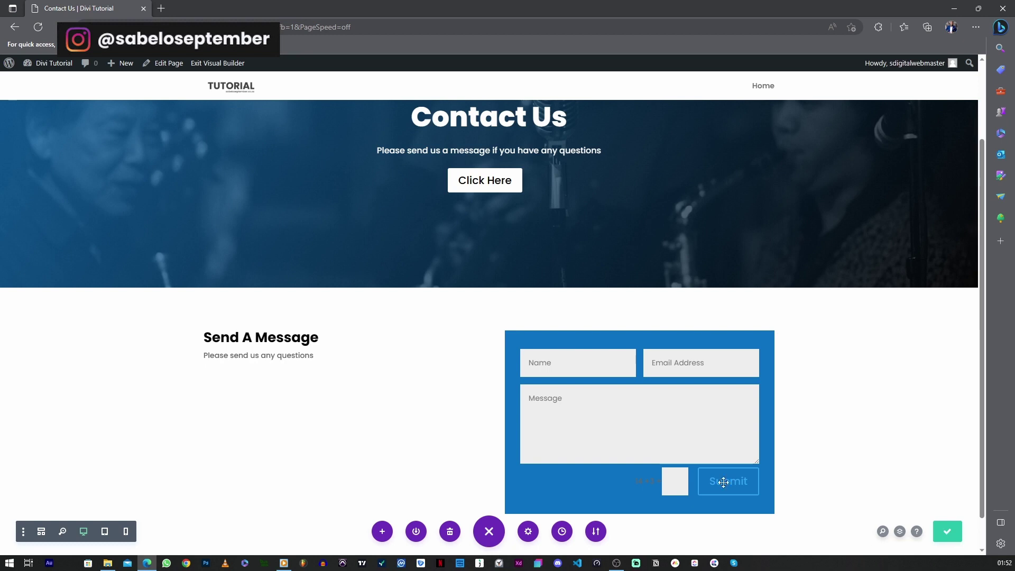
scroll(413, 259, down, 1)
scroll(558, 263, up, 3)
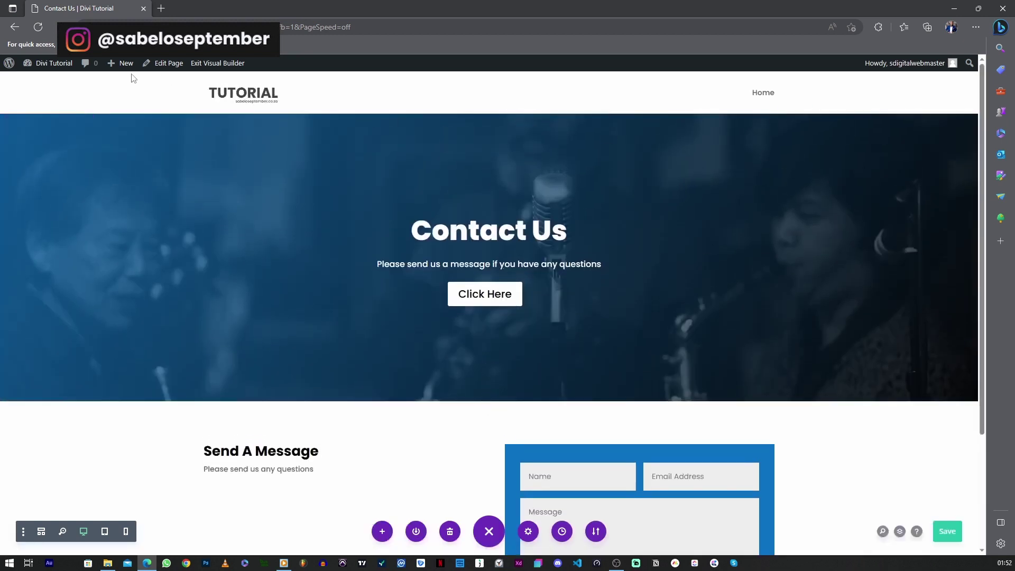
In the Theme Customizer, add the Contact Us page to the Main Menu
mouse_move(48, 64)
click(45, 138)
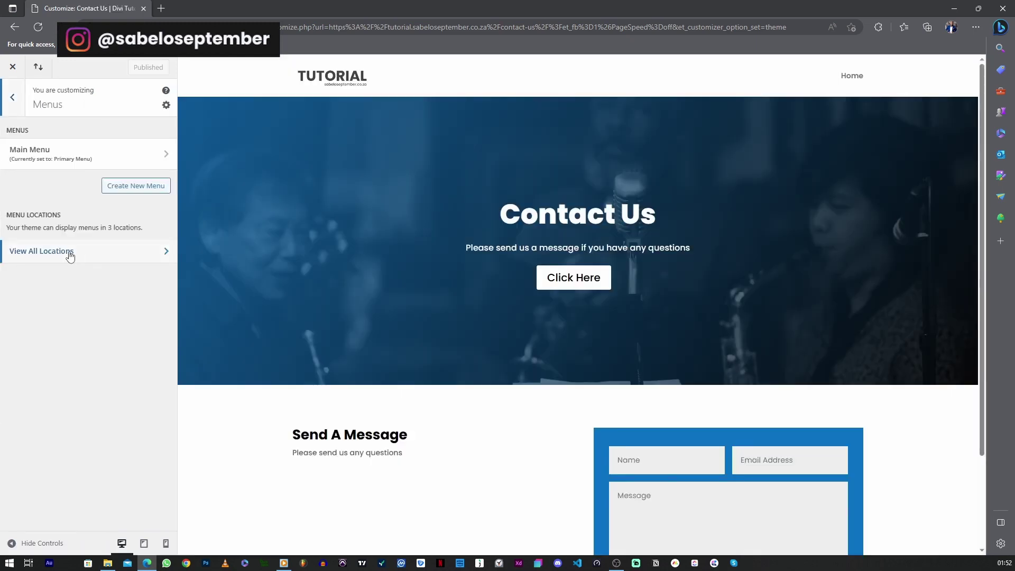
click(55, 252)
click(12, 106)
click(26, 151)
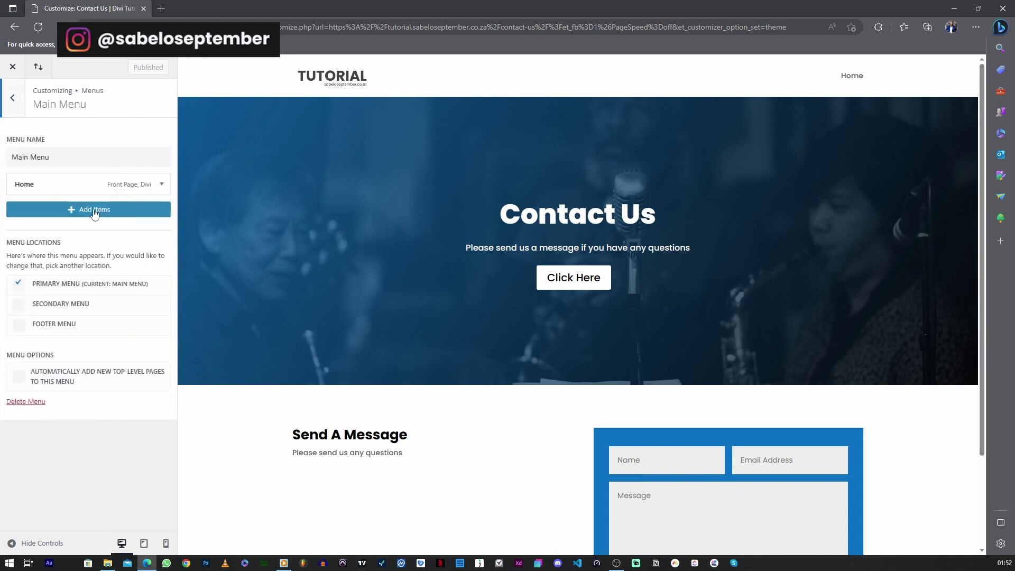
click(90, 211)
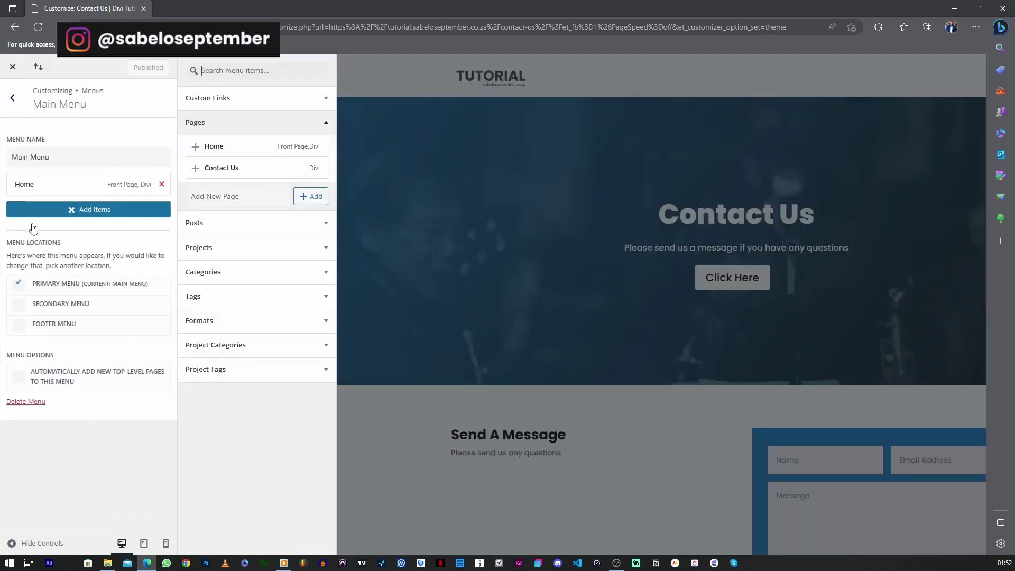
click(196, 168)
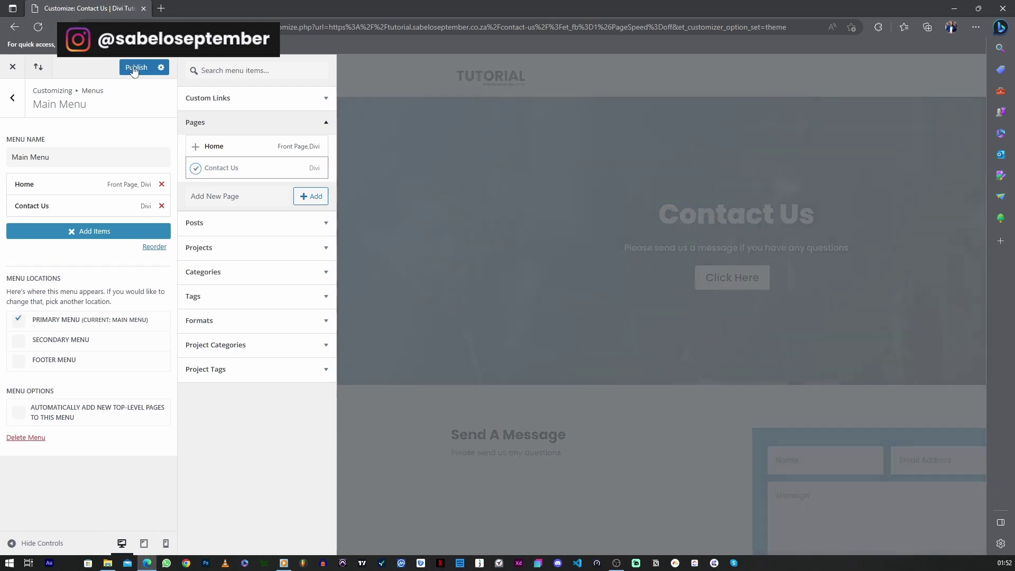
Publish the menu changes and exit the Customizer to the live site
click(134, 68)
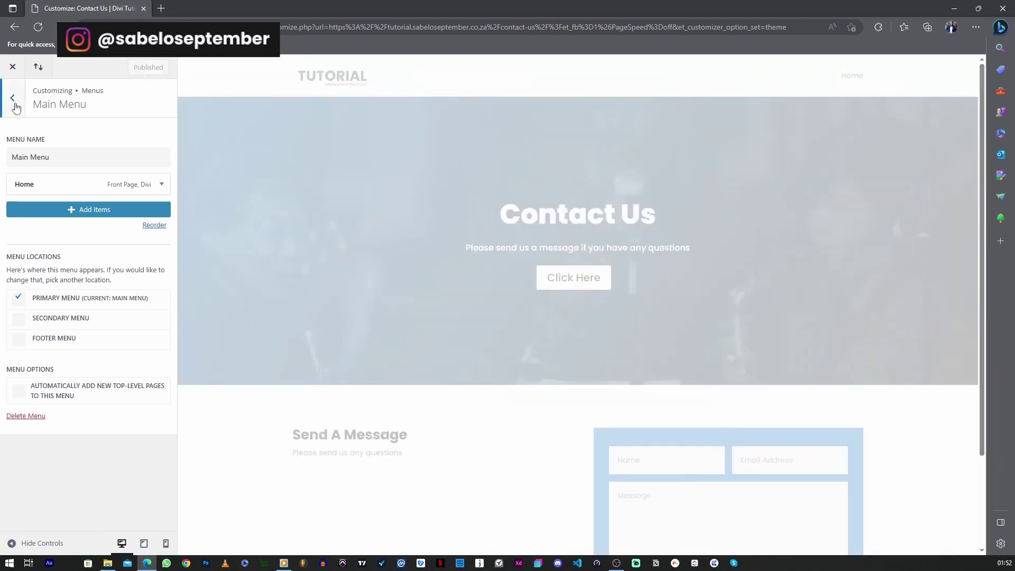
click(16, 103)
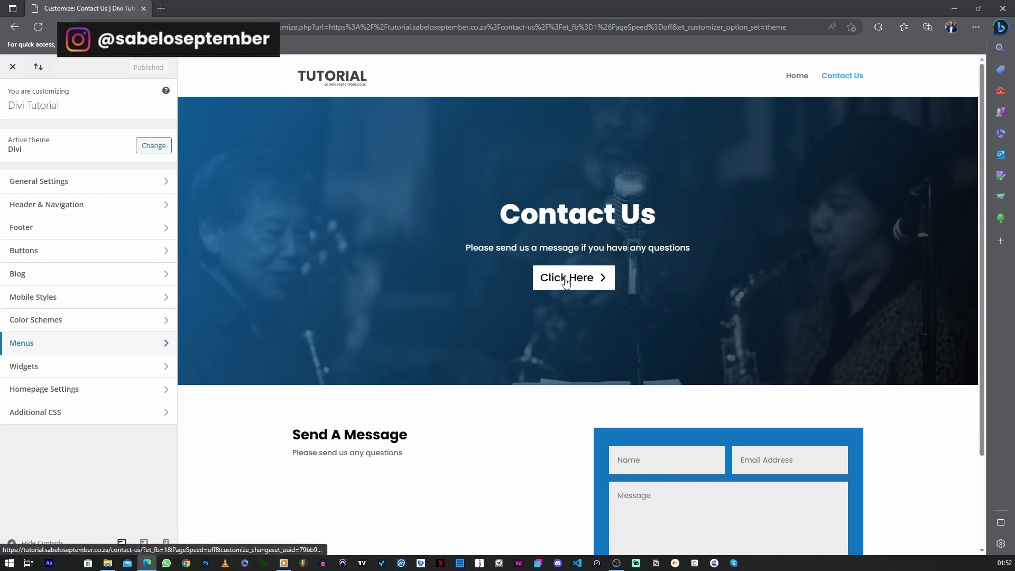
click(14, 69)
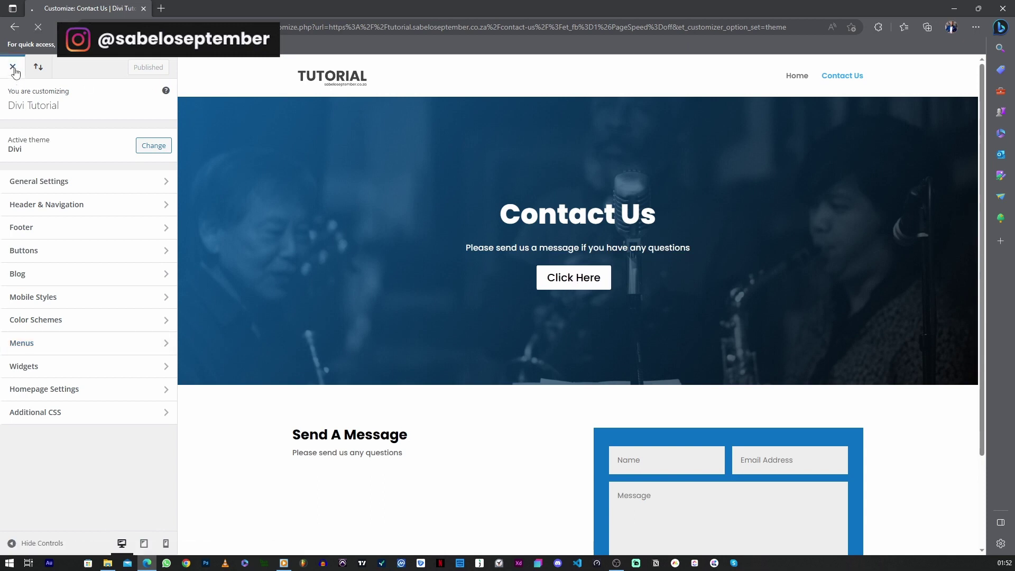